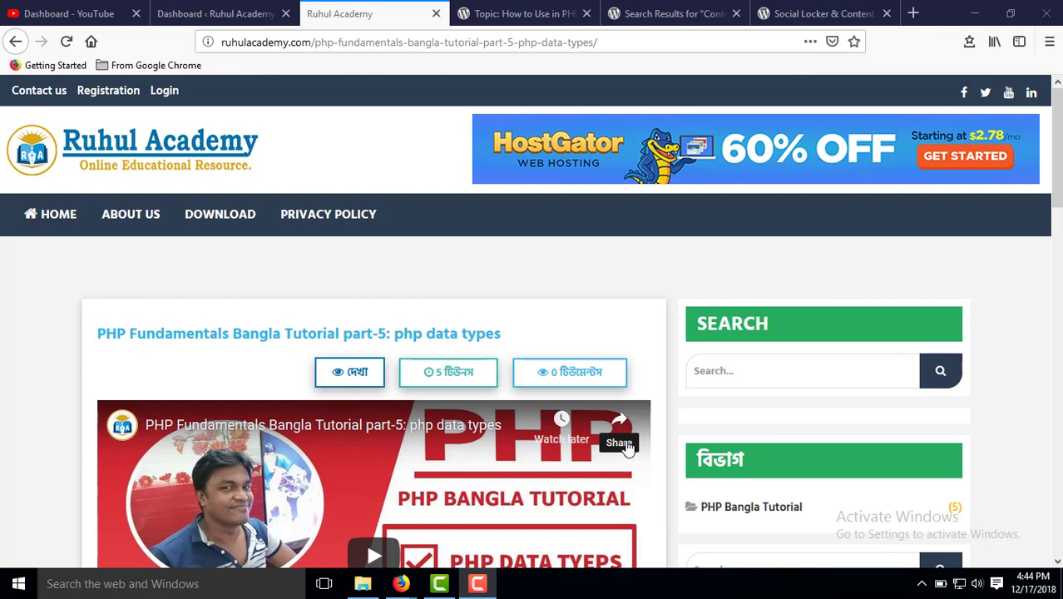
Switch between the Locker Cat, PHP tutorial and Content Locker search result tabs.
left_click(791, 10)
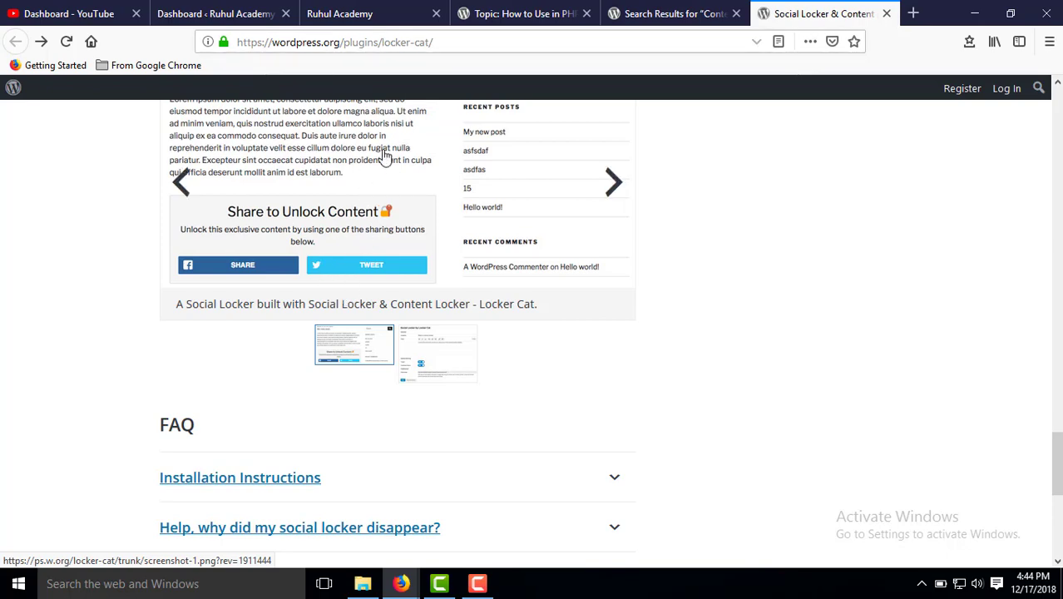
left_click(339, 11)
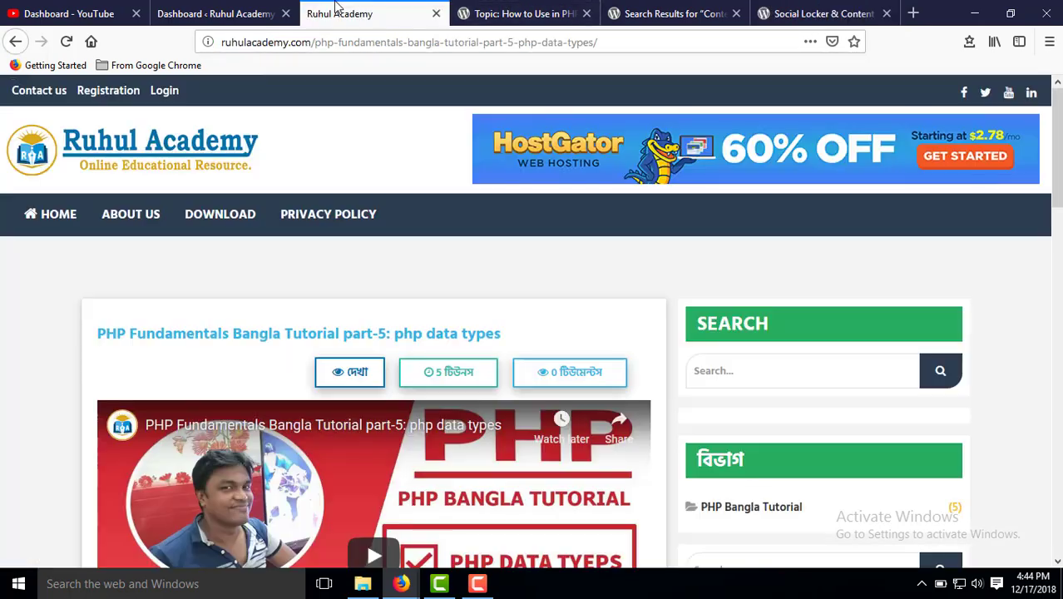
left_click(671, 13)
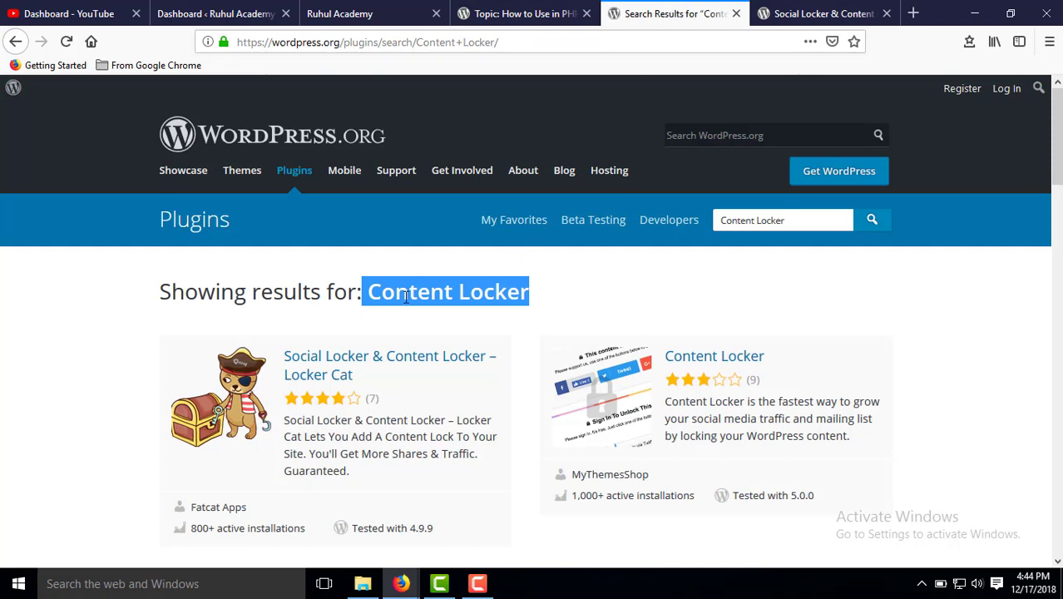
left_click(441, 326)
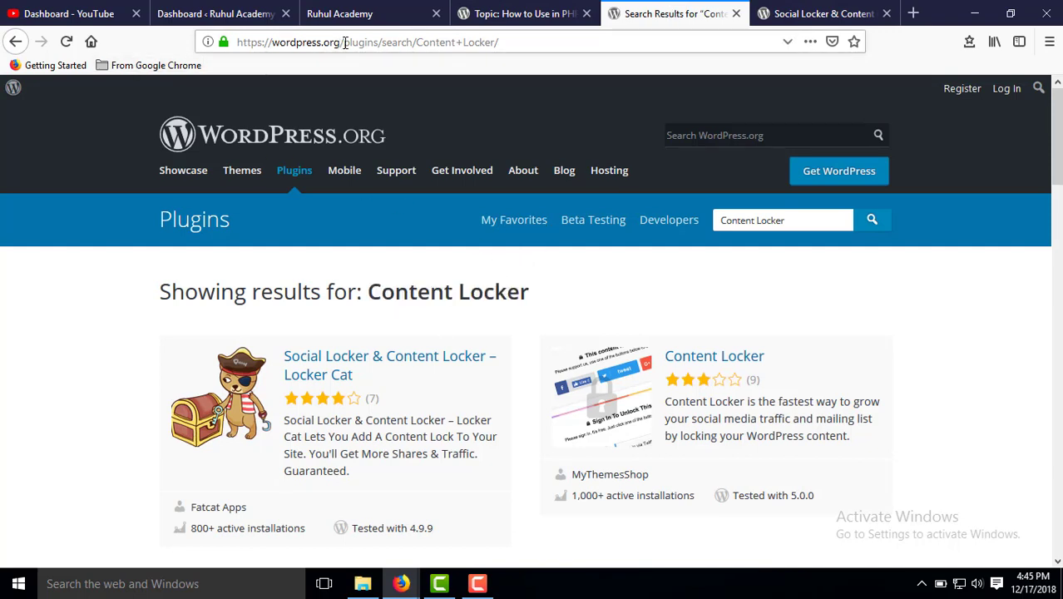
left_click_drag(342, 42, 602, 42)
left_click_drag(370, 291, 580, 292)
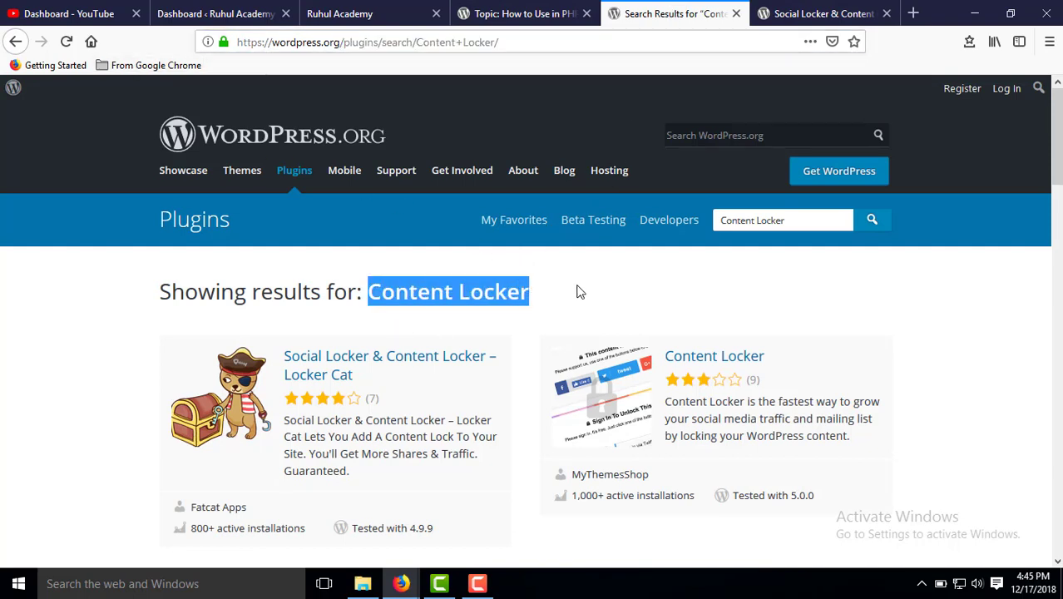
Open the Social Locker & Content Locker – Locker Cat result and scroll through its details.
scroll(932, 304, "down", 4)
scroll(443, 257, "up", 3)
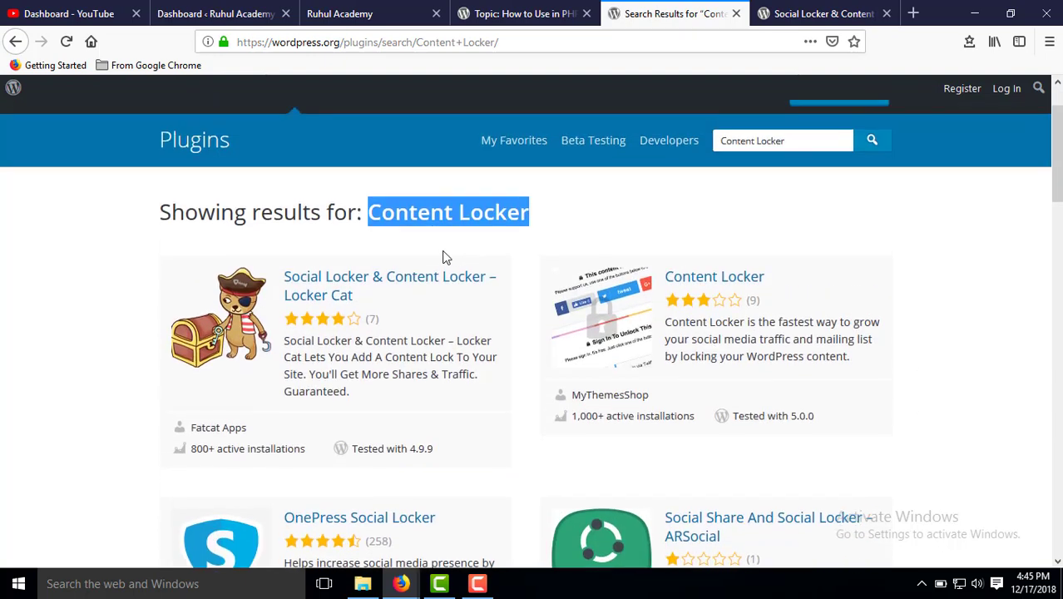
left_click(369, 286)
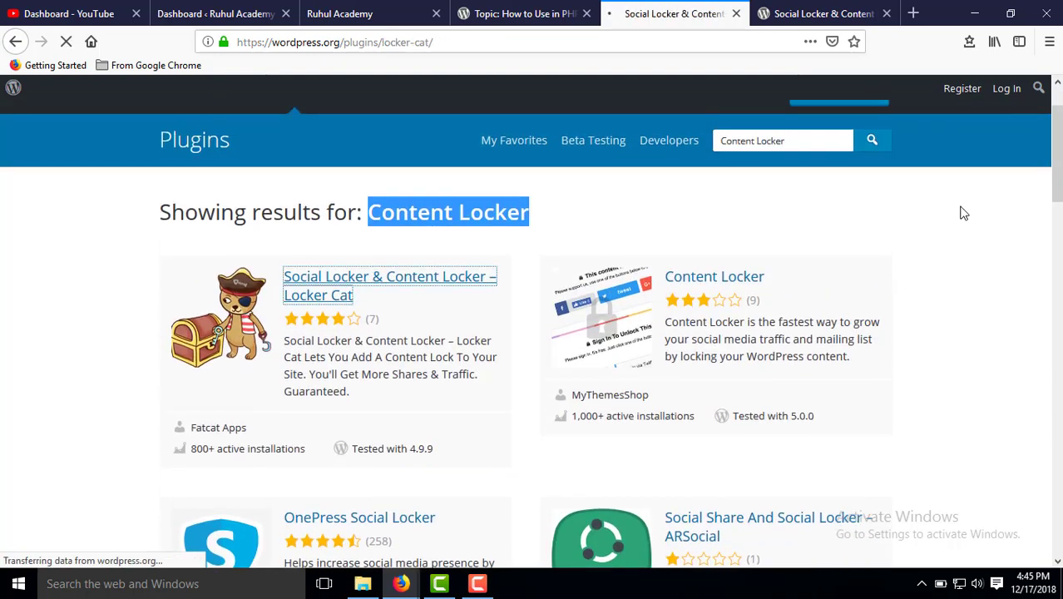
scroll(771, 508, "down", 3)
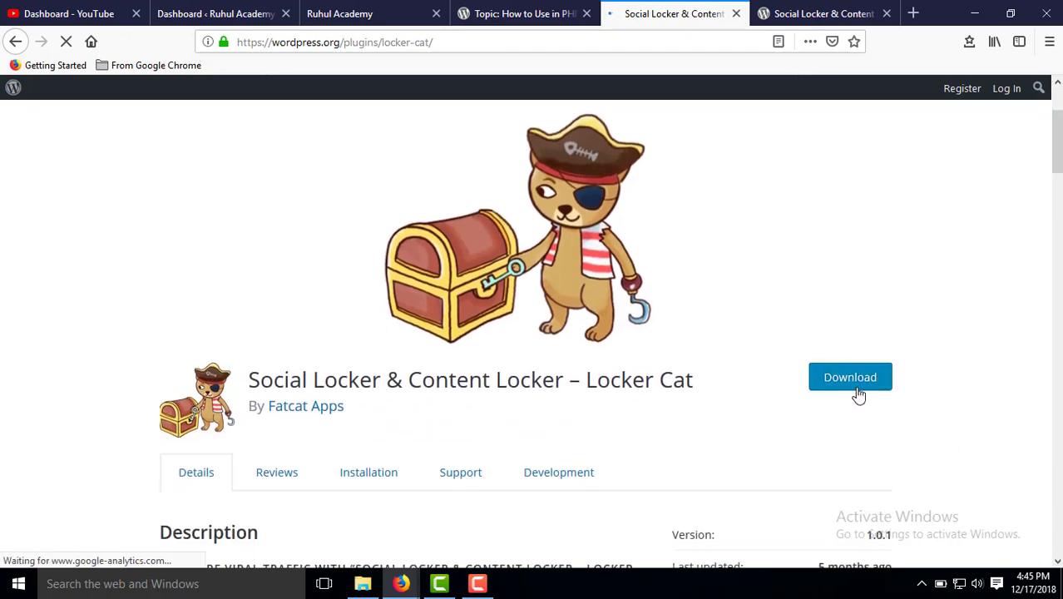
scroll(796, 395, "down", 1)
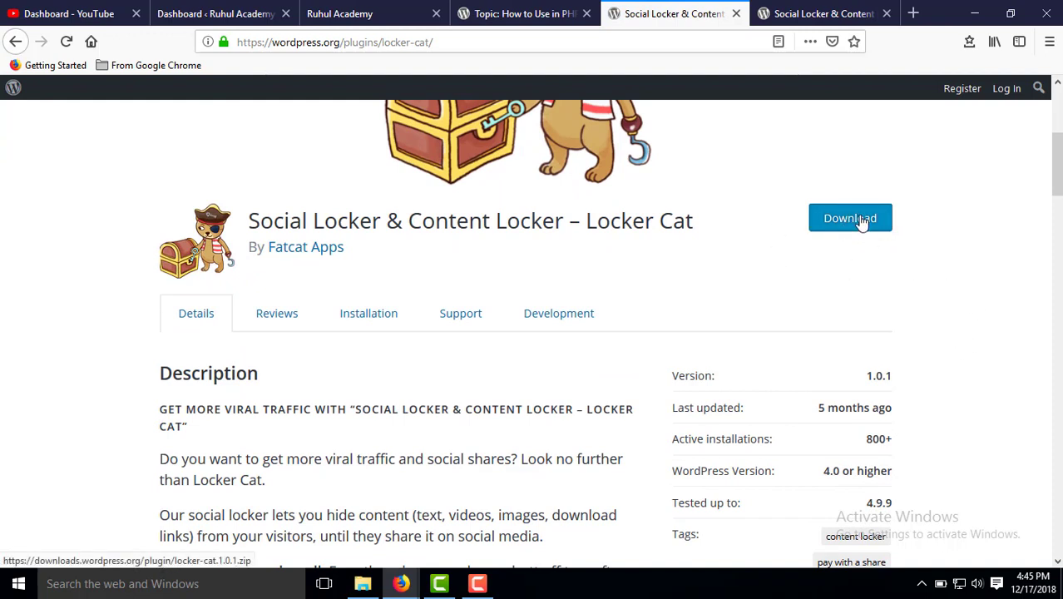
Go to the admin's Add New plugins page, glancing at the Locker Cat page in between.
left_click(204, 14)
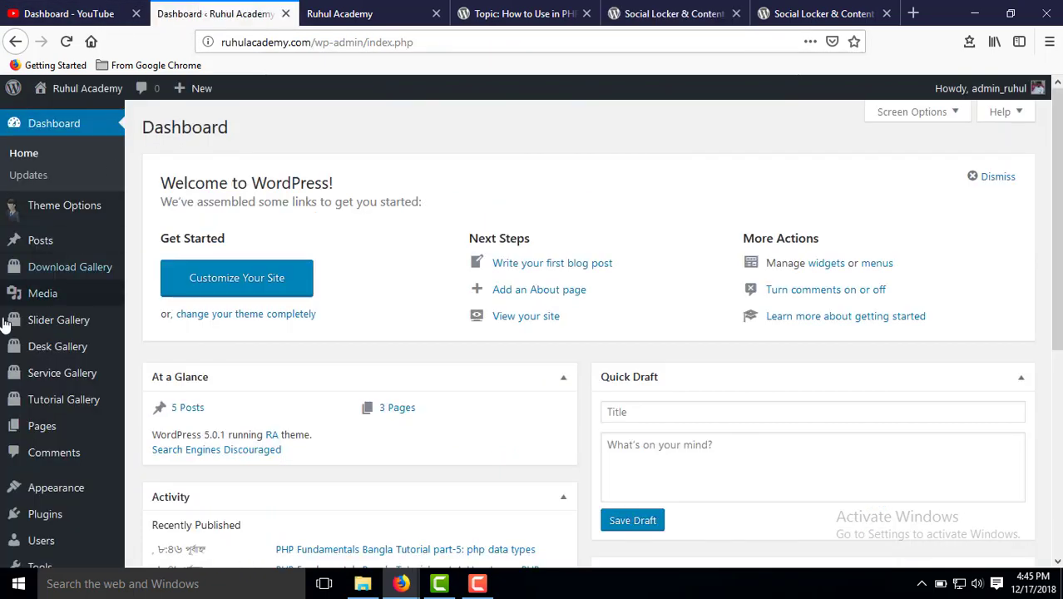
scroll(47, 391, "down", 2)
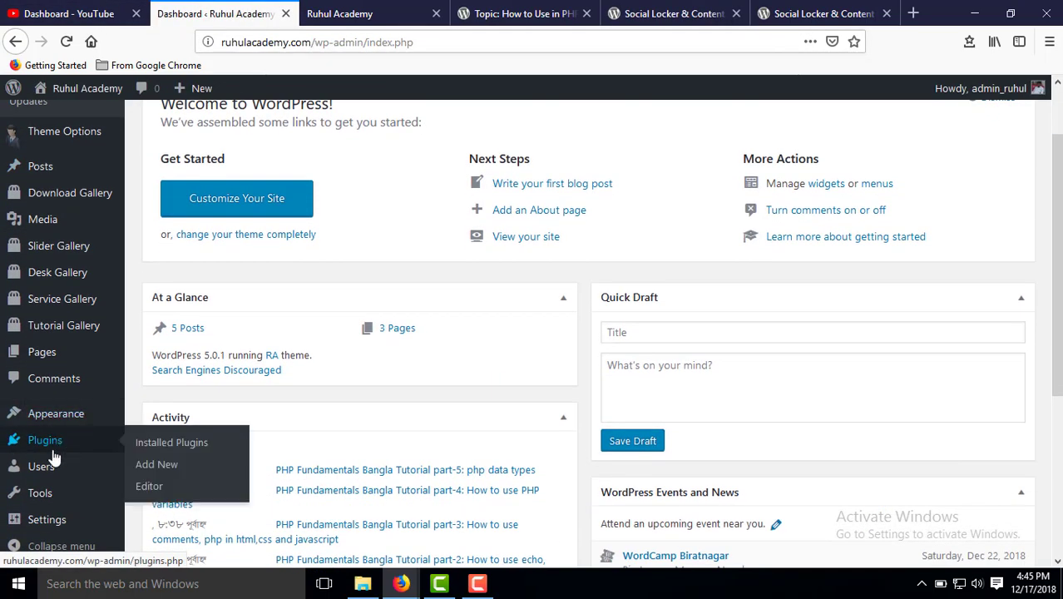
left_click(156, 464)
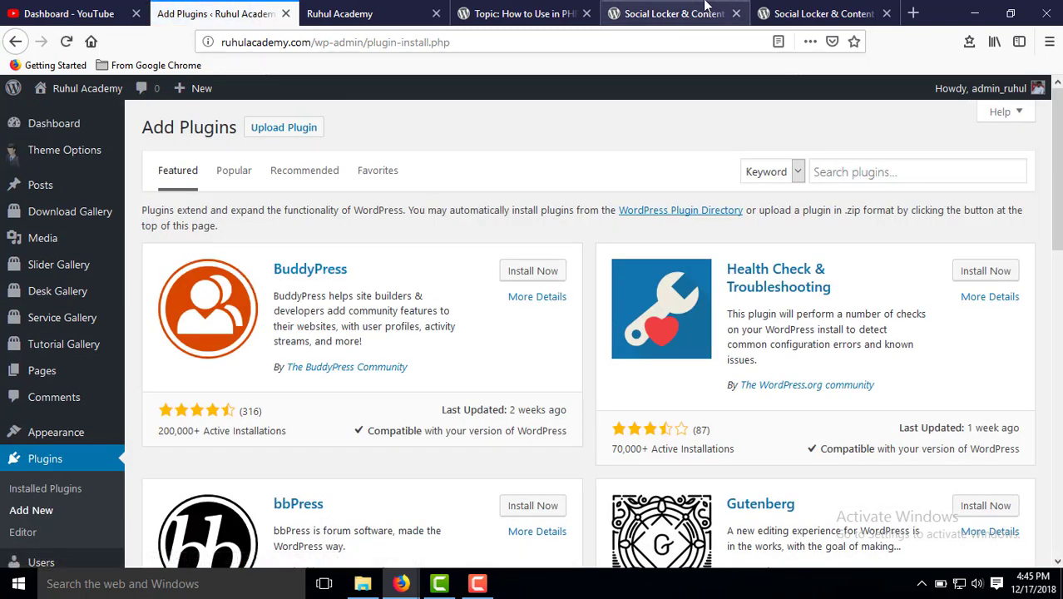
left_click(779, 7)
left_click(606, 8)
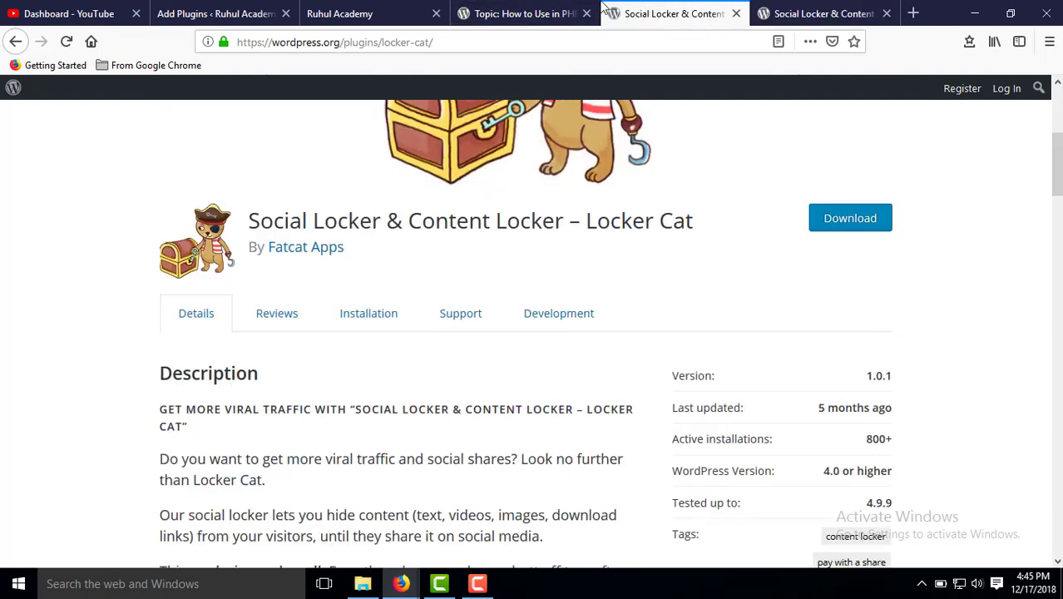
left_click(259, 7)
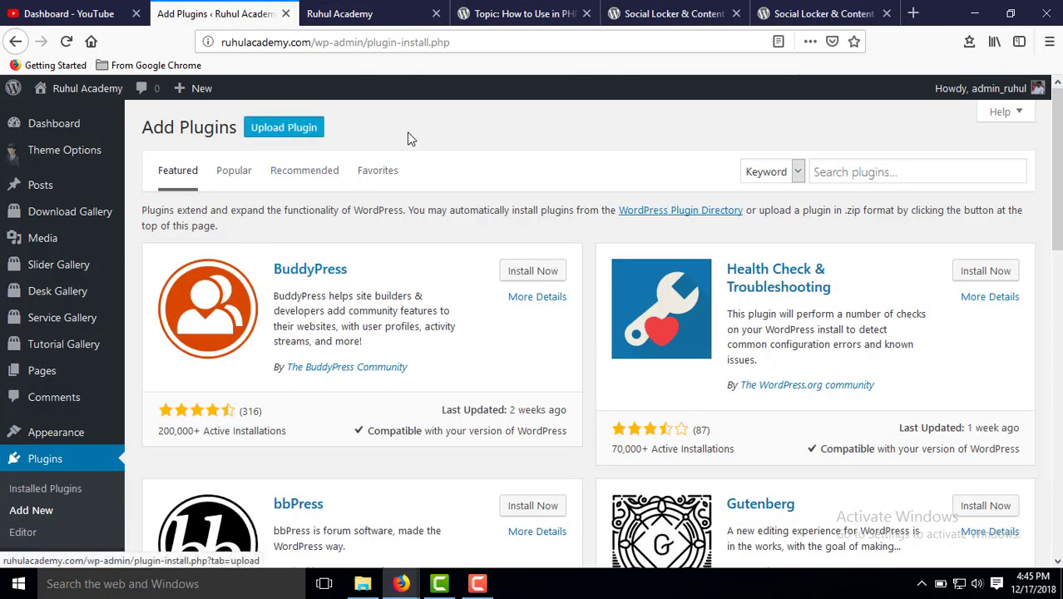
Show the .zip plugin upload form and cancel the file picker without choosing a file.
left_click(282, 133)
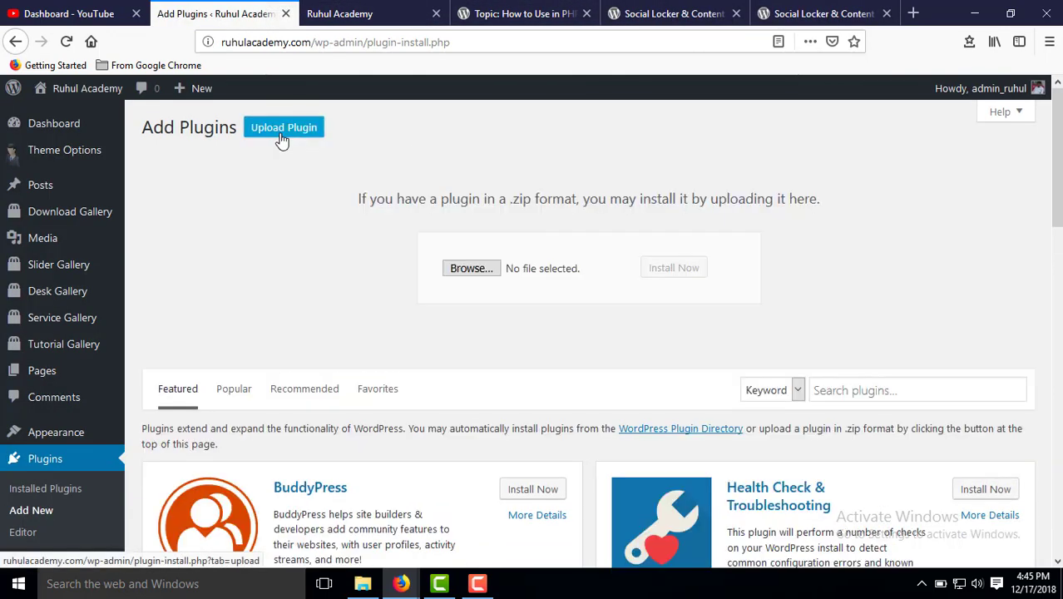
left_click(479, 271)
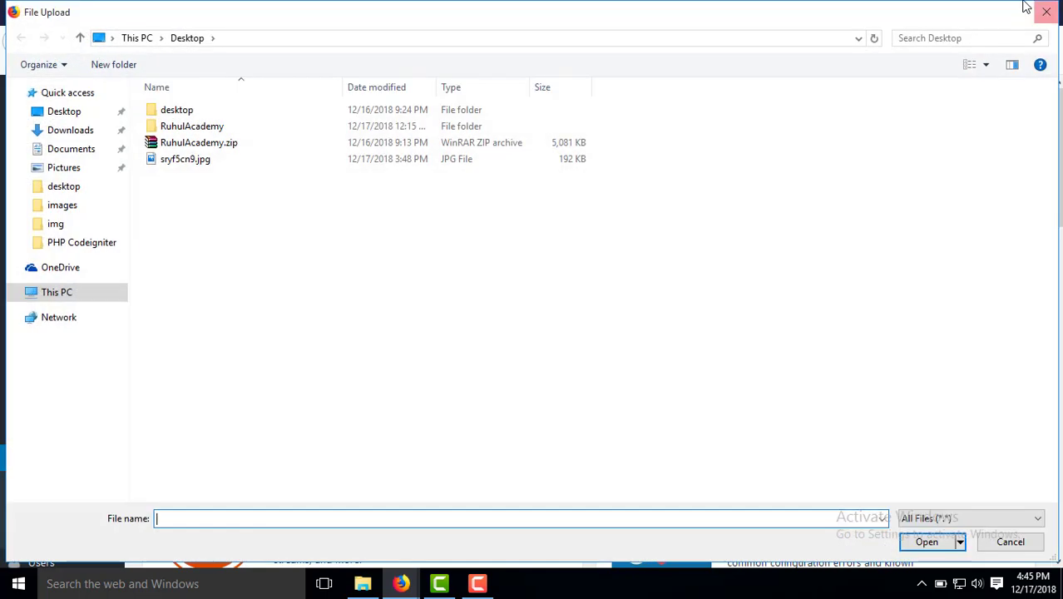
left_click(1048, 9)
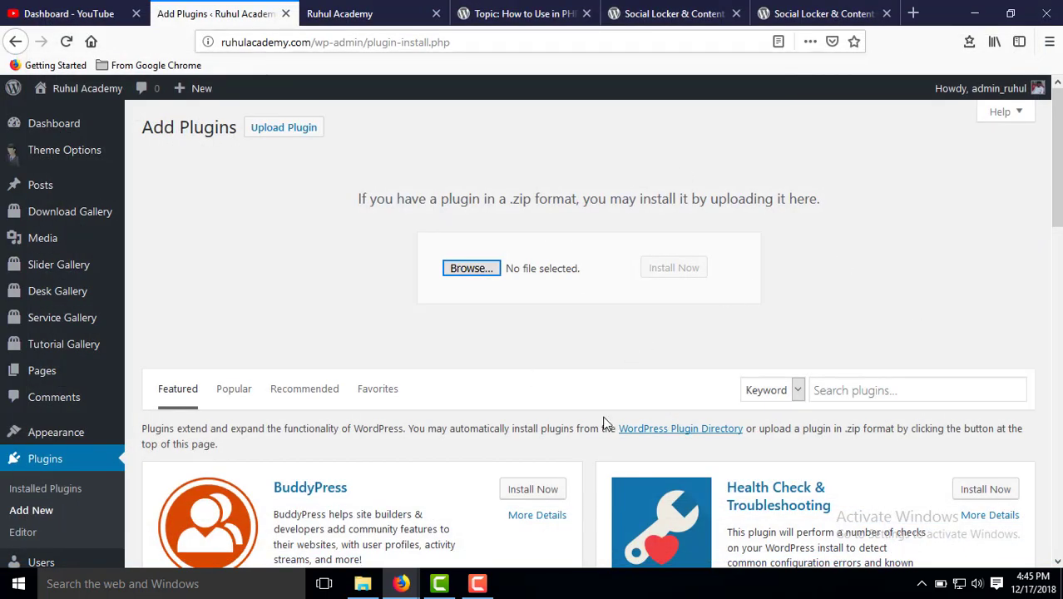
scroll(416, 304, "down", 3)
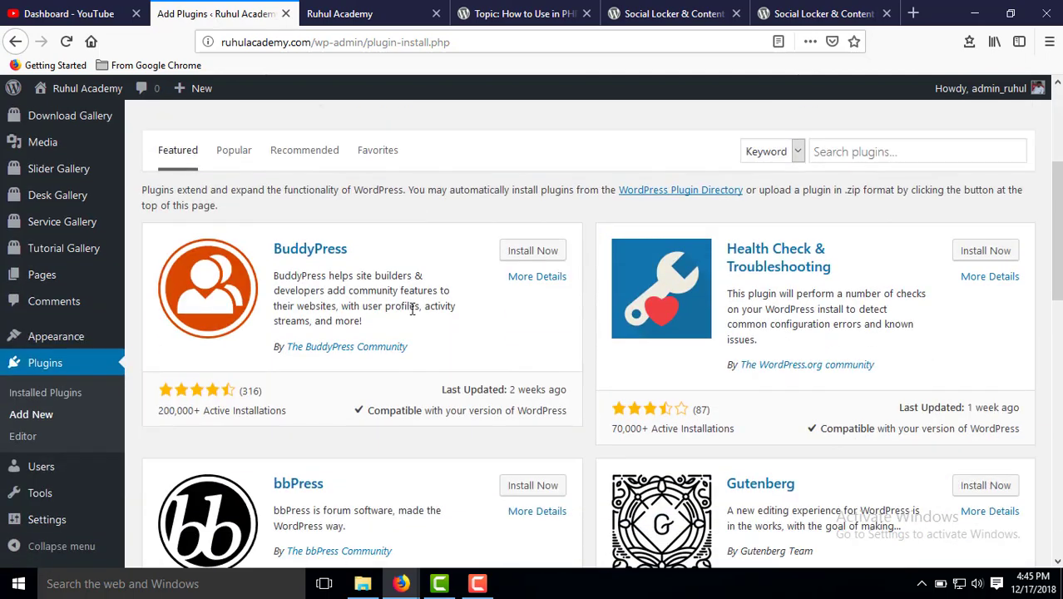
scroll(946, 279, "up", 1)
left_click(858, 231)
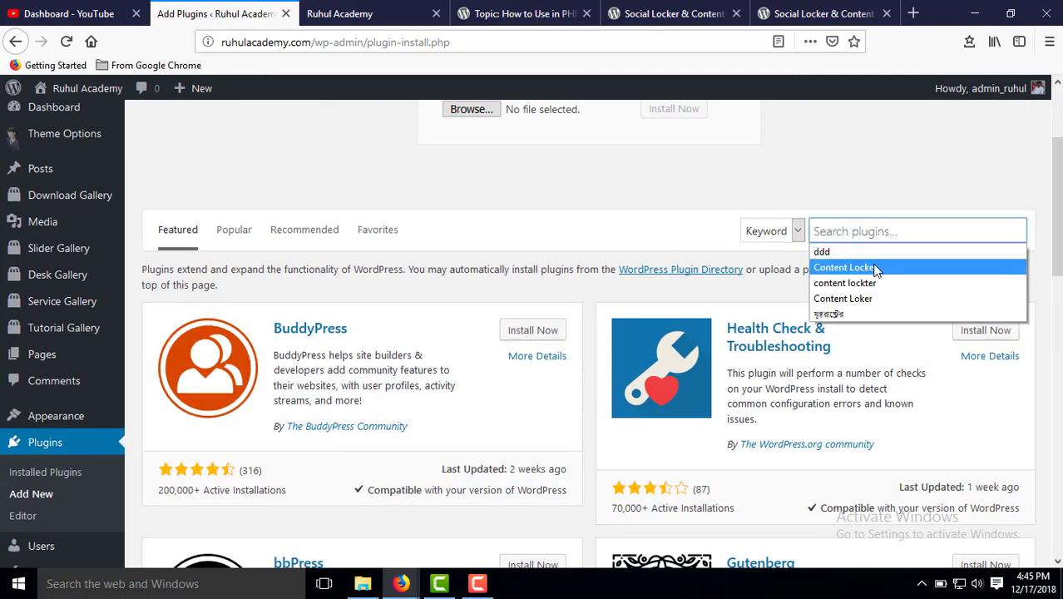
Search for and install Content Locker, then go to Installed Plugins, confirming Leave Page.
left_click(872, 267)
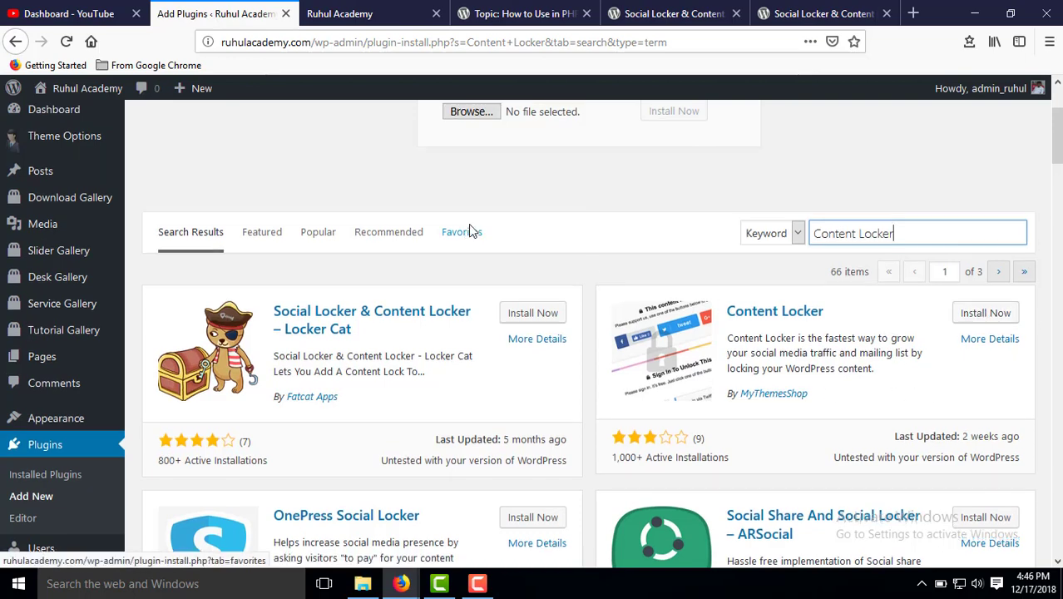
scroll(378, 267, "up", 3)
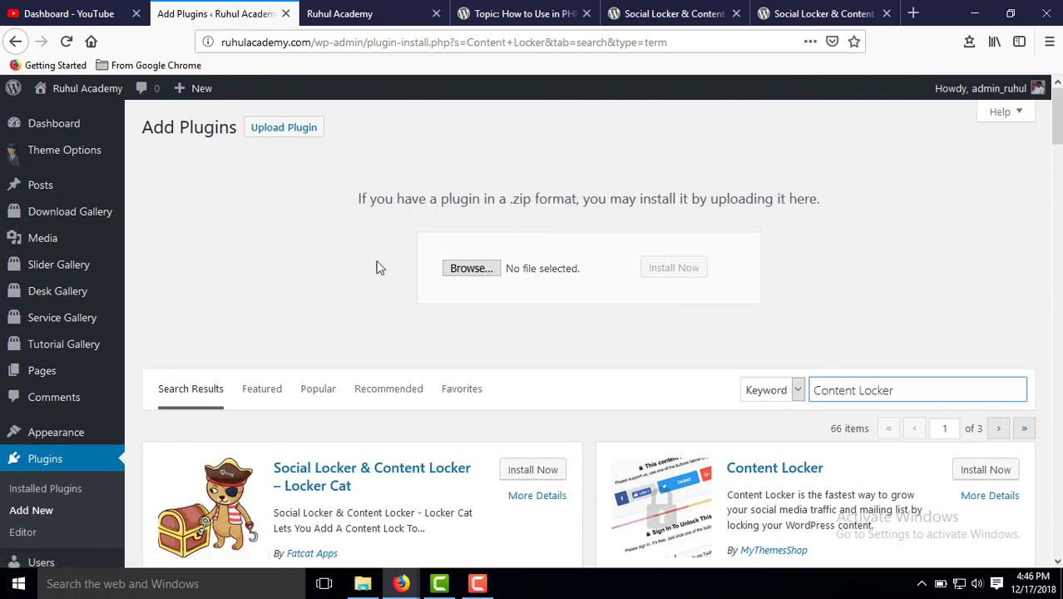
left_click(985, 470)
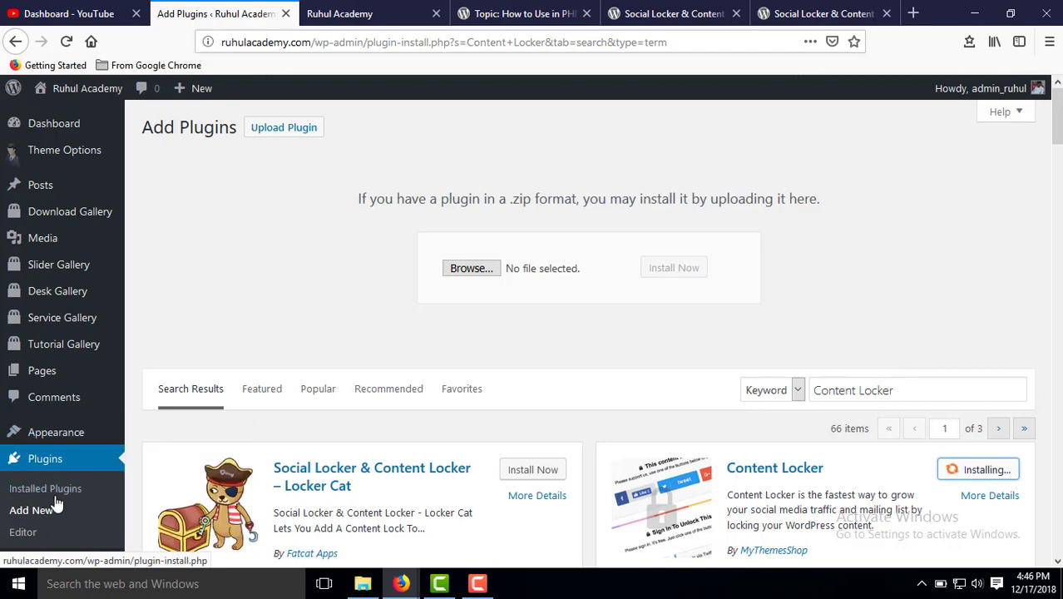
scroll(56, 505, "down", 3)
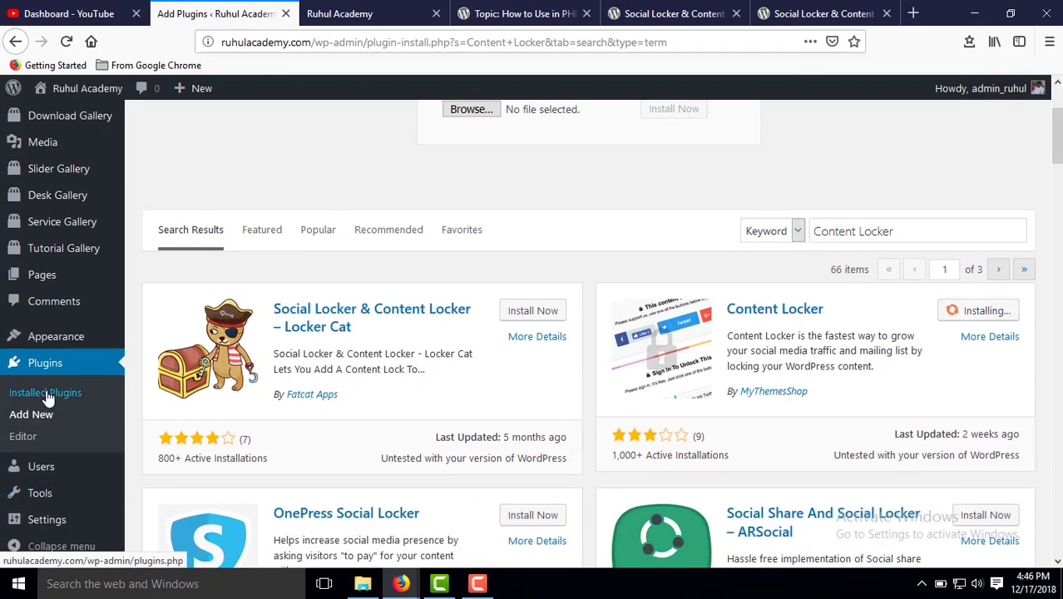
left_click(47, 396)
left_click(630, 290)
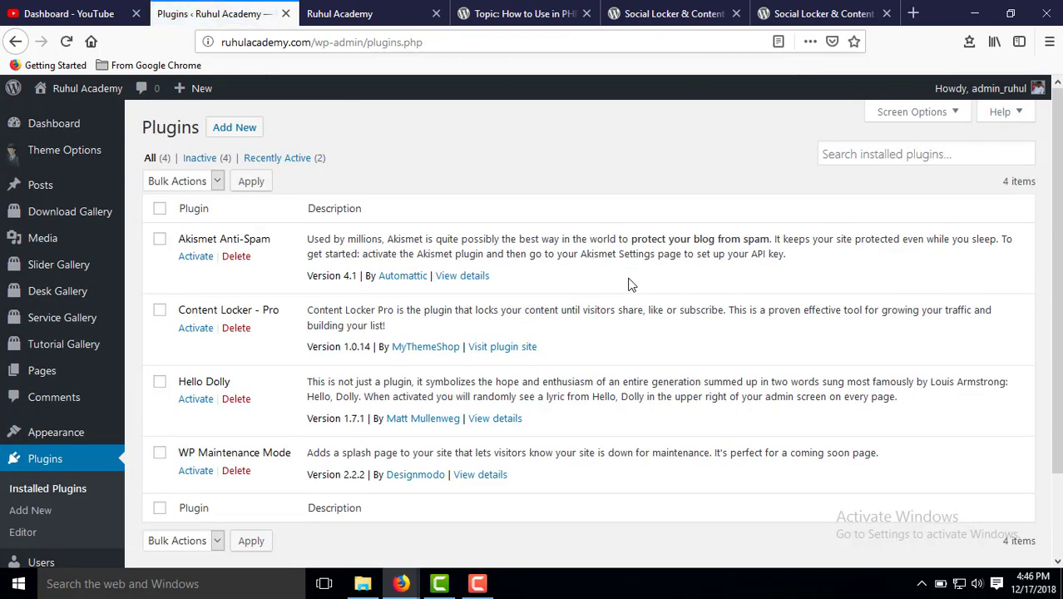
Activate Content Locker – Pro from the Installed Plugins list.
scroll(268, 318, "down", 2)
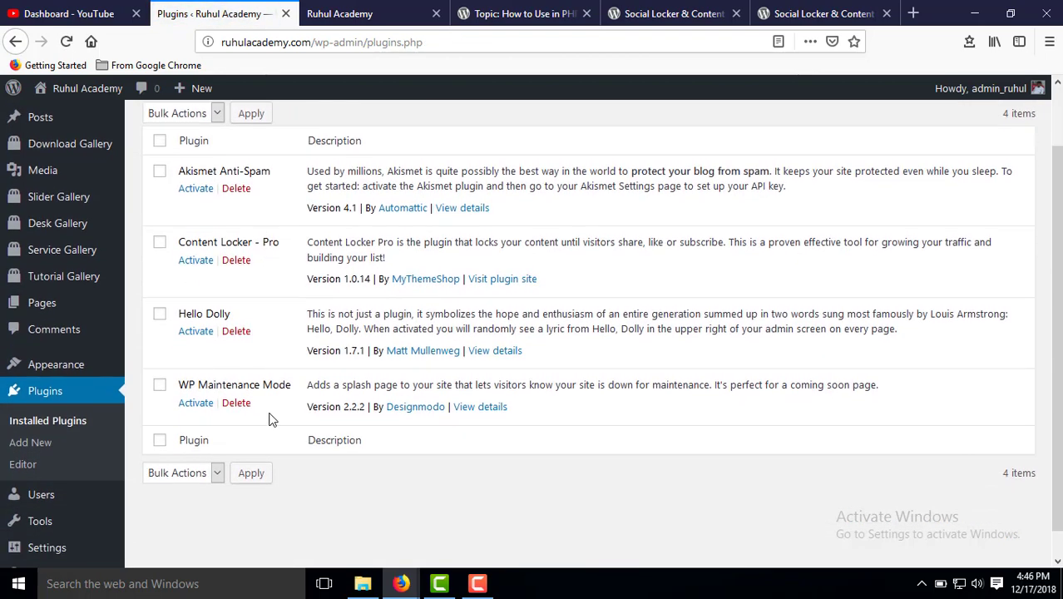
left_click(197, 250)
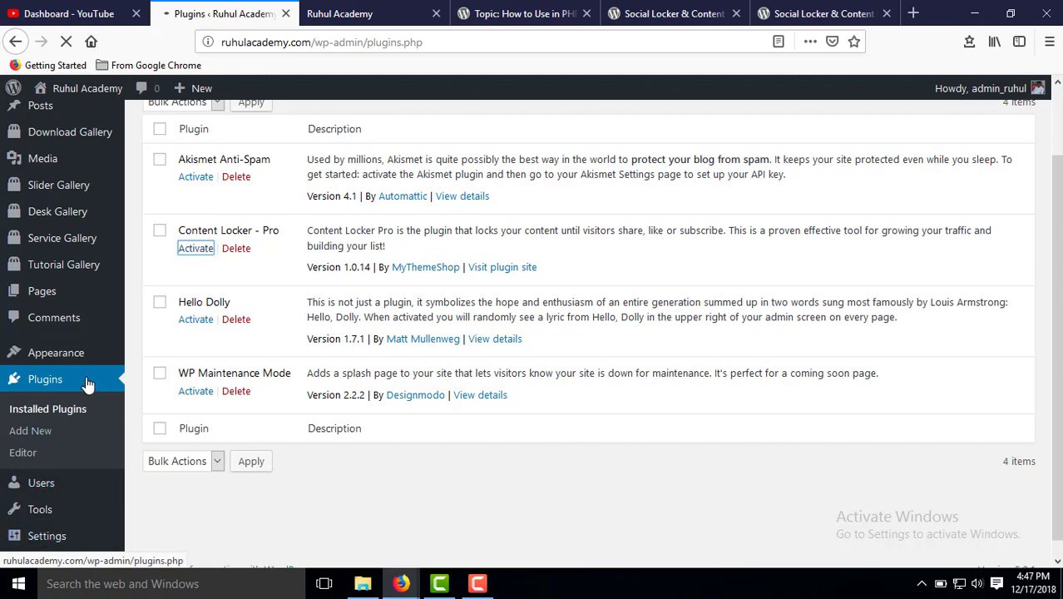
mouse_move(86, 358)
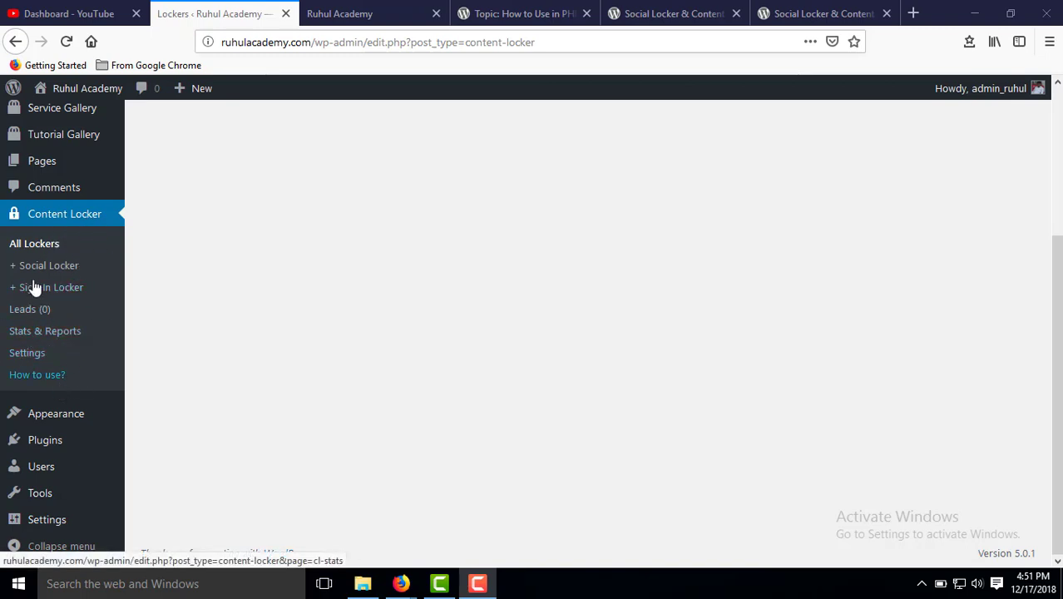
View the new Social Locker form, then open Content Locker Settings at Social Options.
scroll(33, 286, "up", 5)
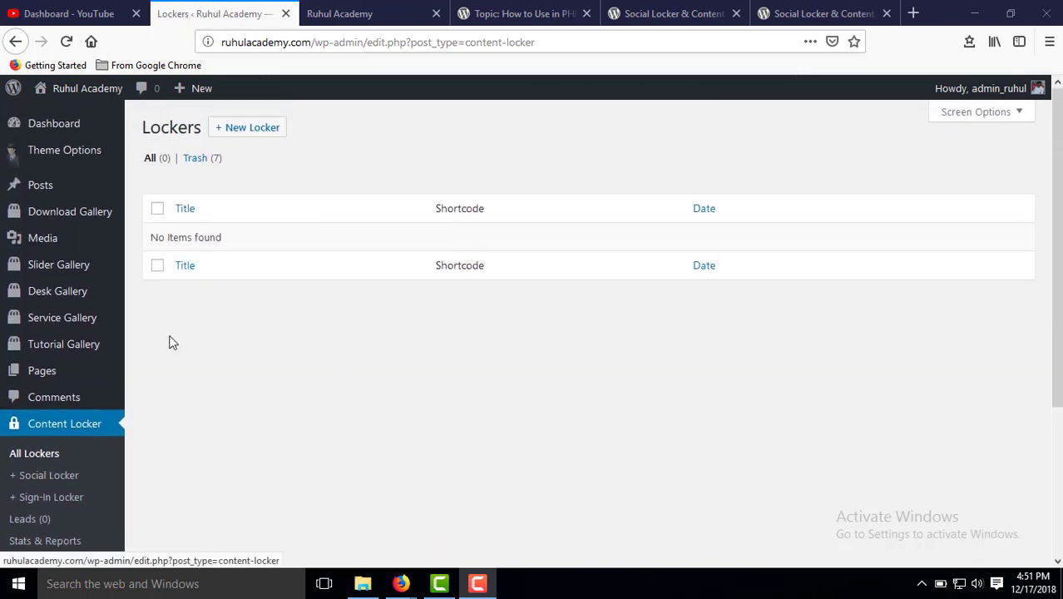
left_click(46, 490)
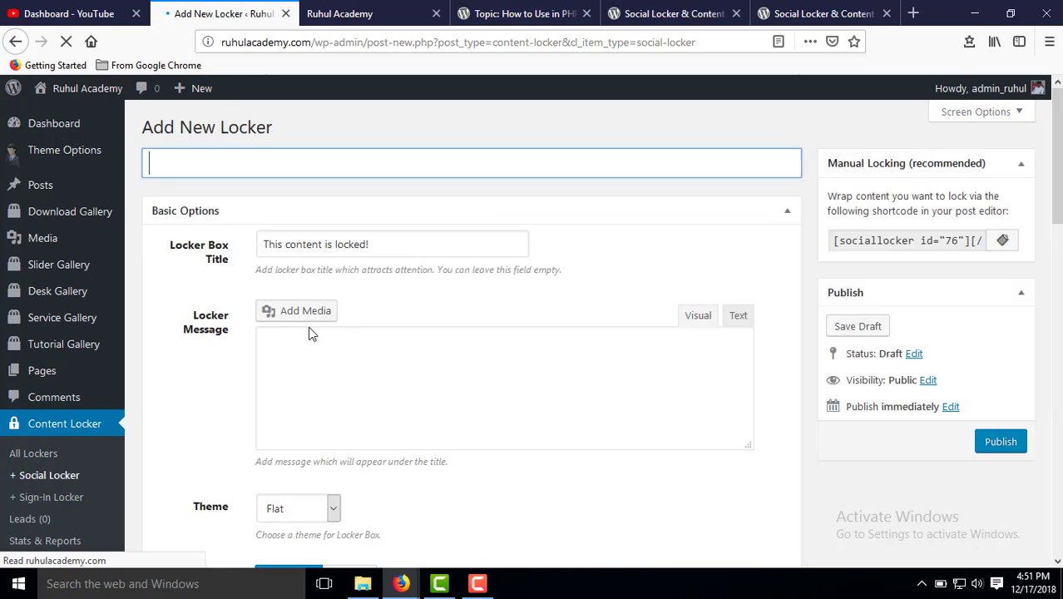
scroll(291, 375, "down", 1)
scroll(291, 375, "down", 3)
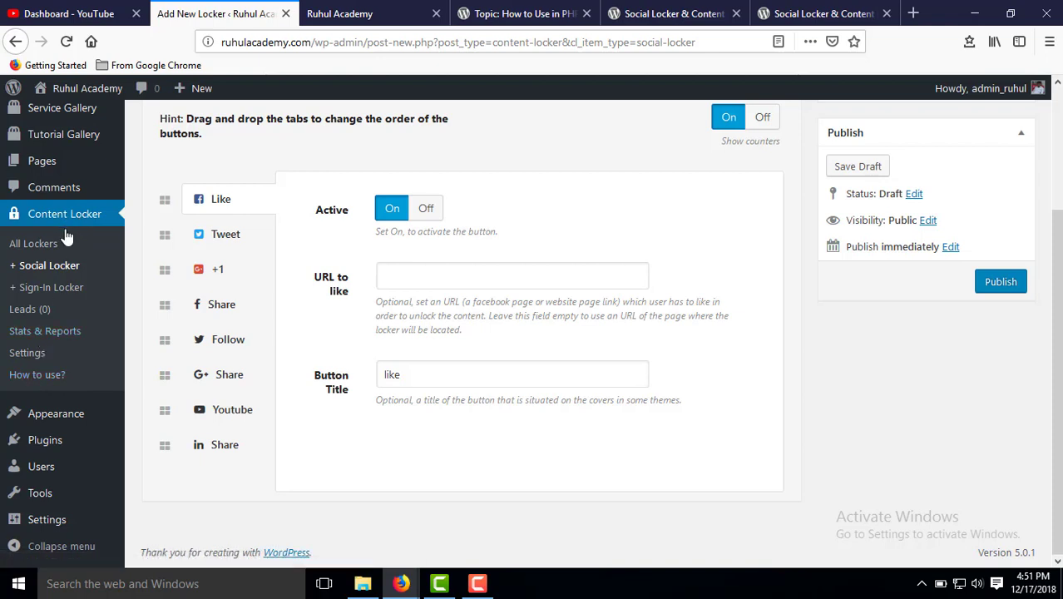
left_click(31, 363)
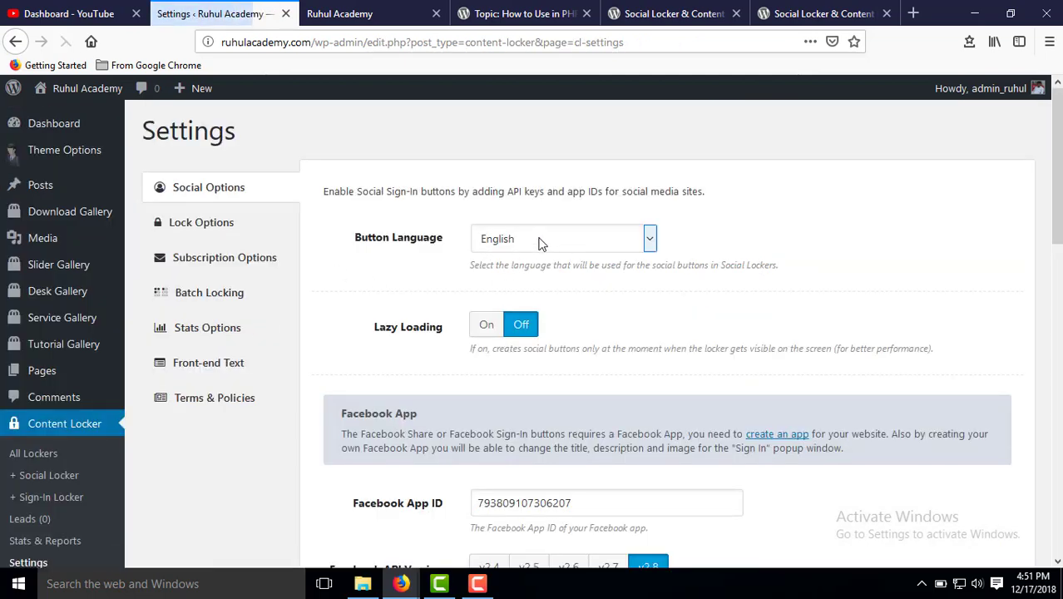
Keep English as the button language and delete the old Facebook App ID.
left_click(583, 239)
left_click(814, 239)
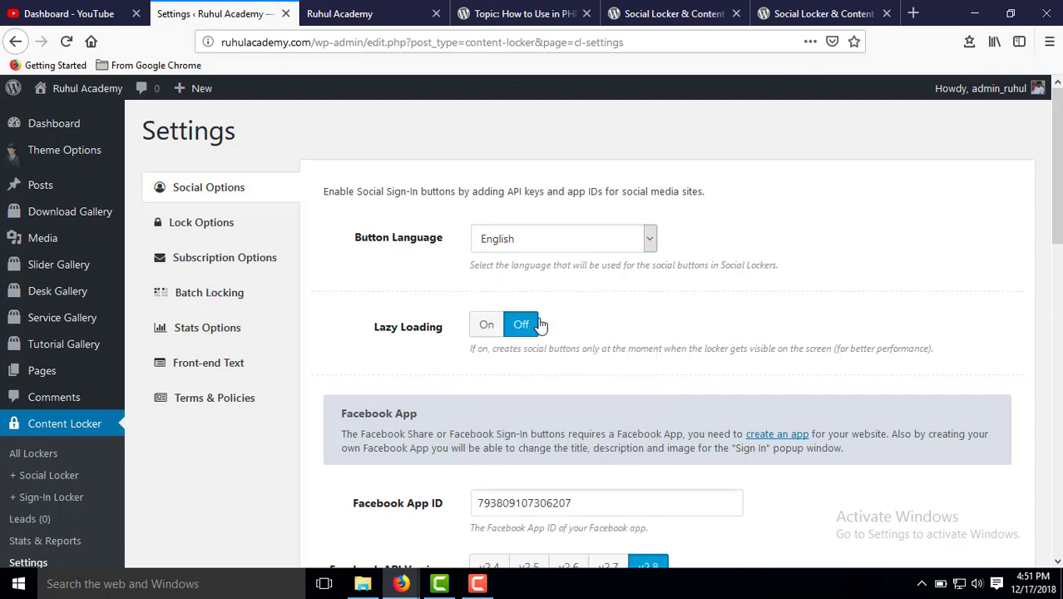
scroll(580, 339, "down", 3)
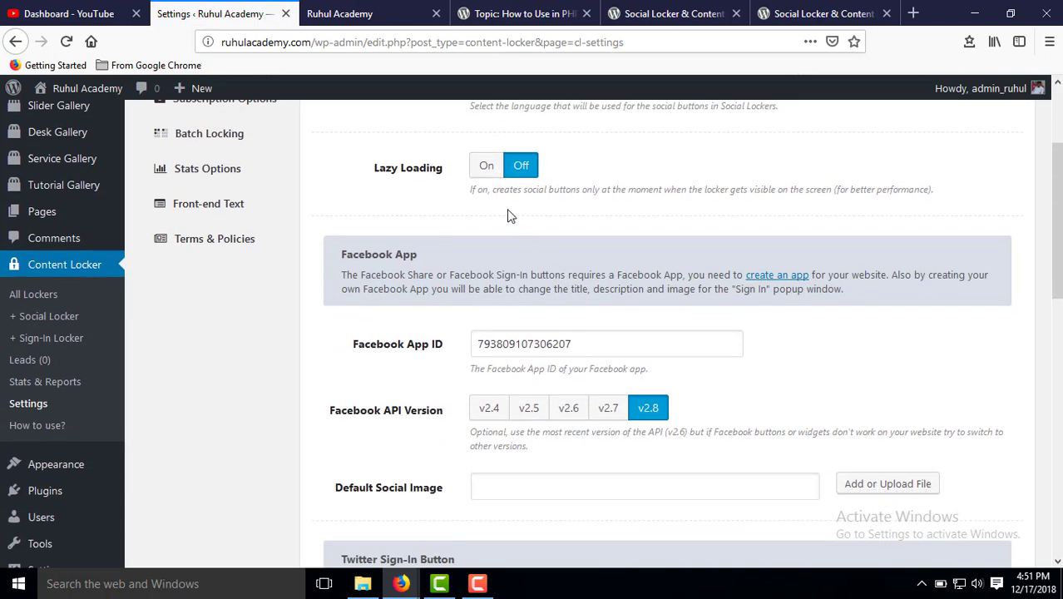
left_click_drag(620, 345, 253, 350)
key("BackSpace")
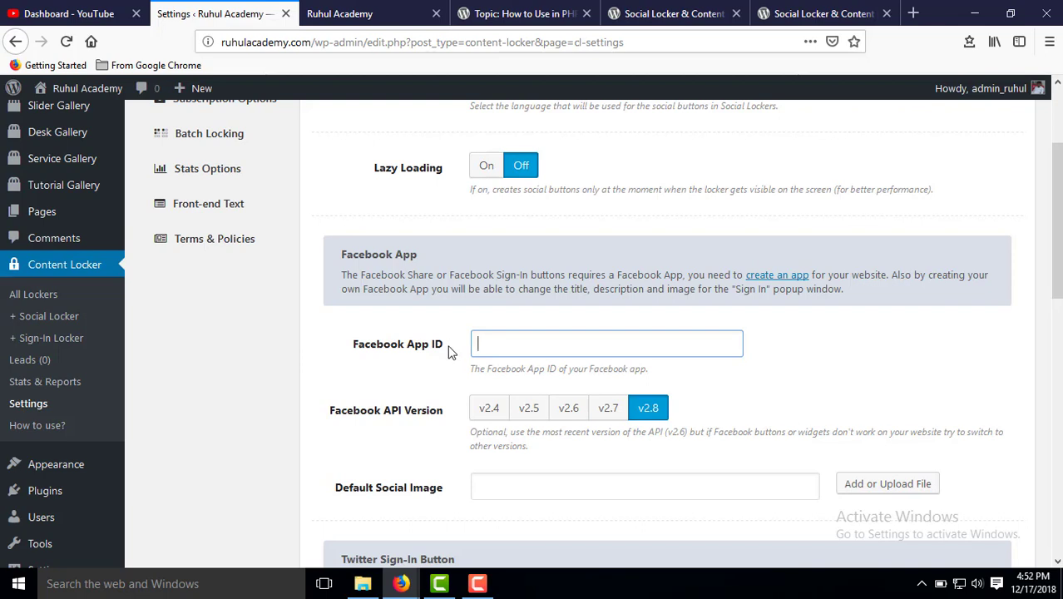
Review the Social Options and place the cursor in the empty Facebook App ID field.
left_click_drag(351, 344, 442, 349)
scroll(437, 358, "down", 3)
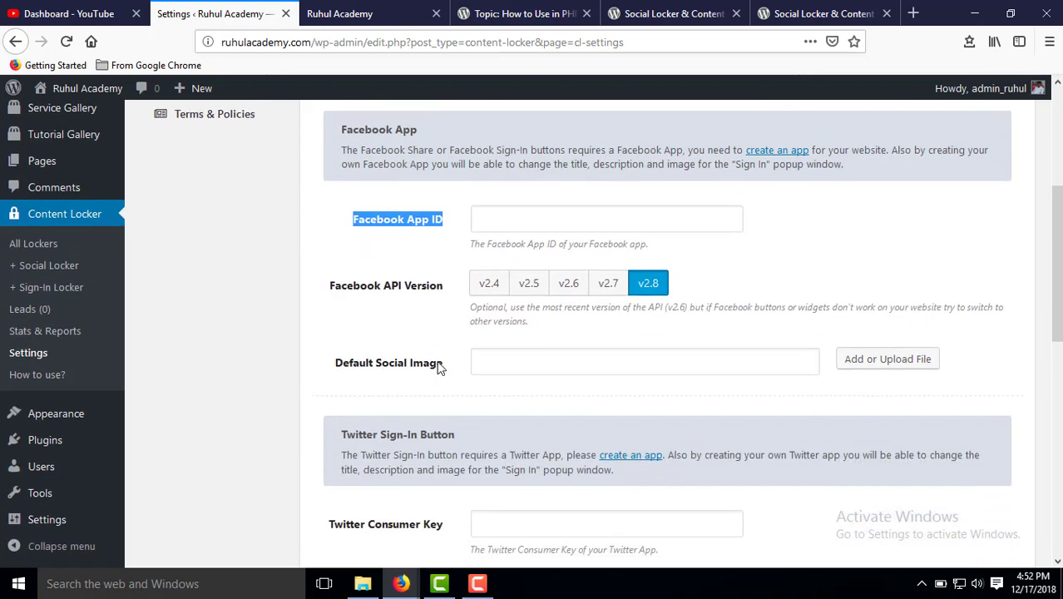
scroll(417, 364, "down", 2)
scroll(418, 363, "up", 3)
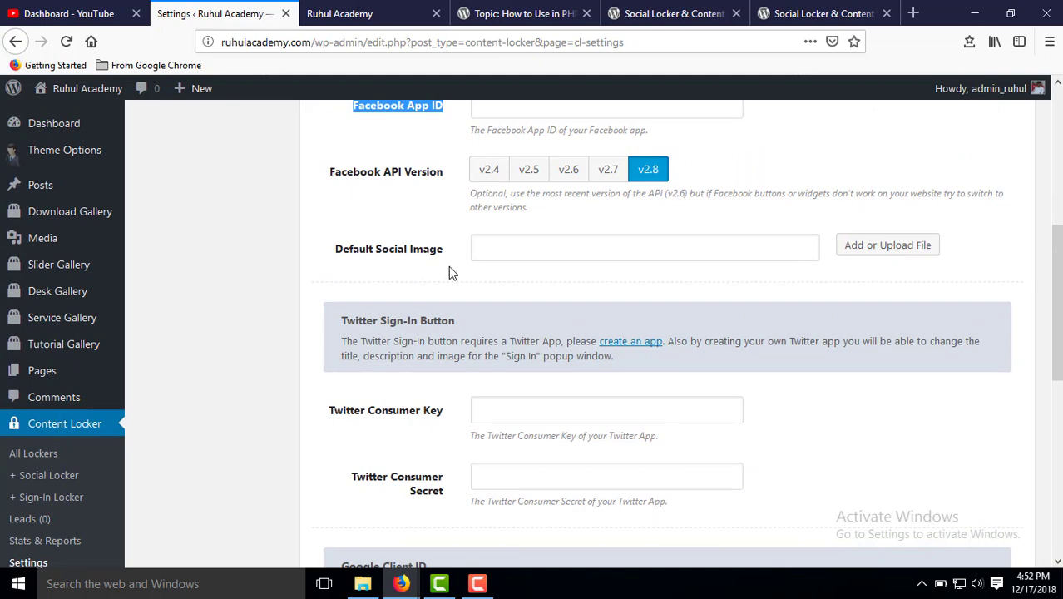
scroll(420, 412, "down", 2)
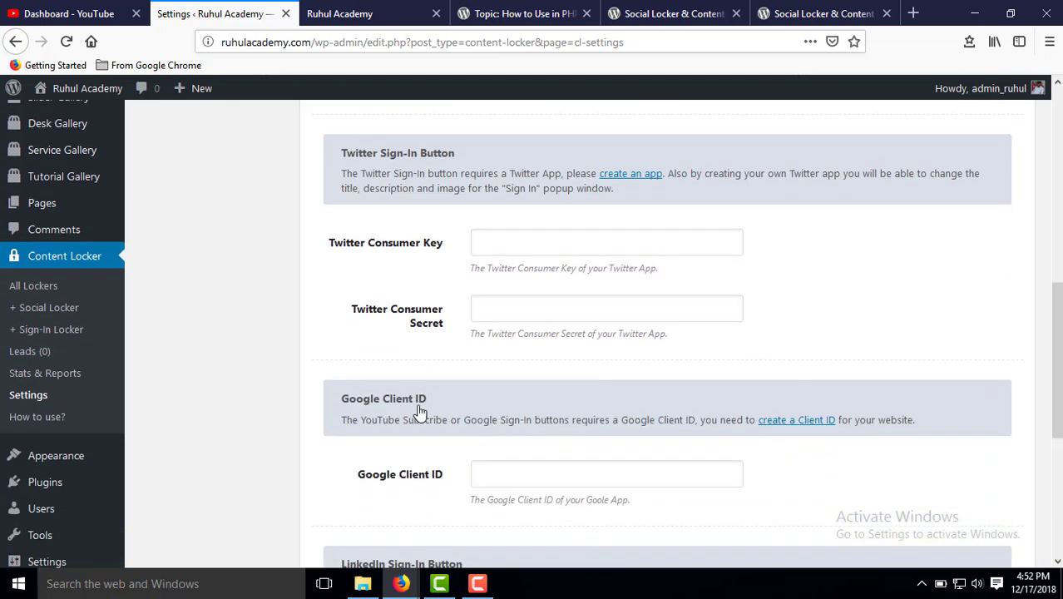
scroll(420, 412, "down", 2)
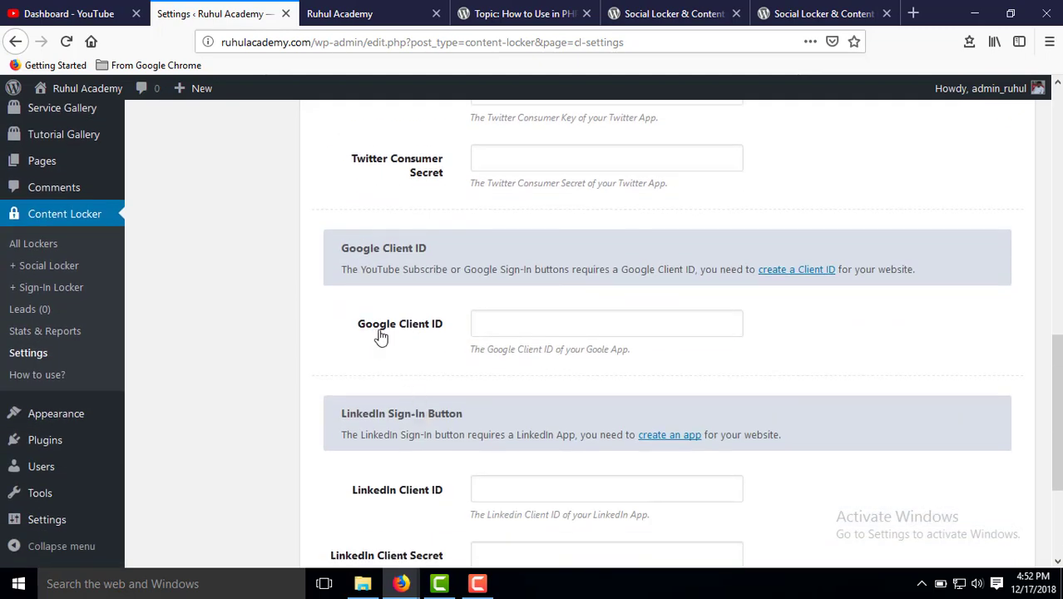
scroll(434, 328, "down", 2)
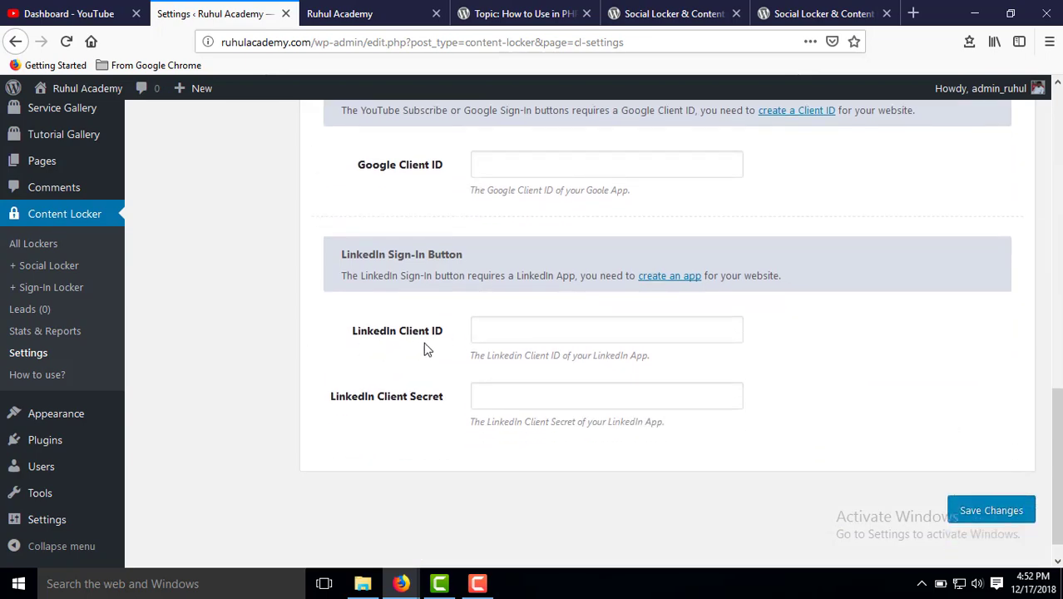
scroll(413, 412, "down", 1)
scroll(412, 413, "up", 4)
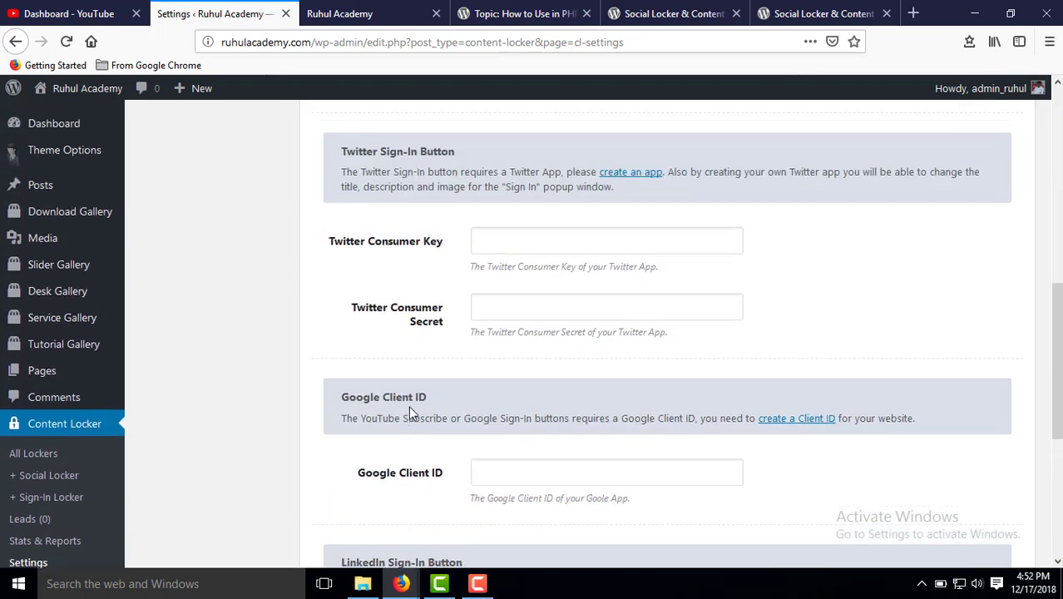
scroll(408, 414, "up", 7)
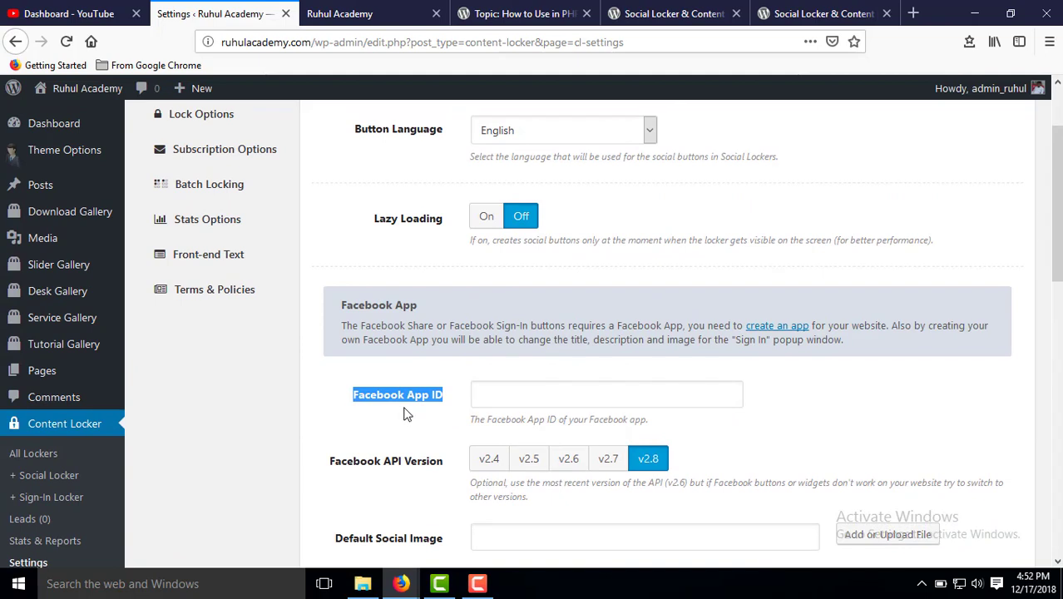
scroll(403, 415, "up", 1)
scroll(366, 417, "down", 1)
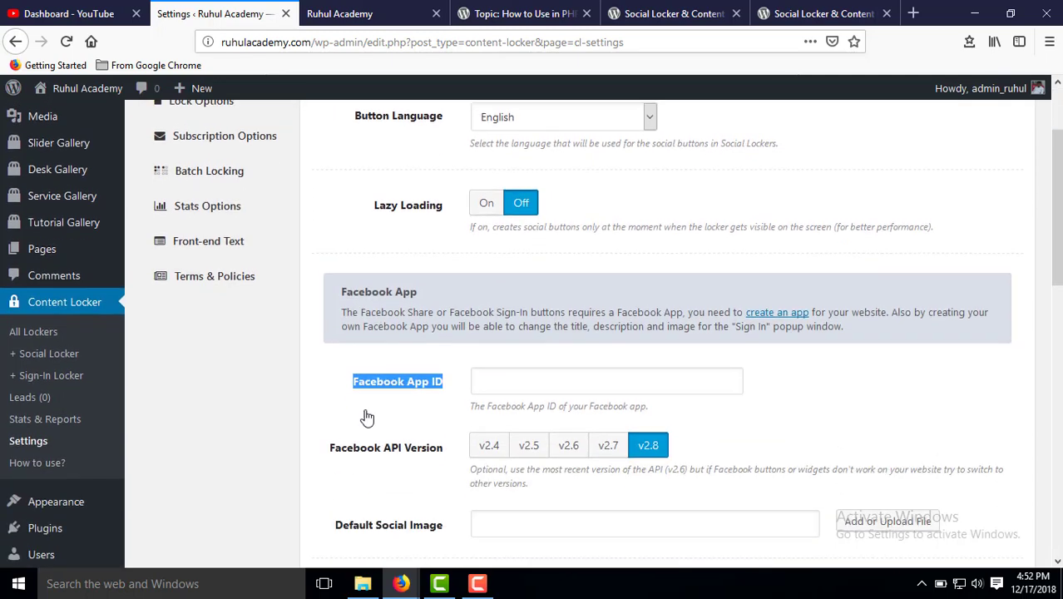
scroll(366, 417, "down", 1)
left_click(383, 362)
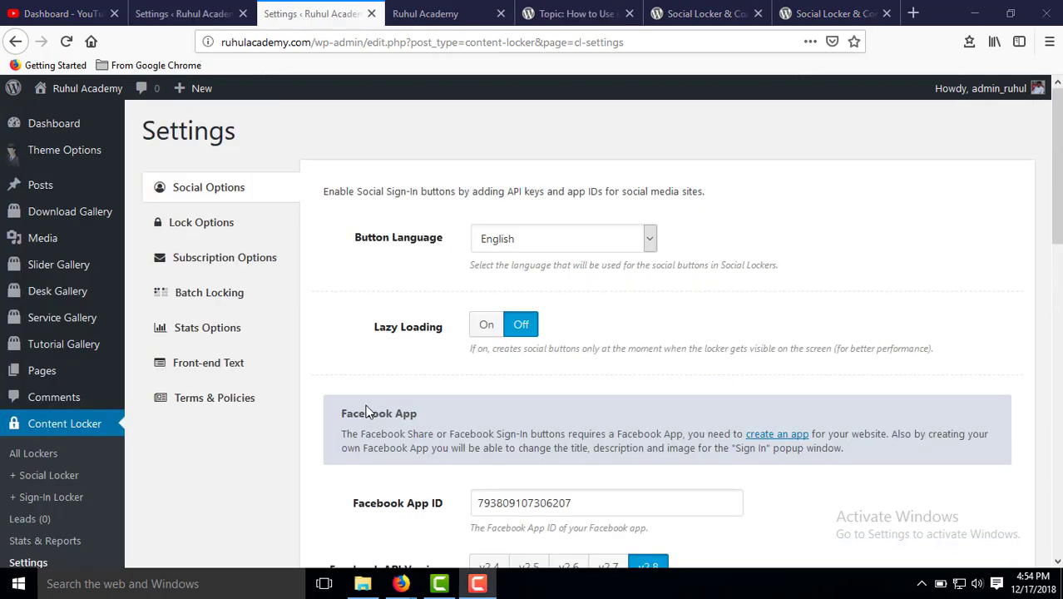
scroll(361, 382, "down", 1)
scroll(361, 383, "down", 2)
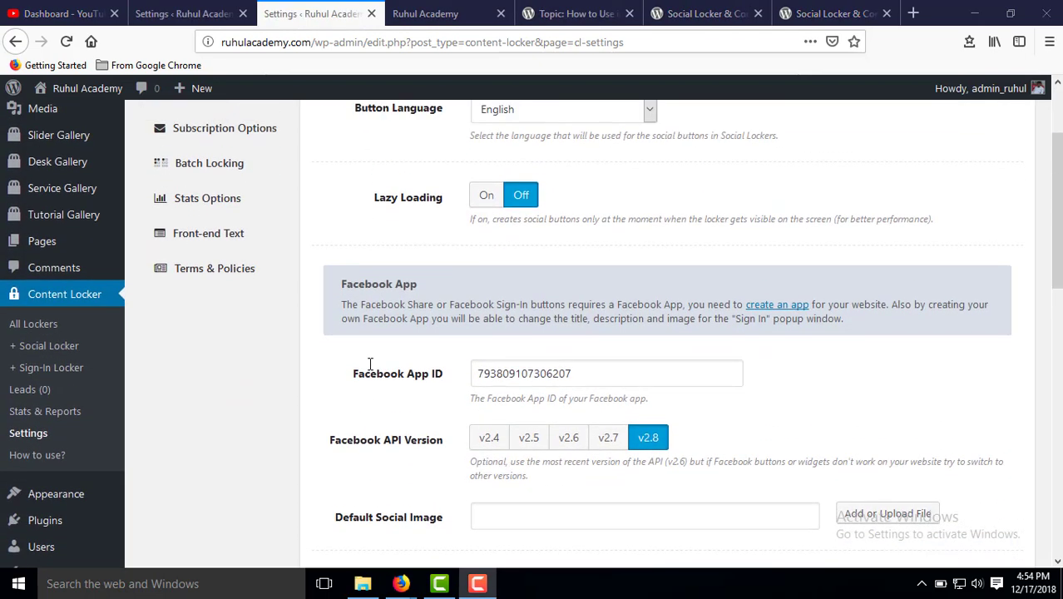
scroll(361, 382, "up", 3)
Load developers.facebook.com in the WordPress.org support topic tab.
left_click(574, 13)
left_click(368, 37)
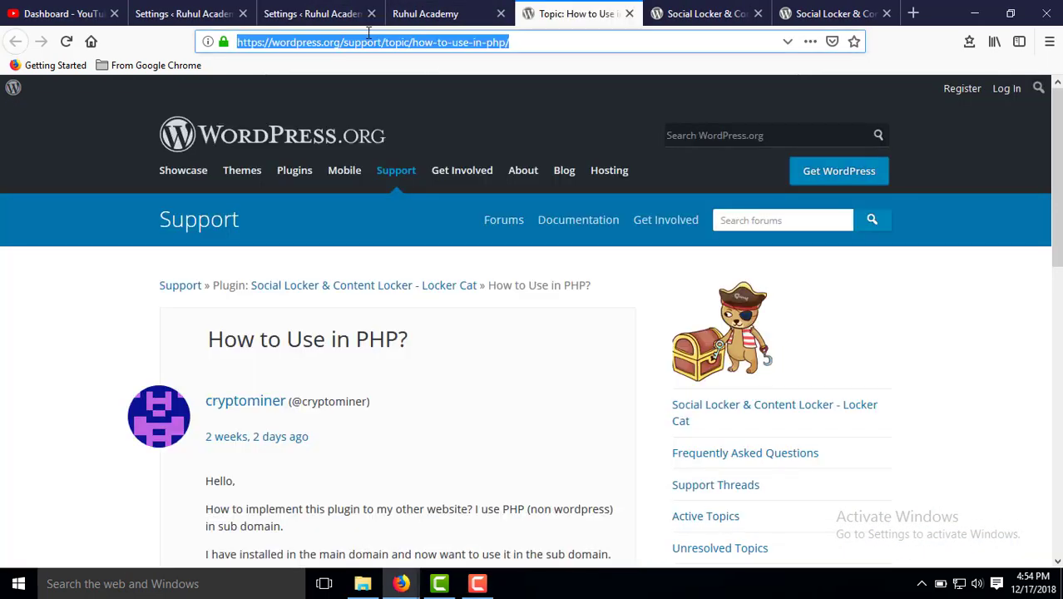
type("deve")
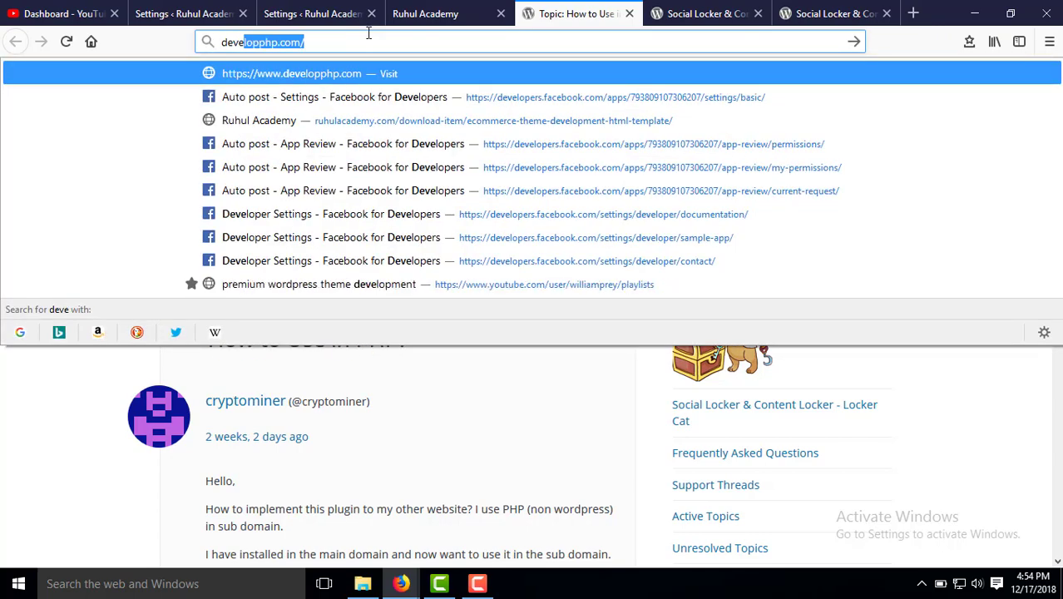
type("lopers")
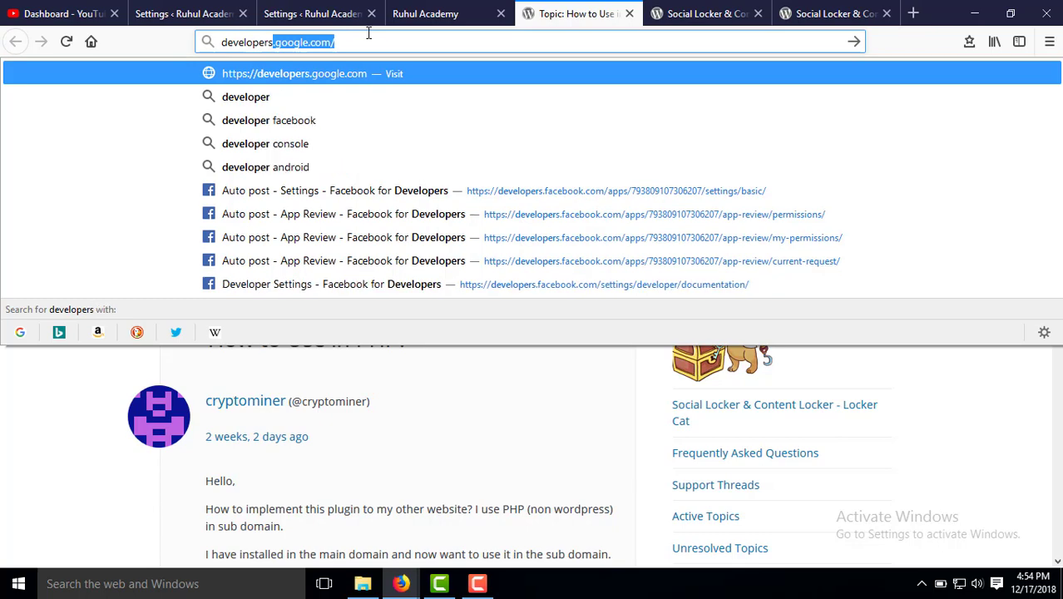
type(".fa")
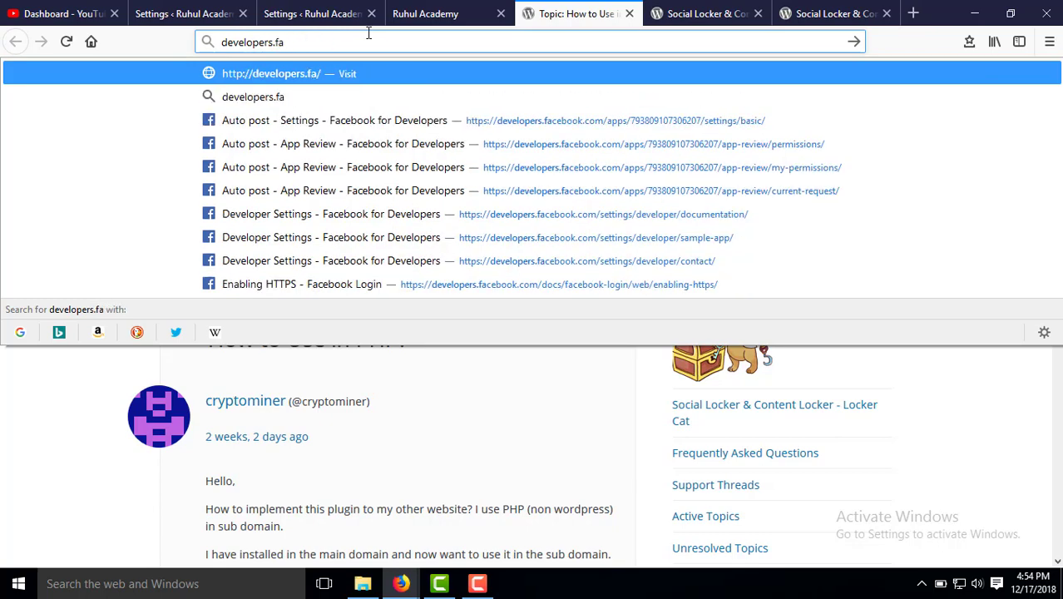
type("cebook")
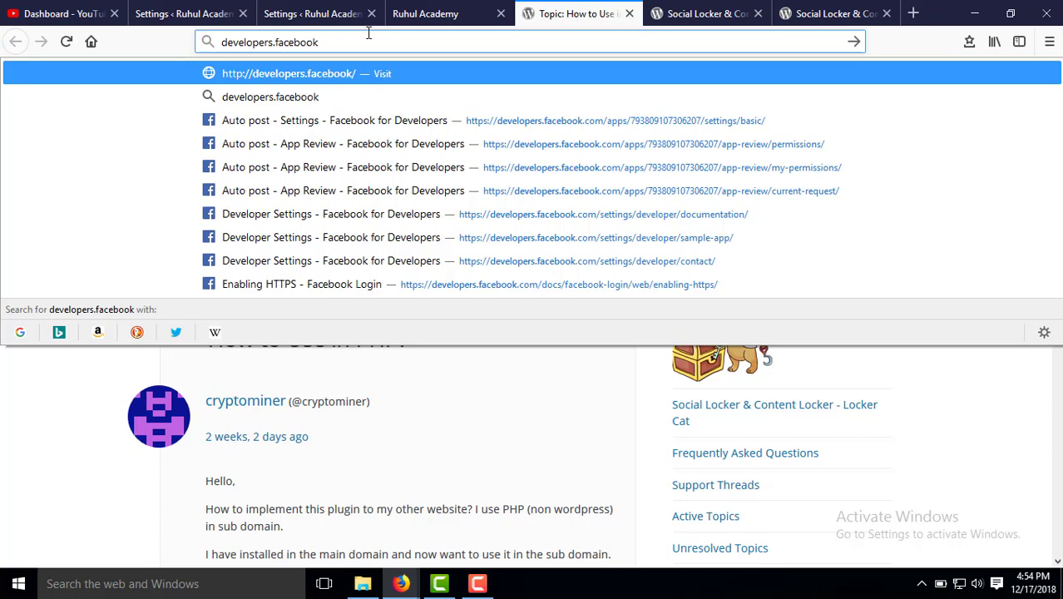
type(".com")
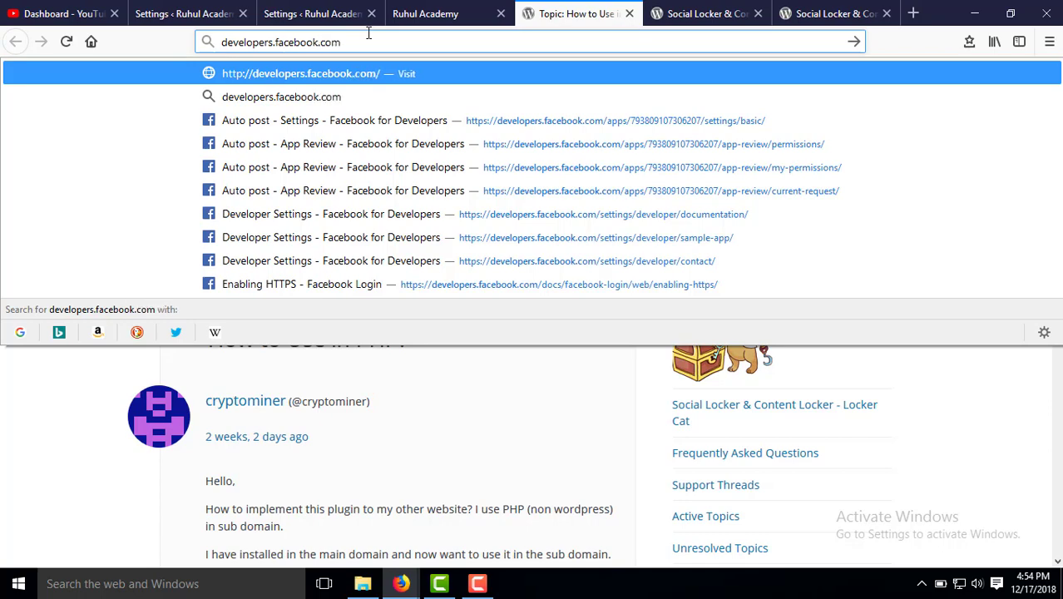
key("Return")
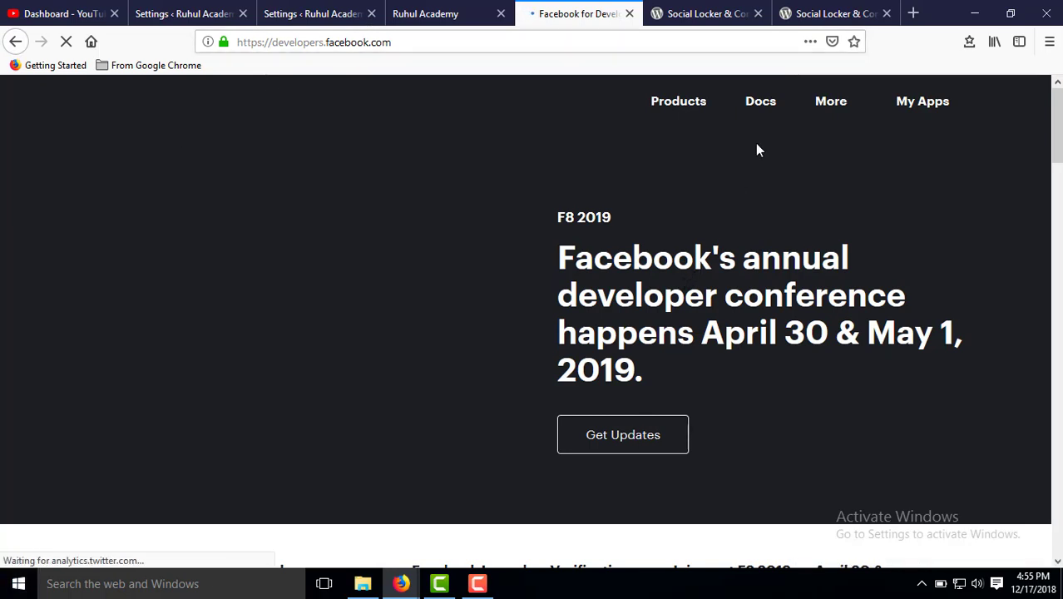
Create a new Facebook app with the display name 'Content Locker' from My Apps.
left_click(950, 102)
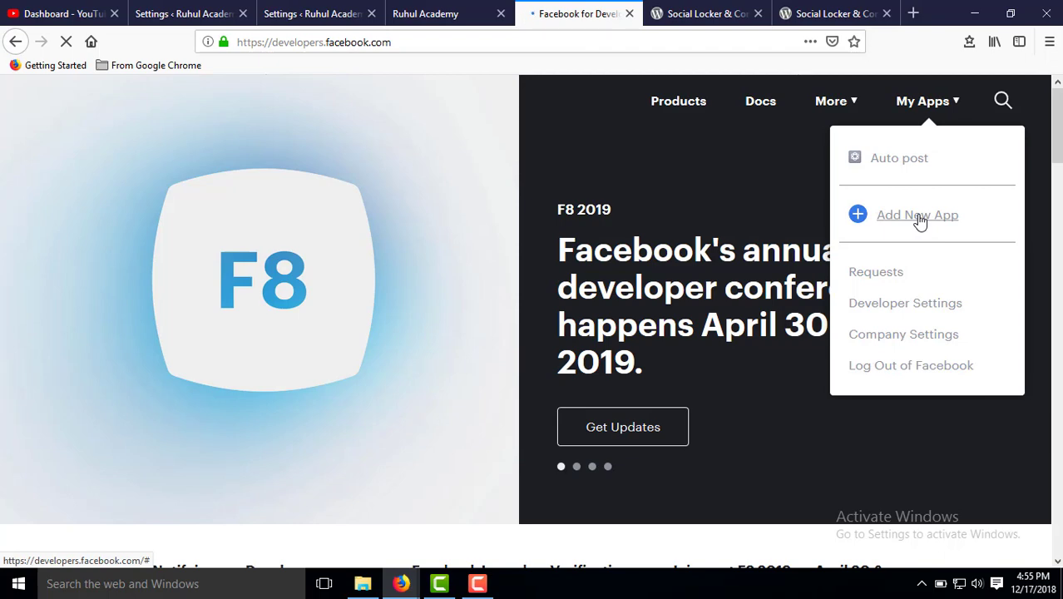
left_click(916, 215)
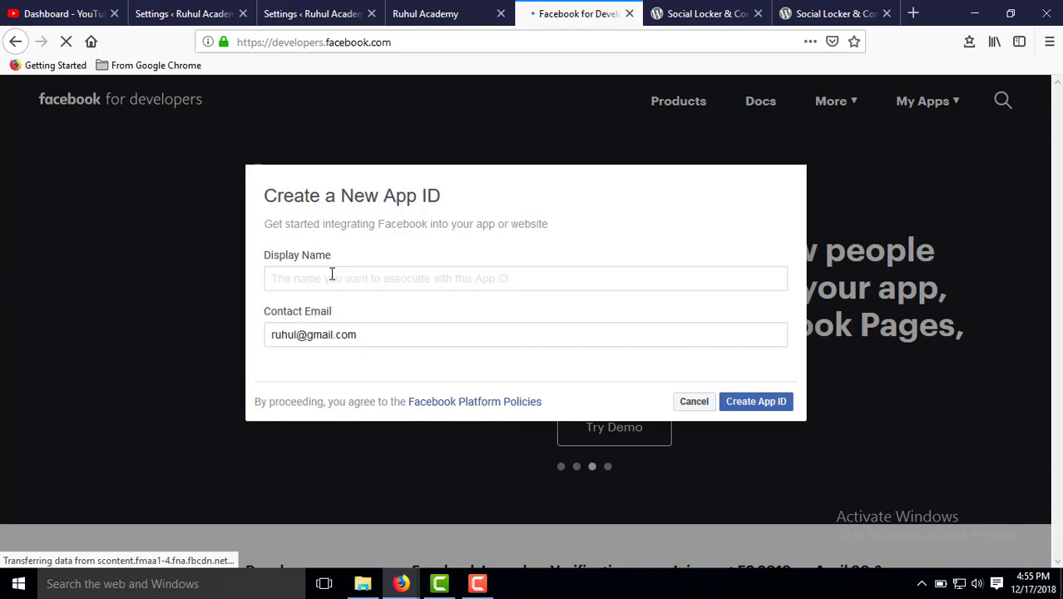
type("Content Lo")
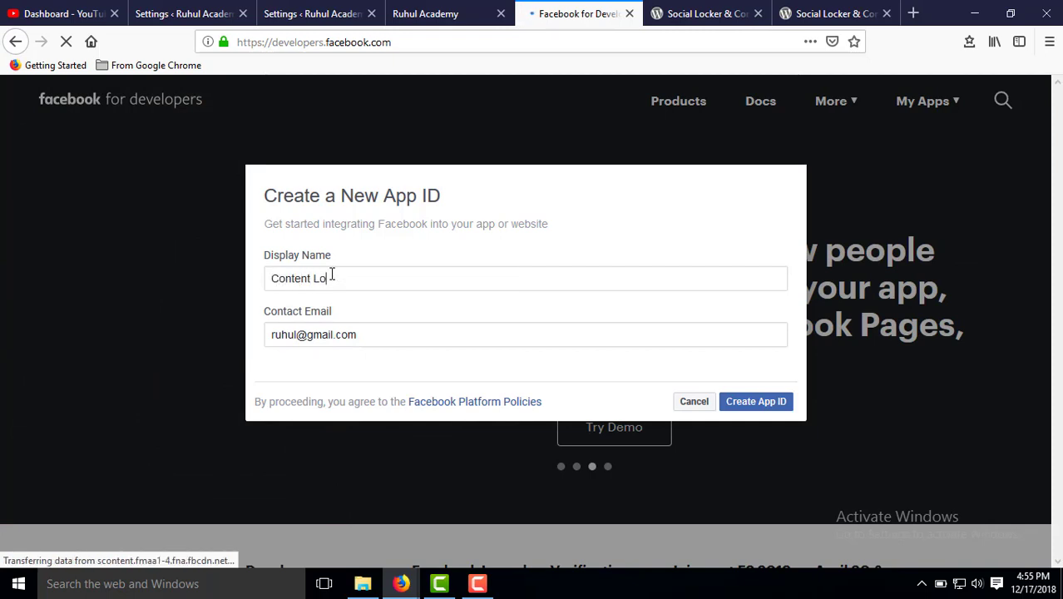
type("cker")
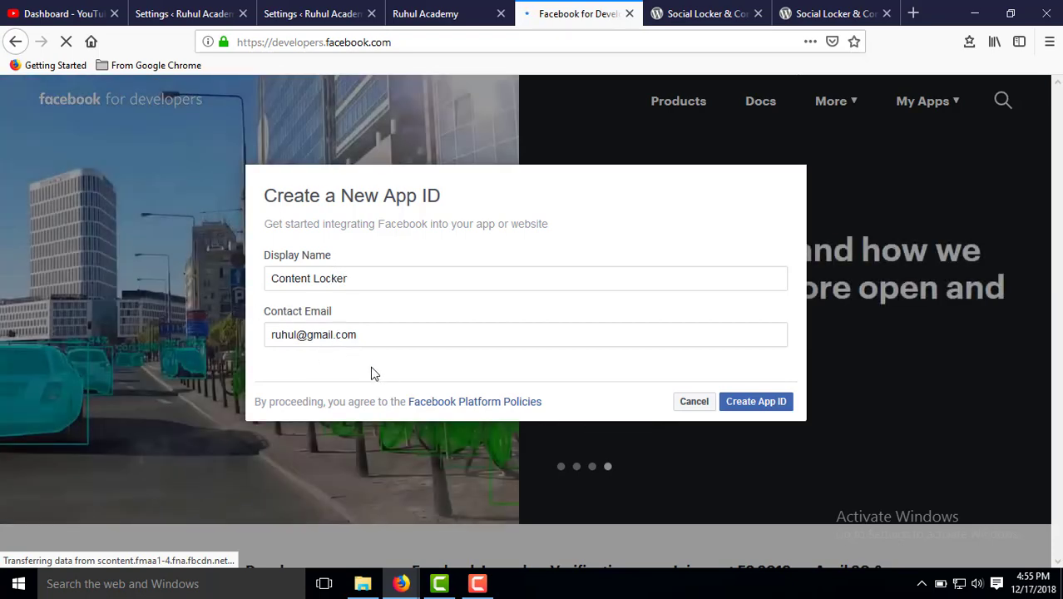
left_click(762, 411)
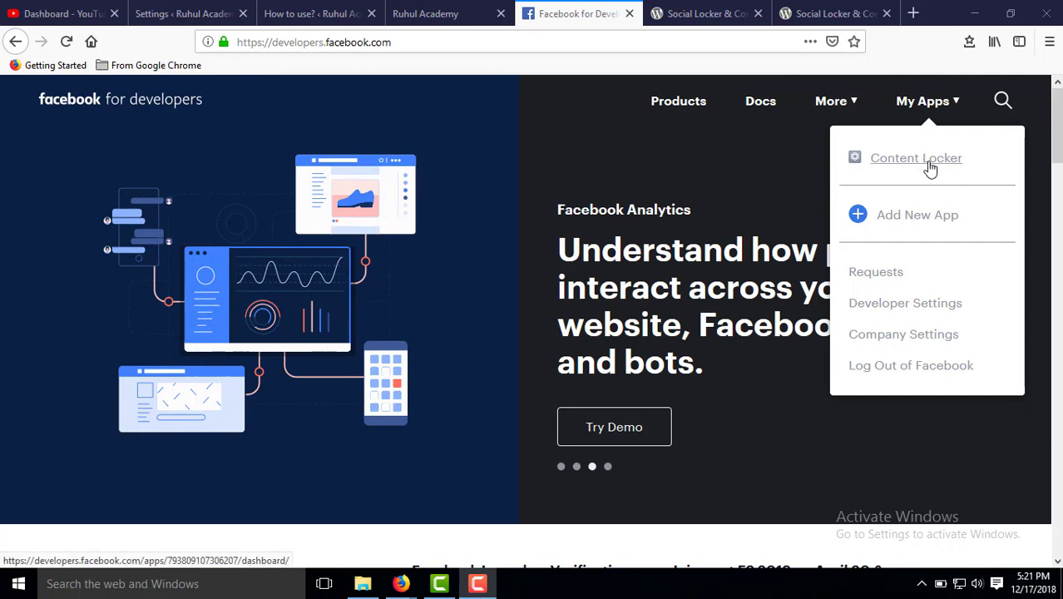
Open the Content Locker app dashboard, check its In Development status, and expand Settings.
left_click(914, 158)
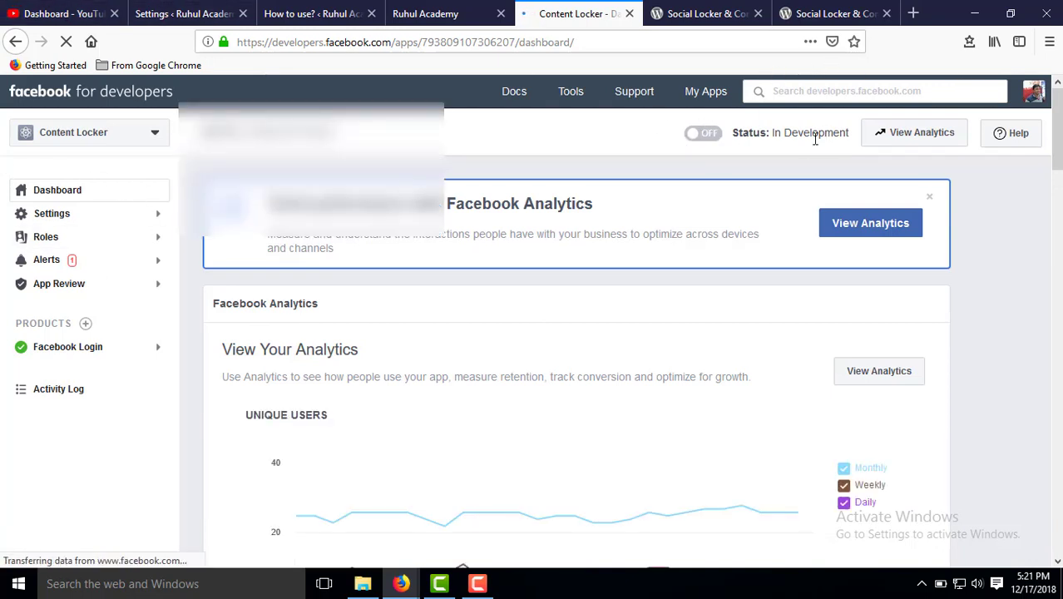
left_click_drag(783, 133, 832, 132)
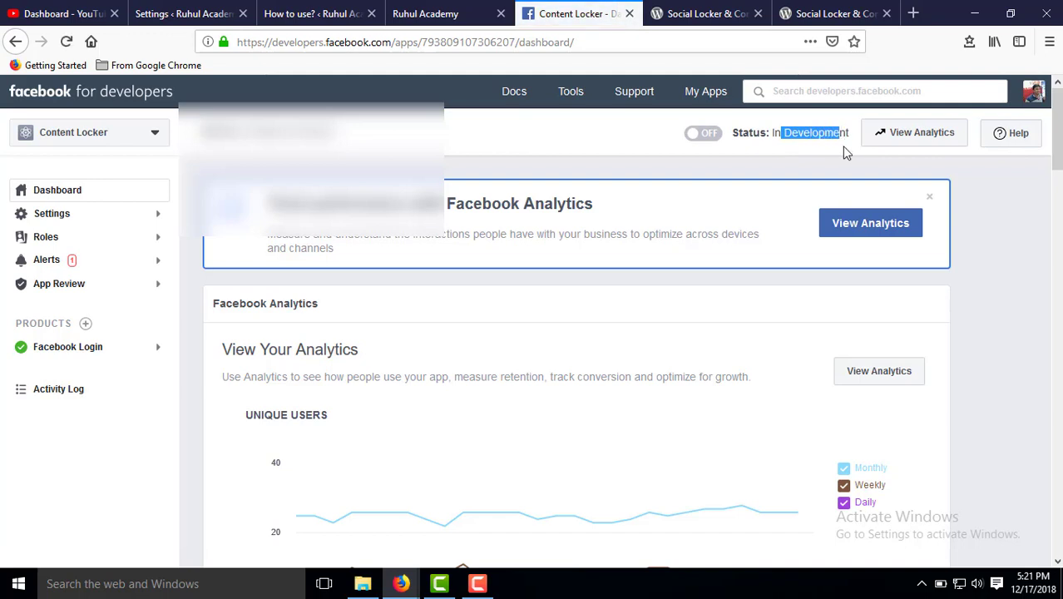
left_click(800, 131)
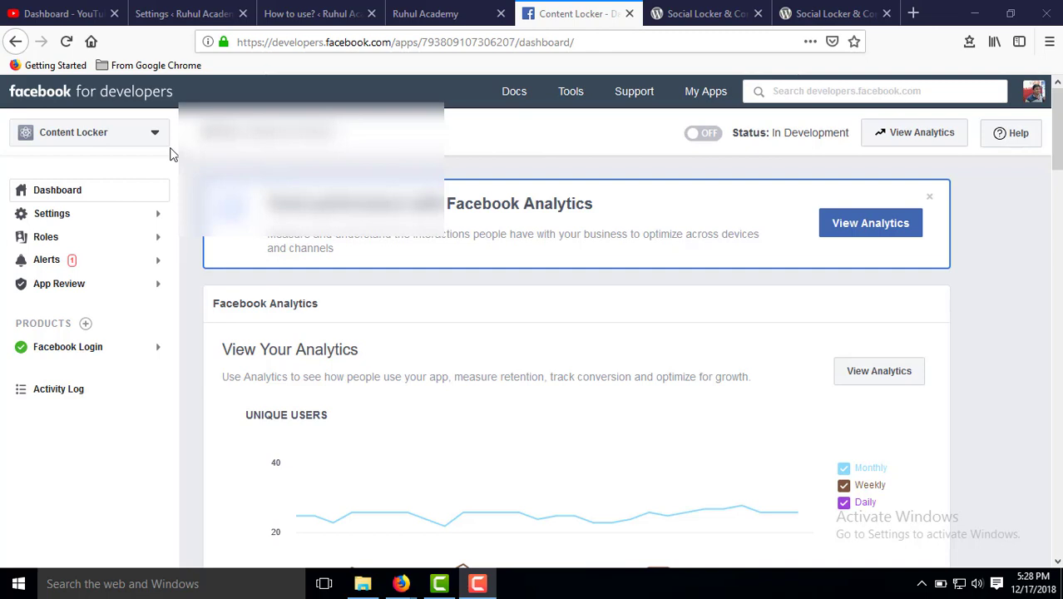
left_click(66, 221)
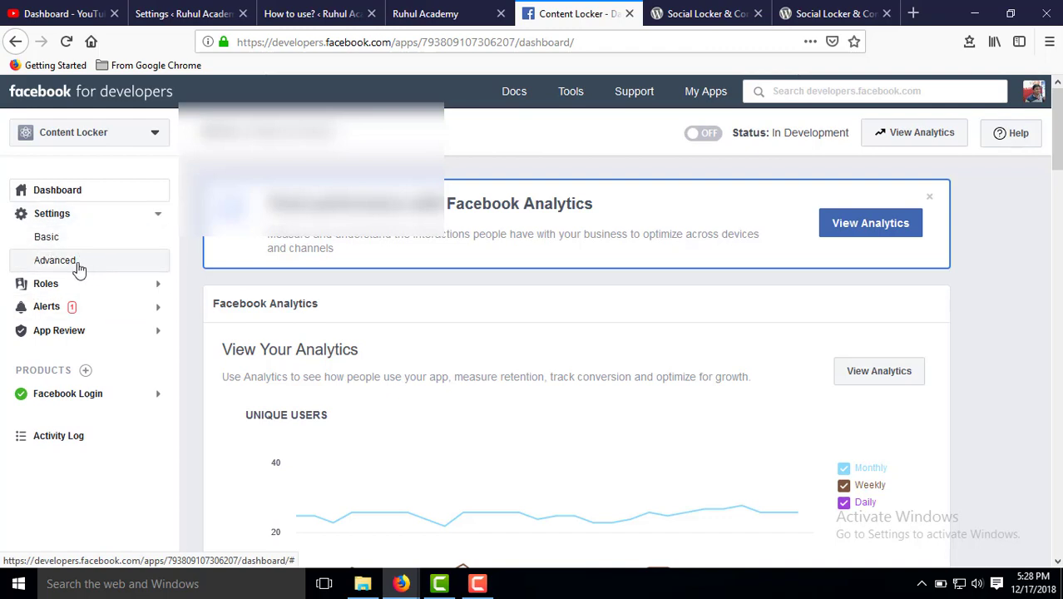
Open the app's Basic settings and append 'A' to its display name.
left_click(53, 240)
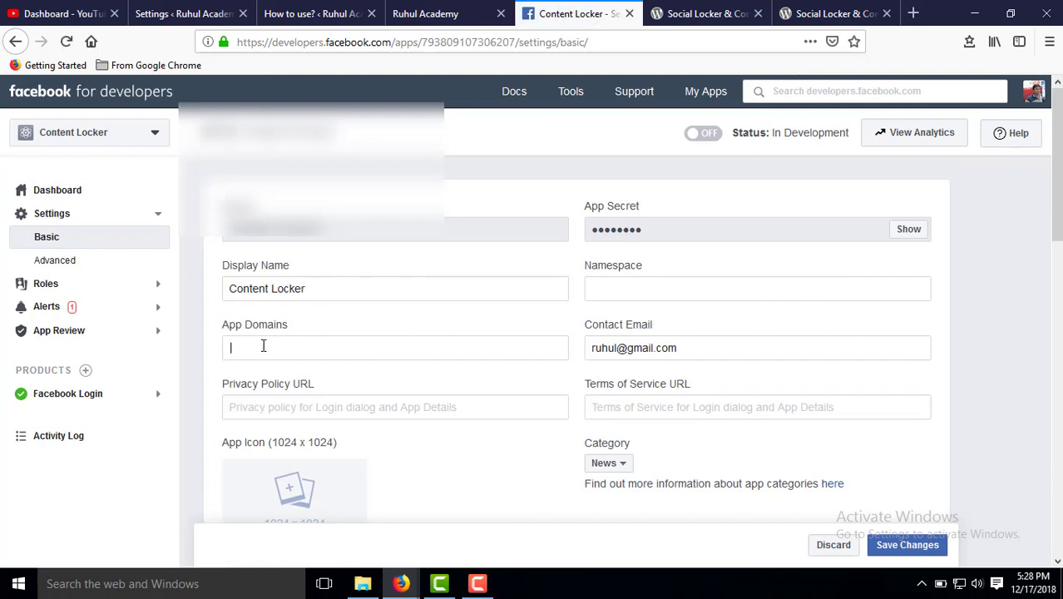
left_click(262, 345)
left_click(323, 284)
type("App")
left_click(253, 349)
type("ru")
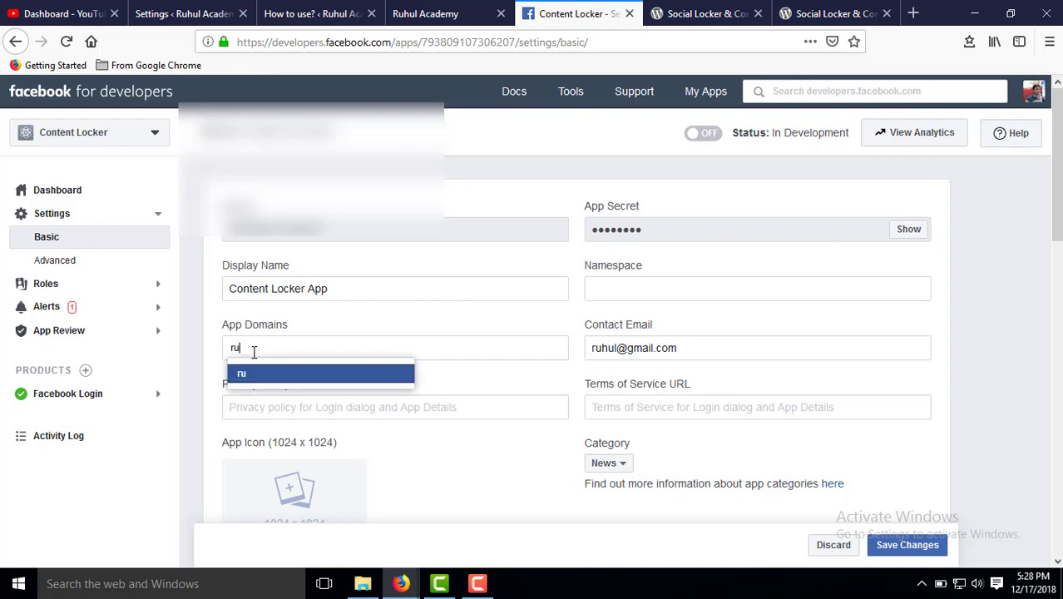
type("hulacade")
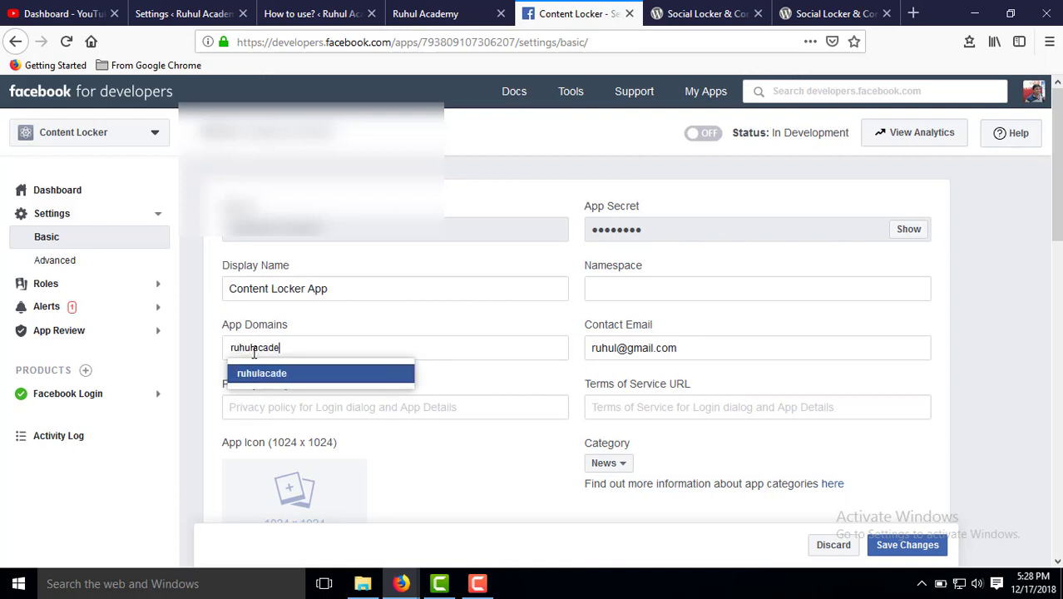
type("my.com")
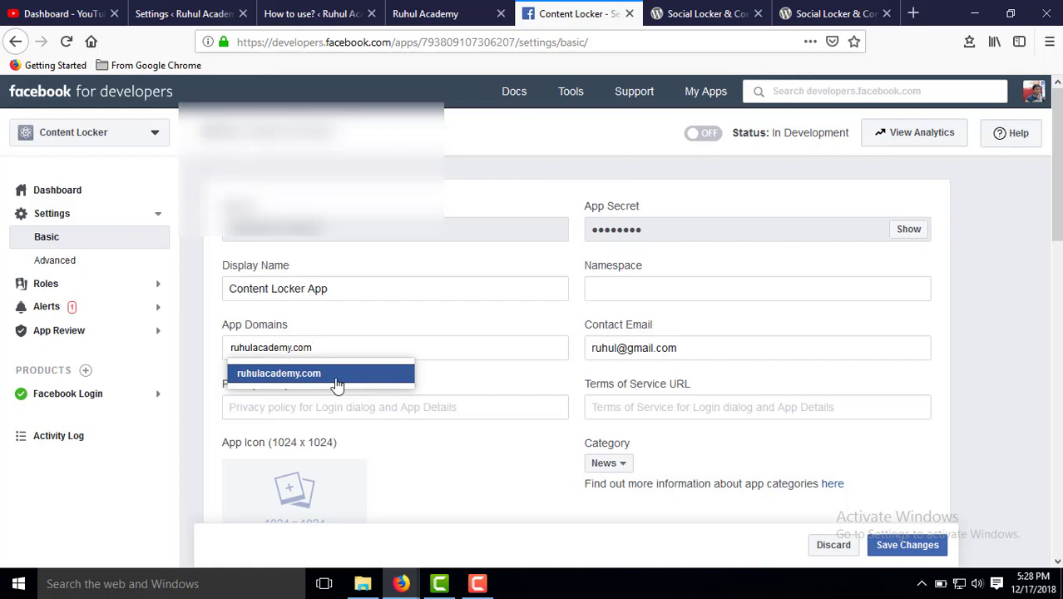
key("Return")
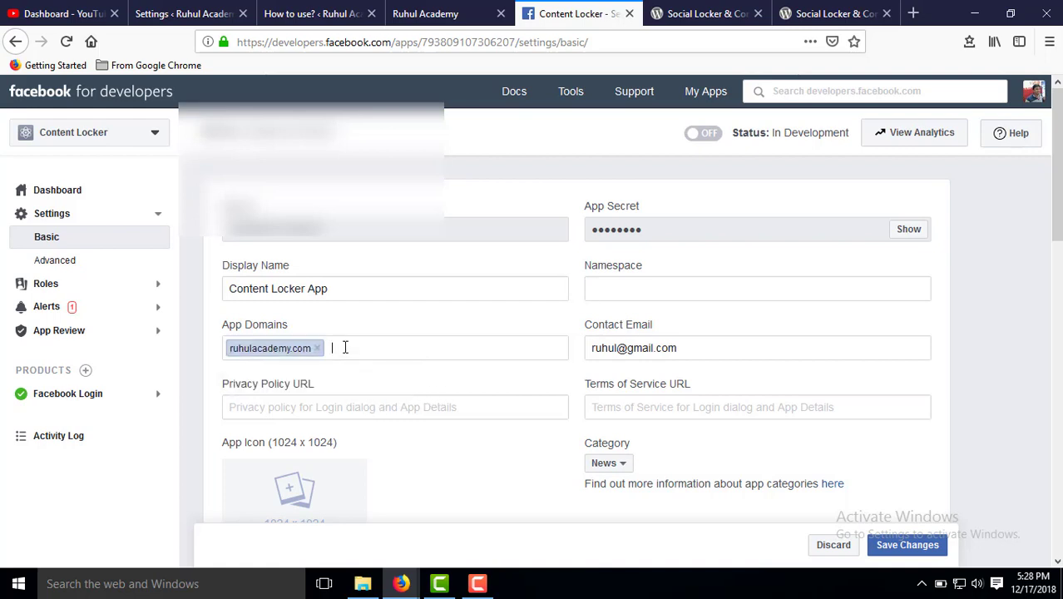
type("www")
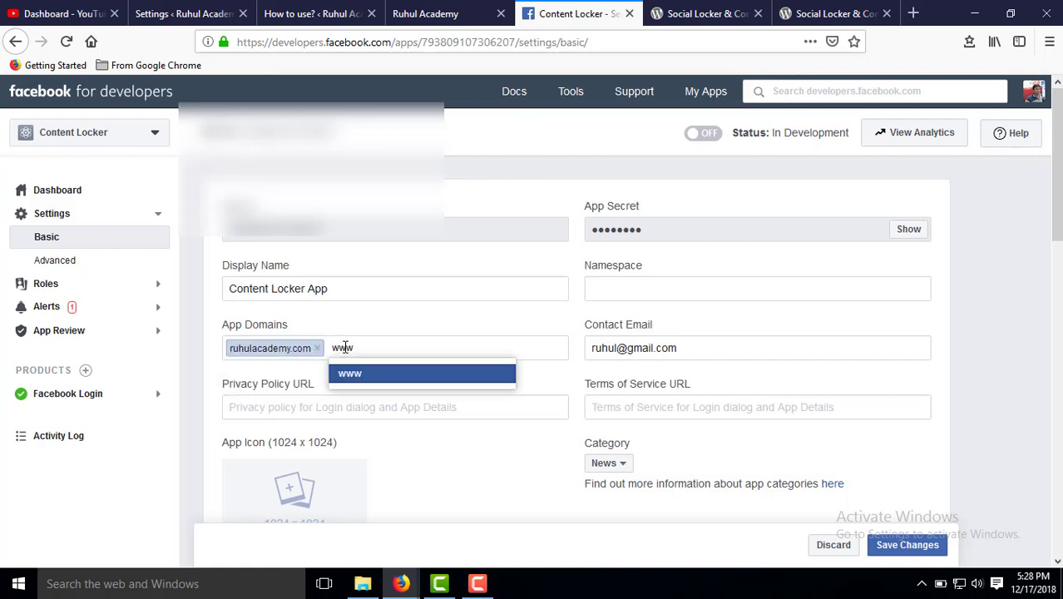
type(".ruhulacademy")
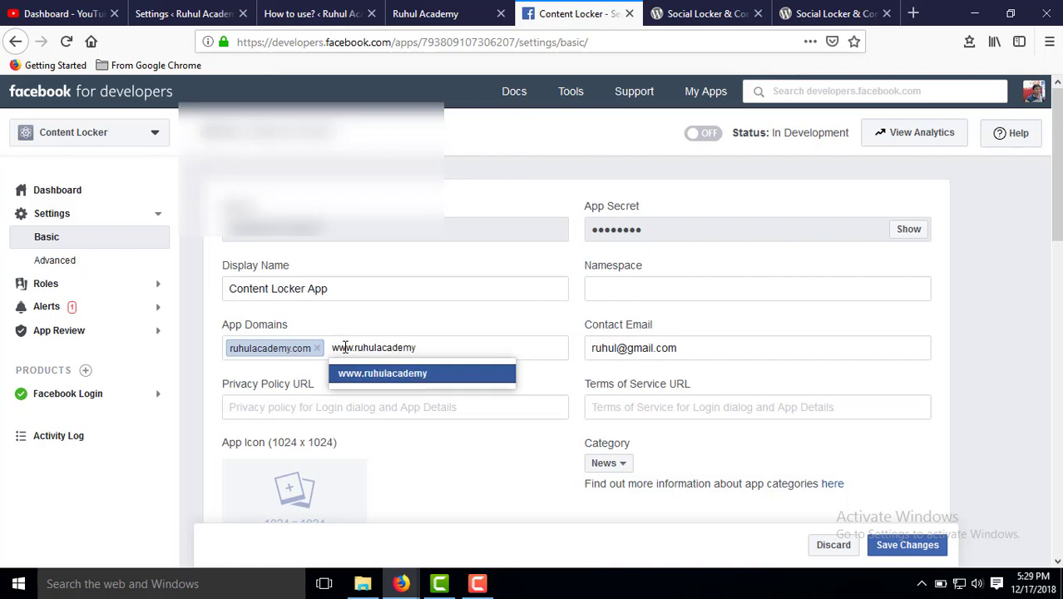
type(".com")
key("Return")
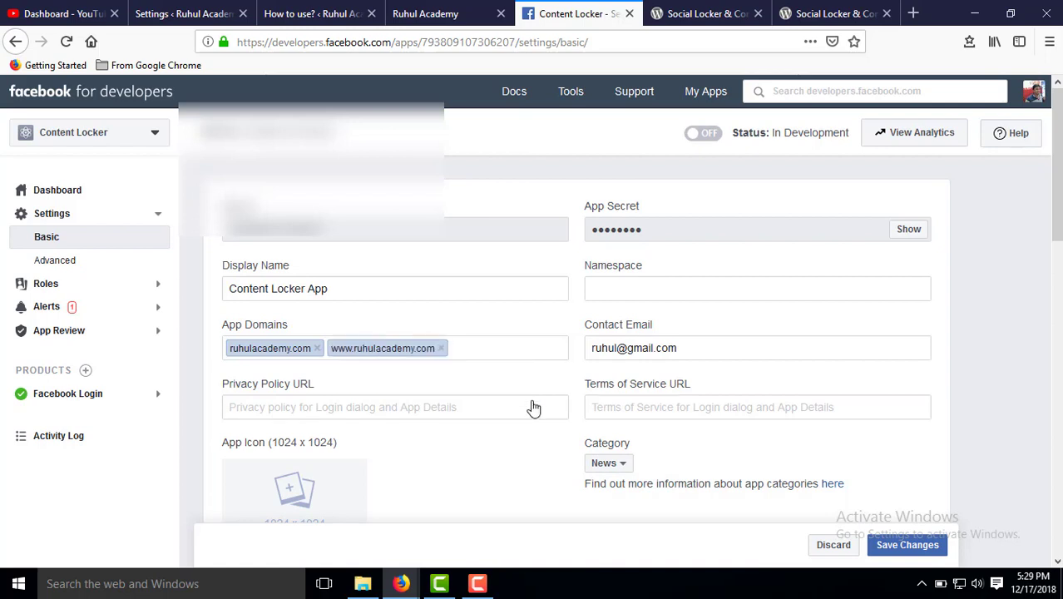
left_click(309, 405)
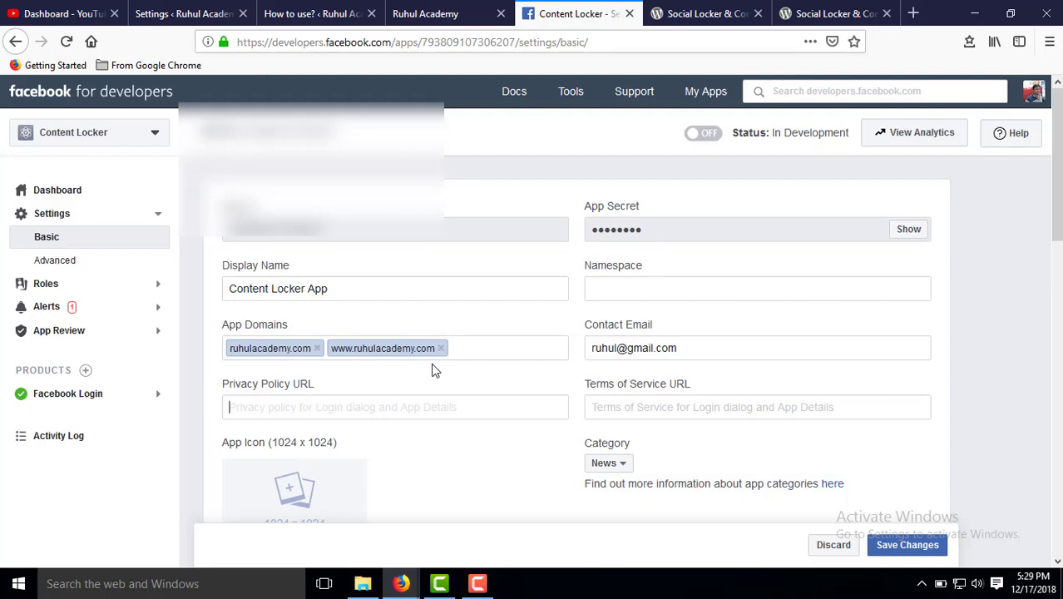
left_click(424, 13)
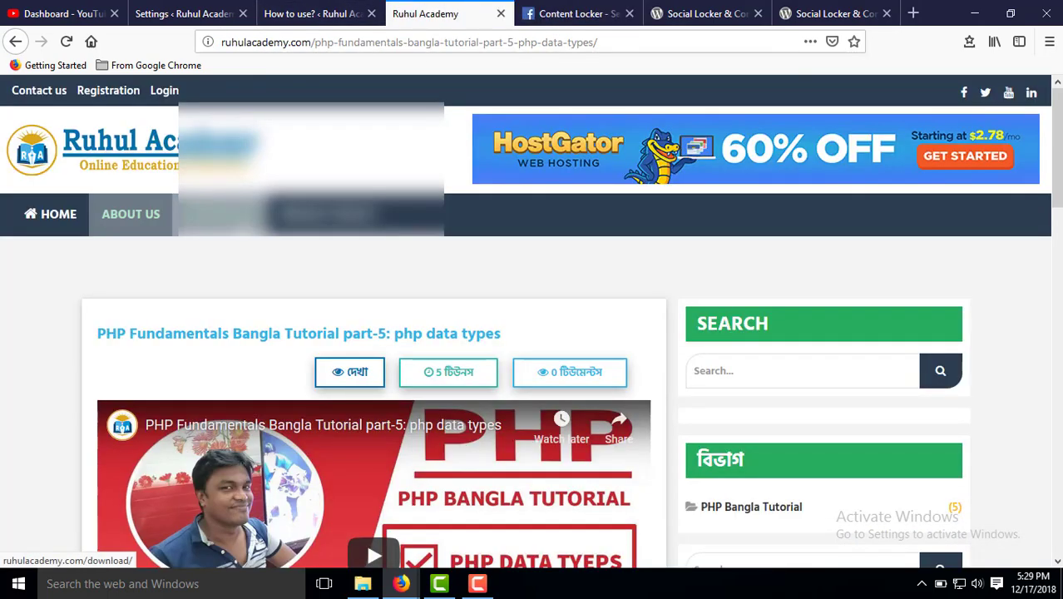
Copy the address of the Ruhul Academy Privacy Policy page, then return to the Facebook app settings.
left_click(327, 235)
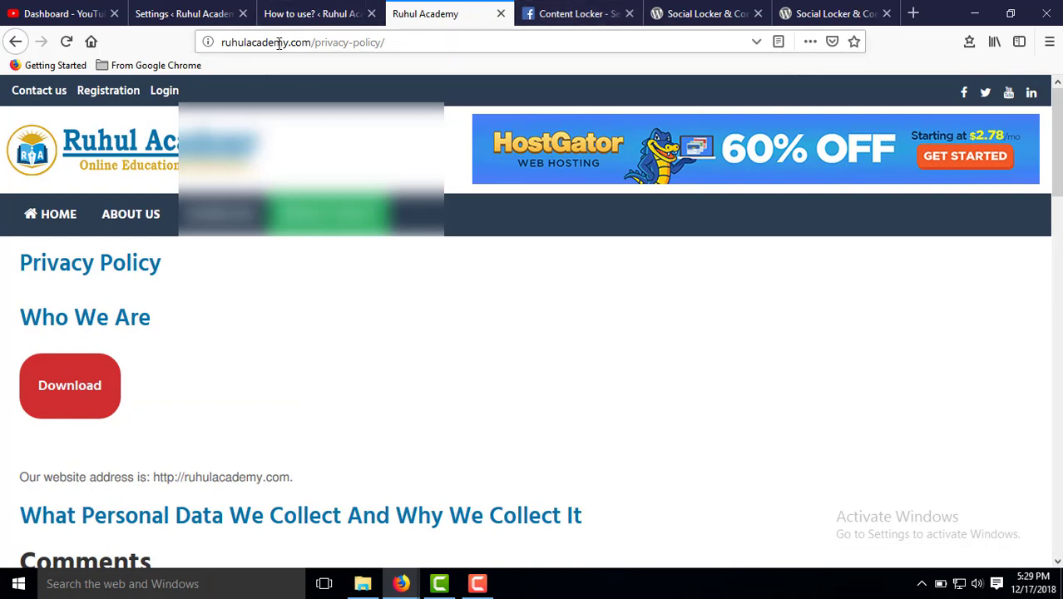
left_click(278, 43)
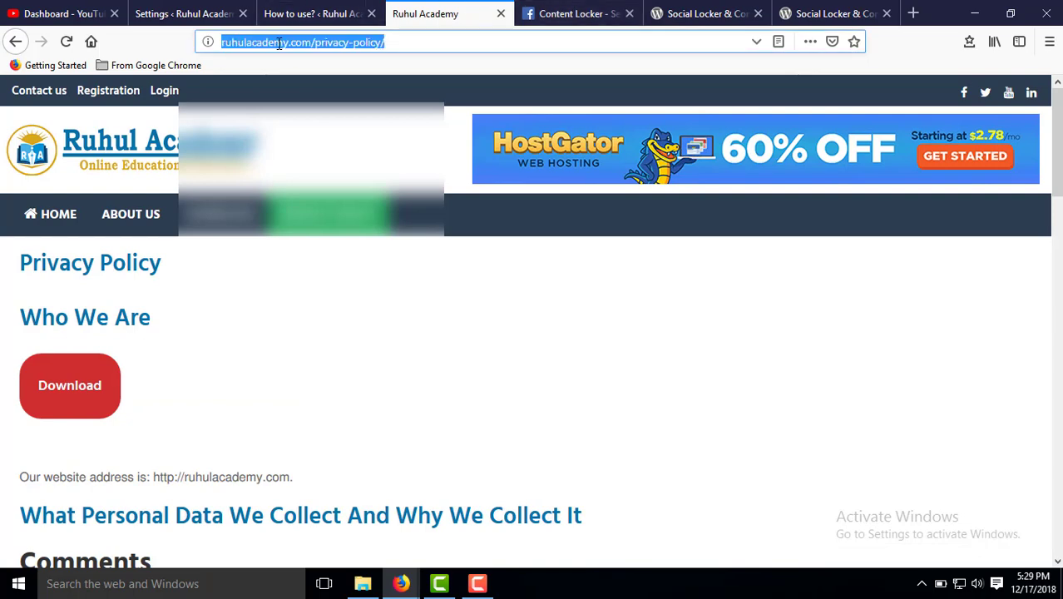
right_click(279, 43)
left_click(338, 94)
left_click(552, 13)
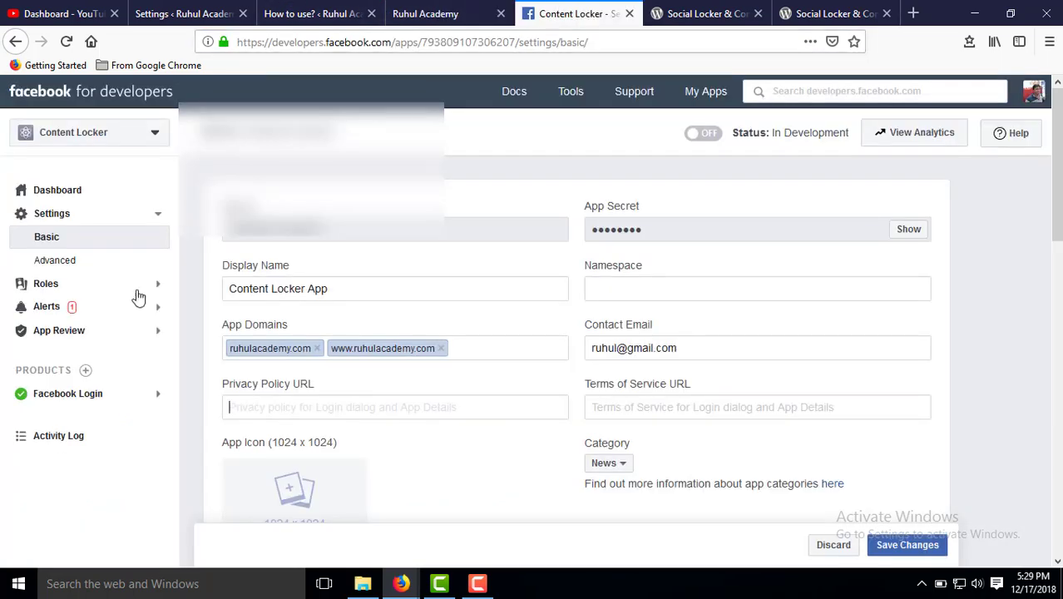
Paste the copied privacy policy address into the Privacy Policy URL field.
left_click(235, 402)
key("ctrl+v")
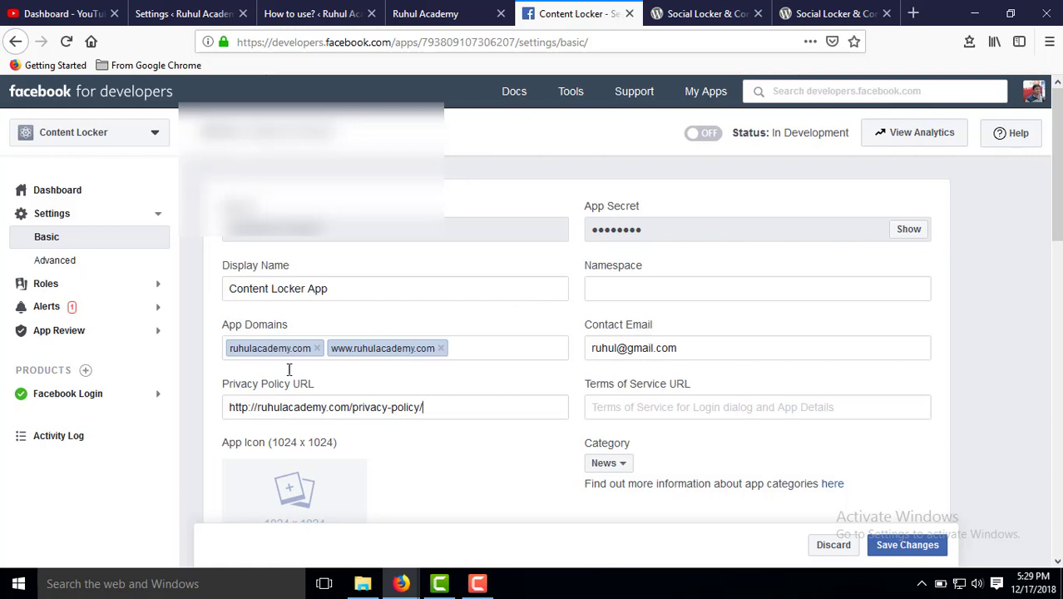
left_click(246, 405)
scroll(572, 328, "down", 3)
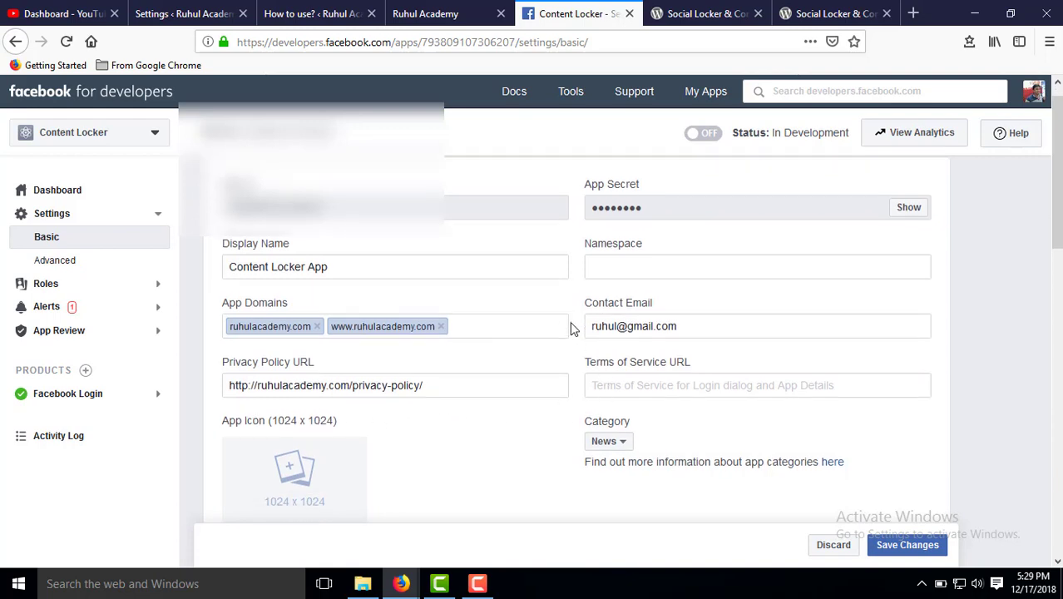
scroll(726, 364, "down", 1)
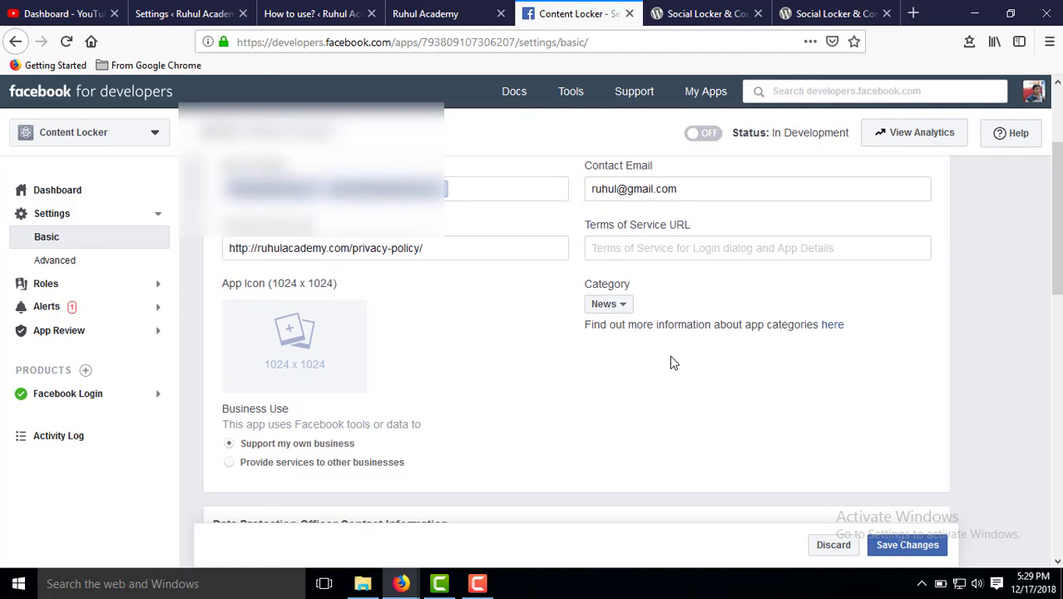
Fill Terms of Service URL with the same address, changing privacy-policy to terms-service.
left_click(615, 250)
left_click_drag(474, 244, 88, 241)
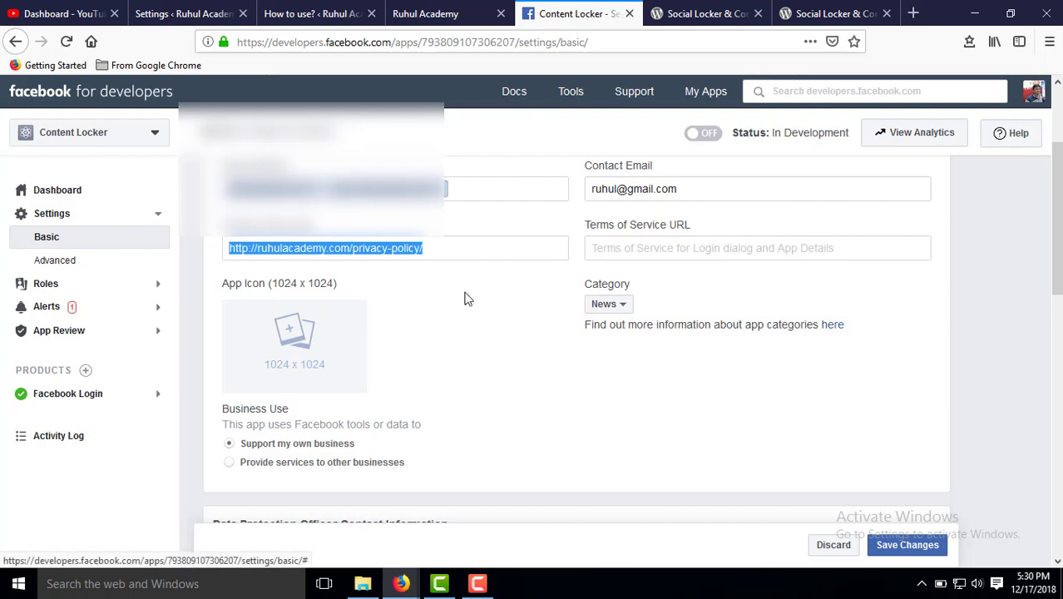
left_click(635, 250)
key("ctrl+v")
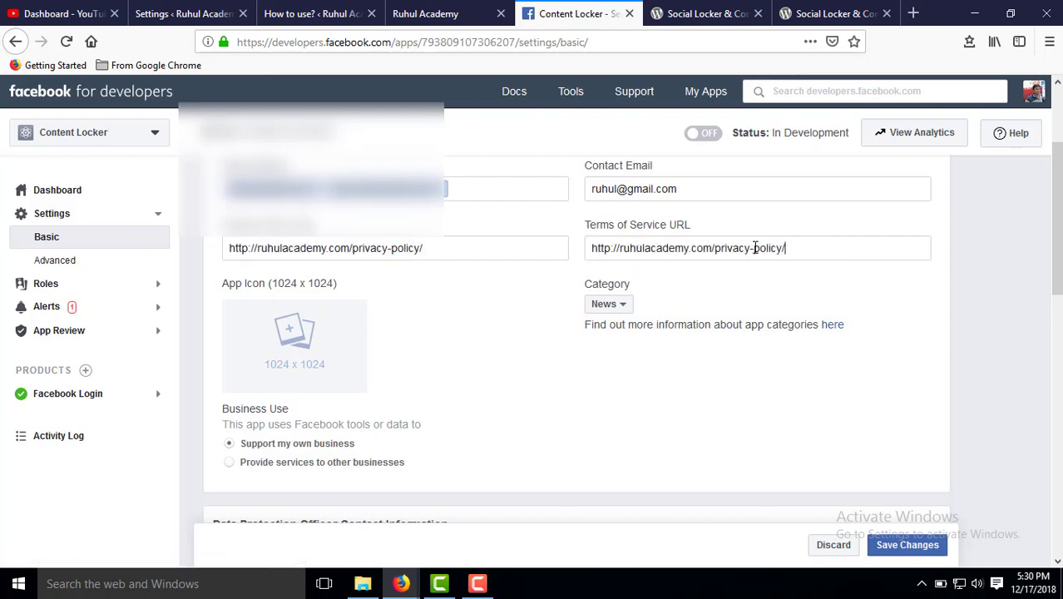
double_click(740, 247)
type("terms")
double_click(760, 247)
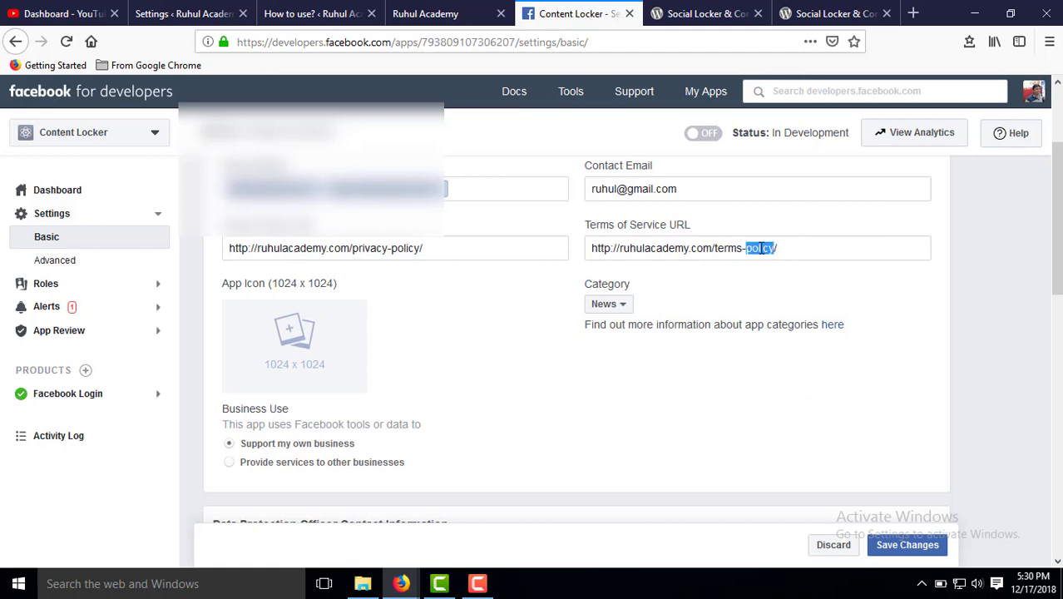
type("service")
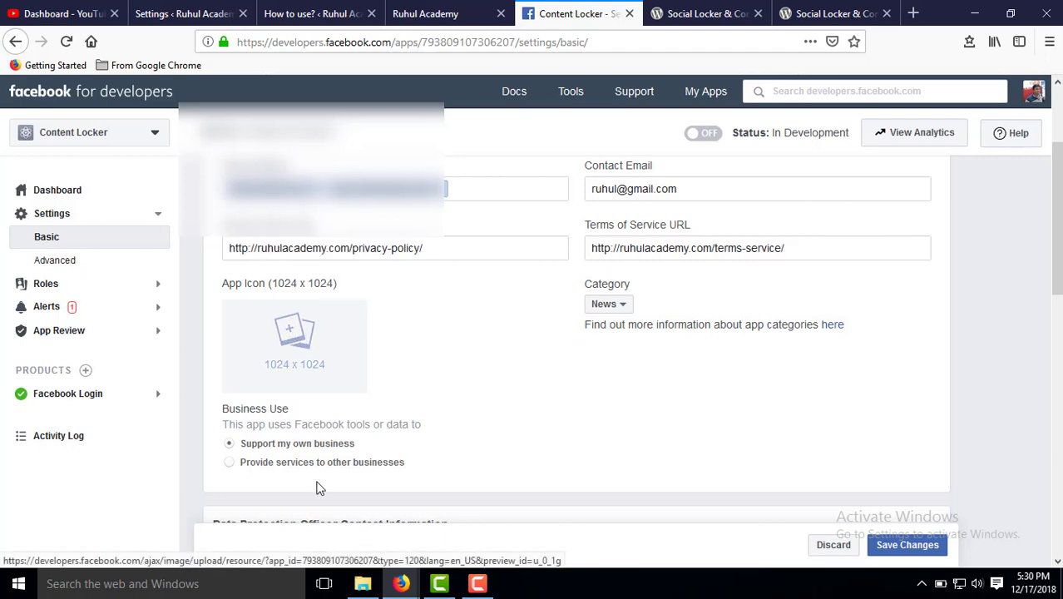
Change both the privacy and terms URLs from http to https.
left_click(252, 248)
type("s")
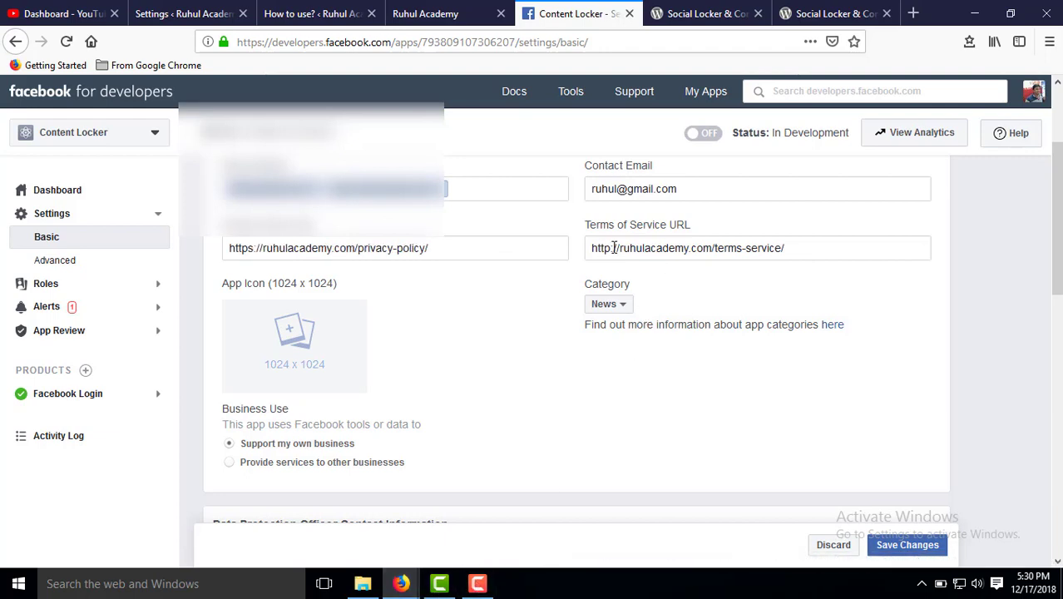
left_click(613, 249)
type("s")
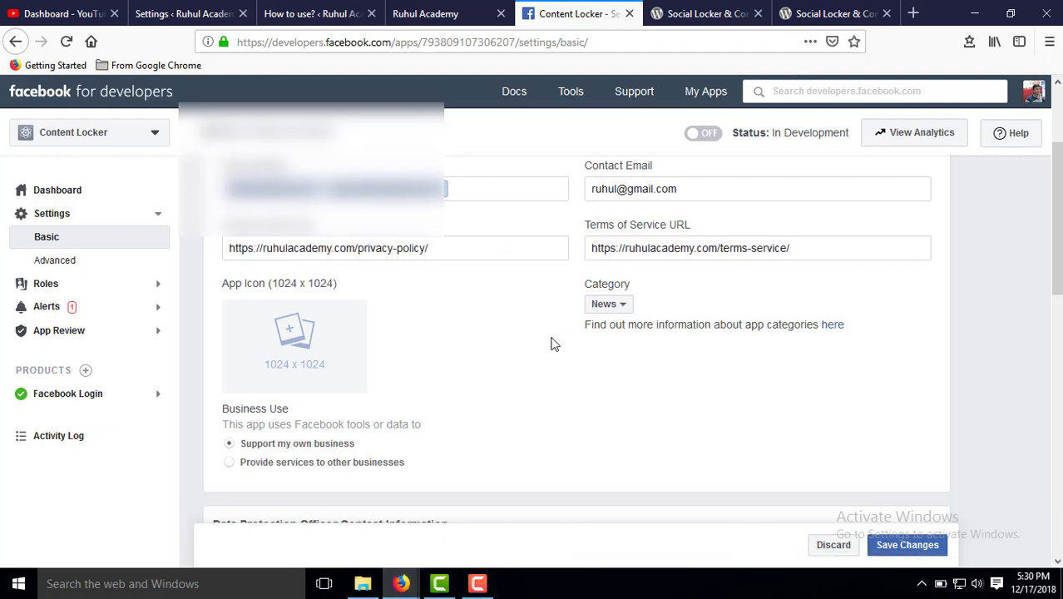
scroll(433, 326, "down", 2)
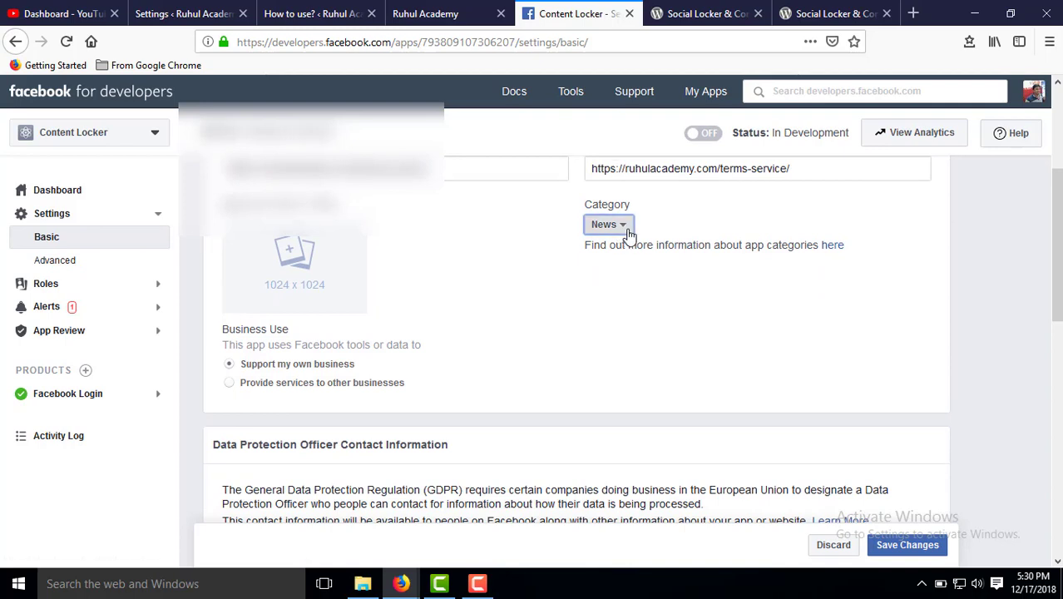
Change the app category from News to Education.
left_click(625, 231)
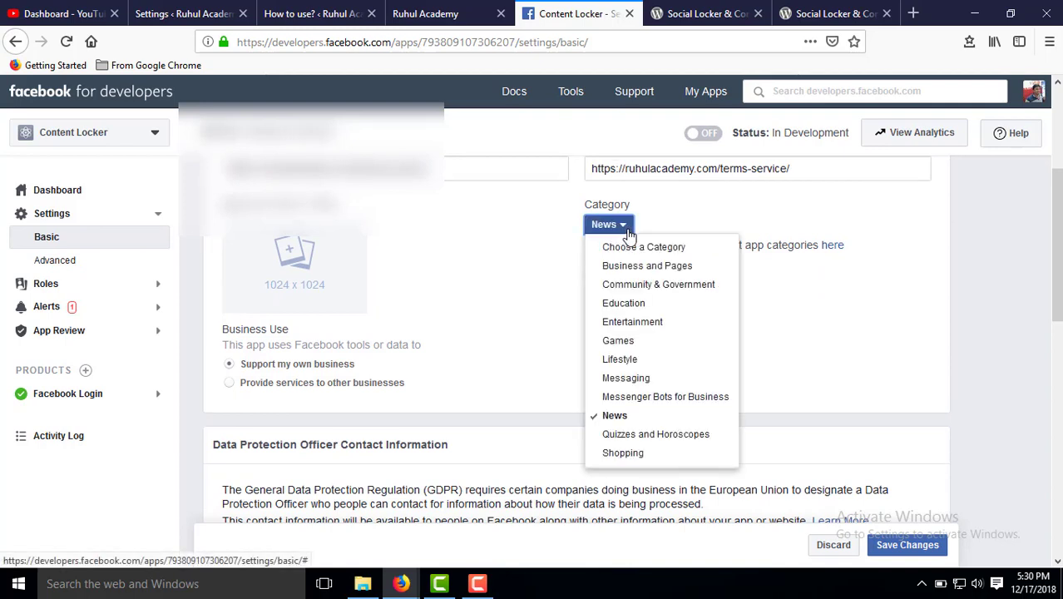
left_click(645, 312)
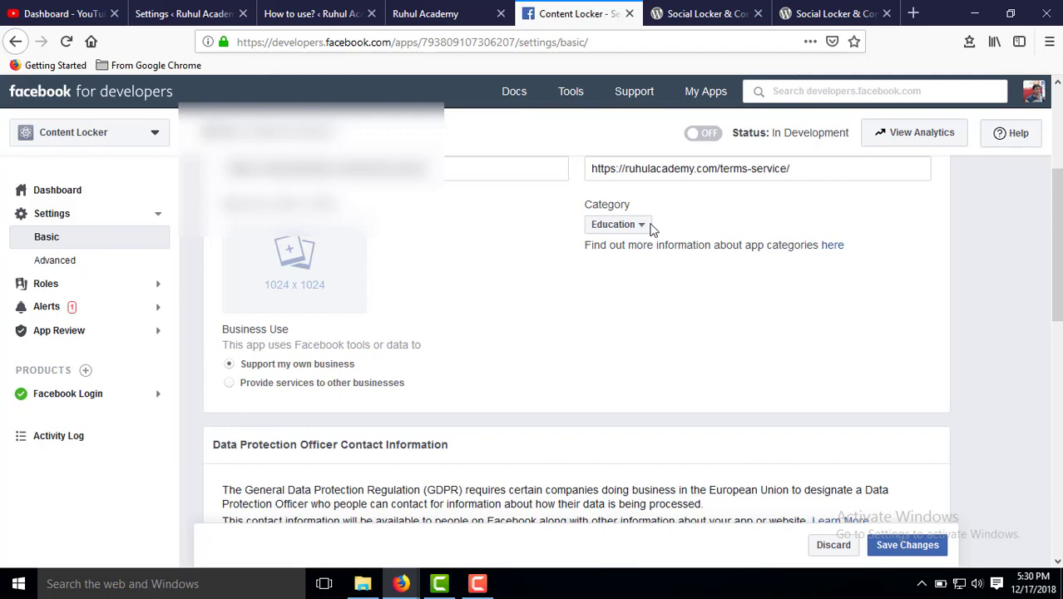
left_click(620, 229)
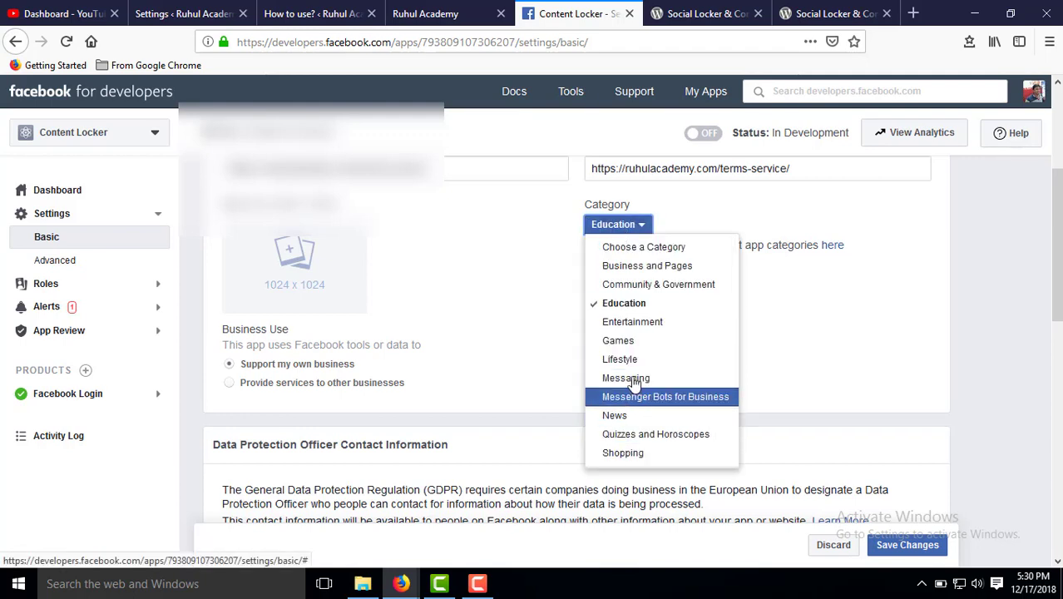
left_click(888, 199)
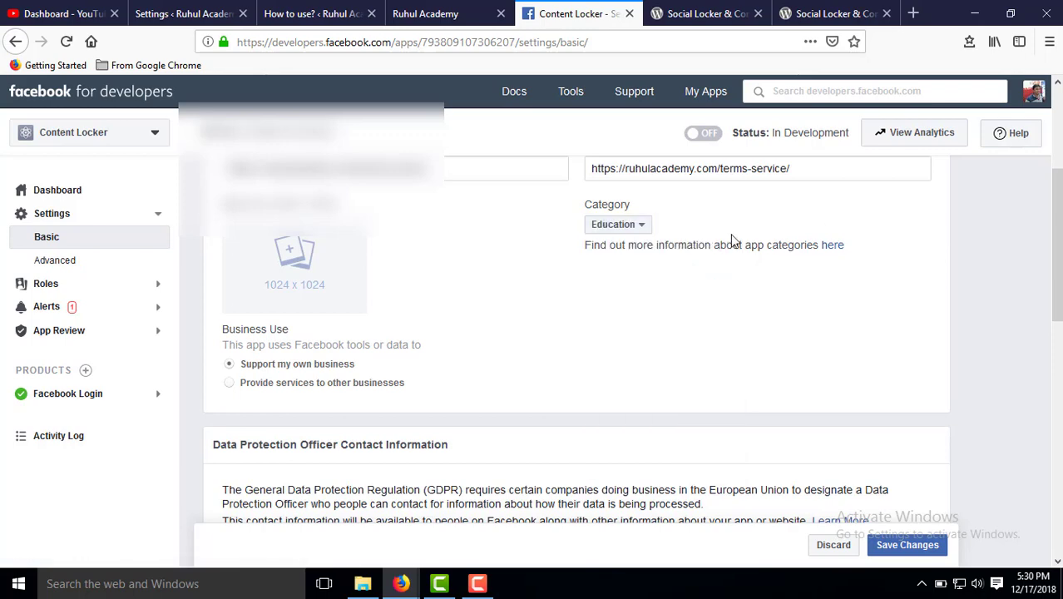
scroll(457, 281, "down", 1)
scroll(357, 251, "up", 1)
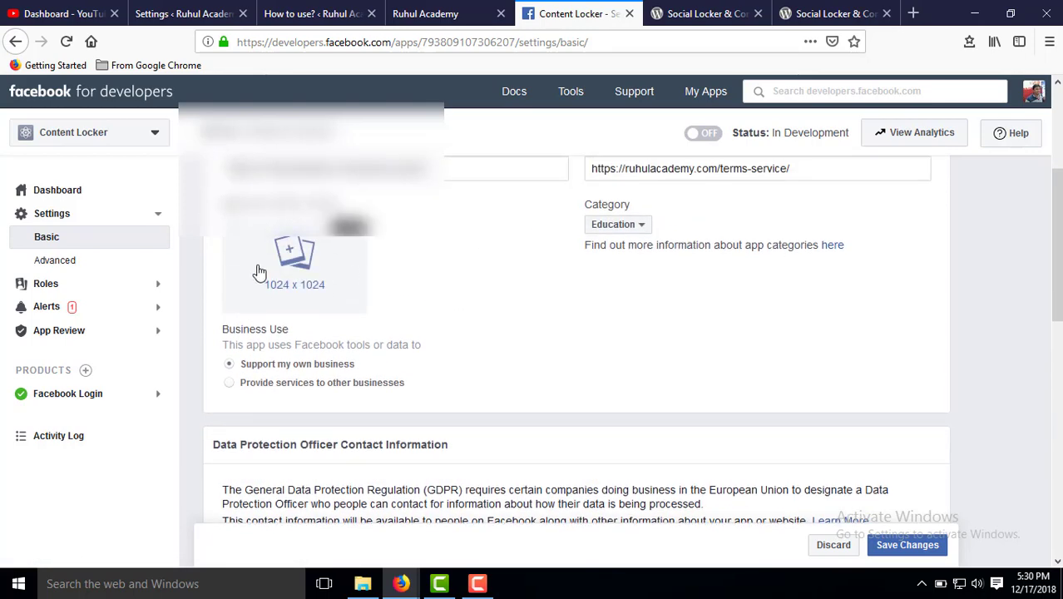
Open the 1024 x 1024 app icon upload and browse This PC, cancelling without choosing a file.
left_click(294, 260)
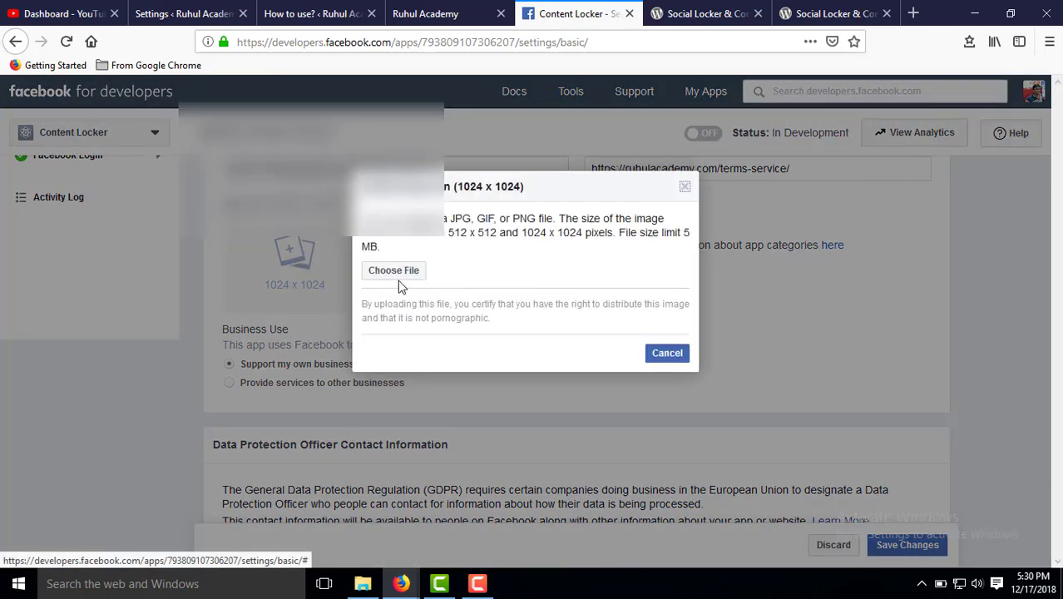
left_click(396, 273)
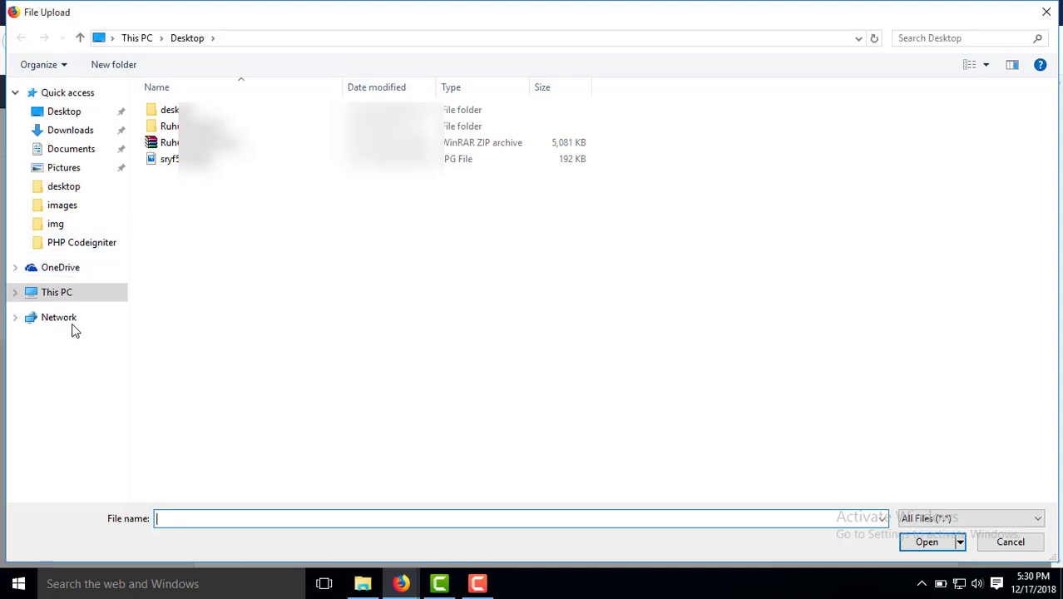
left_click(50, 298)
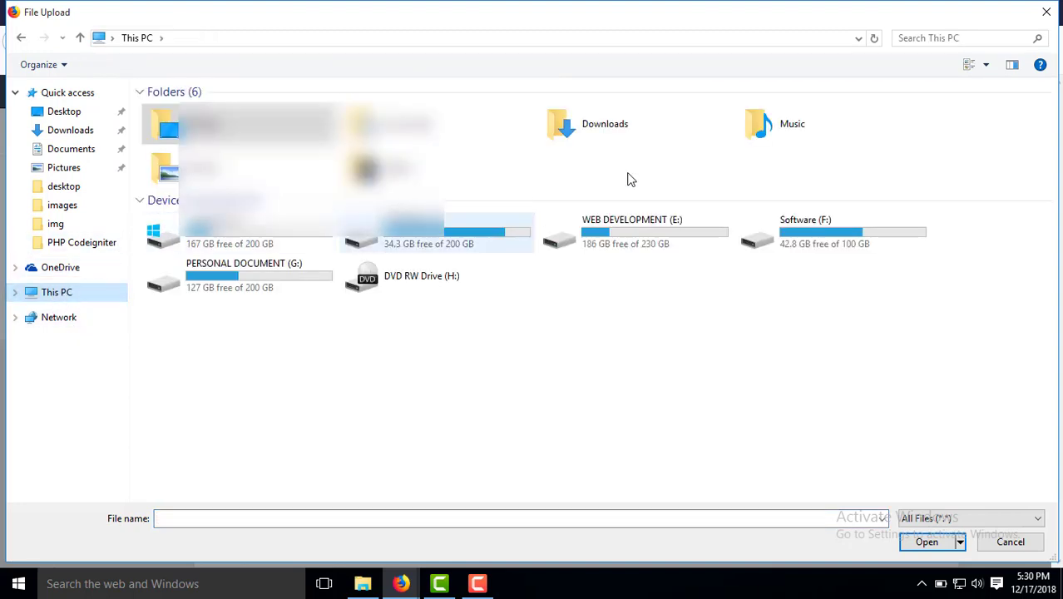
left_click(1046, 12)
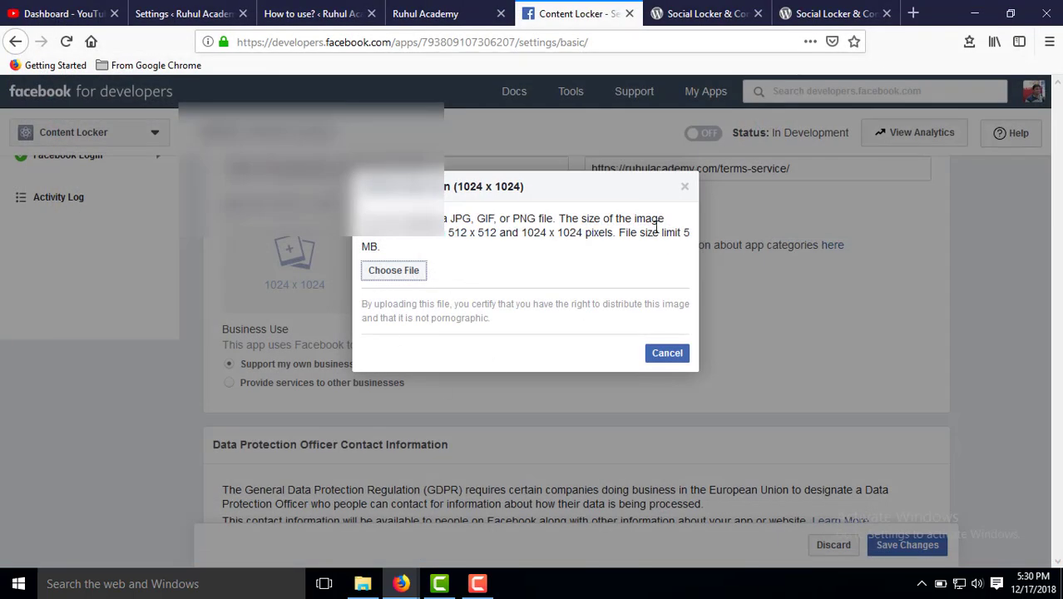
Set the data protection officer address country to Bangladesh.
left_click(685, 187)
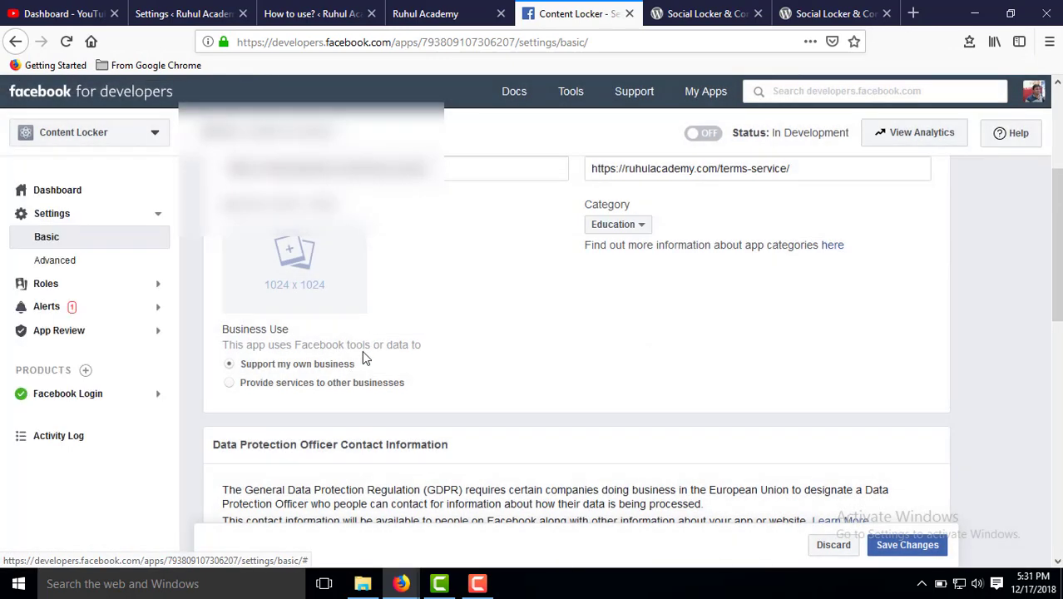
scroll(359, 360, "down", 3)
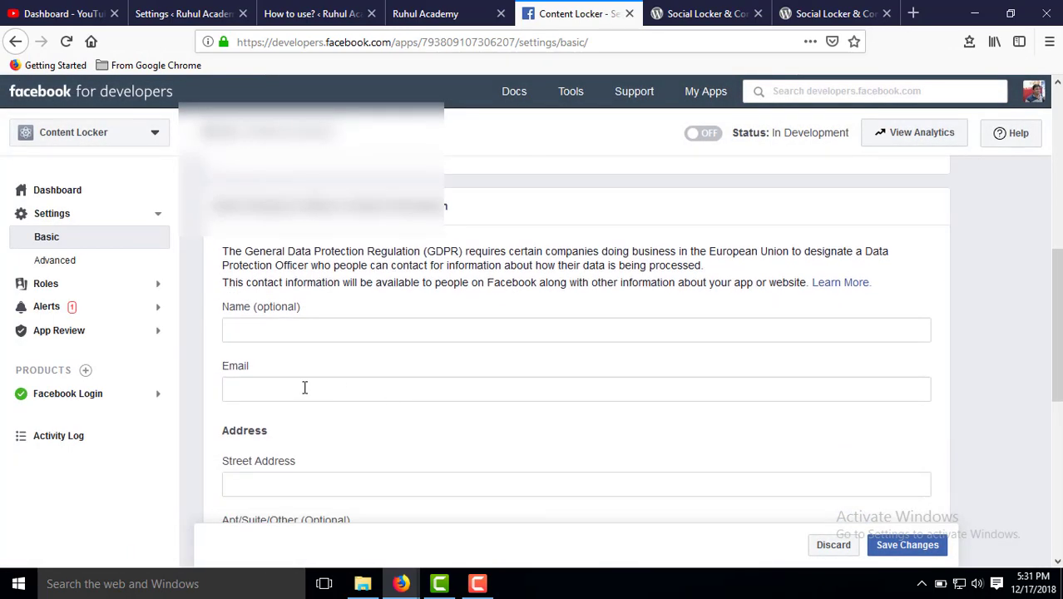
left_click(259, 333)
scroll(290, 407, "down", 2)
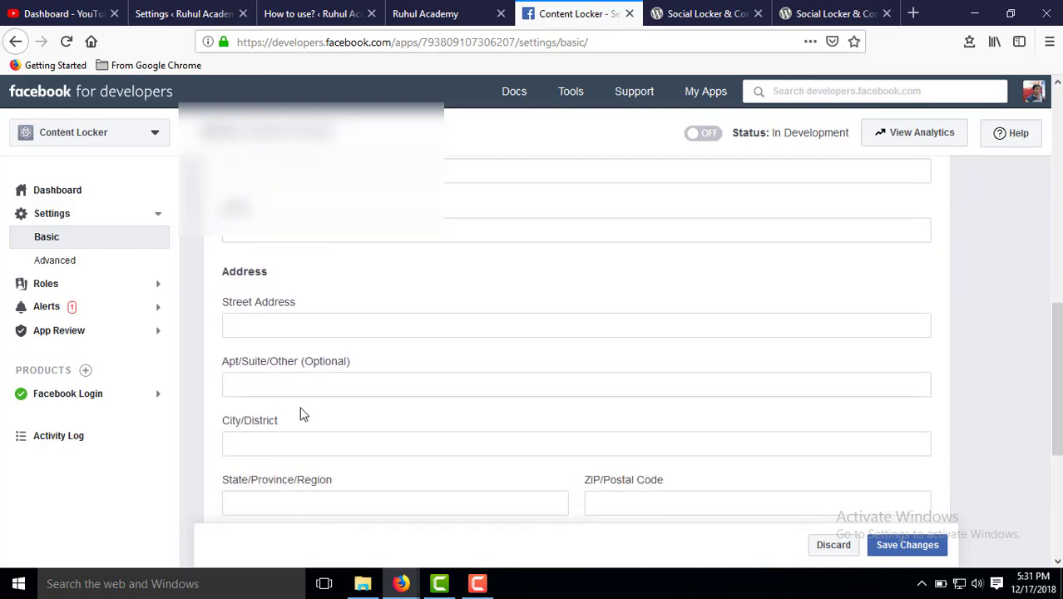
scroll(335, 375, "down", 1)
scroll(335, 368, "up", 5)
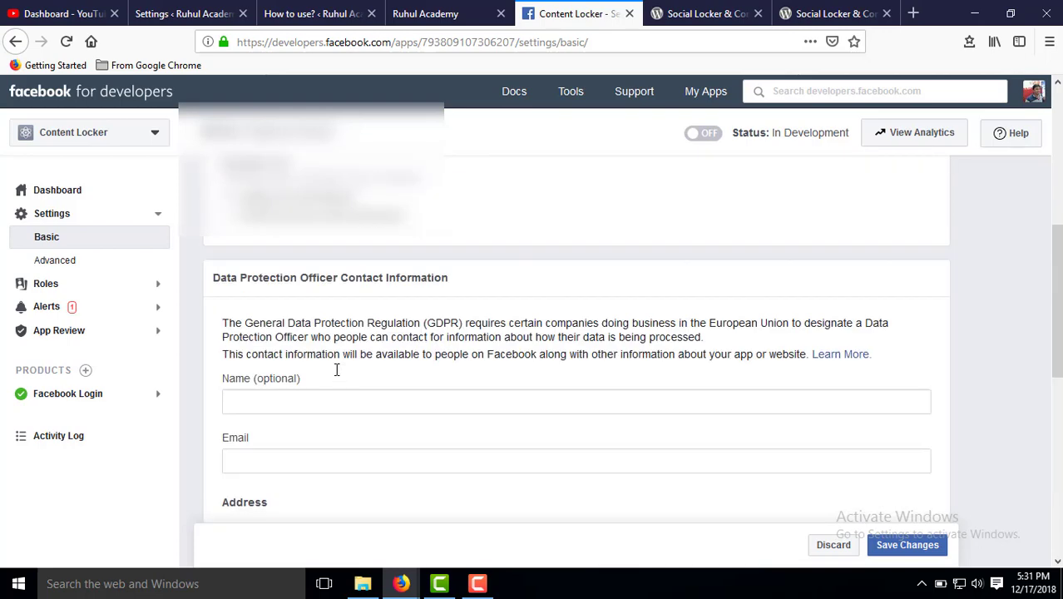
scroll(336, 370, "down", 4)
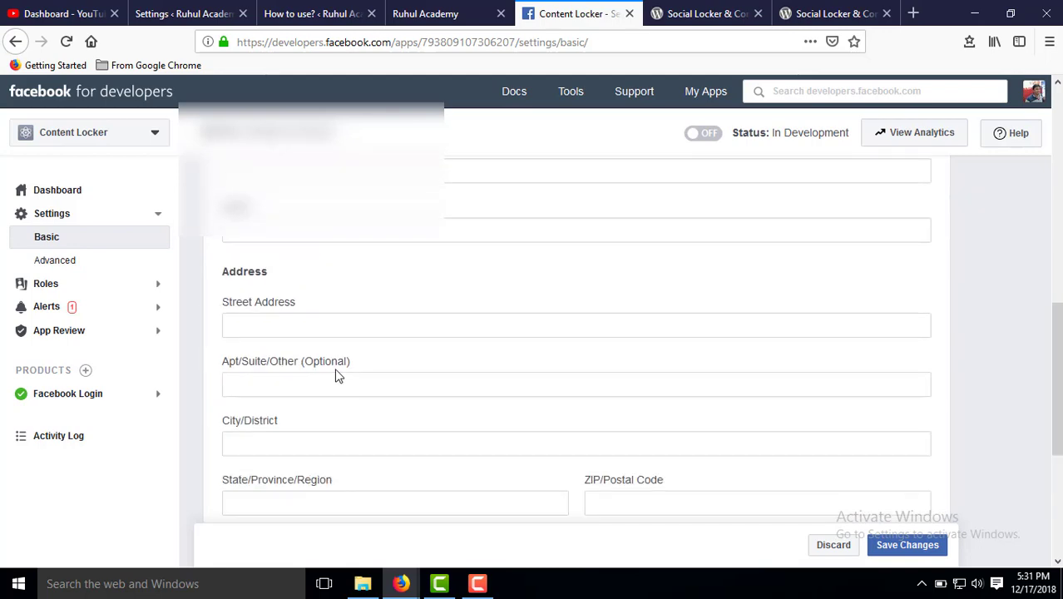
scroll(336, 375, "down", 2)
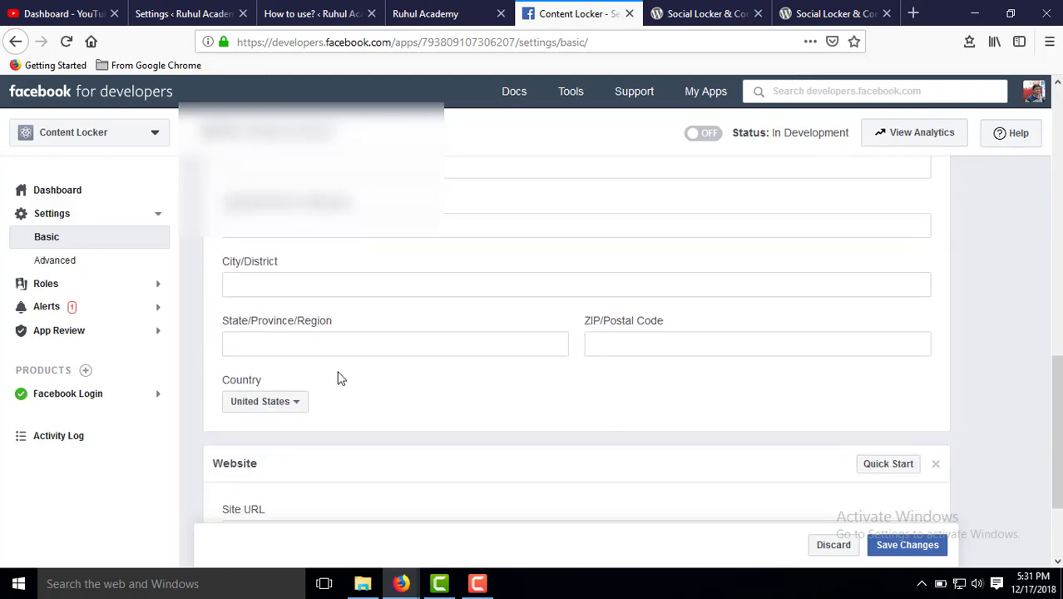
left_click(289, 406)
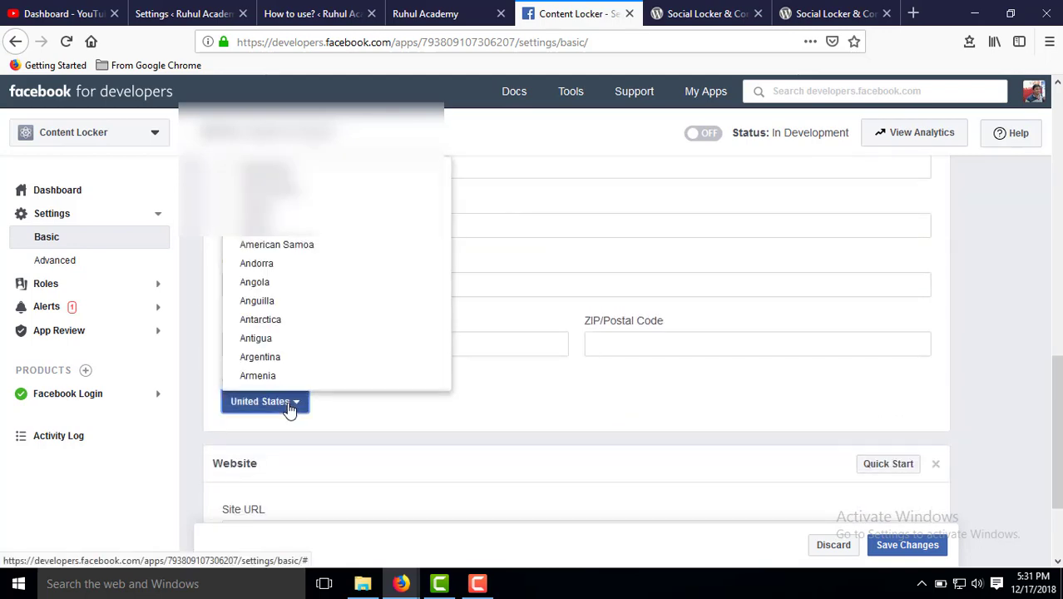
scroll(301, 363, "down", 3)
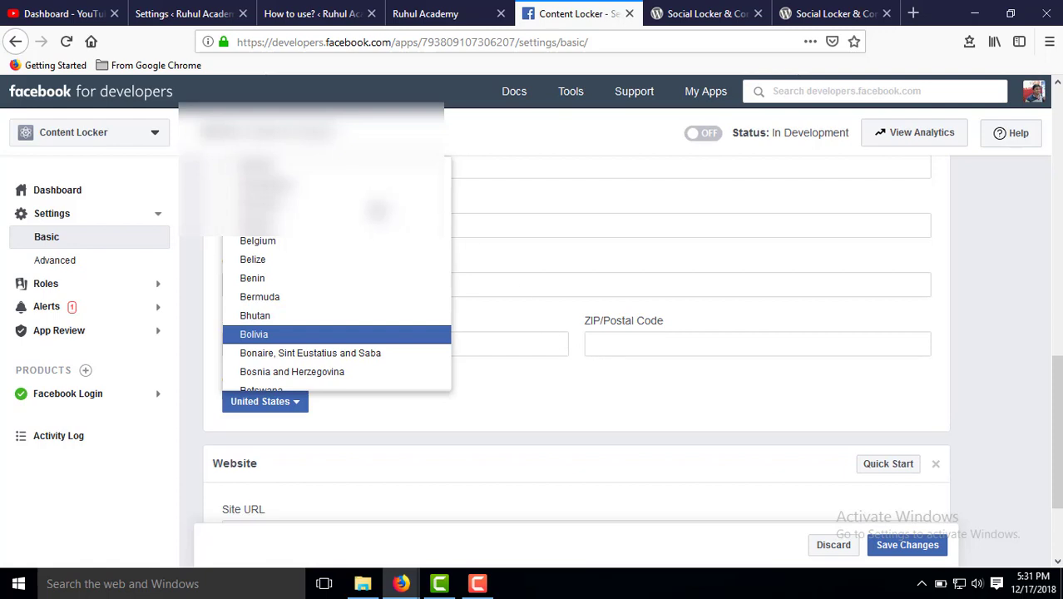
left_click(328, 180)
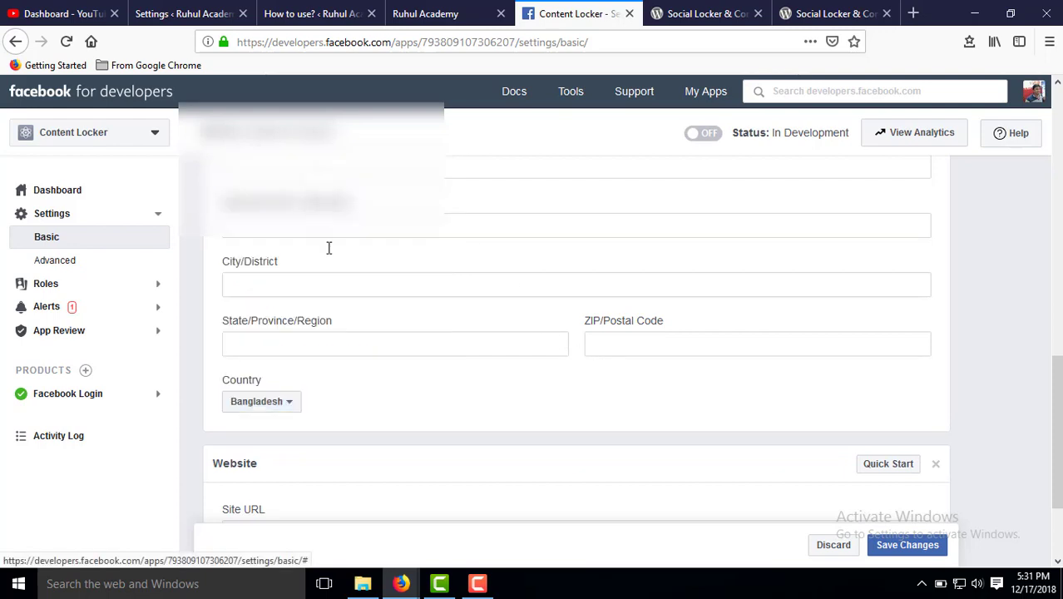
Enter Khulna as the state/region and 9202 as the ZIP code.
left_click(285, 347)
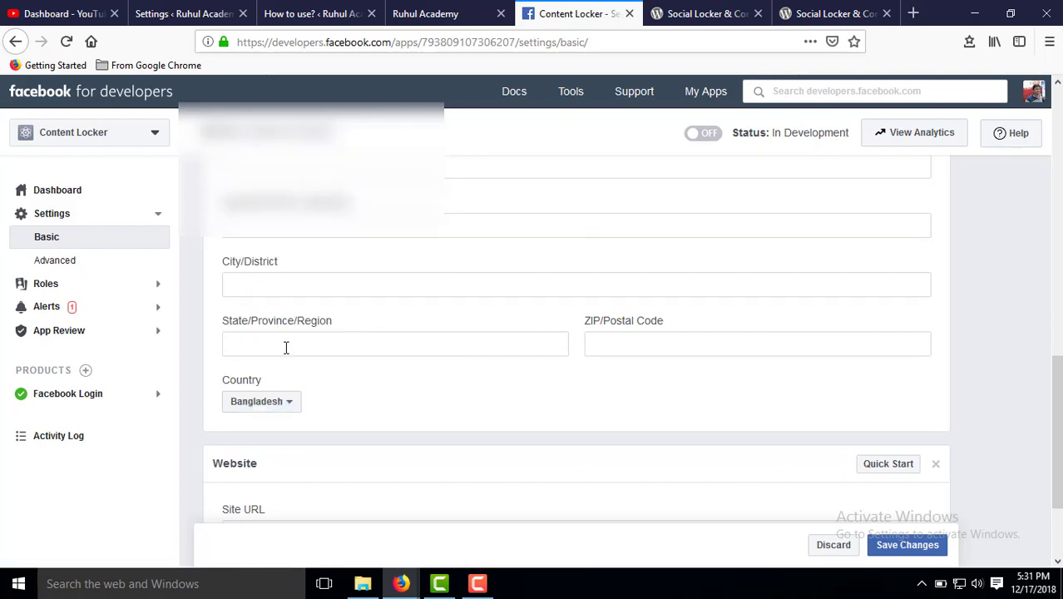
type("Dhaka")
left_click(617, 346)
type("9202")
left_click_drag(268, 344, 160, 355)
type("Khulna")
scroll(190, 352, "up", 2)
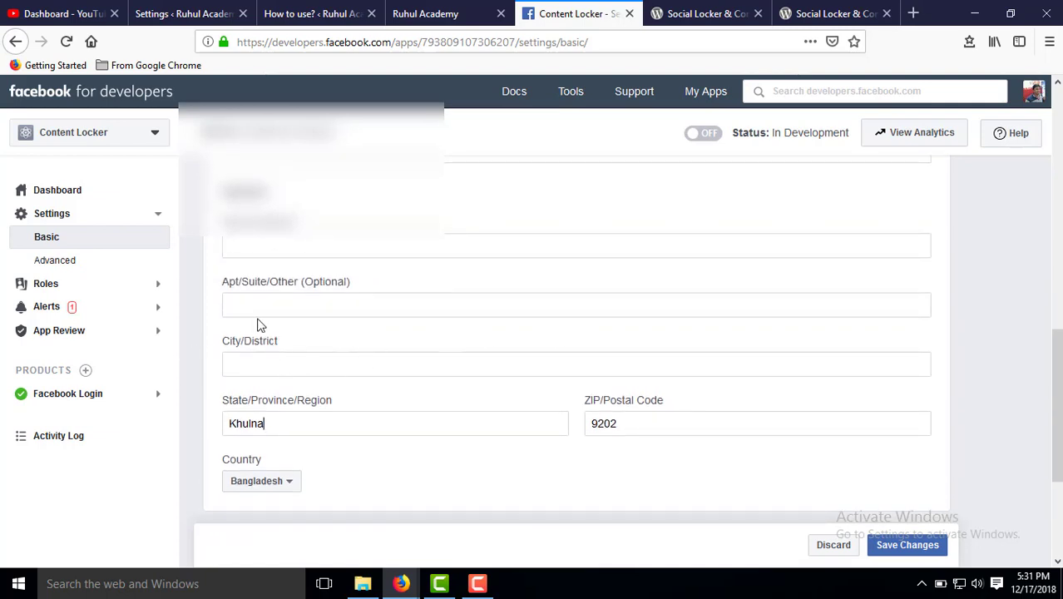
Fill the city with Khulna and paste Khulna into the street and apartment fields.
left_click(256, 375)
type("Khulna")
double_click(259, 365)
key("ctrl+c")
left_click(252, 253)
key("ctrl+v")
left_click(279, 305)
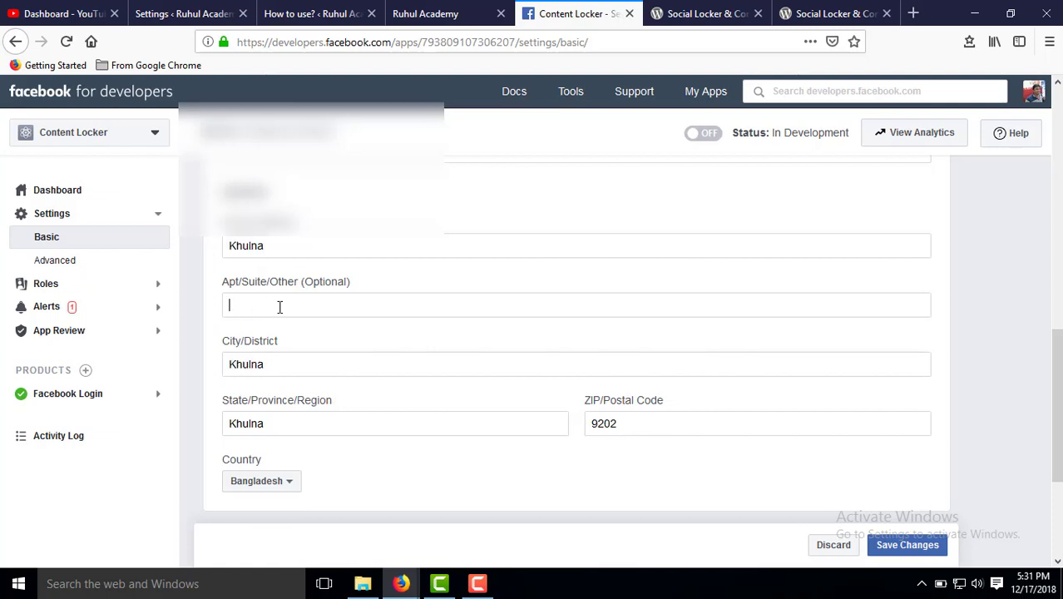
key("ctrl+v")
scroll(848, 420, "down", 2)
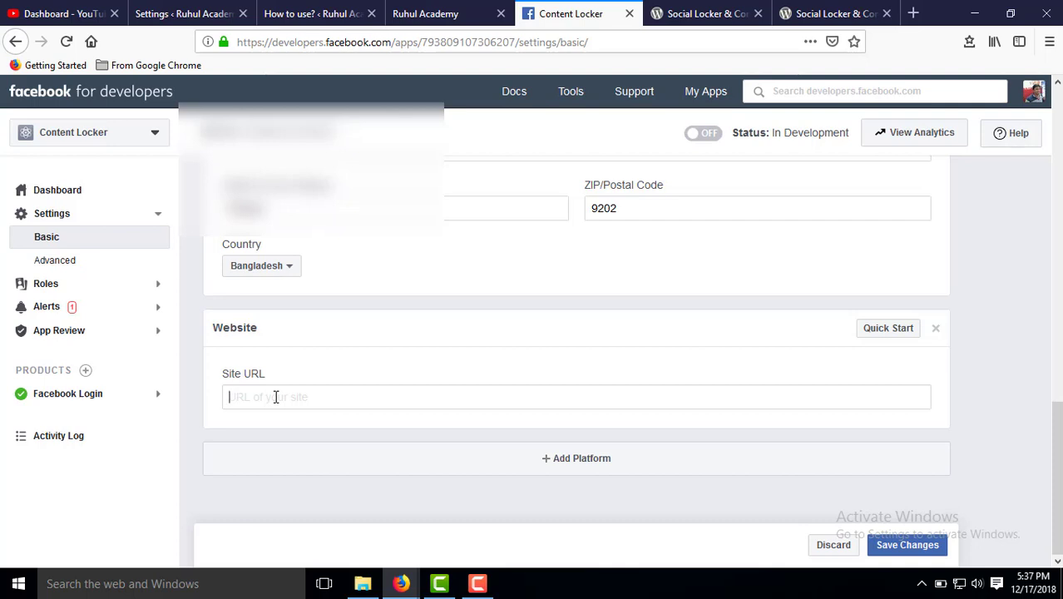
type("http://ruhulacademy.com")
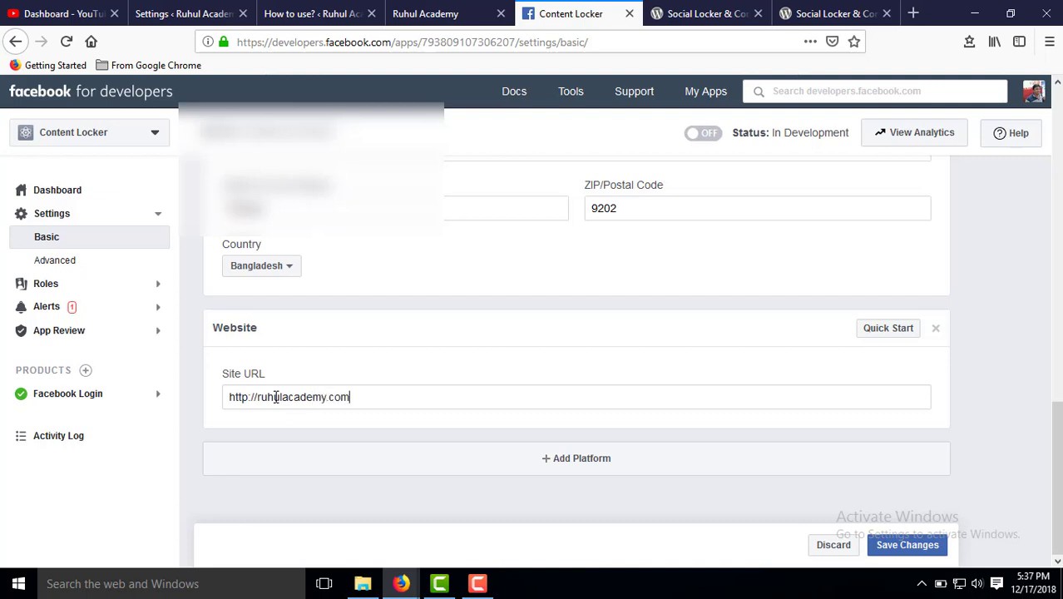
left_click(553, 475)
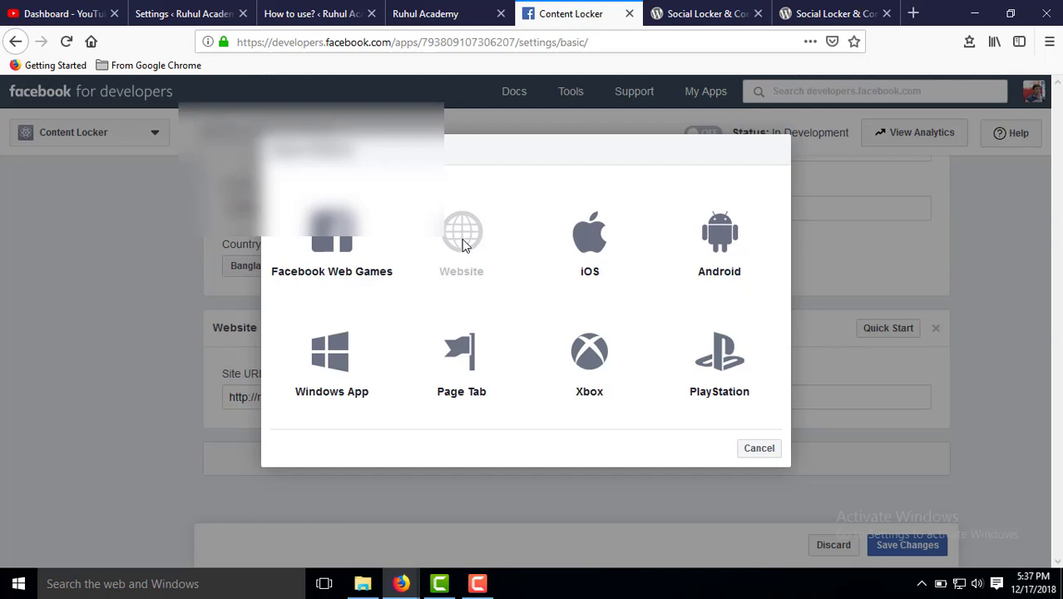
left_click(769, 450)
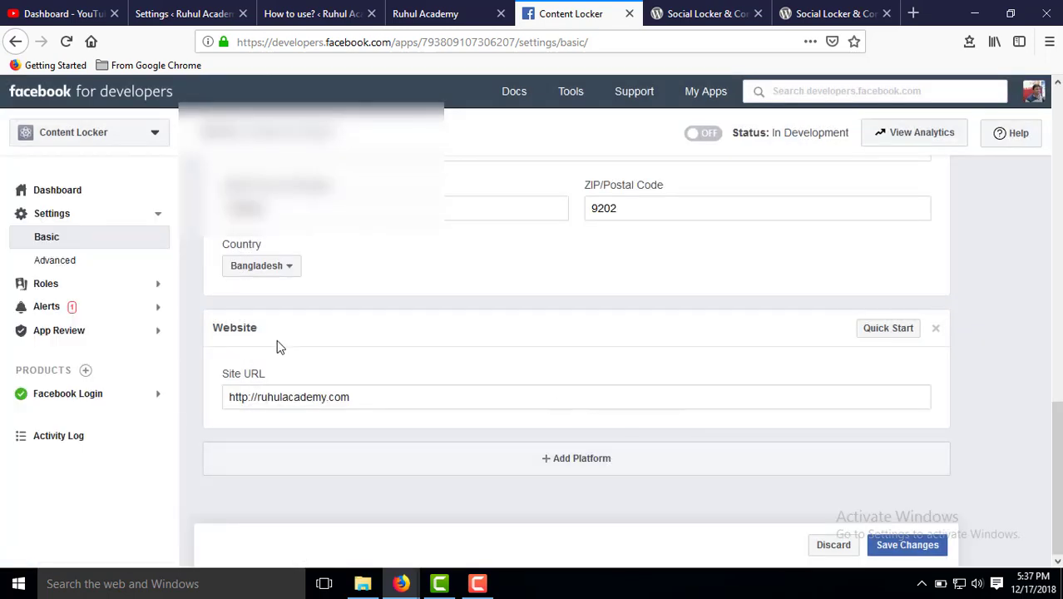
left_click(898, 547)
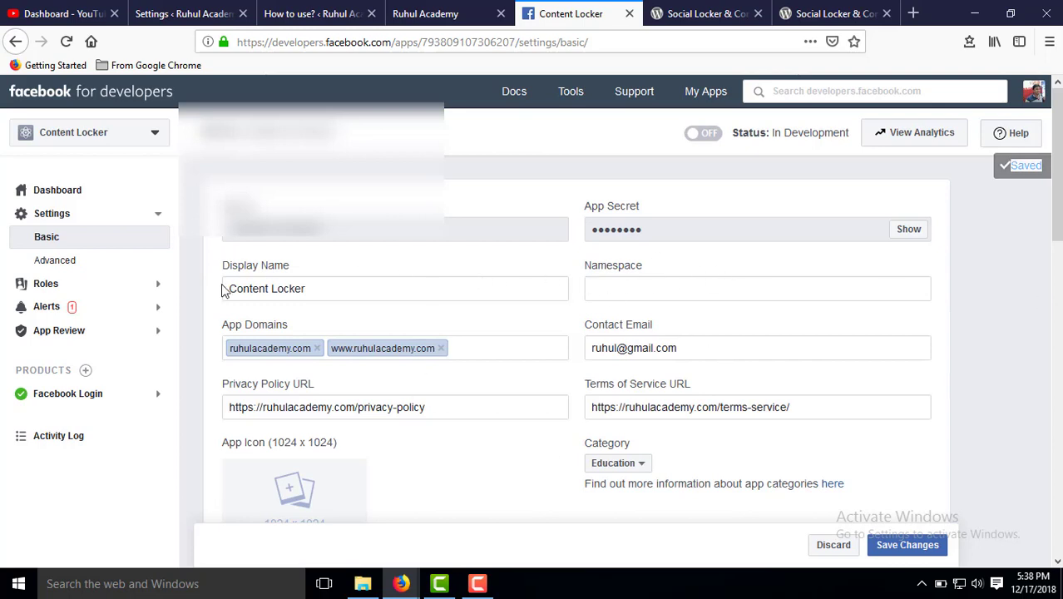
Go through Settings > Advanced to App Review's Current Request permissions and features list.
left_click(59, 266)
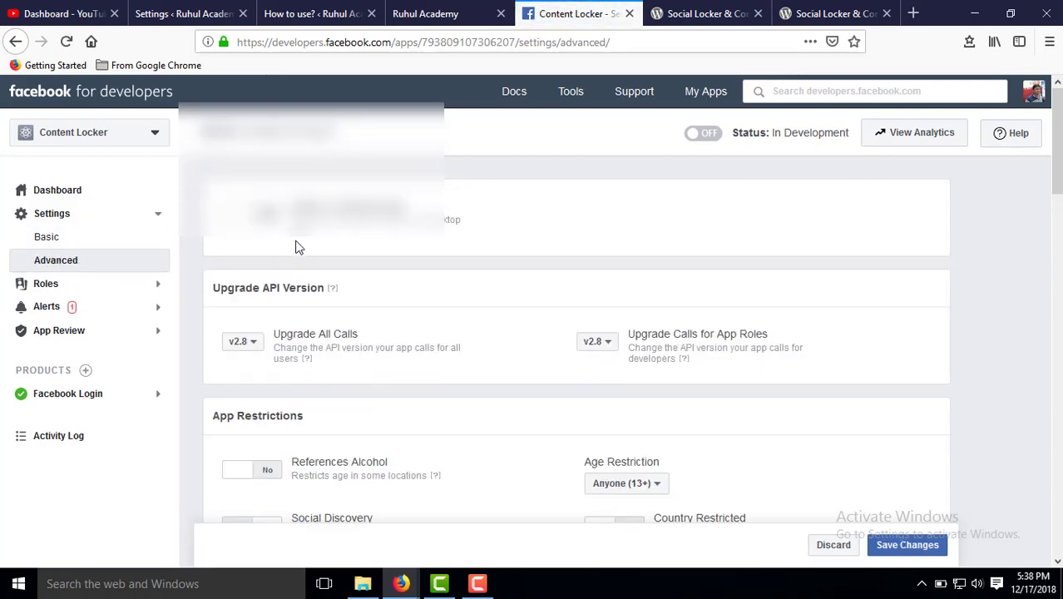
scroll(275, 262, "down", 5)
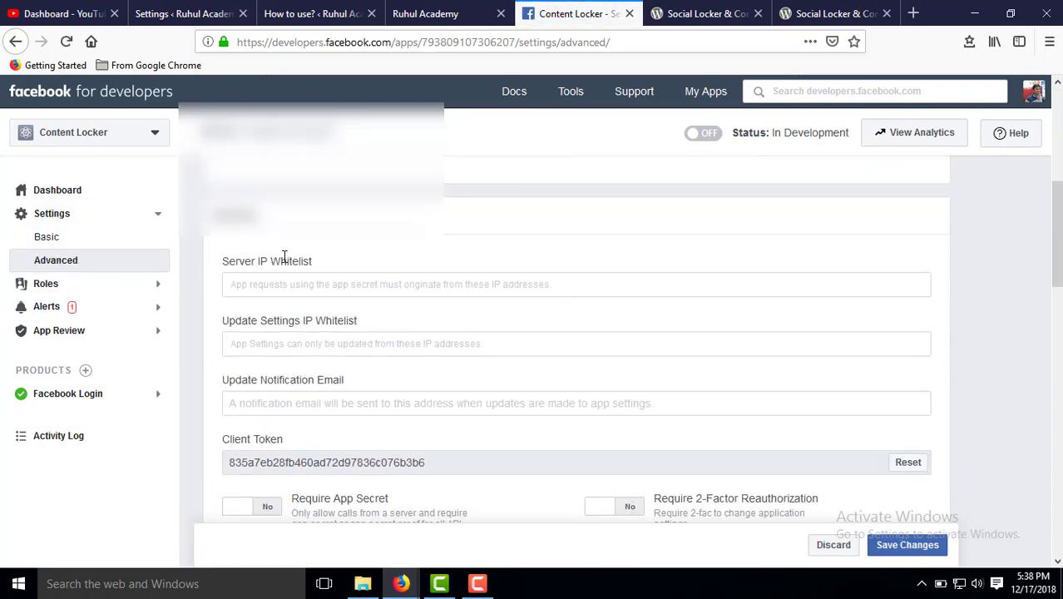
scroll(283, 264, "up", 5)
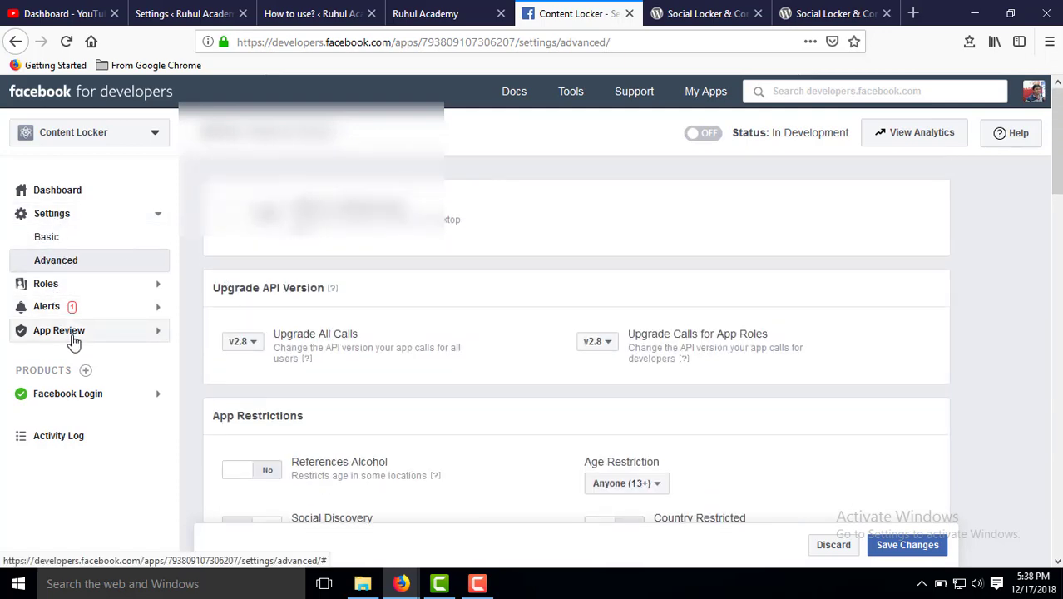
left_click(73, 341)
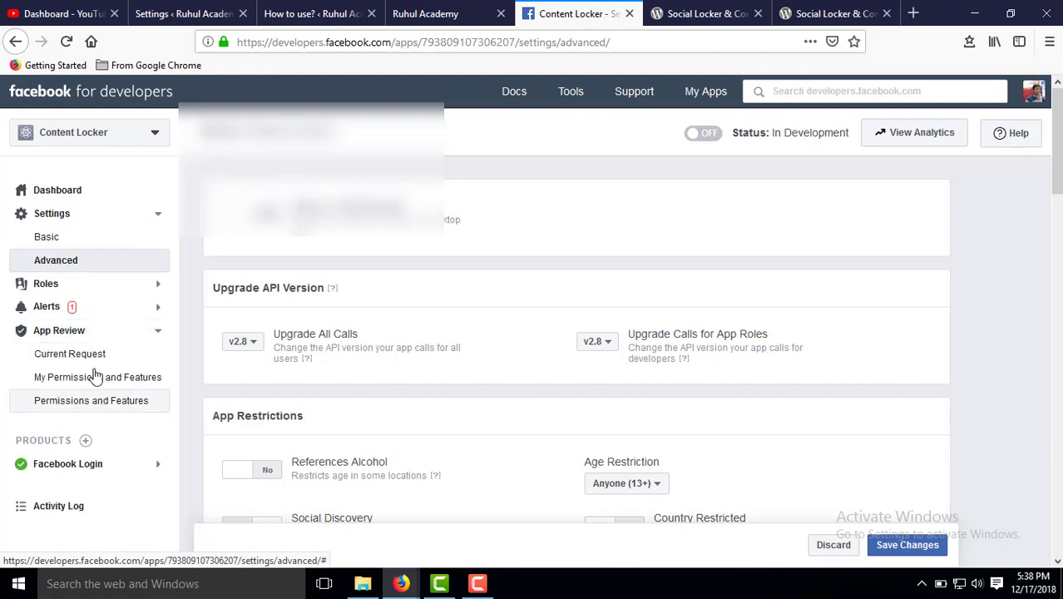
left_click(73, 360)
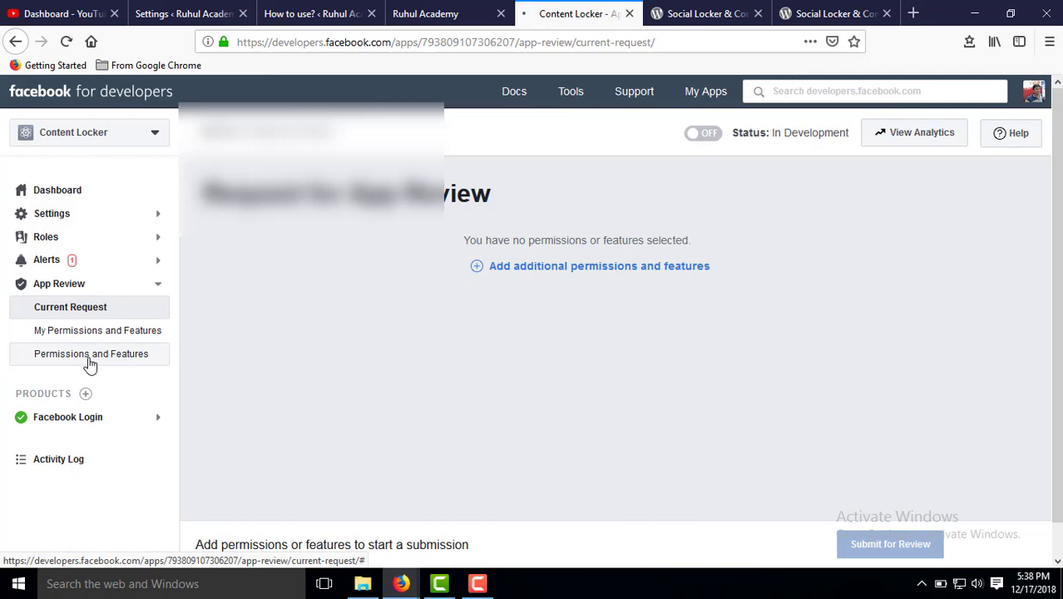
left_click(90, 365)
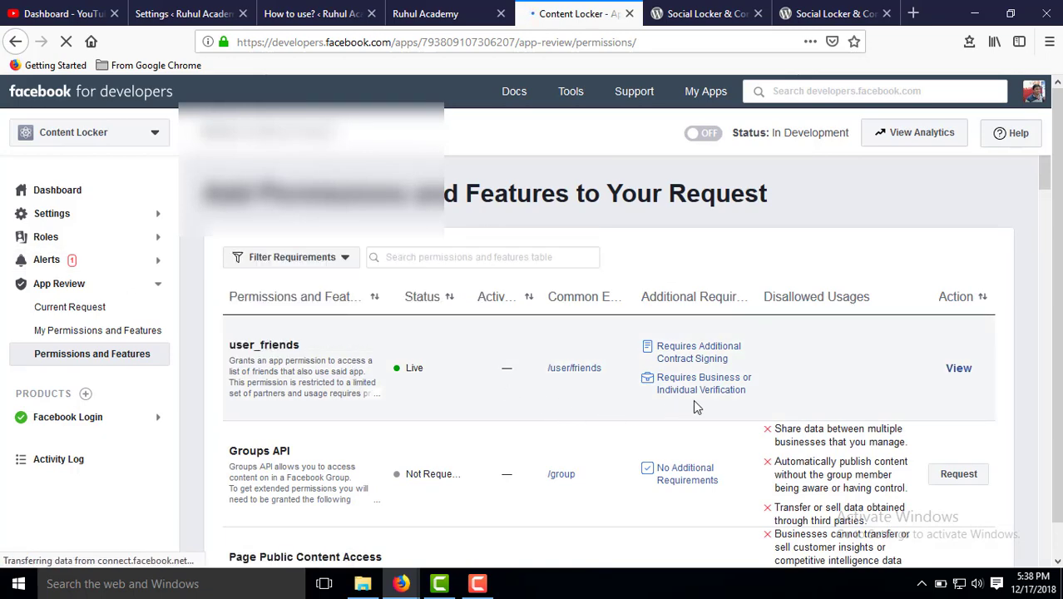
Switch the Content Locker app from In Development to Live and confirm making it public.
scroll(697, 407, "down", 3)
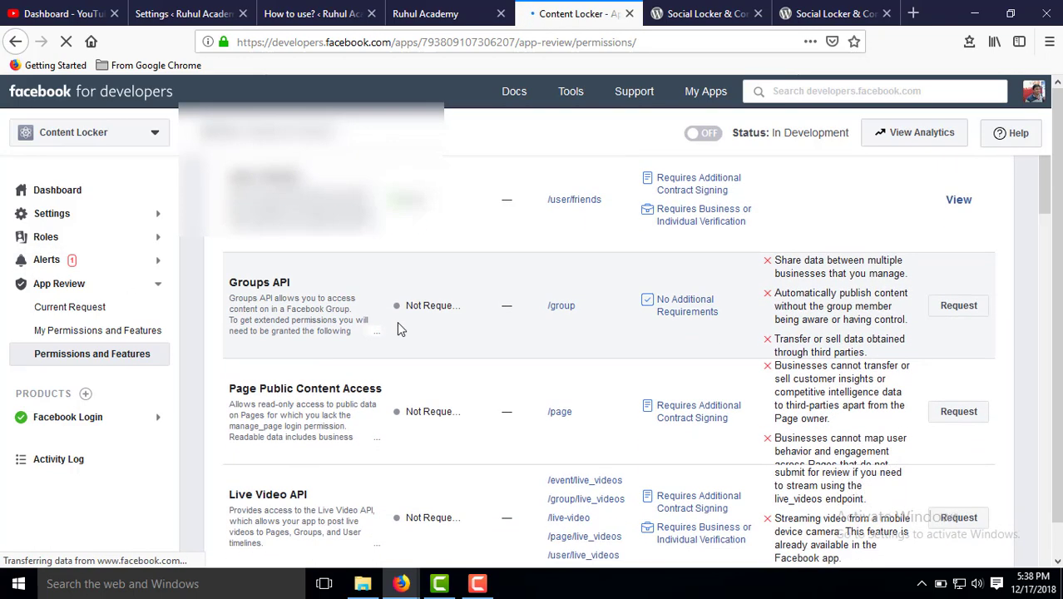
scroll(455, 315, "up", 4)
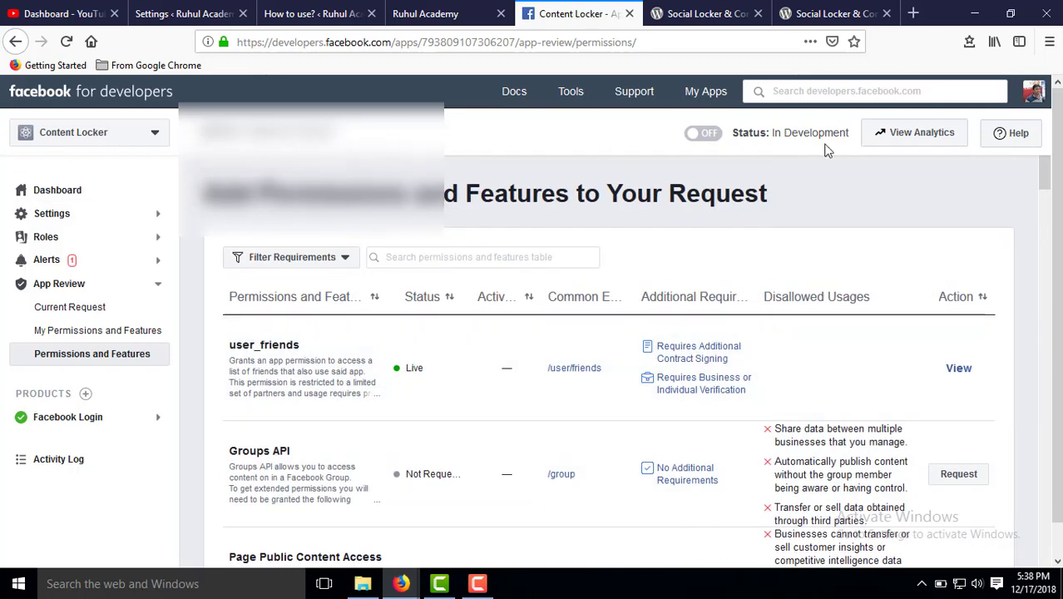
left_click(707, 136)
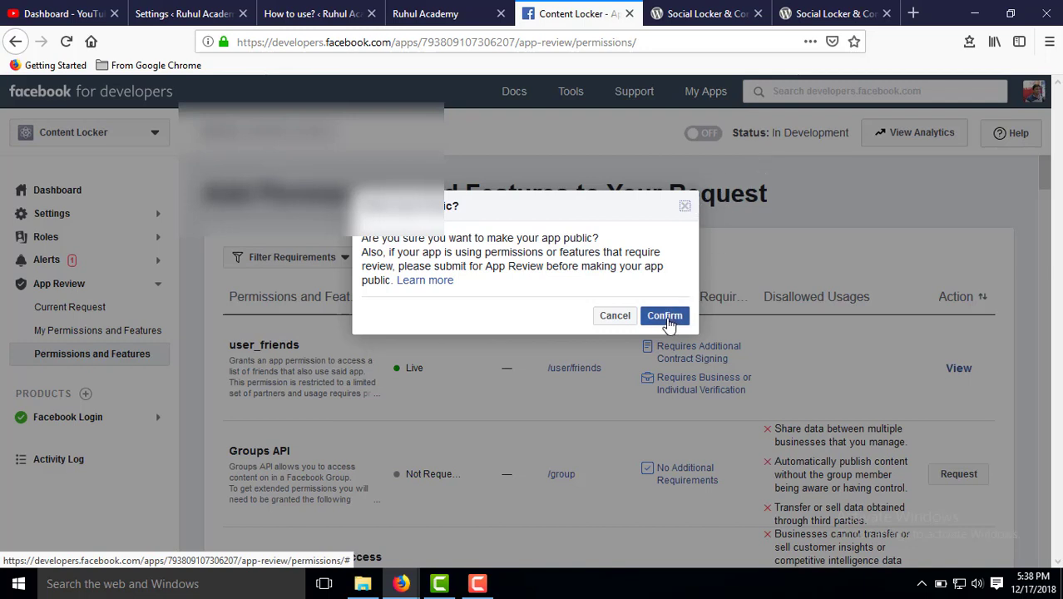
left_click(668, 319)
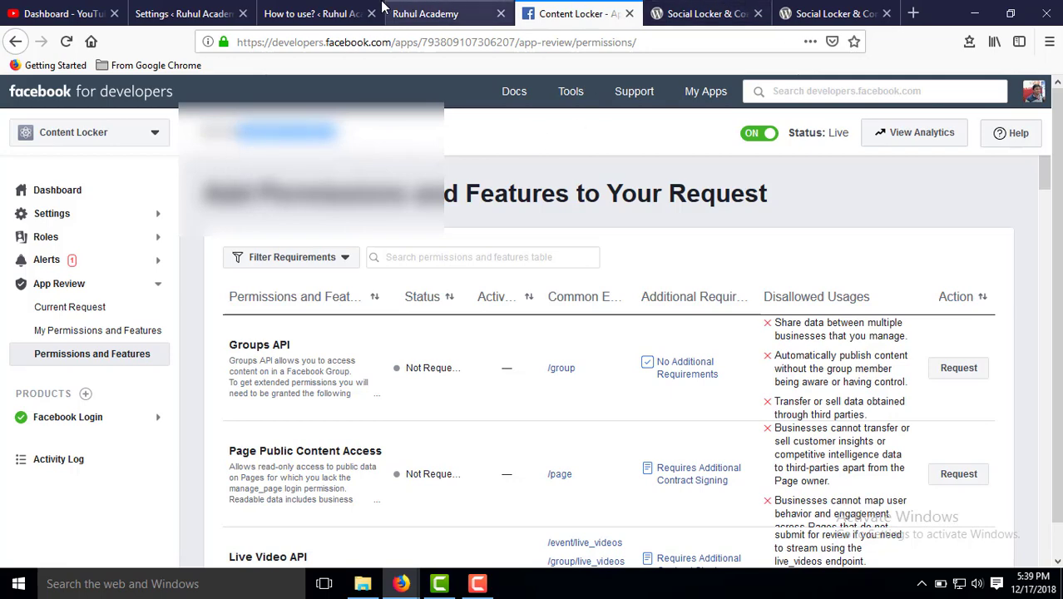
left_click(356, 8)
Paste the app's ID into the Facebook App ID field of the Content Locker settings.
left_click(214, 10)
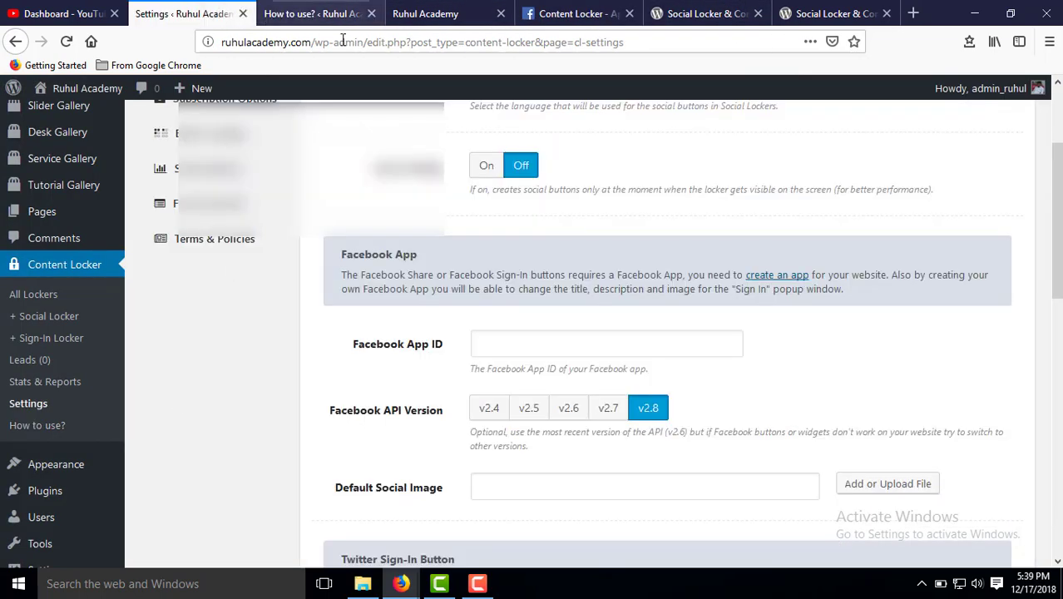
scroll(571, 238, "up", 2)
scroll(298, 237, "down", 3)
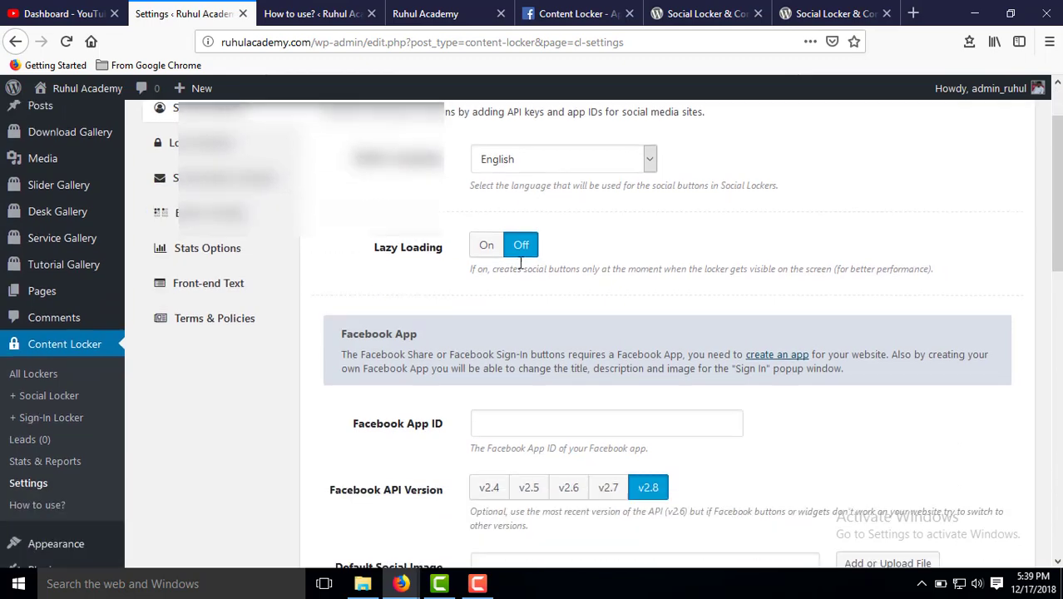
left_click_drag(353, 264, 446, 266)
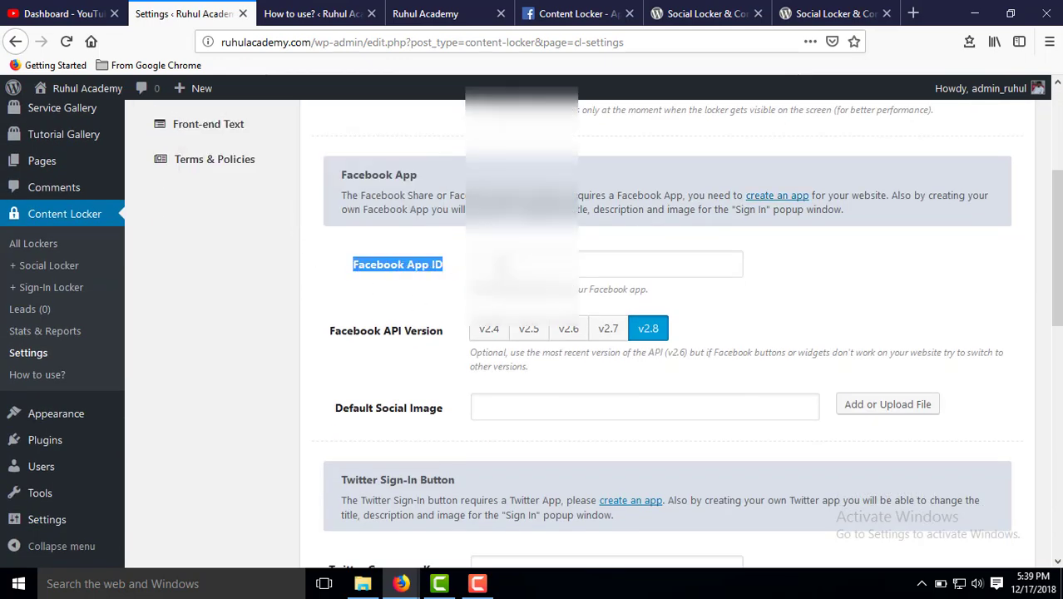
left_click(507, 264)
key("ctrl+v")
left_click(805, 276)
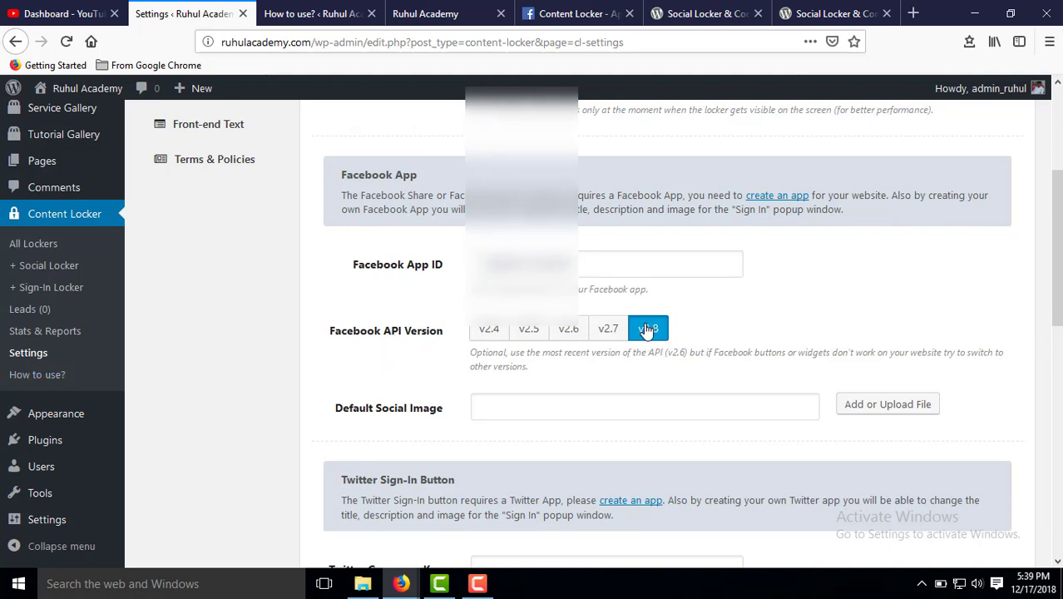
Review the Social Options with API version v2.8 and save them.
scroll(731, 339, "down", 2)
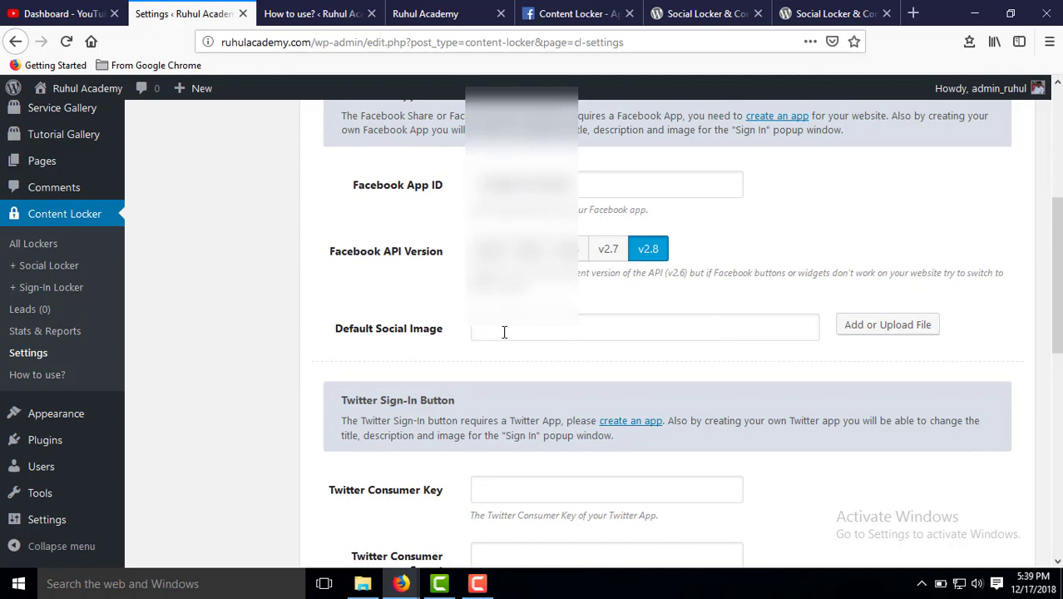
scroll(506, 332, "down", 2)
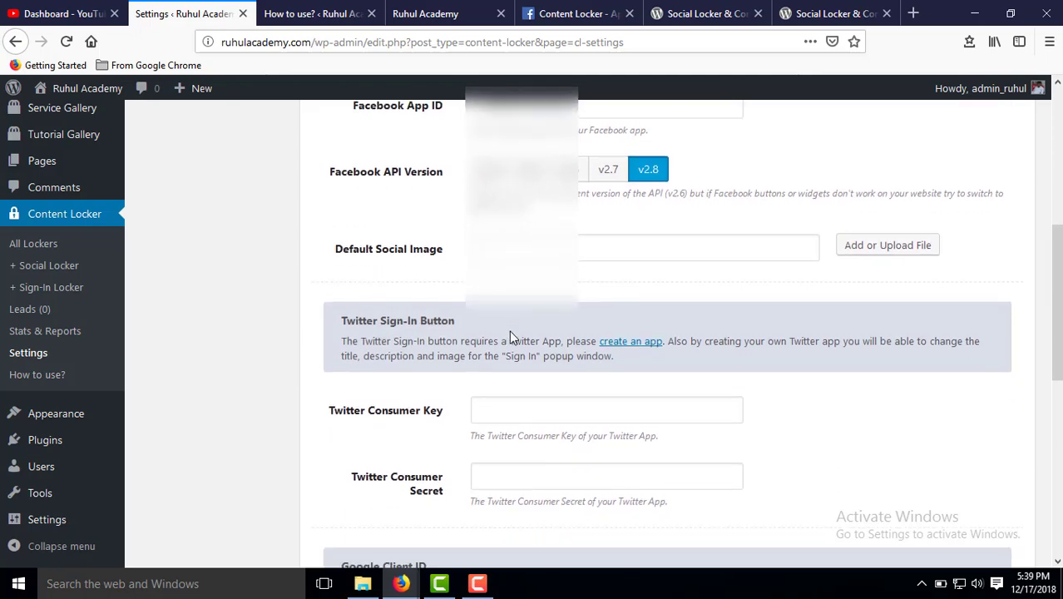
scroll(575, 332, "up", 6)
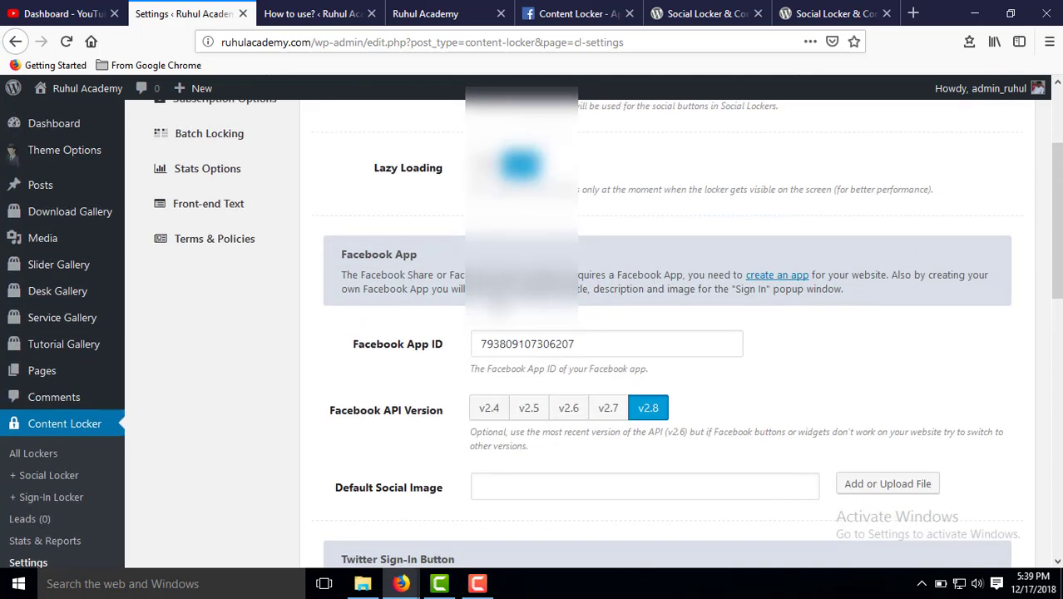
scroll(387, 266, "up", 4)
scroll(482, 341, "down", 6)
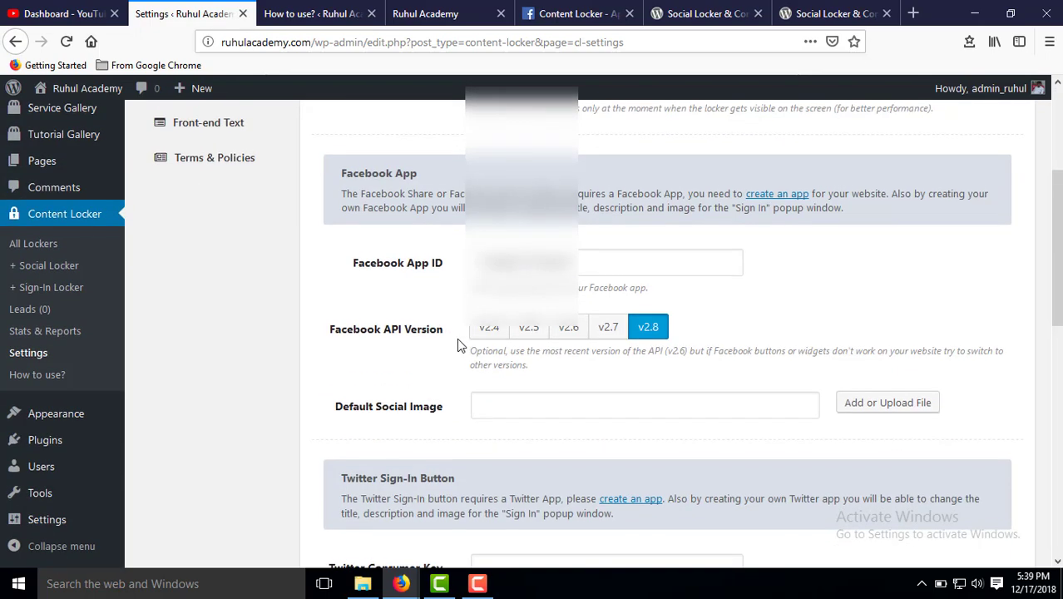
scroll(457, 338, "down", 4)
scroll(439, 326, "up", 2)
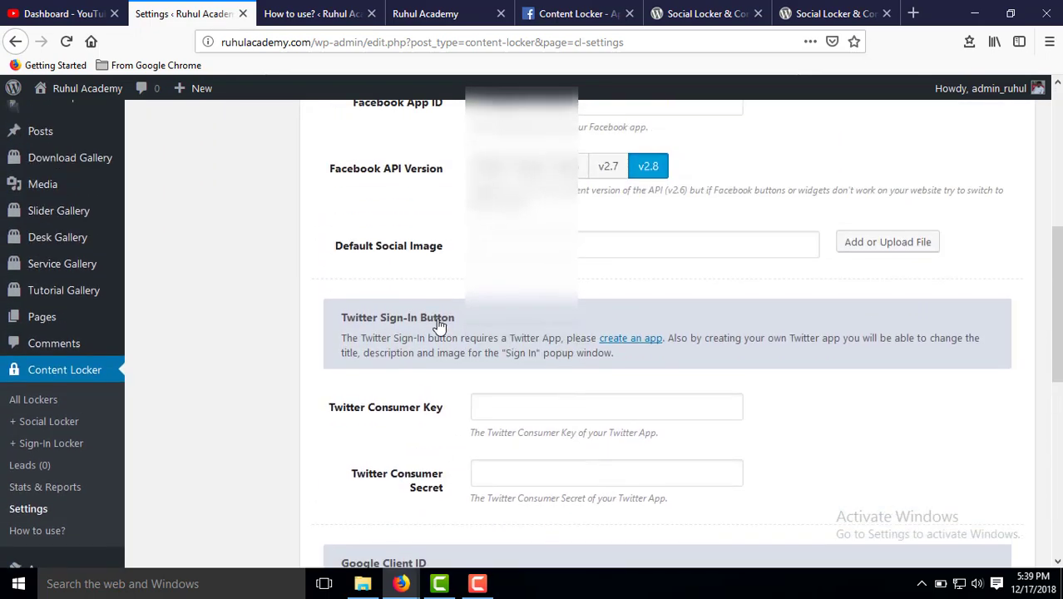
scroll(623, 368, "up", 3)
scroll(607, 365, "down", 8)
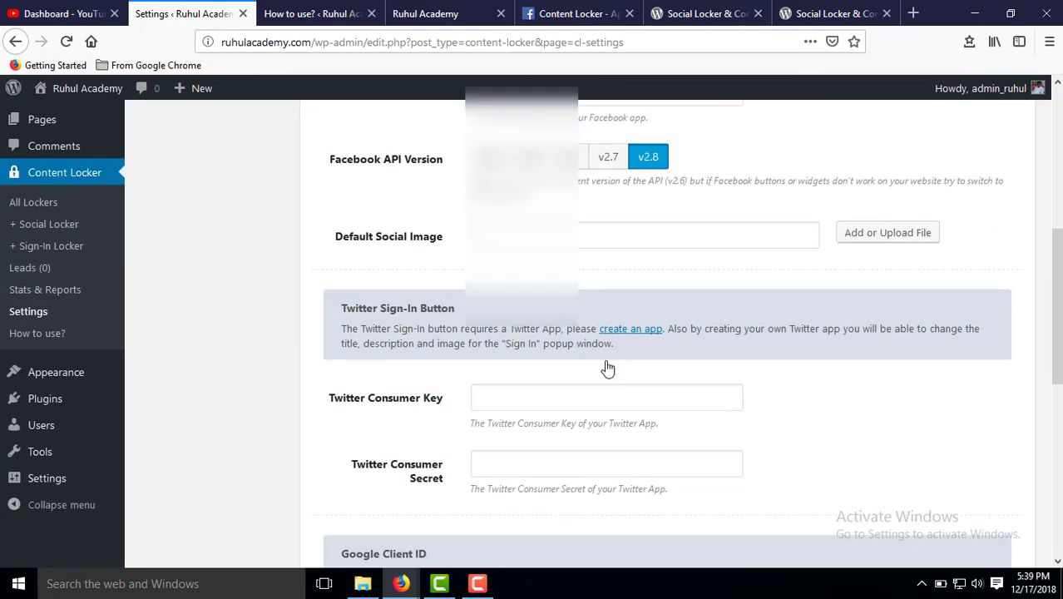
left_click(973, 492)
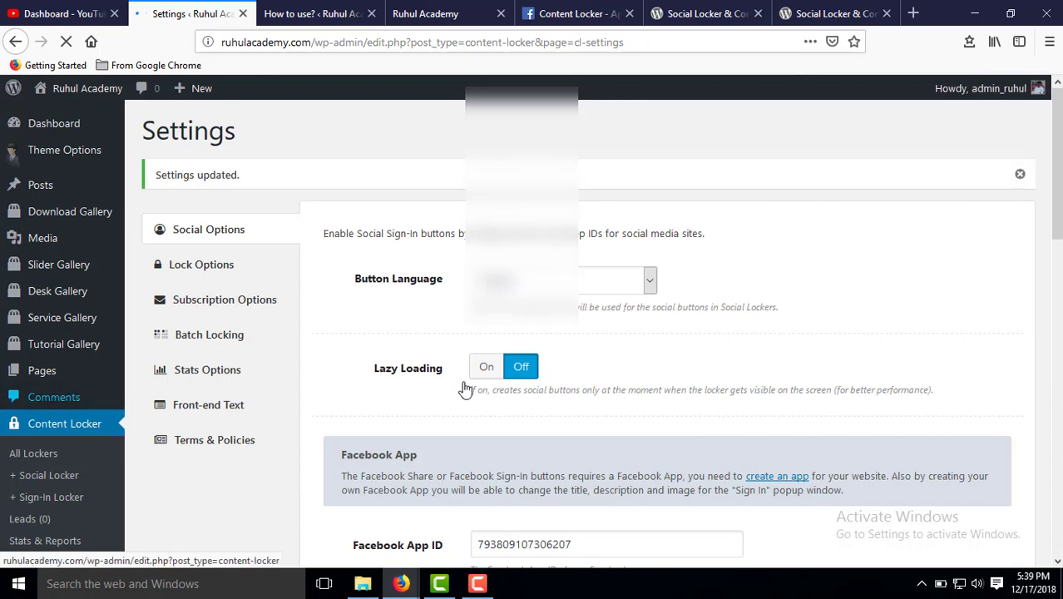
scroll(51, 441, "down", 2)
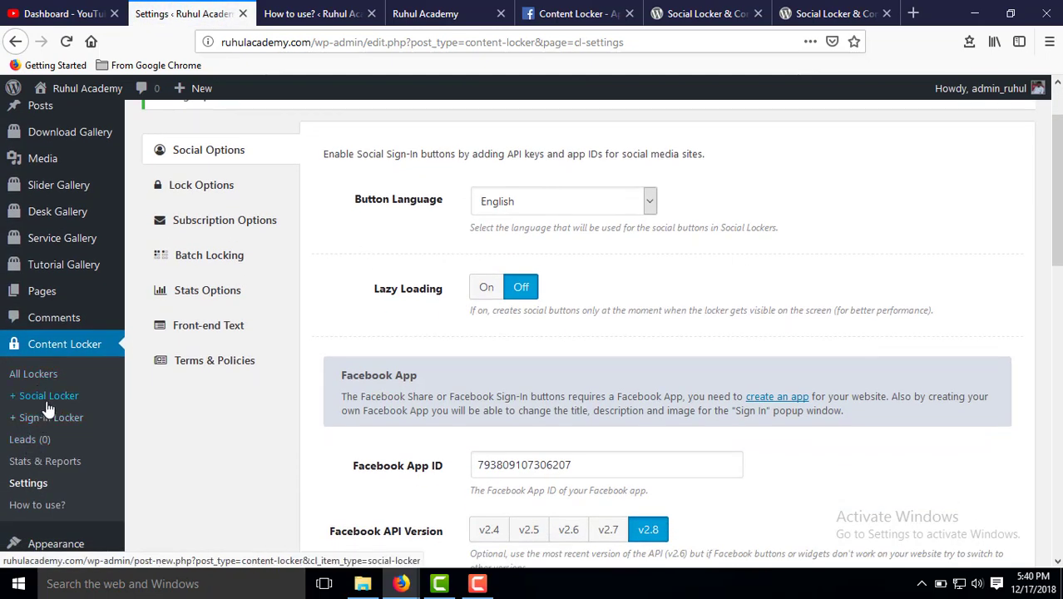
Create a new social locker titled 'Facebook share' and show its Facebook Share button settings.
left_click(47, 406)
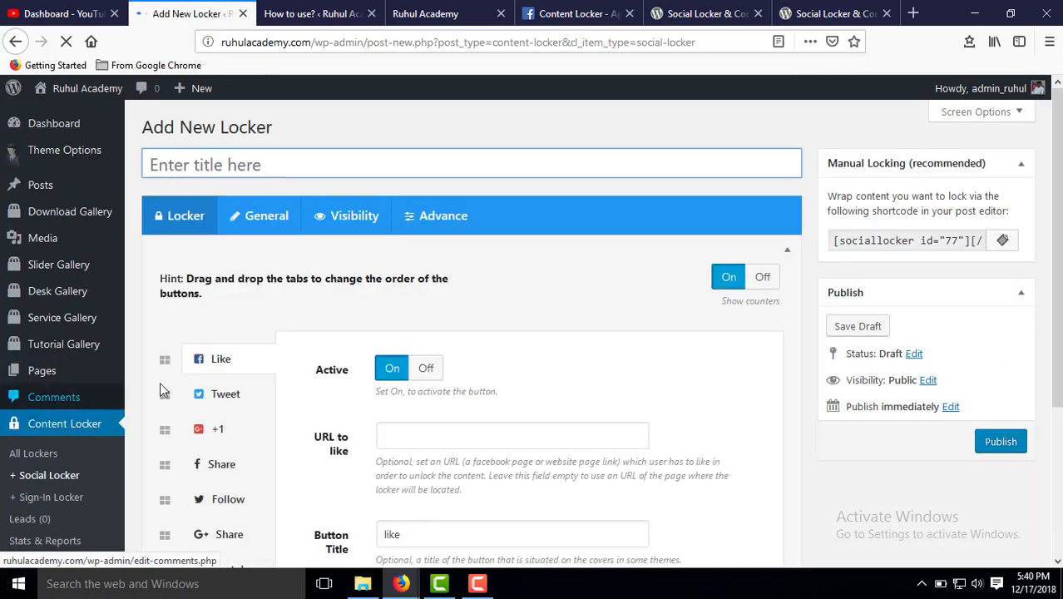
left_click(199, 166)
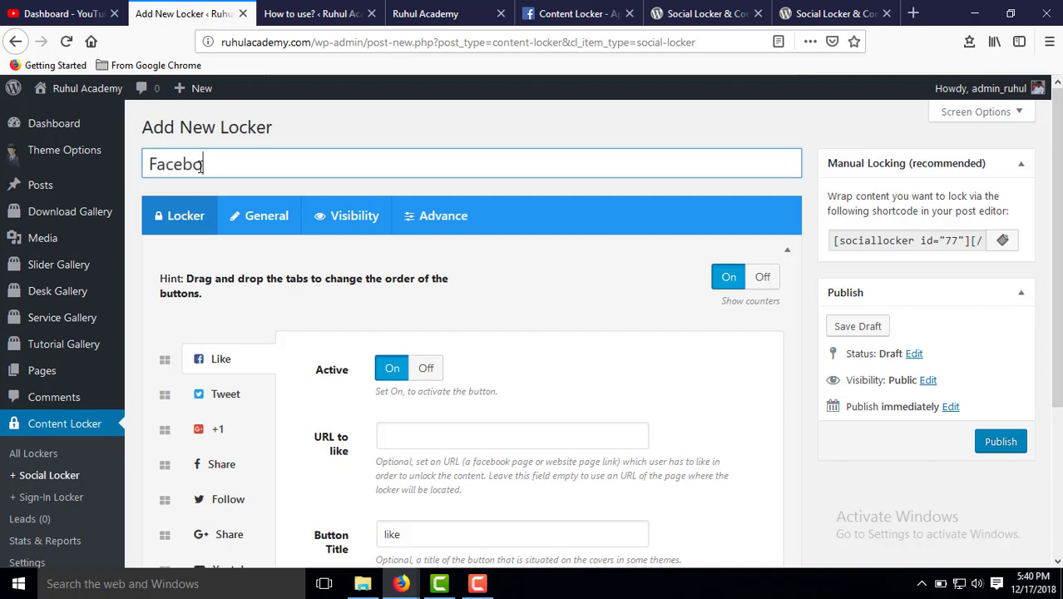
type("Facebook share")
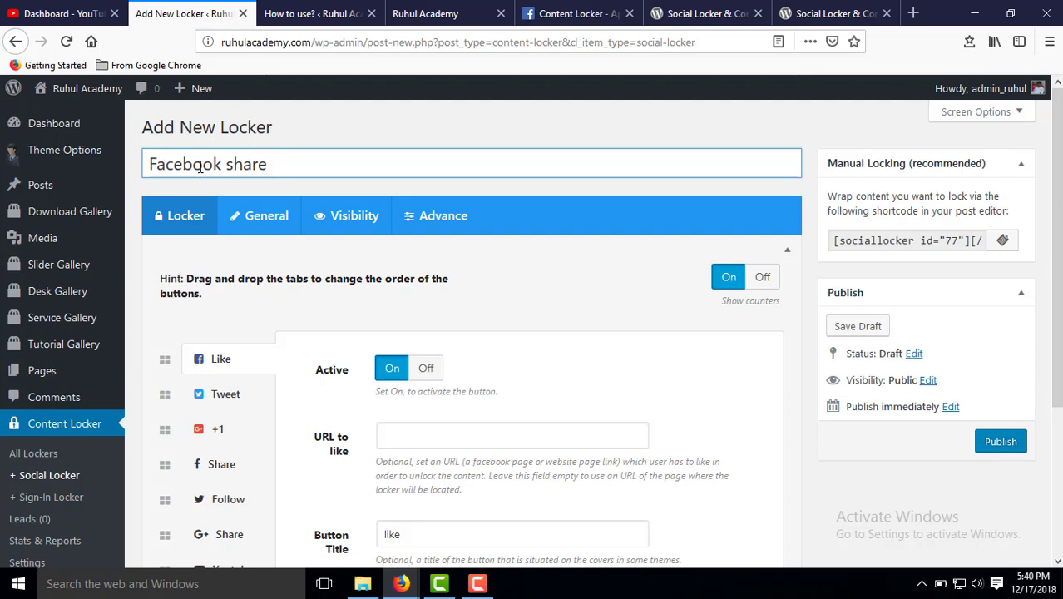
scroll(422, 268, "down", 2)
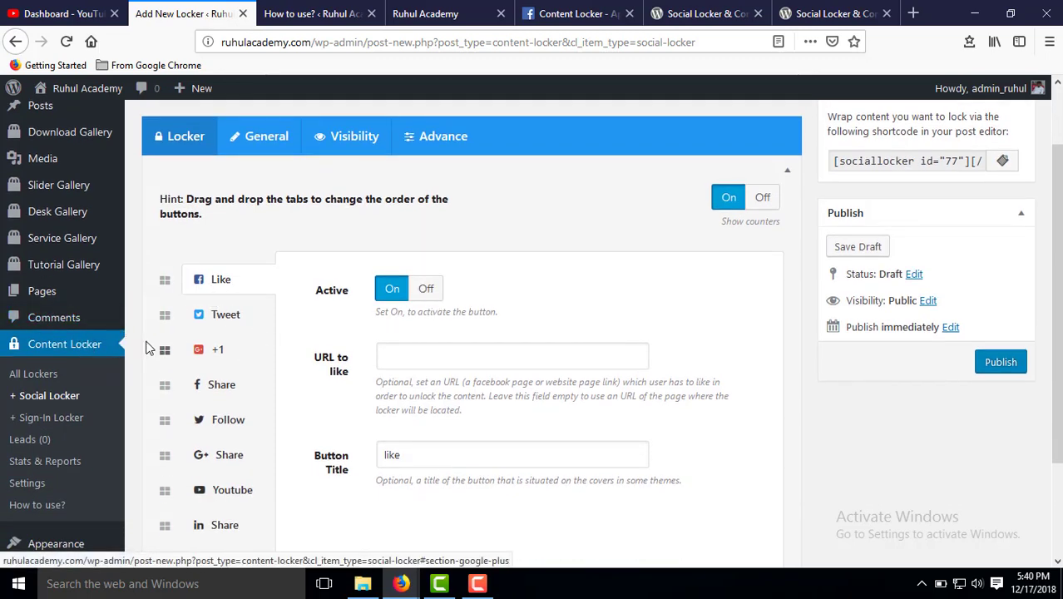
scroll(71, 339, "down", 2)
scroll(171, 335, "up", 2)
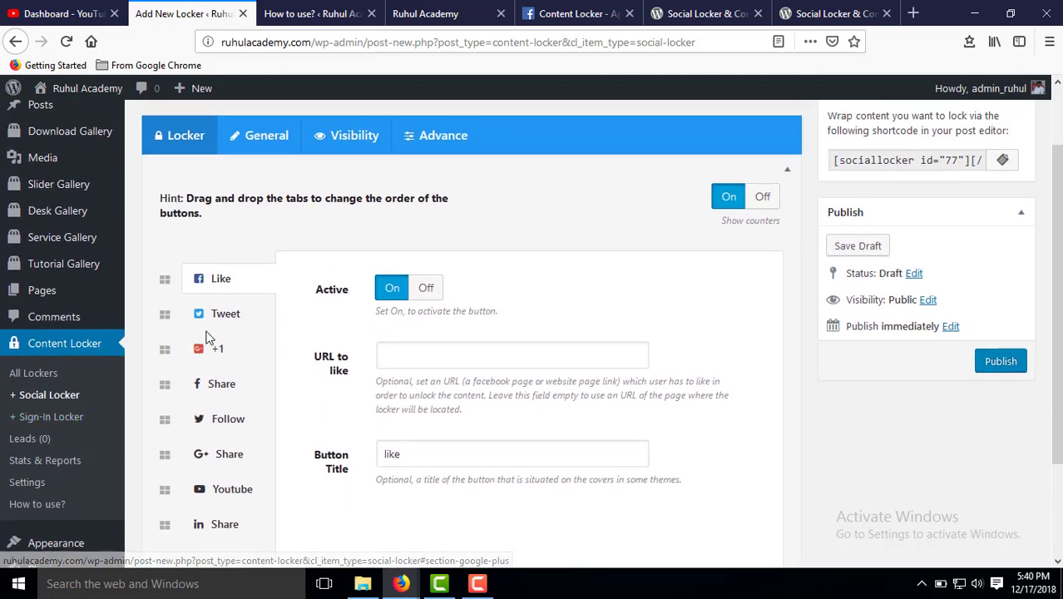
scroll(208, 304, "down", 2)
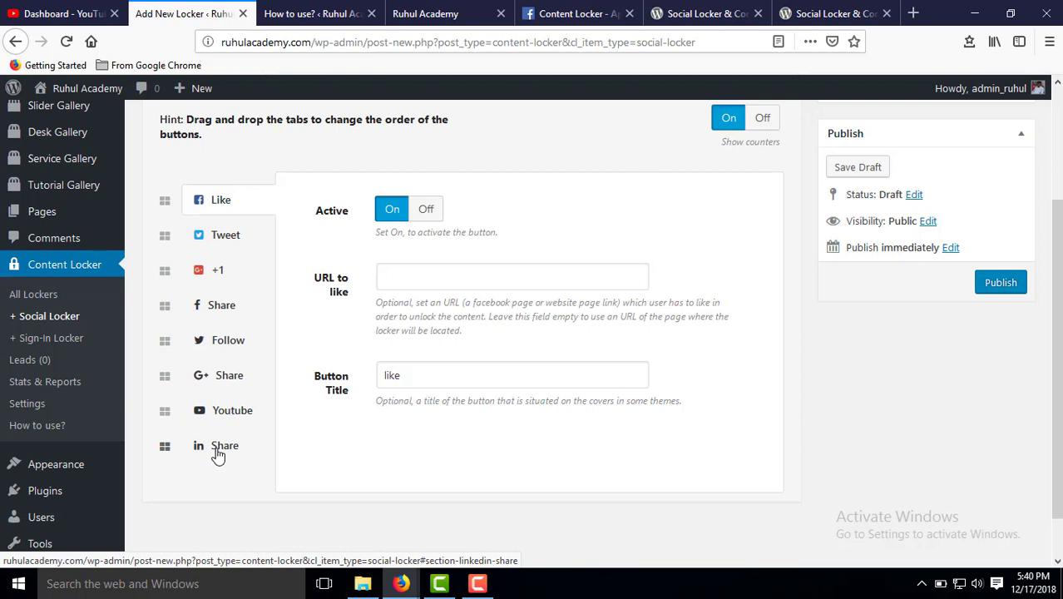
left_click(221, 308)
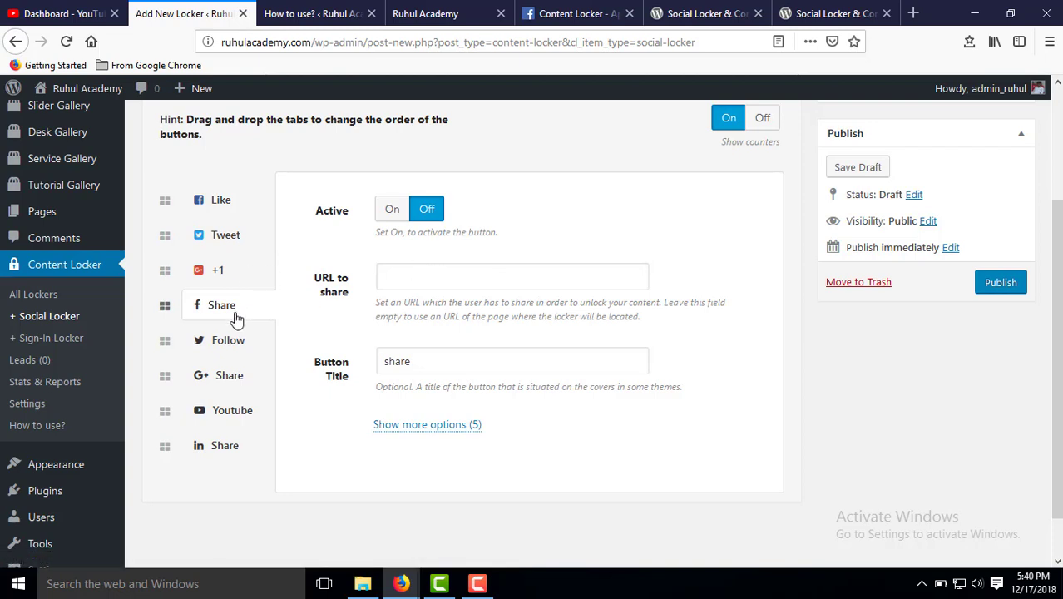
Replace the URL to share with the YouTube video link youtube.com/watch?v=YOk8zCotB68.
left_click(405, 276)
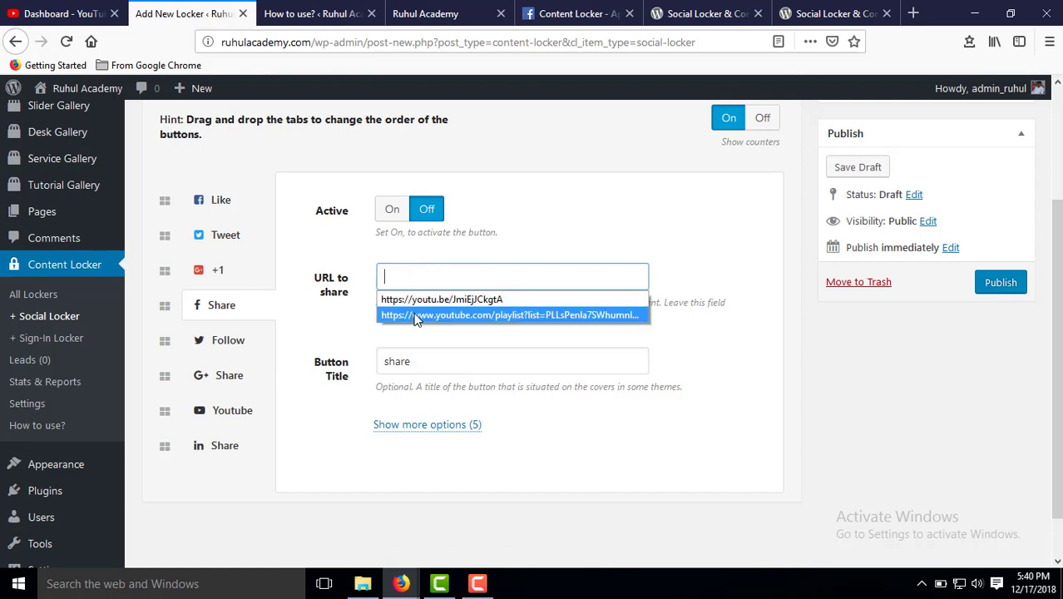
left_click(414, 314)
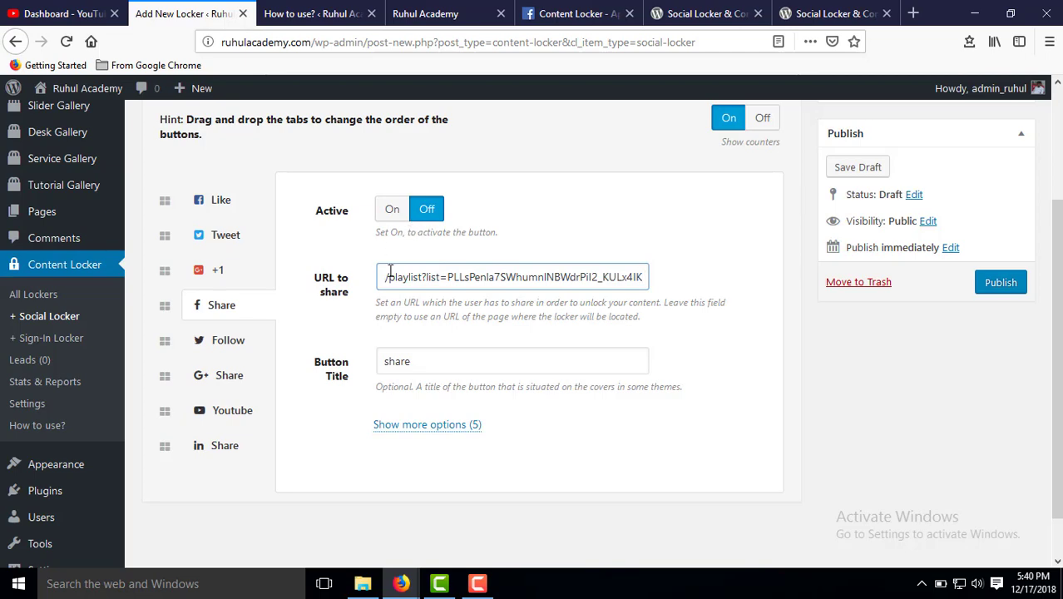
left_click_drag(380, 276, 652, 290)
left_click(55, 12)
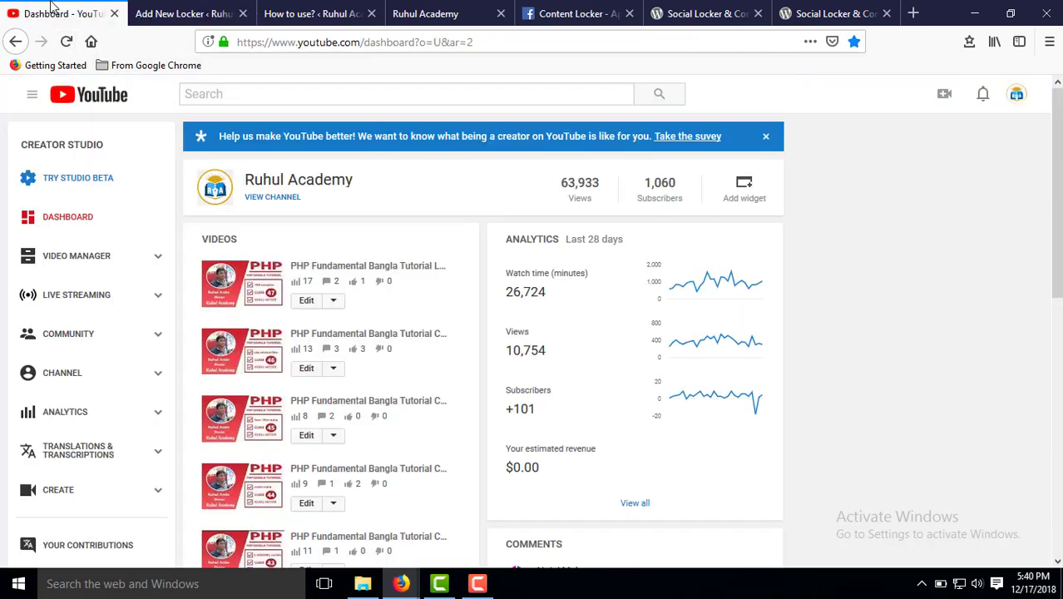
right_click(248, 284)
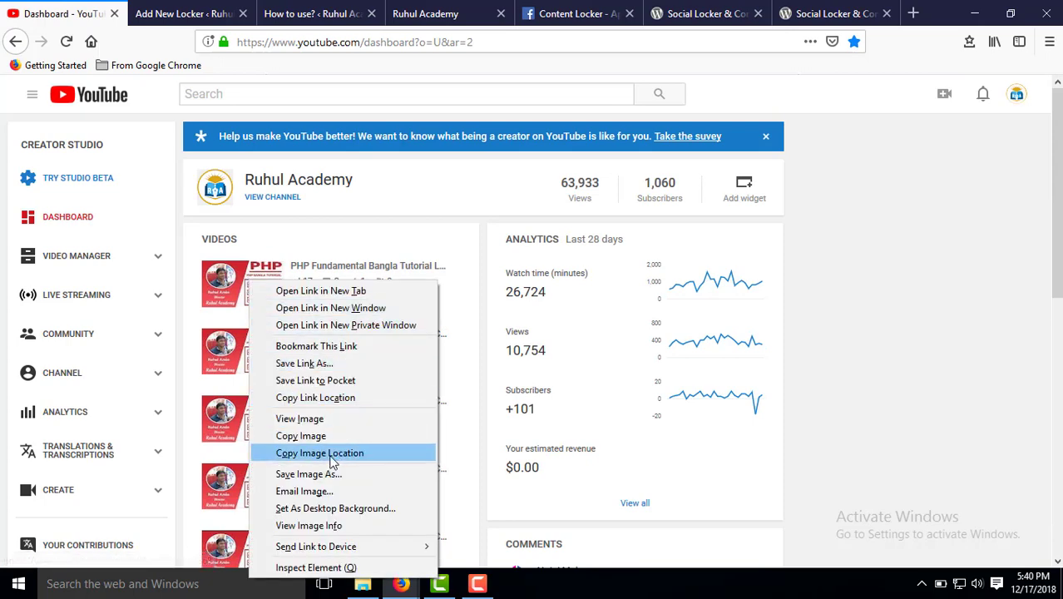
left_click(346, 402)
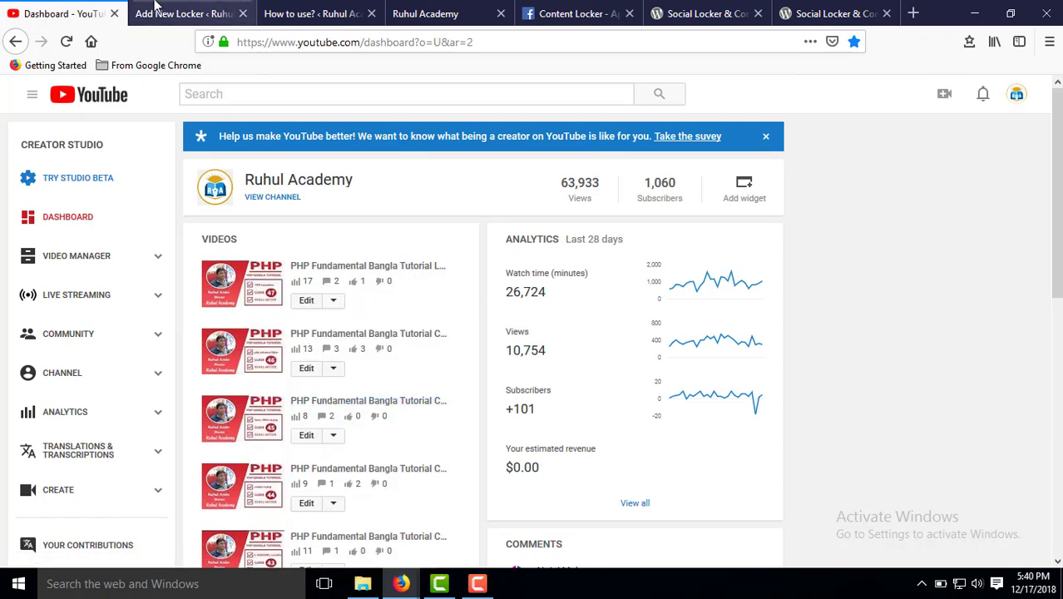
left_click(183, 13)
key("ctrl+v")
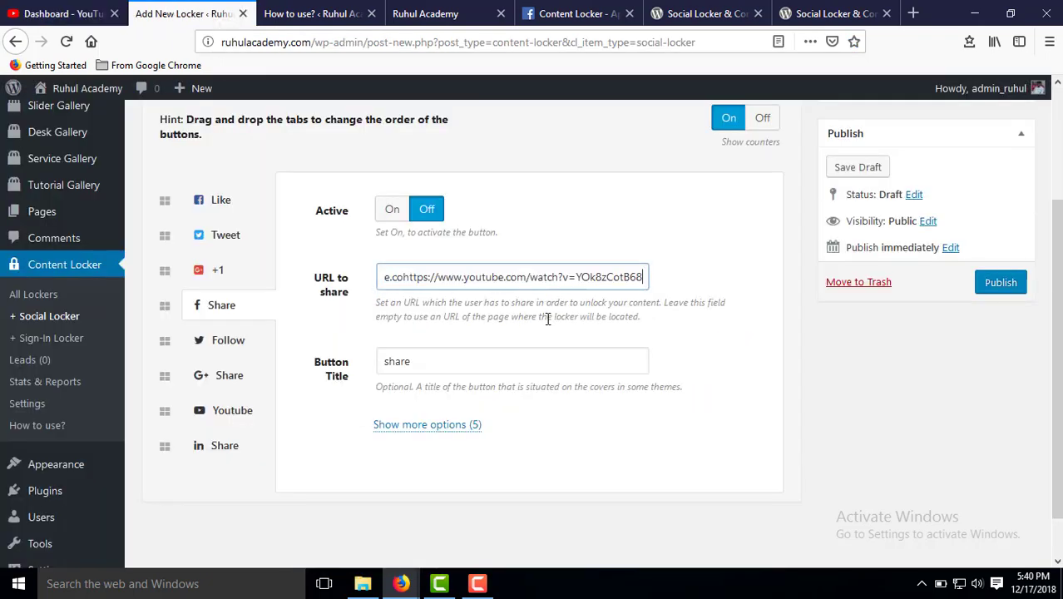
Turn the Facebook Share button's Active setting On and publish the locker.
left_click(699, 265)
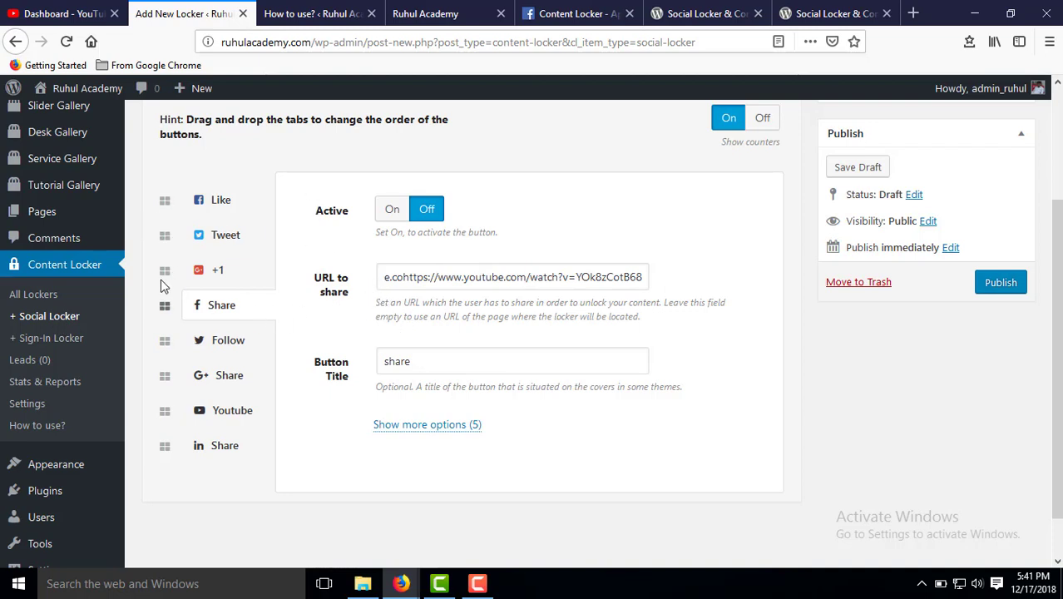
left_click(460, 431)
scroll(460, 432, "down", 3)
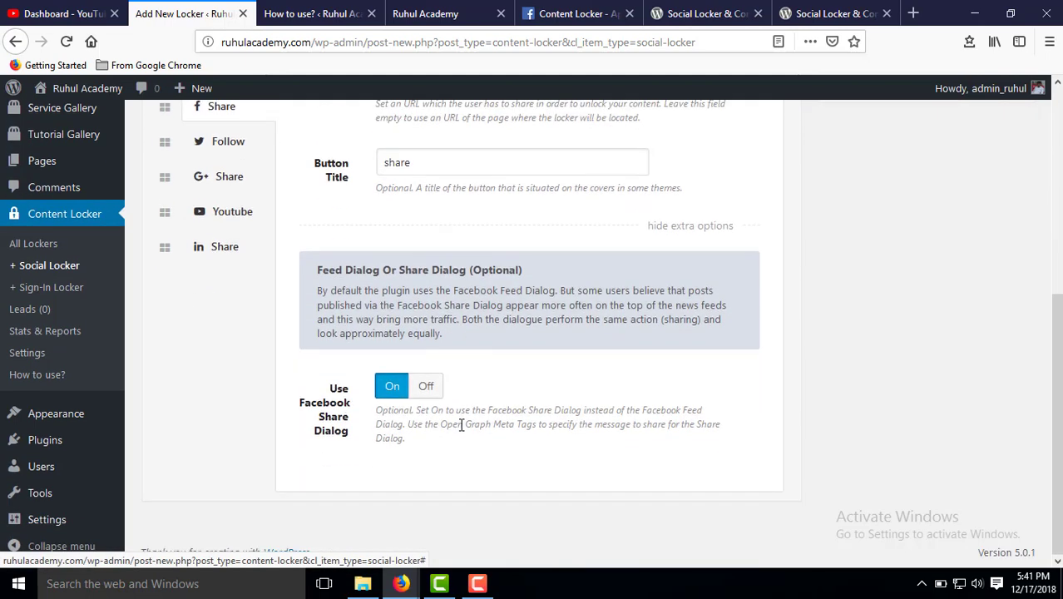
scroll(349, 434, "up", 5)
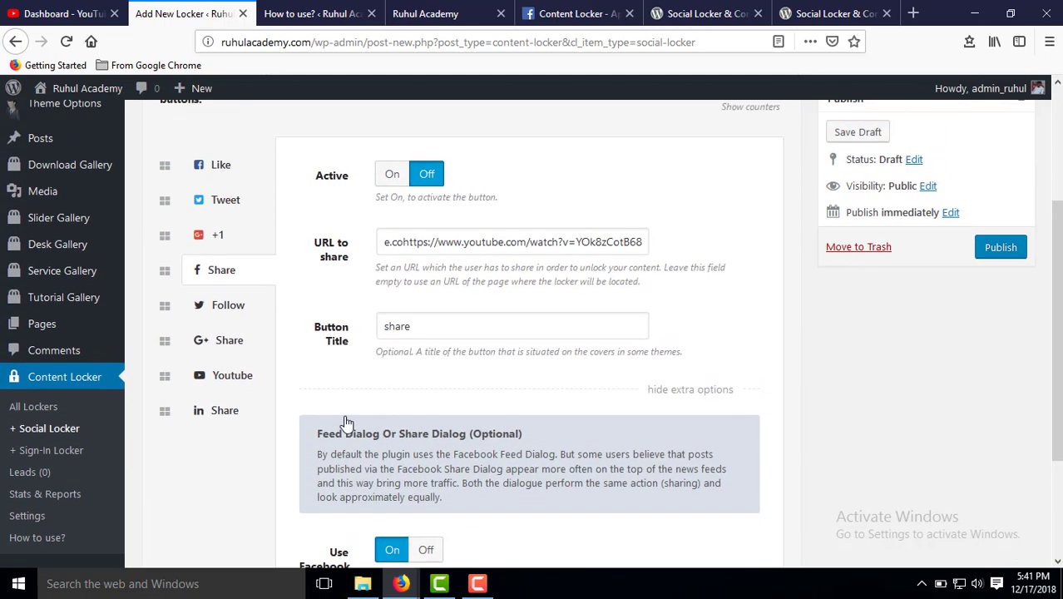
left_click_drag(398, 247, 397, 260)
left_click(398, 260)
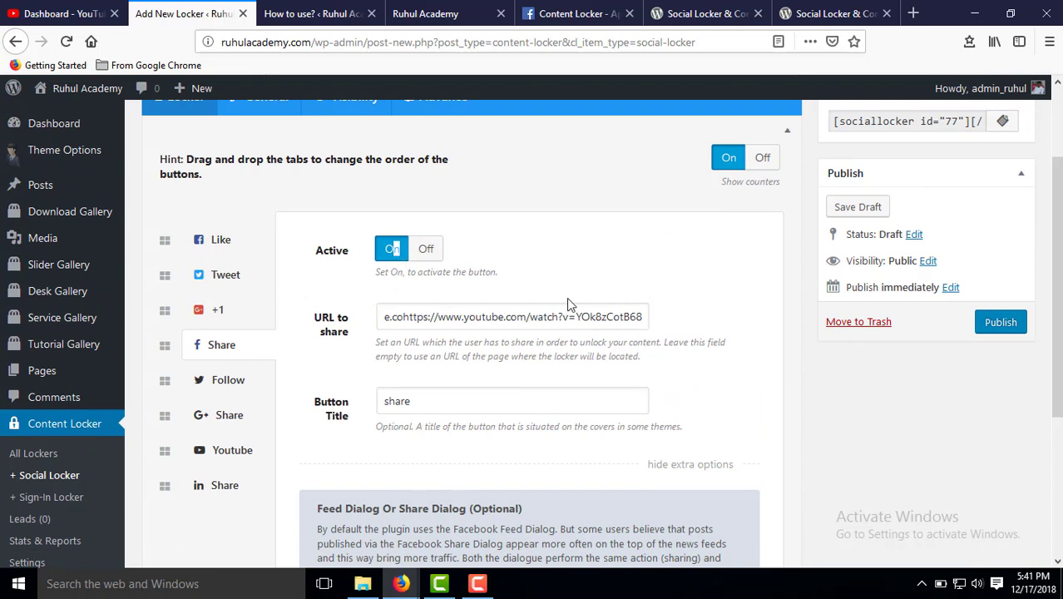
left_click(1006, 331)
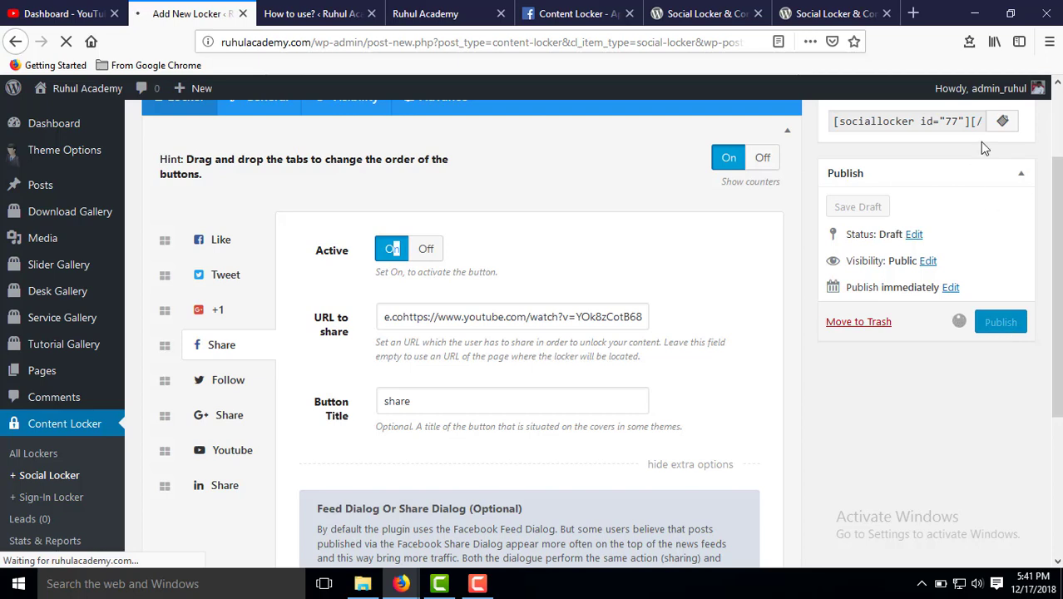
left_click(841, 122)
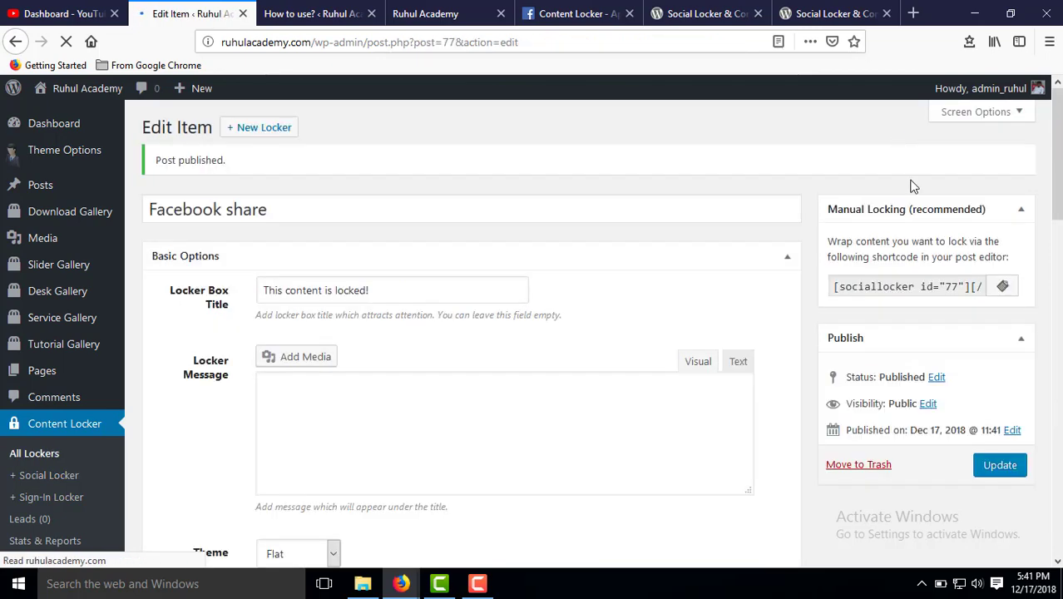
Copy the locker's shortcode from the Manual Locking box.
left_click(909, 291)
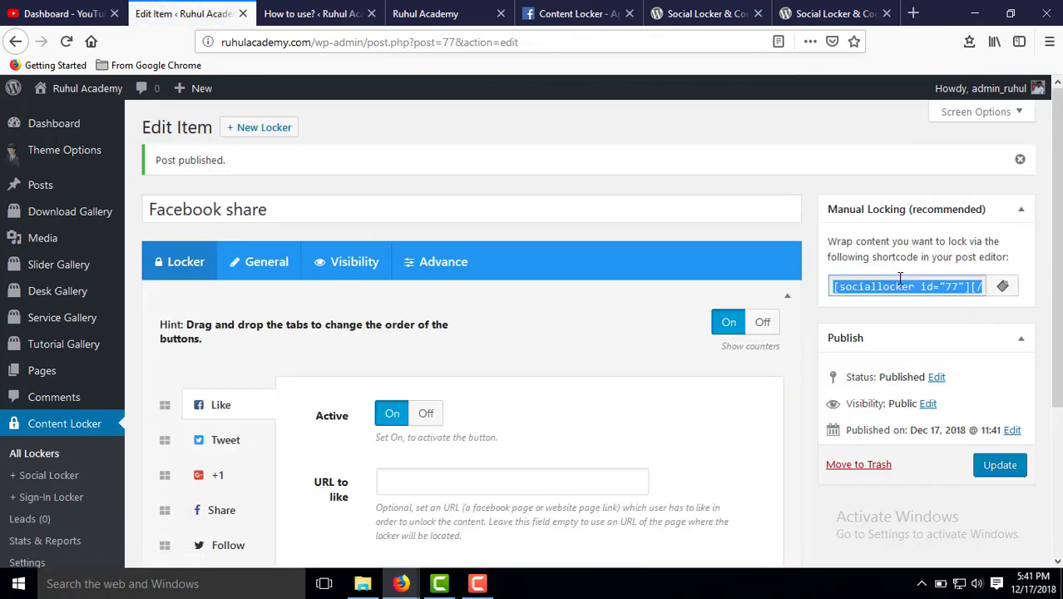
right_click(899, 280)
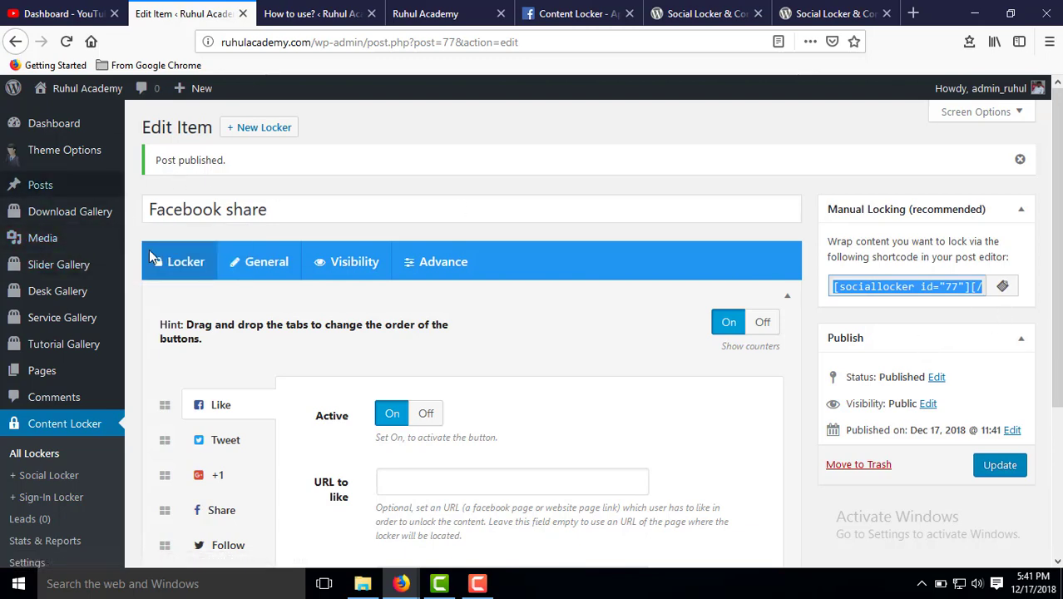
scroll(193, 395, "down", 2)
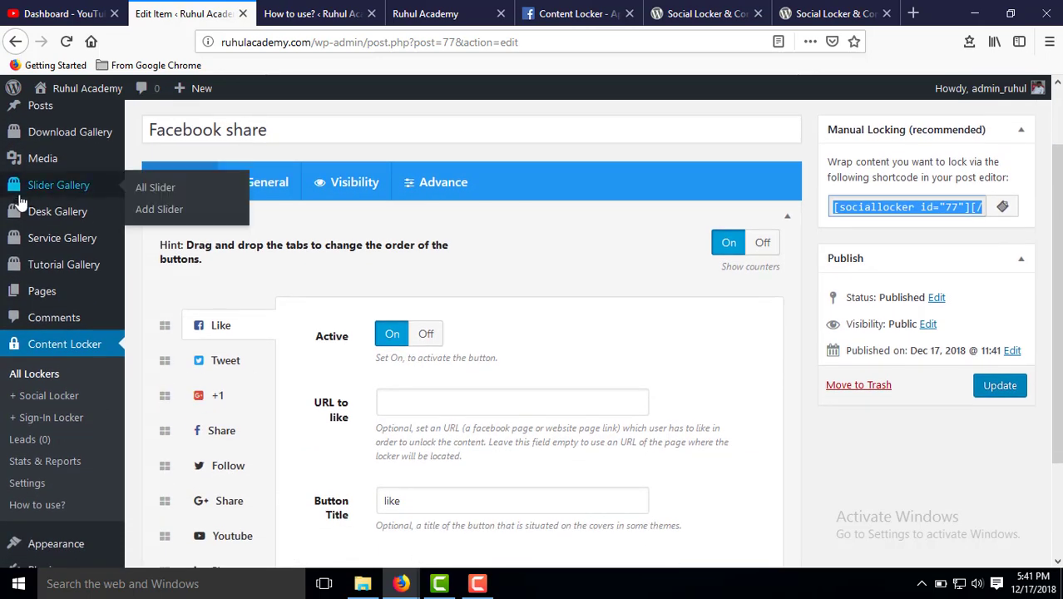
scroll(104, 196, "up", 2)
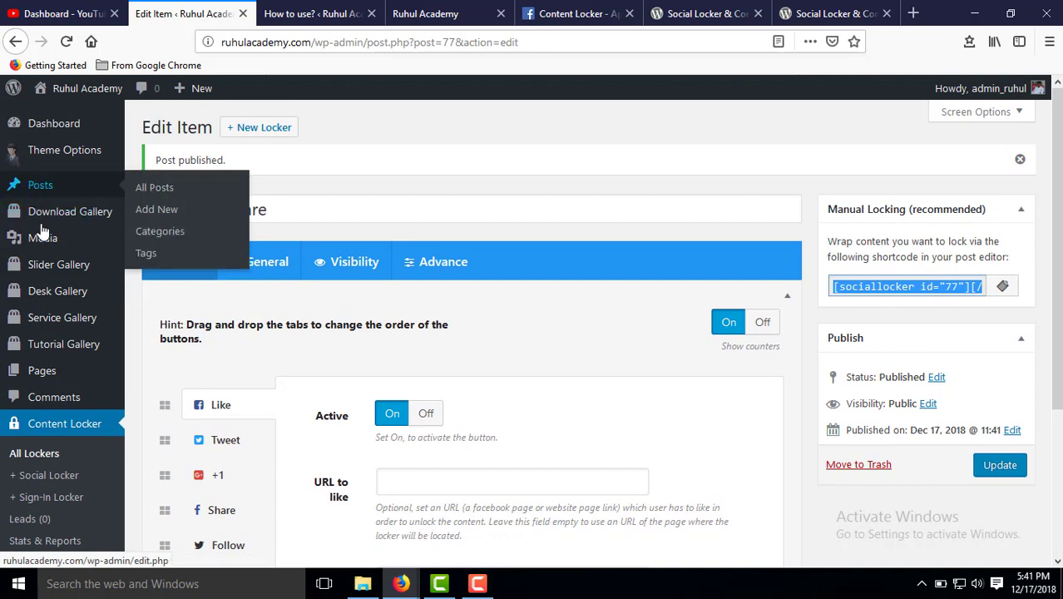
Open Download Gallery's Add Download page in a new browser tab.
mouse_move(48, 237)
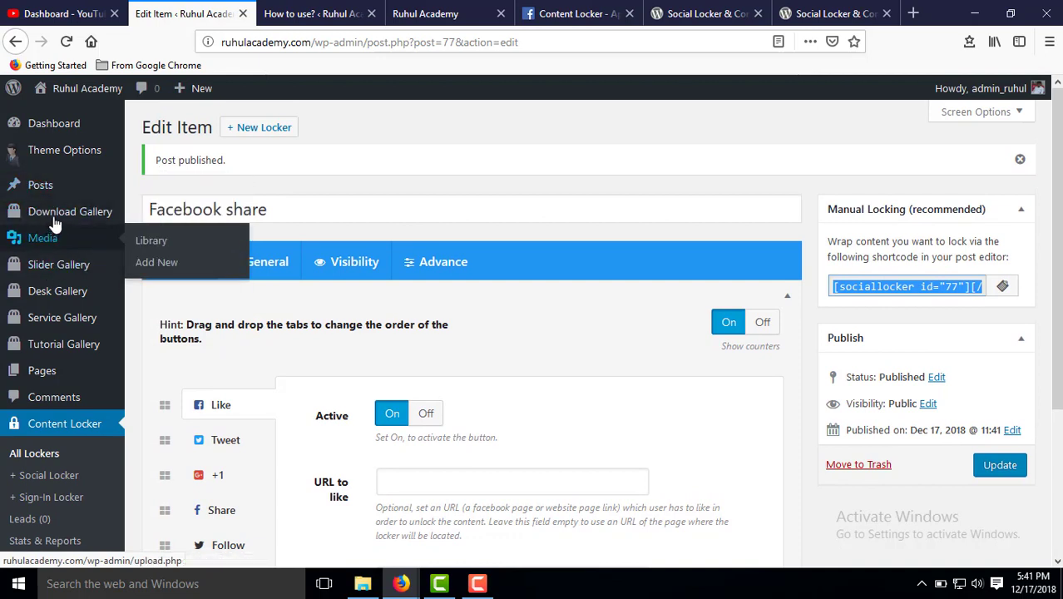
mouse_move(52, 199)
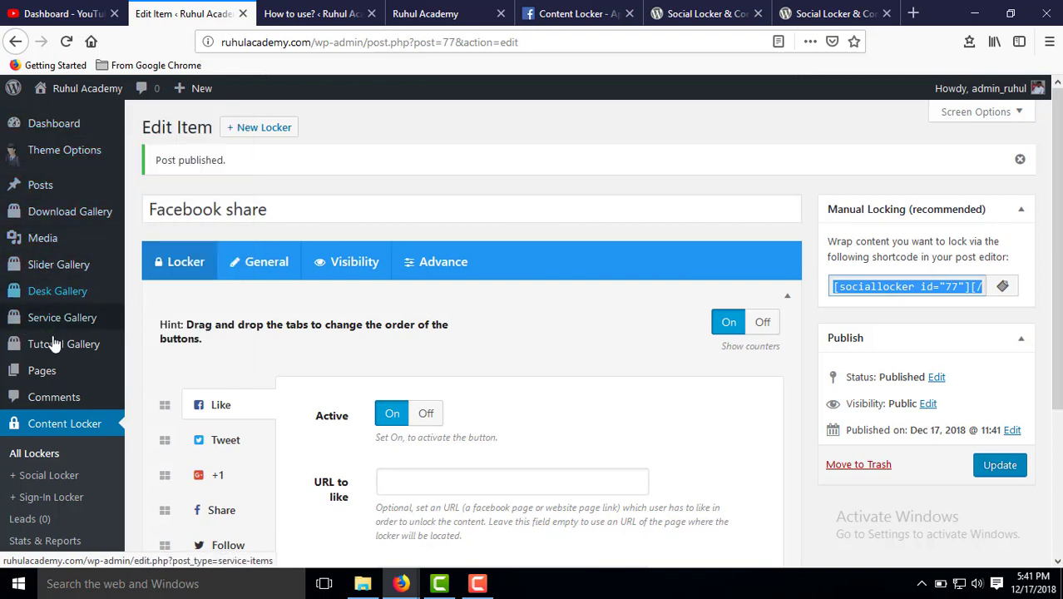
mouse_move(70, 218)
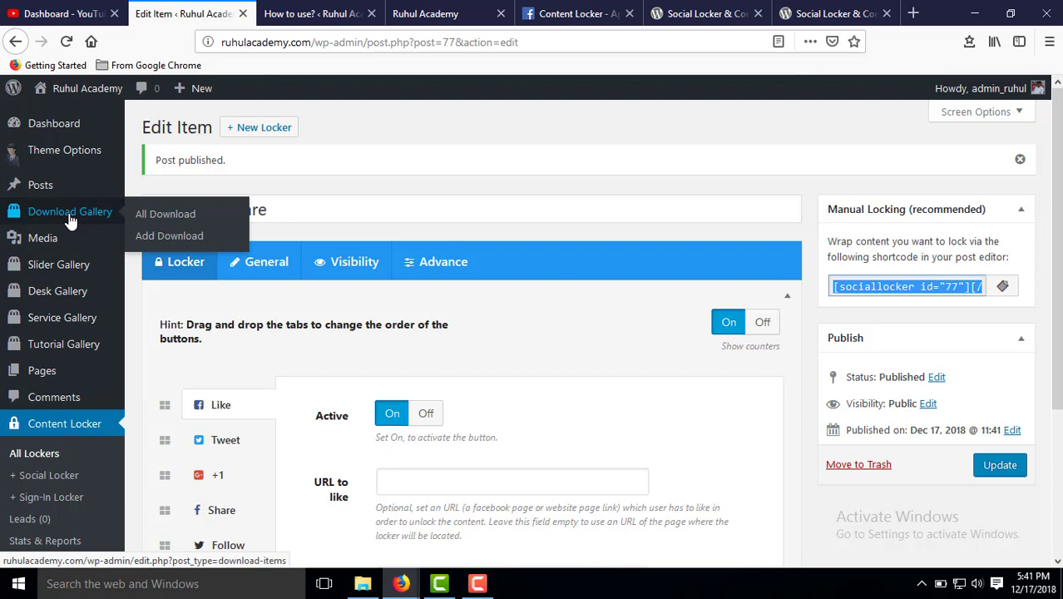
right_click(175, 238)
left_click(220, 247)
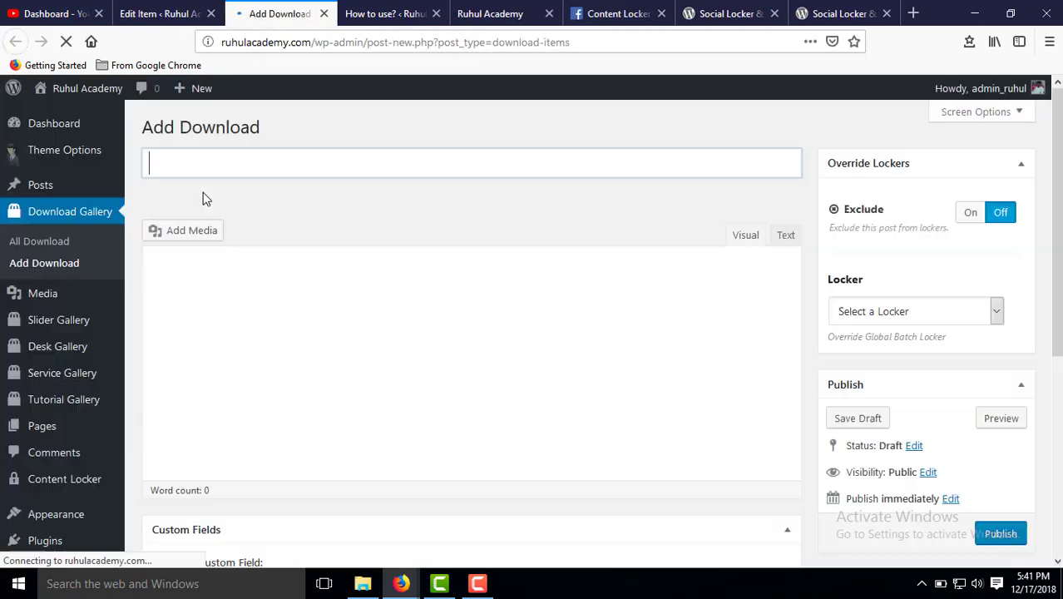
Title the new download 'E-com template download', correcting the typos.
left_click(257, 172)
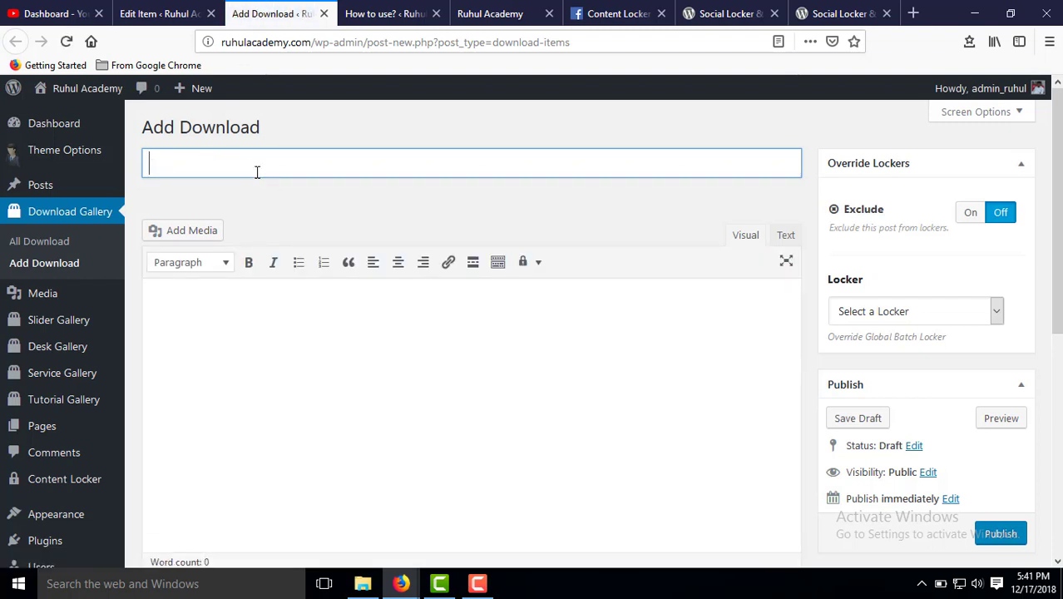
type("ech")
key("BackSpace")
key("BackSpace")
key("BackSpace")
type("E-cjoim")
key("BackSpace")
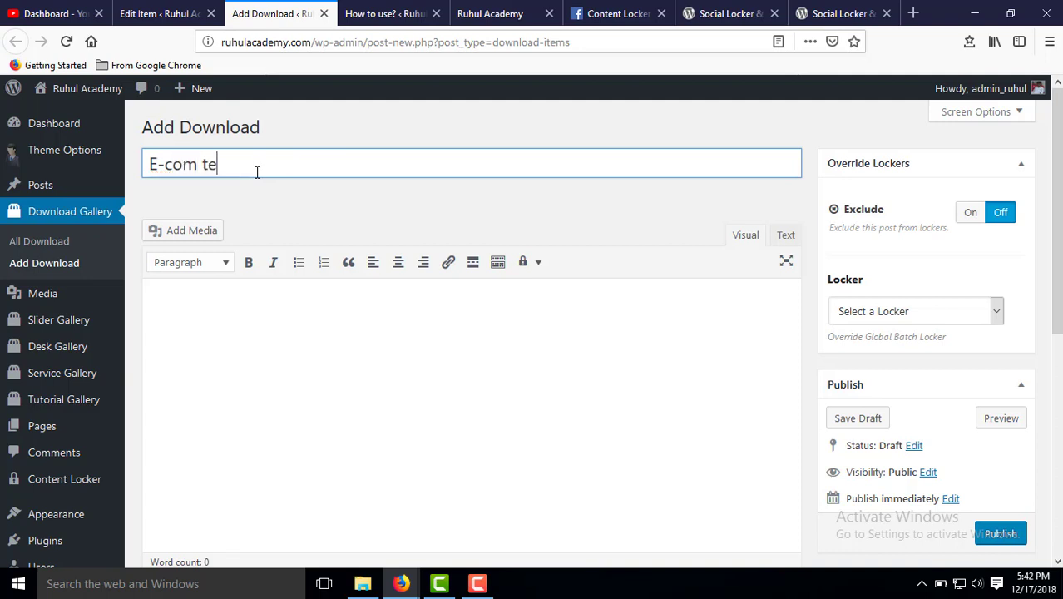
type("mpltee")
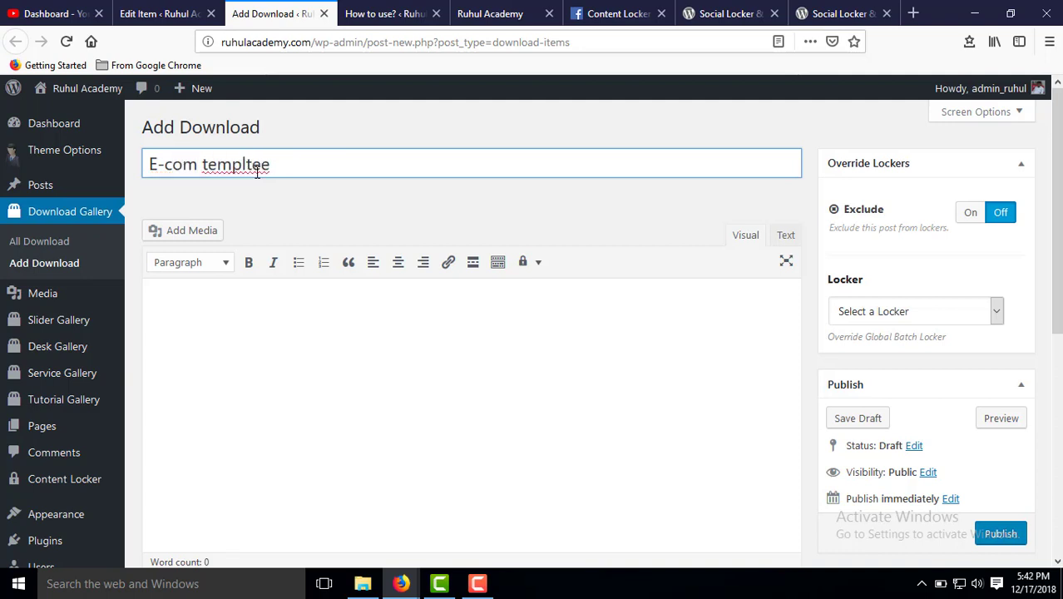
key("BackSpace")
key("BackSpace")
key("BackSpace")
type("ate")
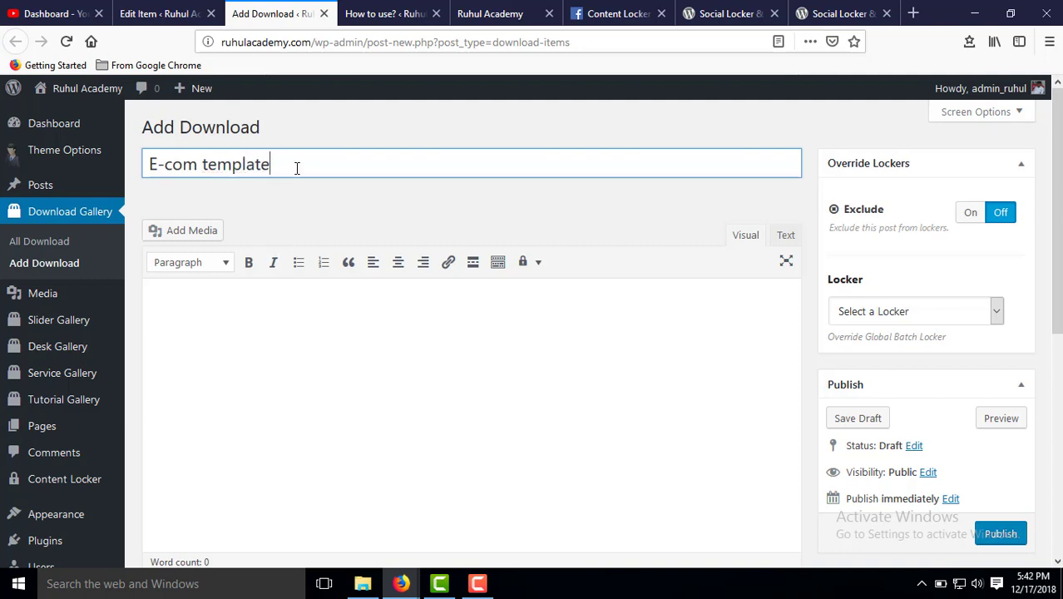
type(" do")
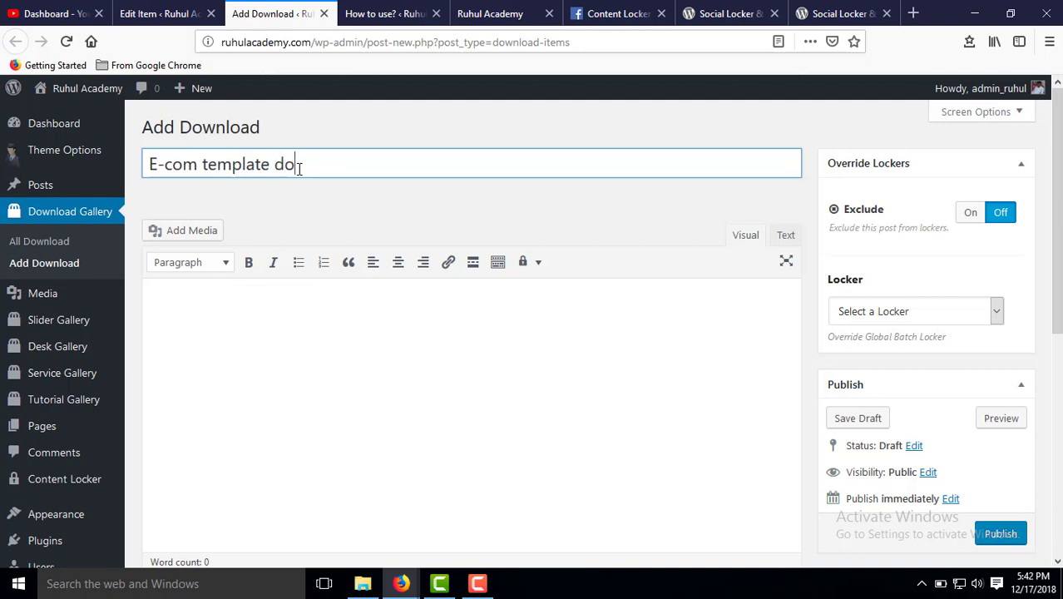
type("wnload")
Paste the sociallocker shortcode into the body, then delete it to leave the body empty.
left_click(346, 336)
scroll(364, 330, "down", 2)
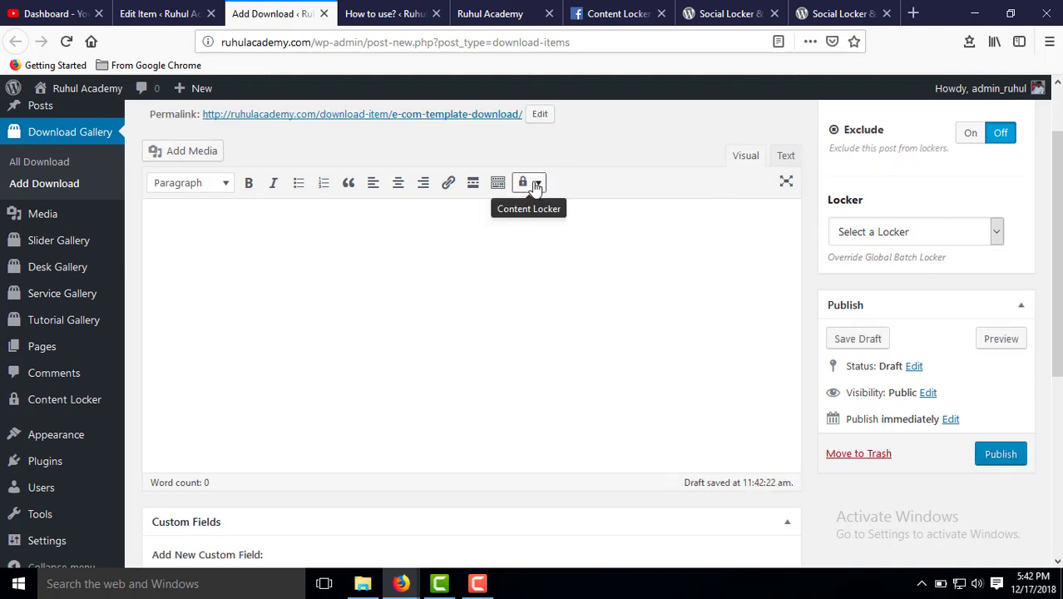
scroll(907, 259, "up", 2)
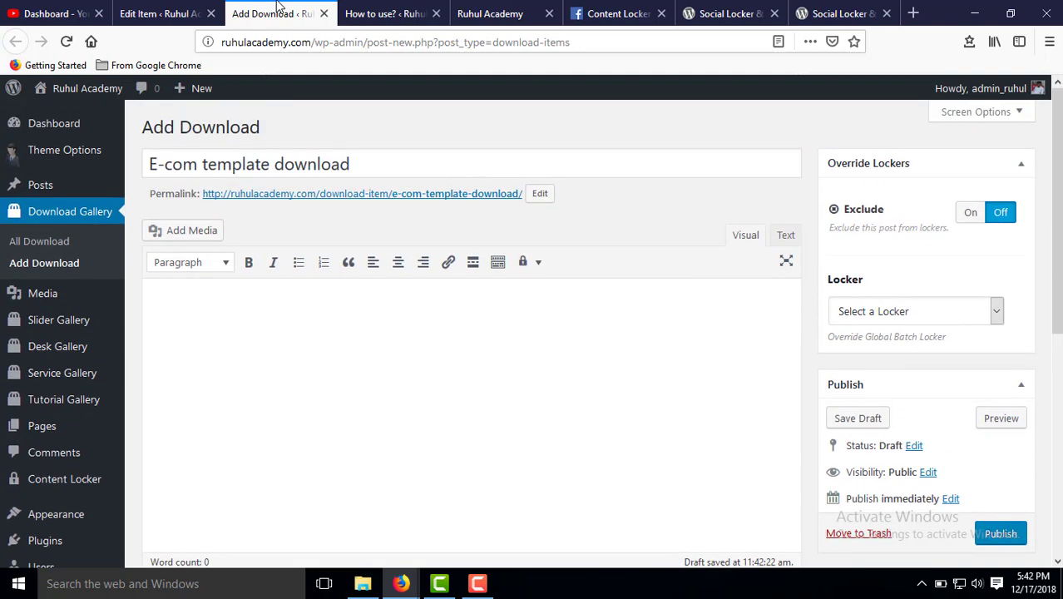
right_click(211, 309)
left_click(250, 377)
left_click_drag(388, 310, 29, 299)
key("BackSpace")
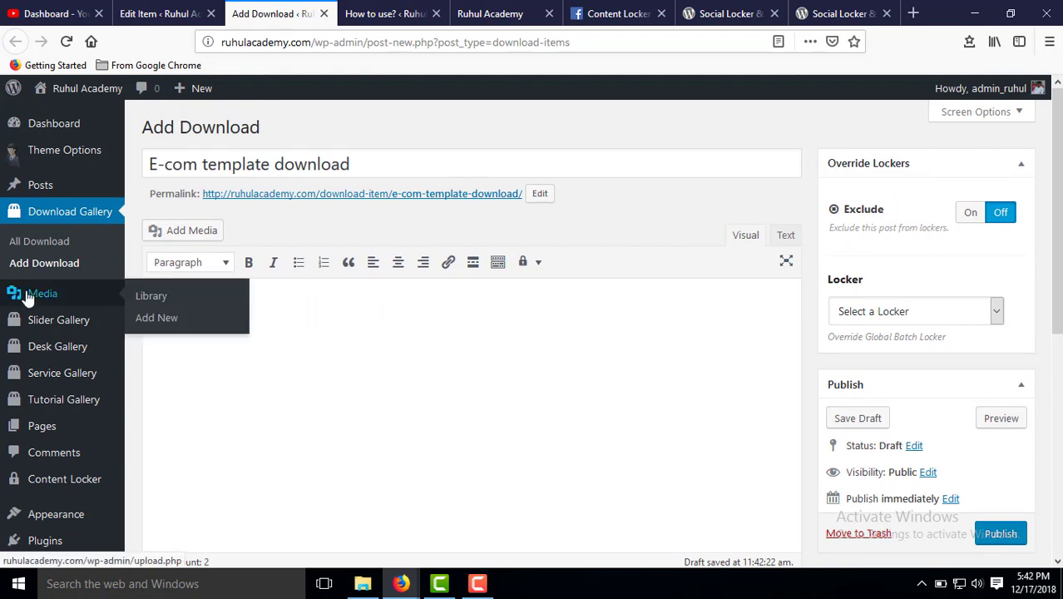
Insert the Facebook share sociallocker shortcode and add blank lines between its tags.
left_click(541, 263)
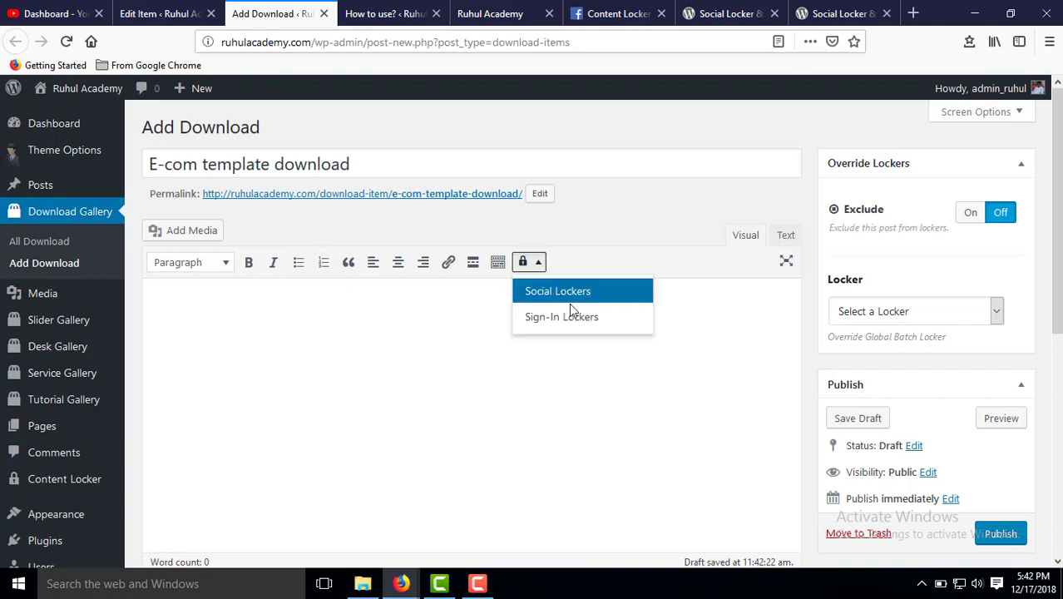
left_click(611, 304)
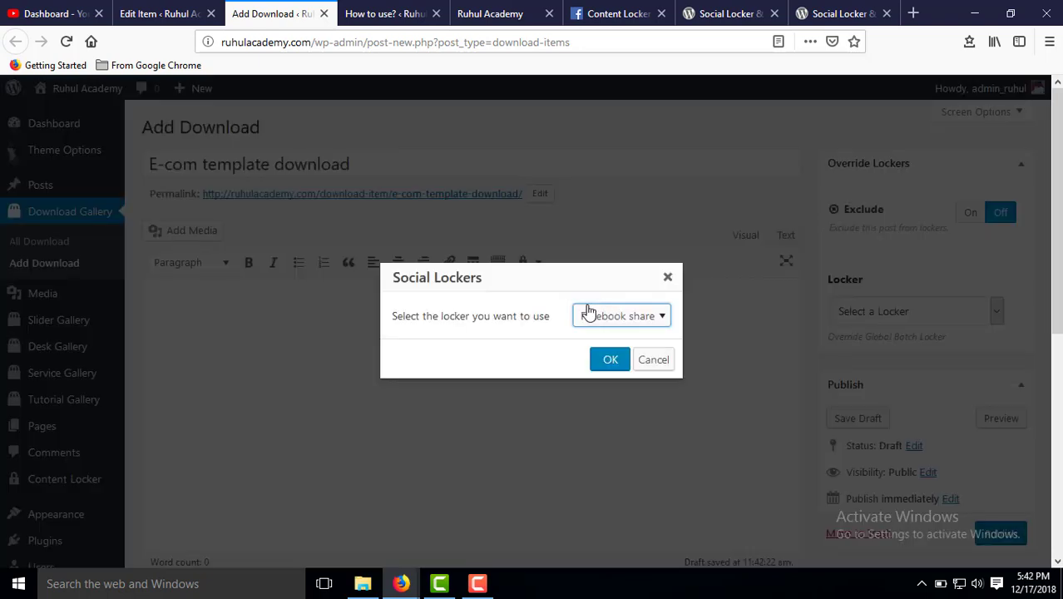
left_click(646, 322)
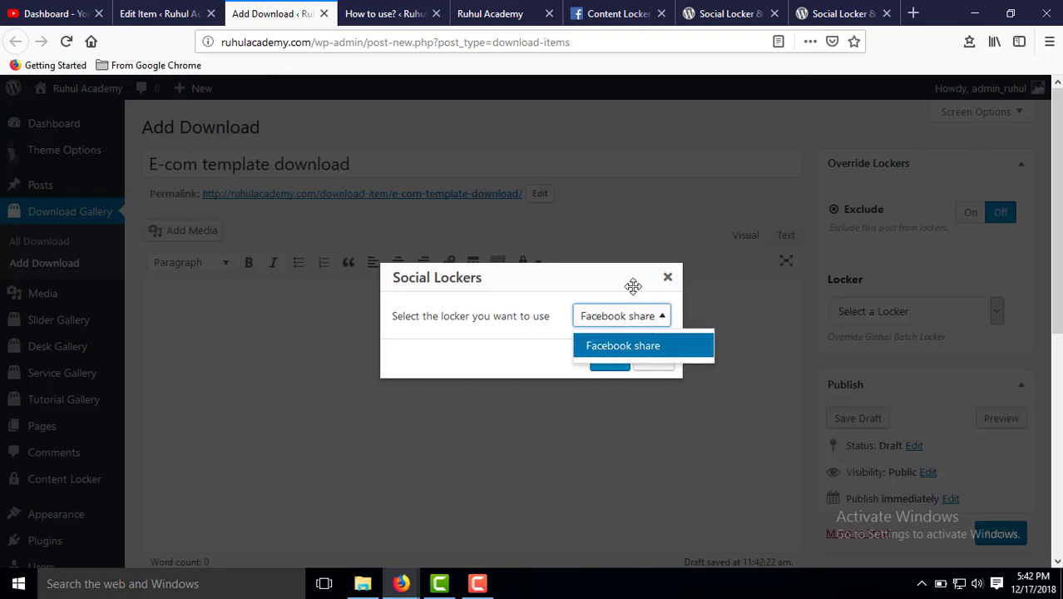
left_click(619, 345)
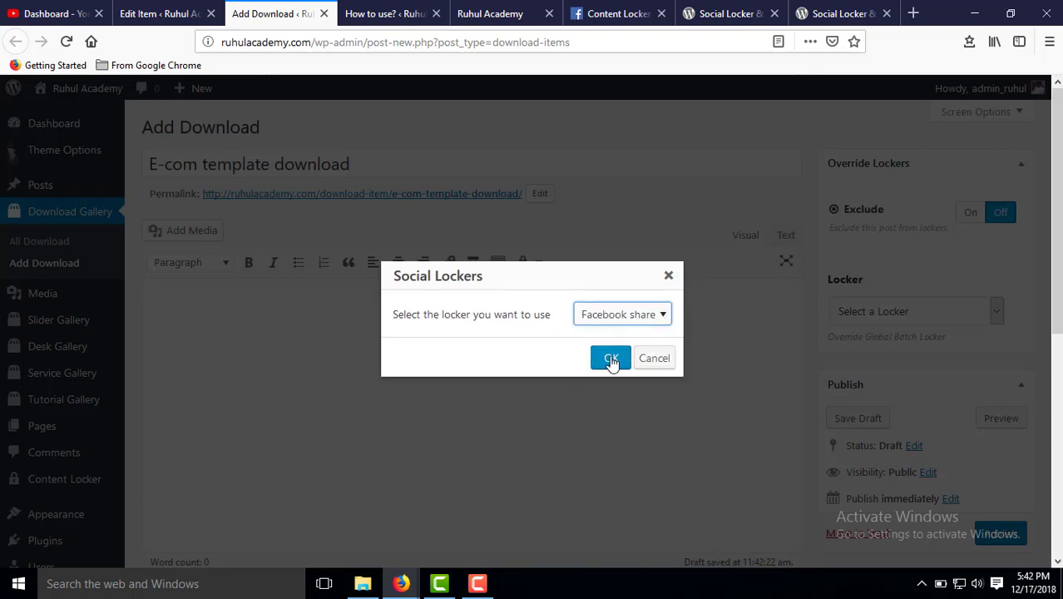
left_click(610, 362)
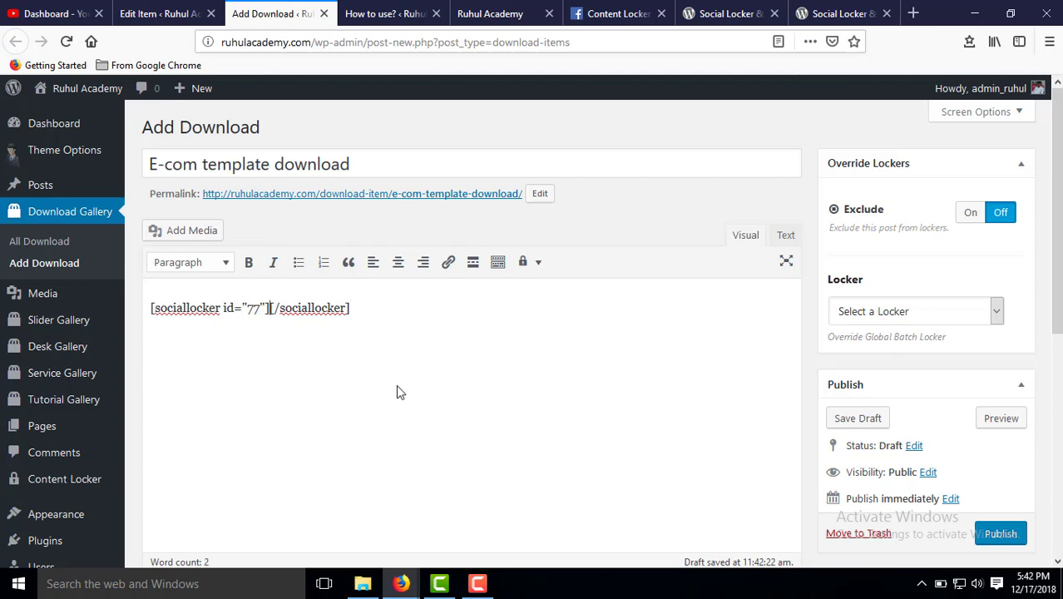
key("Return")
key("Return")
key("Return")
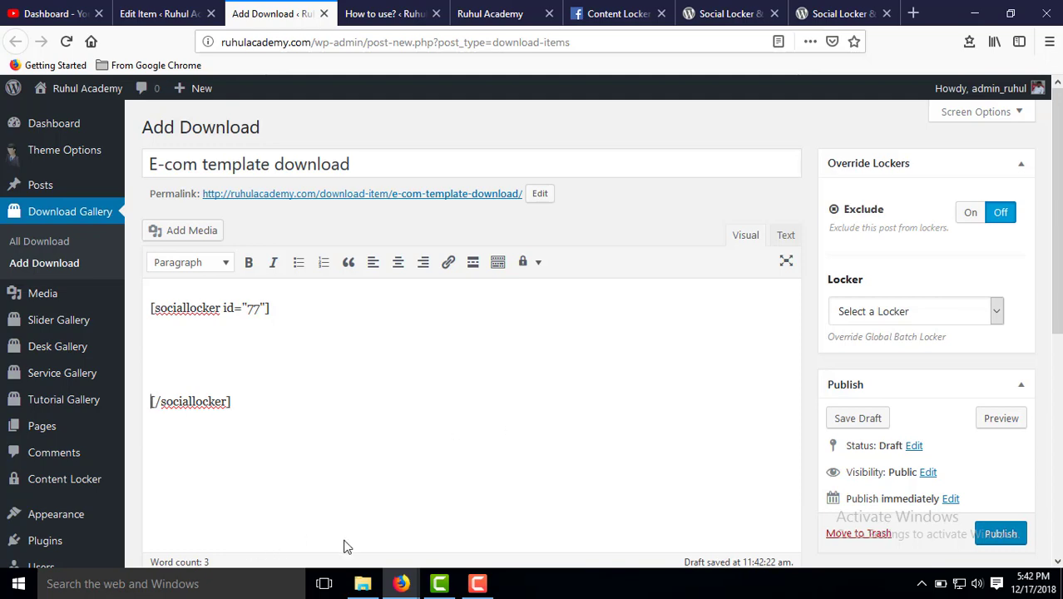
left_click(19, 583)
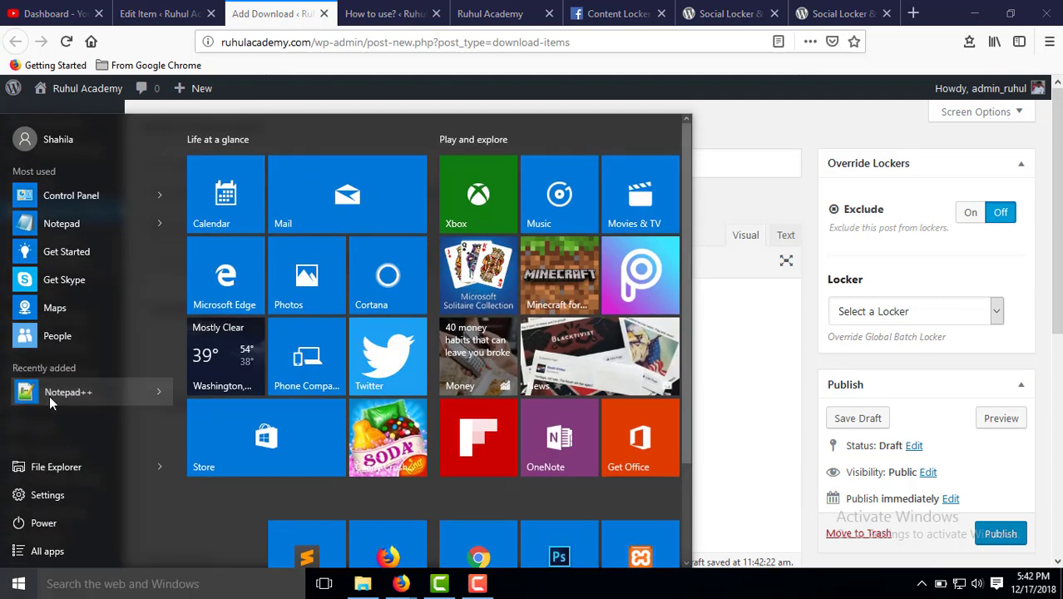
Copy the MediaFire download URL from Notepad++ and minimize Notepad++.
left_click(148, 401)
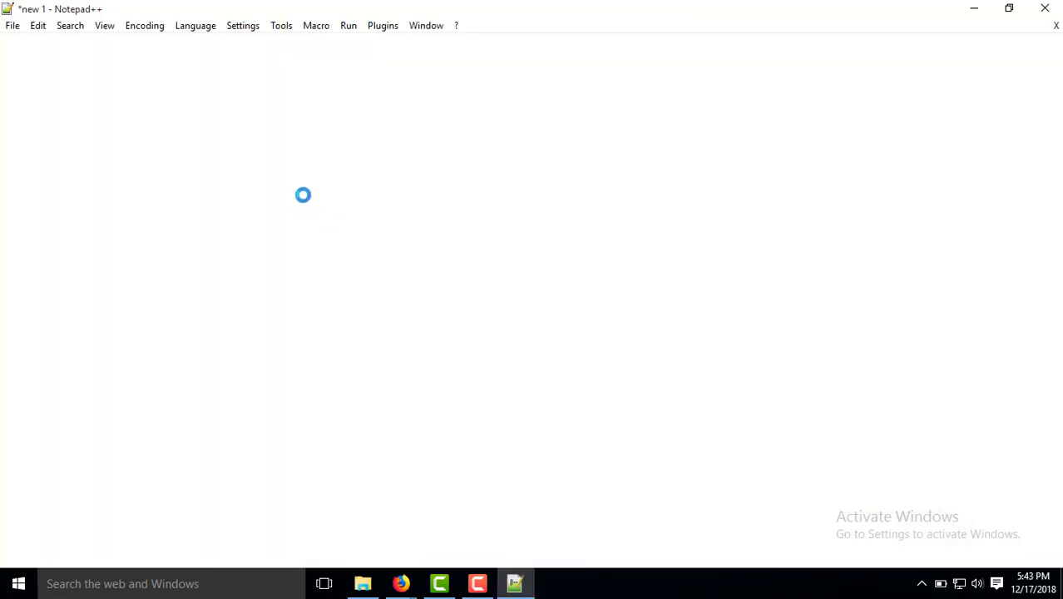
right_click(321, 86)
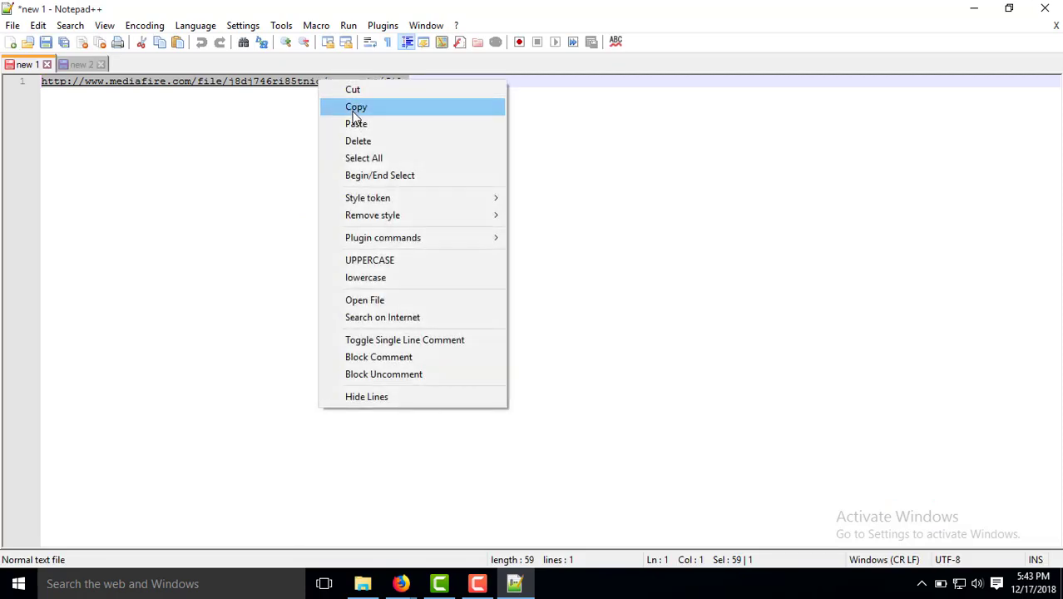
left_click(349, 104)
left_click(979, 8)
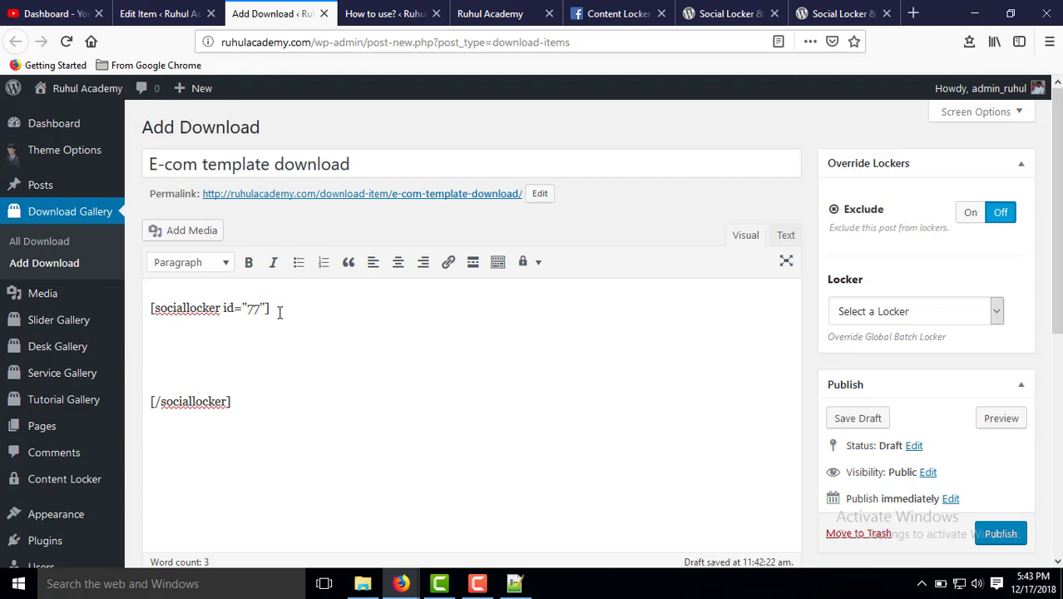
Paste the MediaFire URL as the link target in the full link options.
right_click(220, 349)
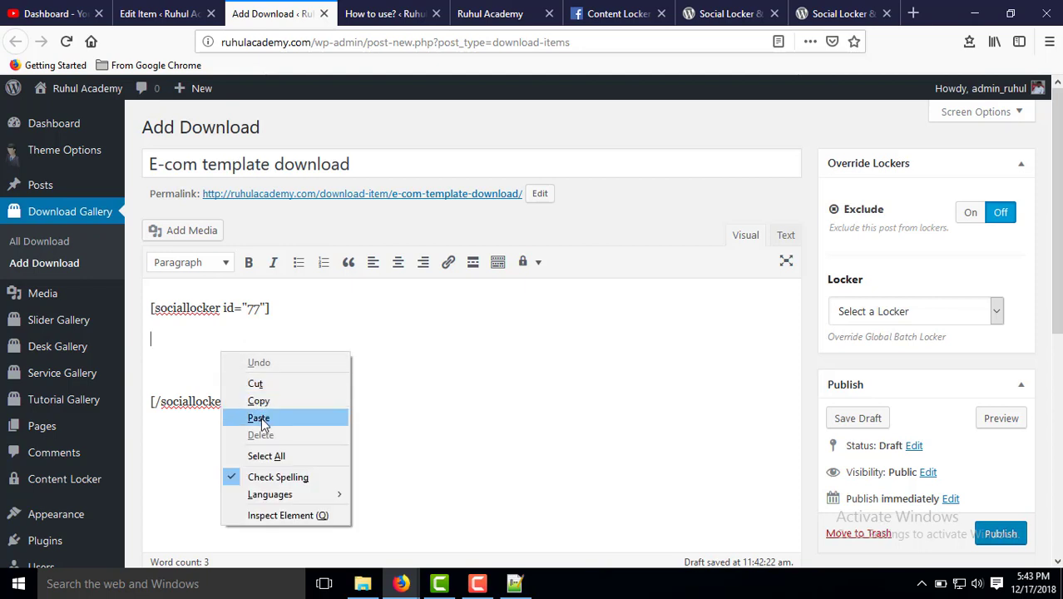
left_click(262, 417)
key("ctrl+z")
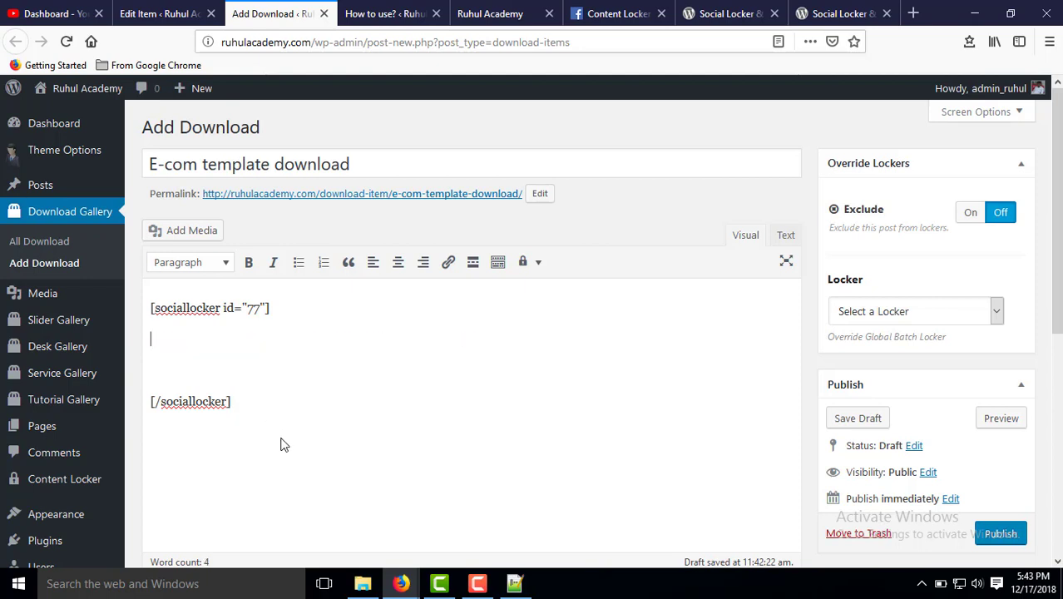
left_click(447, 262)
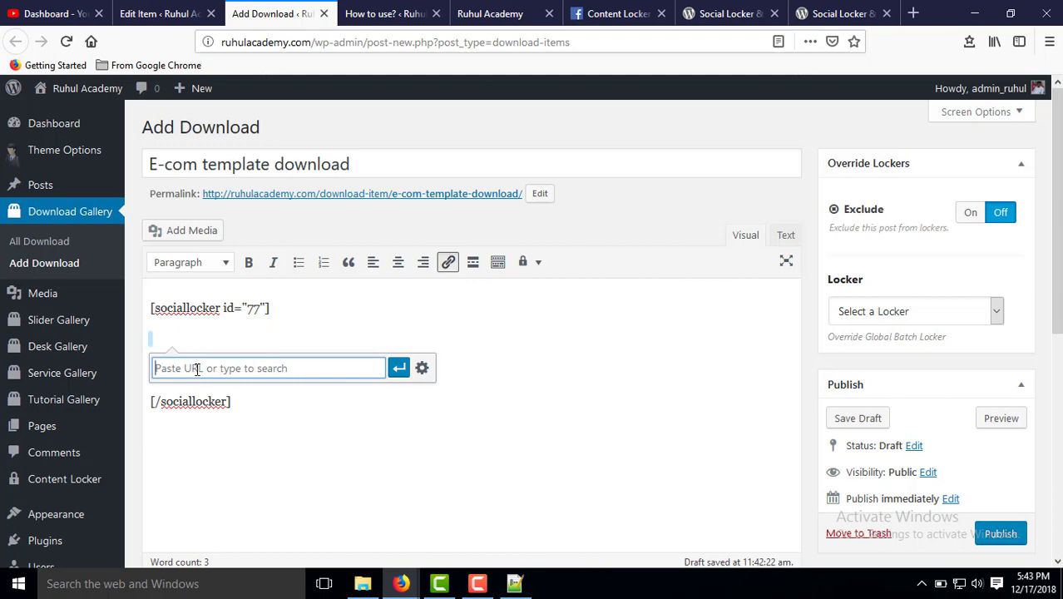
left_click(421, 368)
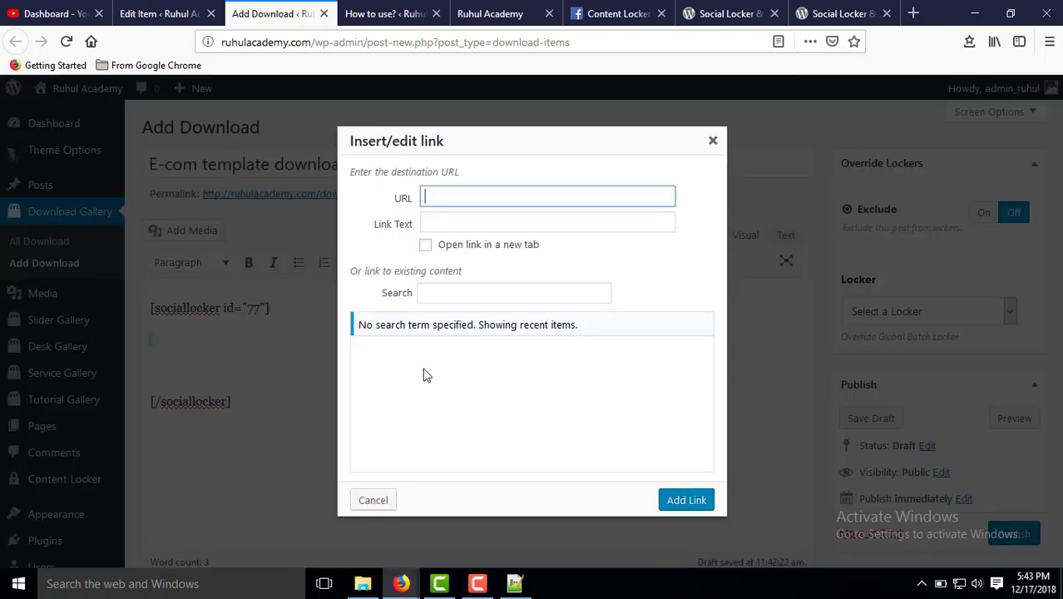
key("ctrl+v")
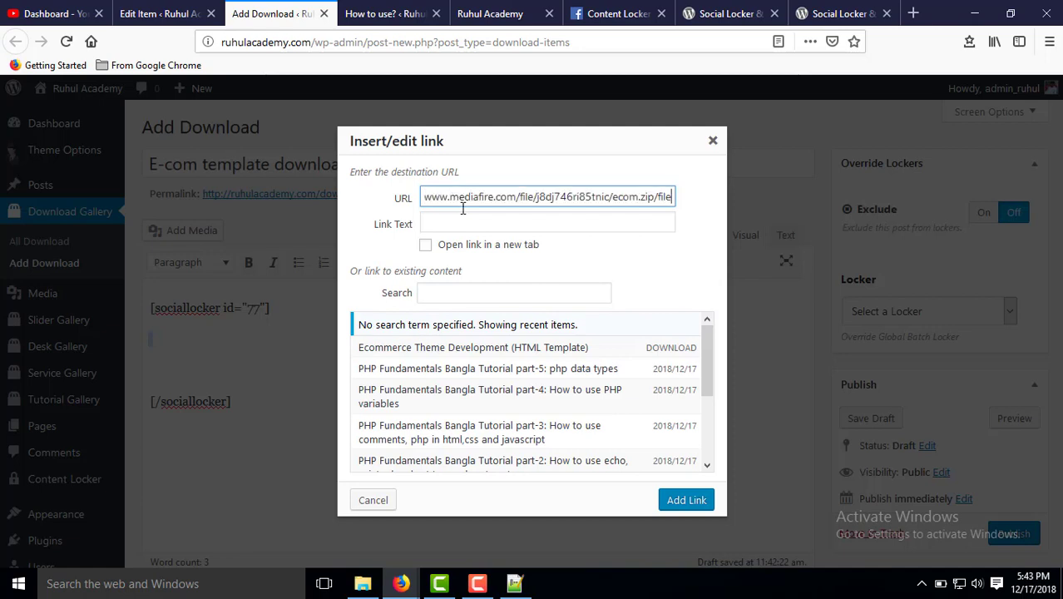
Set link text 'Ecom Template Download', make it open in a new tab, and add it.
left_click(471, 223)
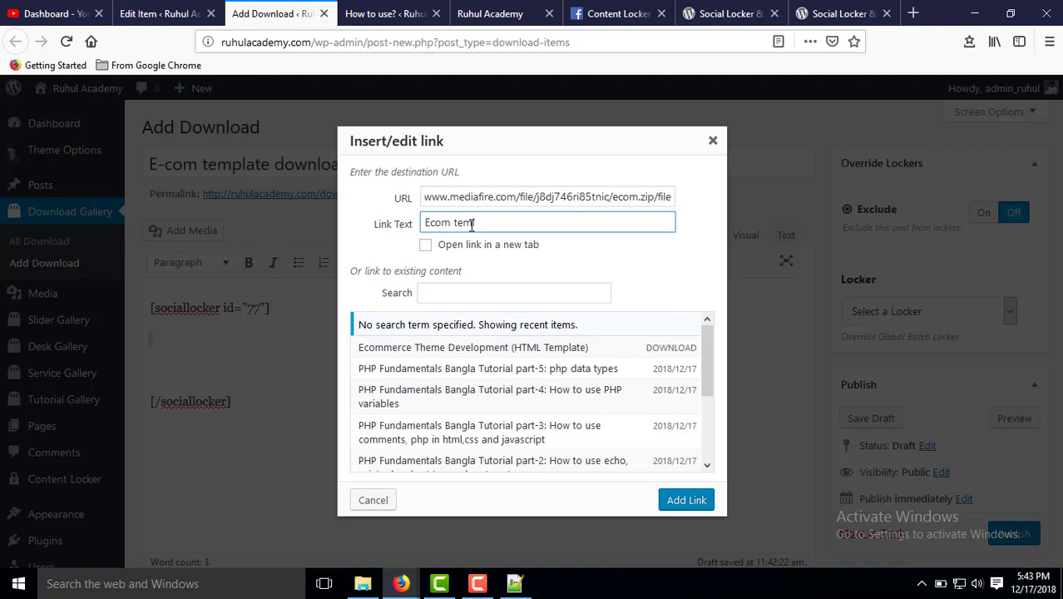
type("Ecom temlate")
double_click(477, 218)
type("Tre")
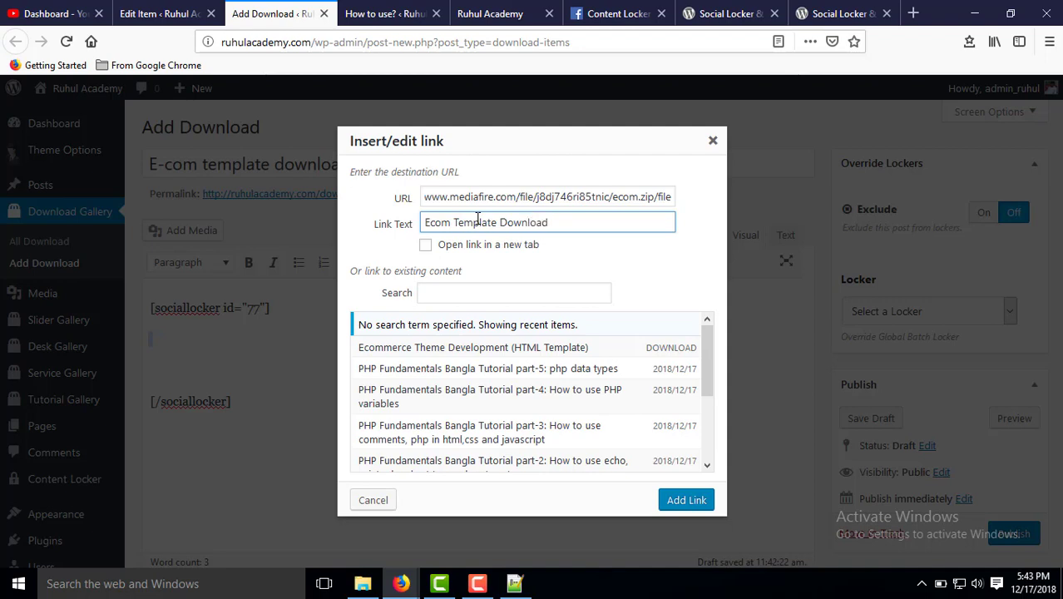
left_click(425, 246)
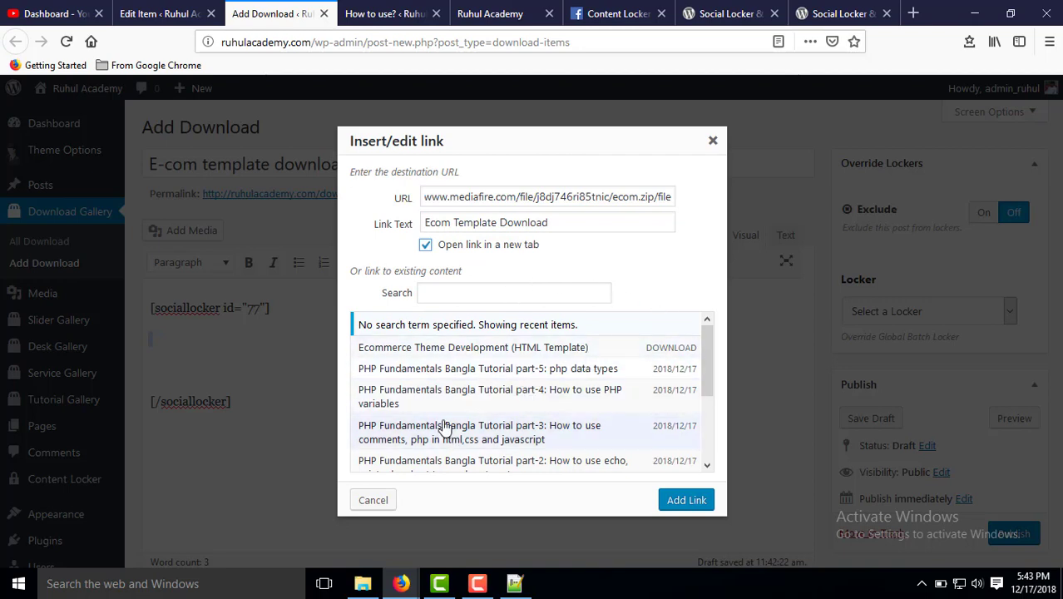
scroll(449, 424, "down", 3)
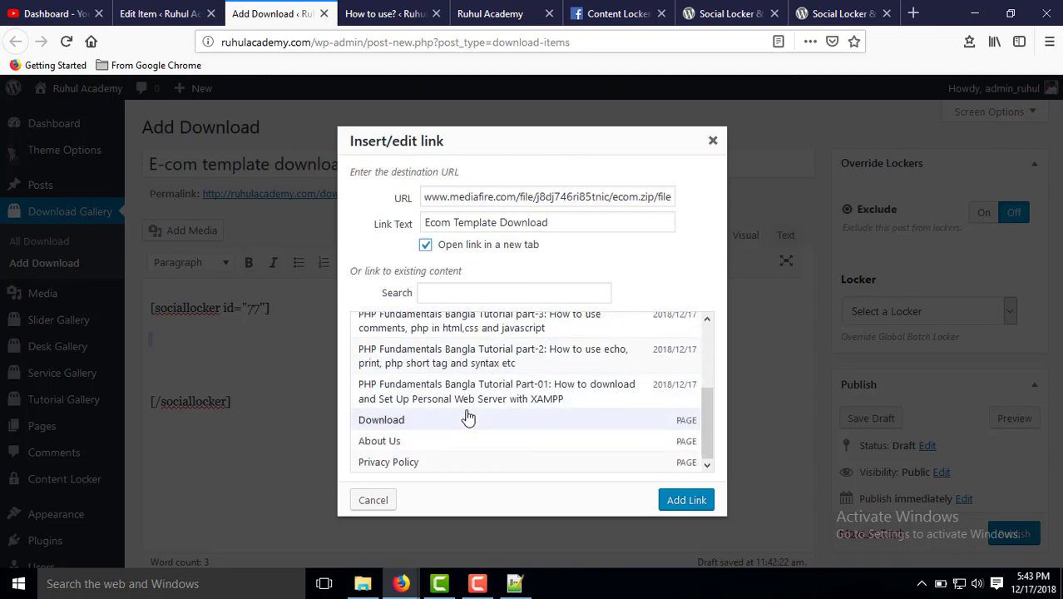
scroll(468, 415, "up", 5)
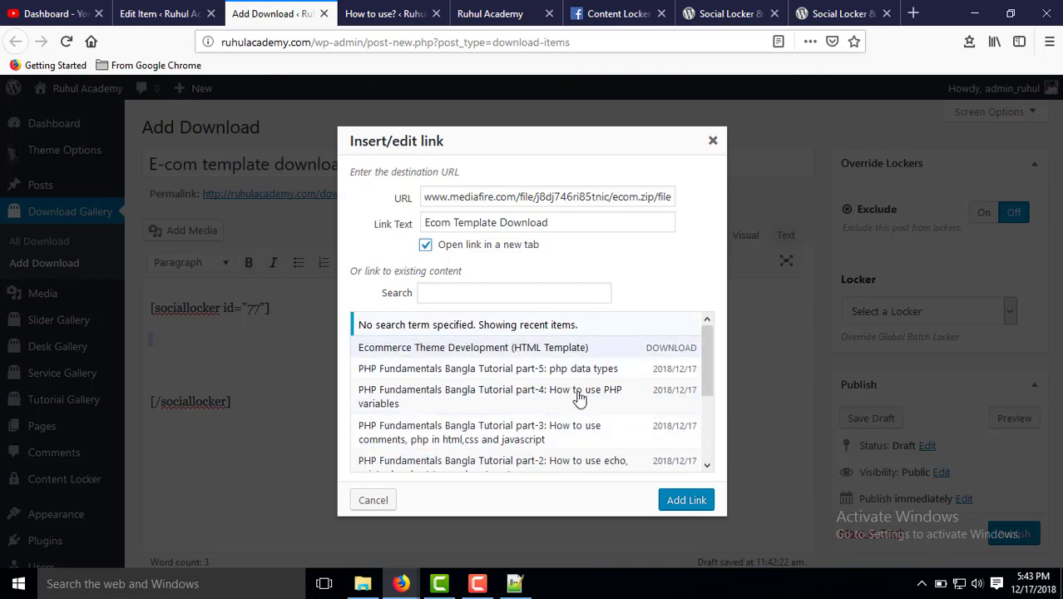
left_click(693, 500)
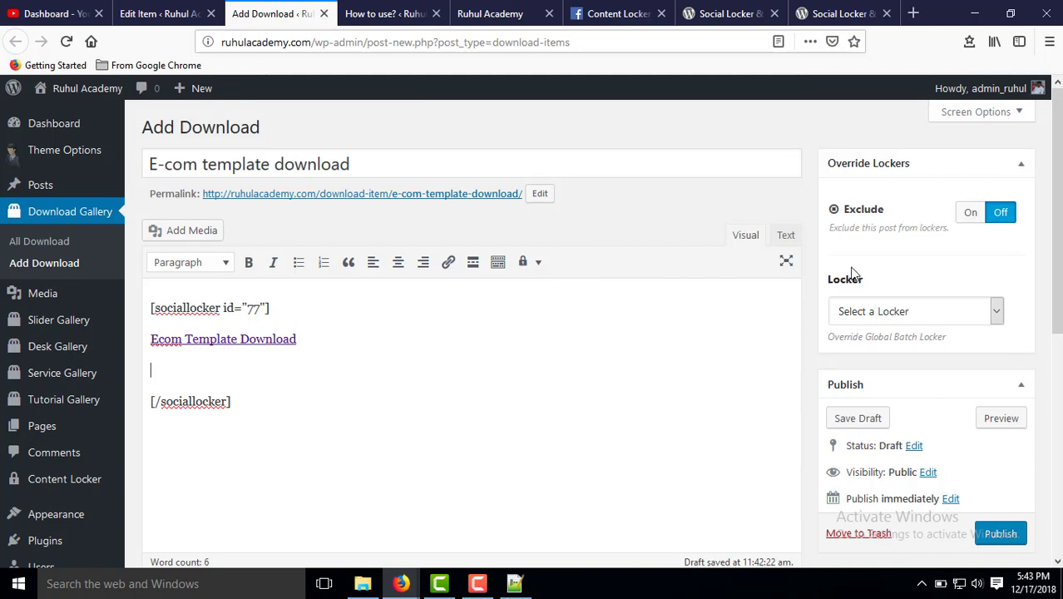
Publish the download post and view its live locked page in a new tab.
left_click(1006, 533)
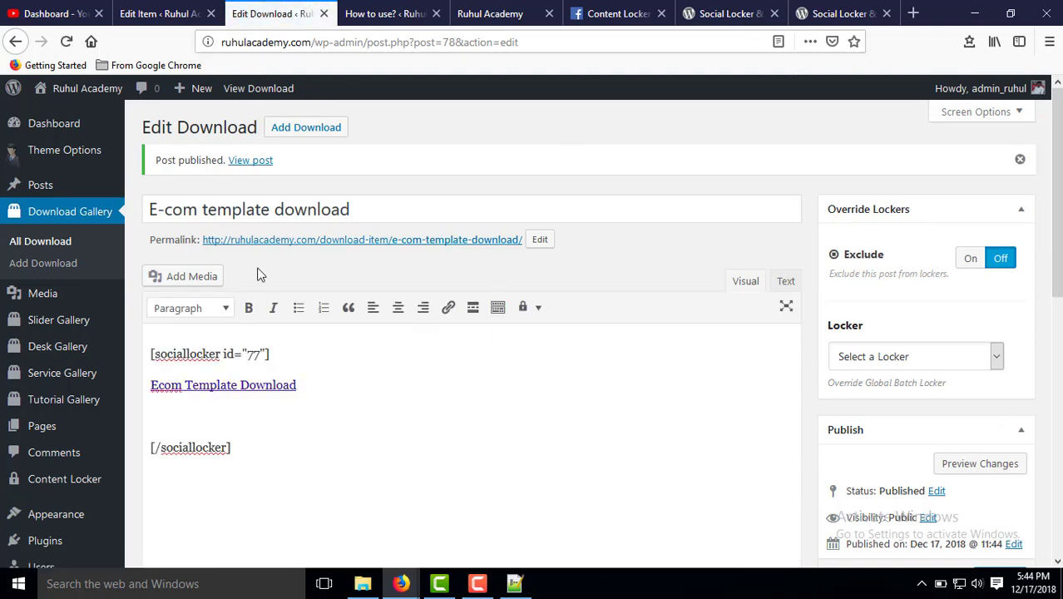
right_click(360, 240)
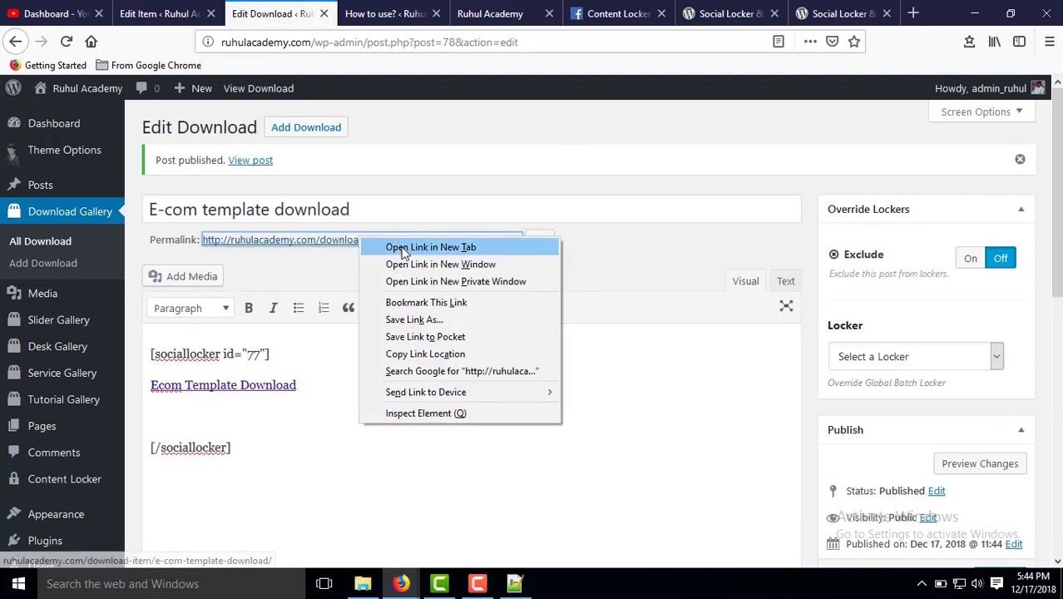
left_click(430, 247)
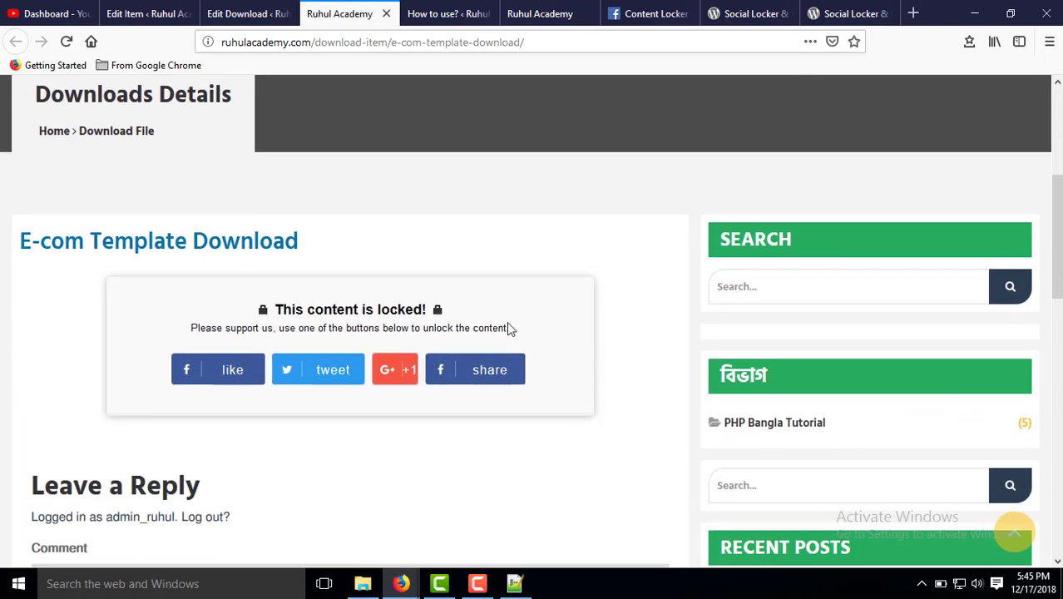
mouse_move(223, 383)
mouse_move(472, 379)
left_click(209, 11)
Deactivate the locker's Like, Tweet, +1 and Follow unlock buttons.
left_click(124, 8)
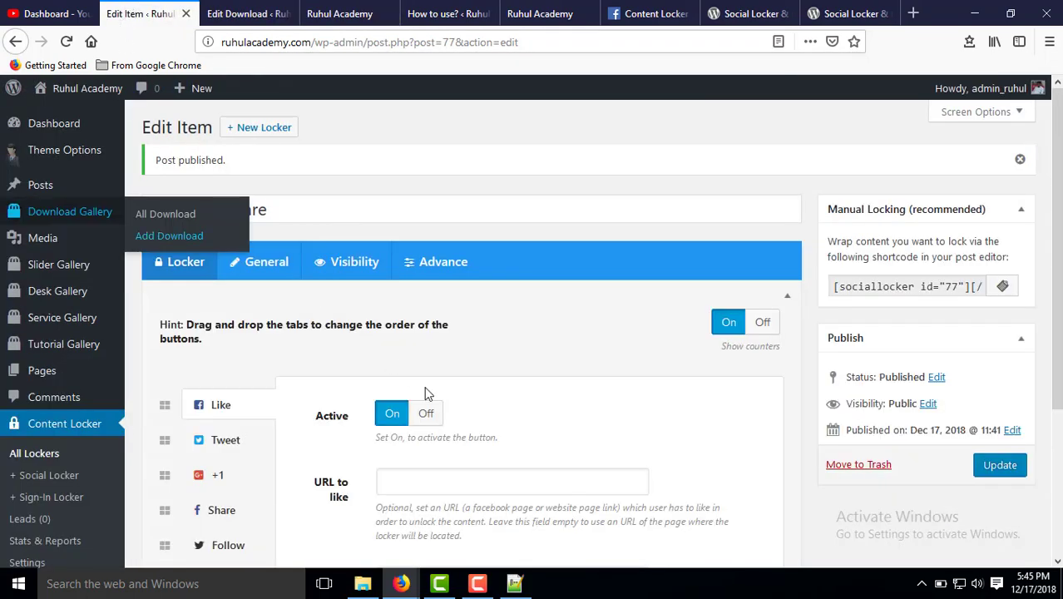
scroll(426, 392, "down", 2)
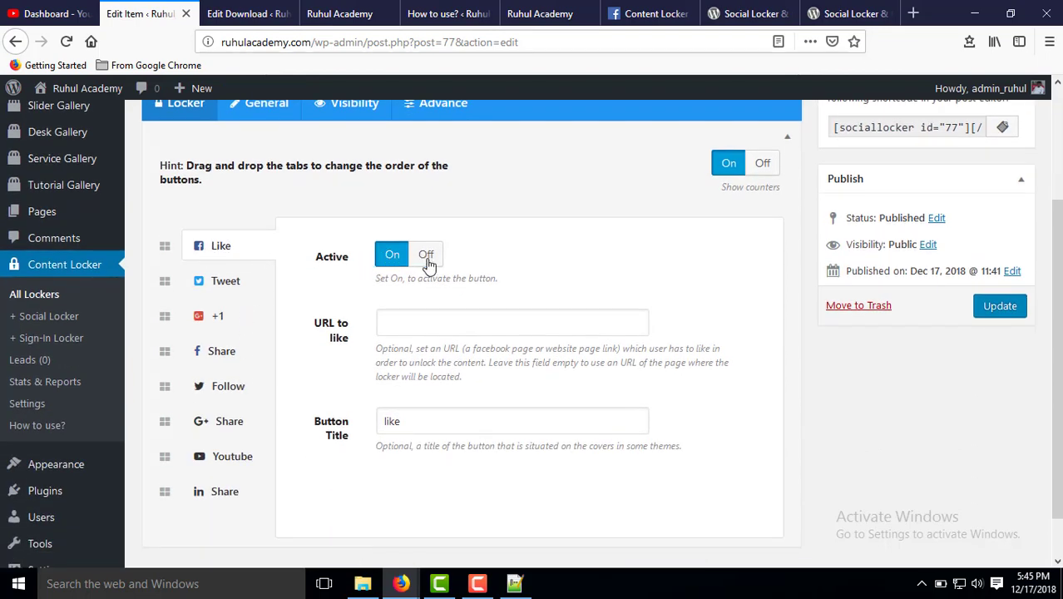
left_click(427, 264)
left_click(216, 286)
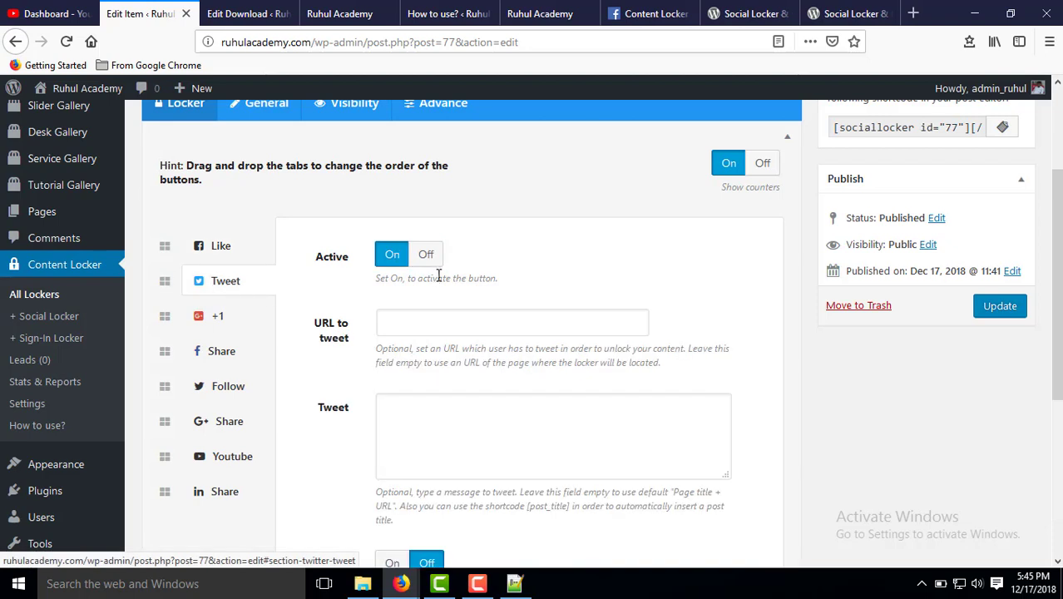
left_click(426, 256)
left_click(215, 313)
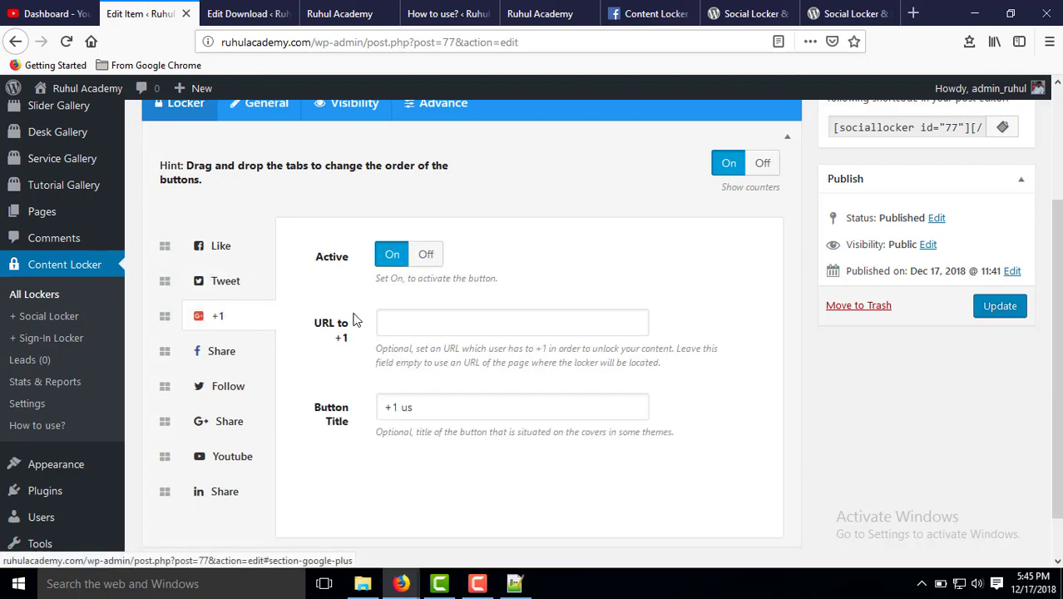
left_click(426, 255)
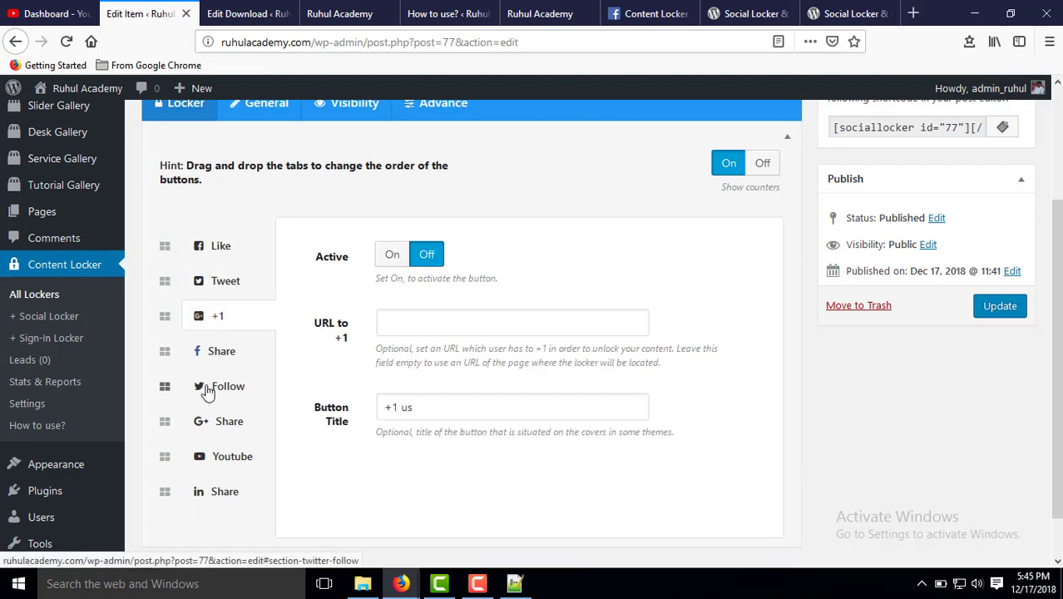
left_click(208, 389)
left_click(426, 407)
Check the Google+ Share, YouTube, LinkedIn and Facebook Share tabs, then update the locker.
left_click(220, 424)
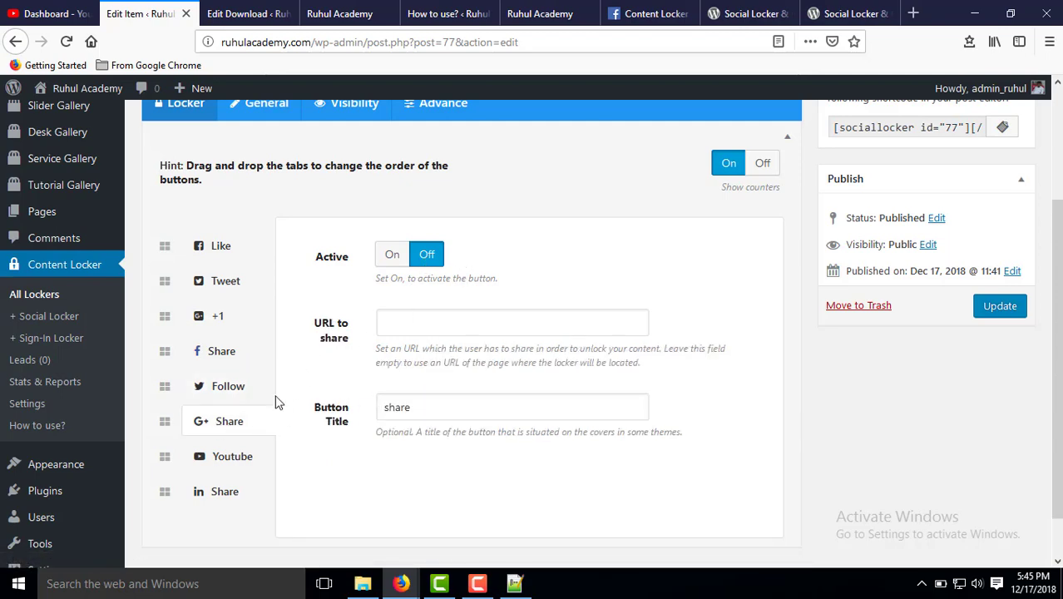
scroll(278, 401, "down", 1)
left_click(232, 410)
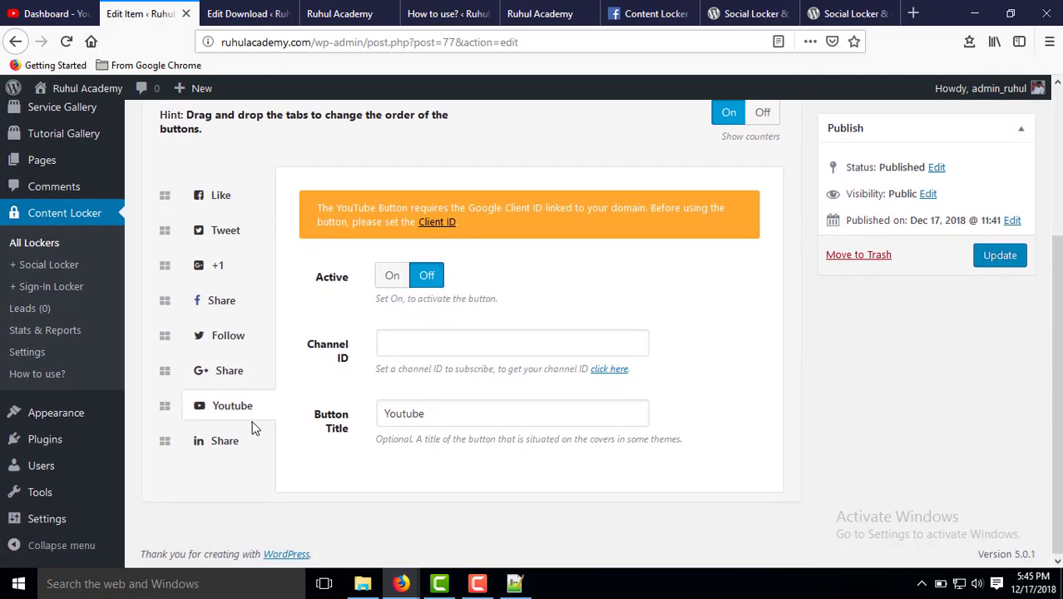
left_click(231, 443)
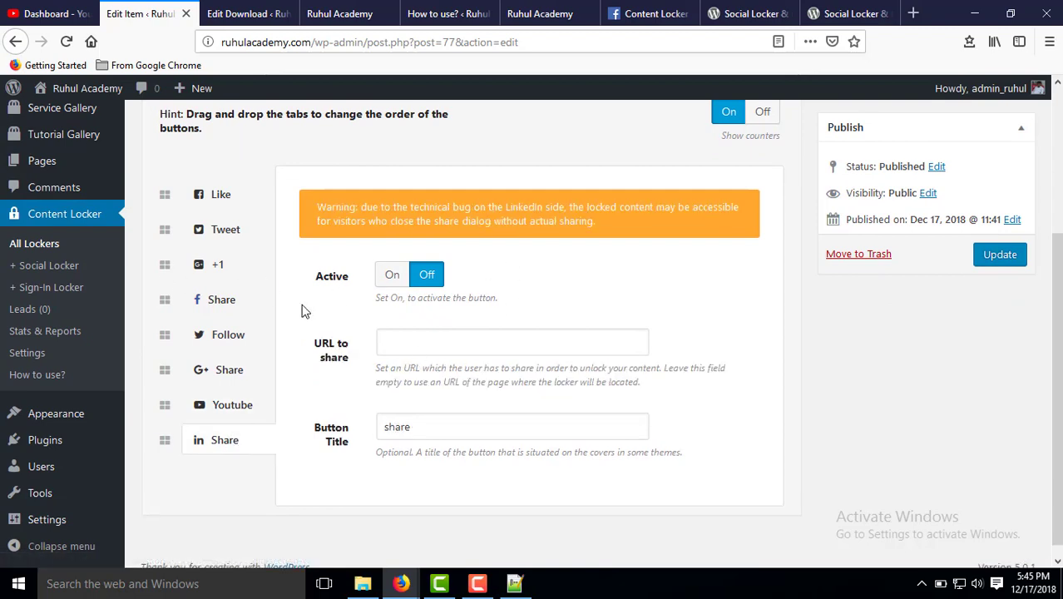
scroll(275, 304, "up", 3)
left_click(214, 466)
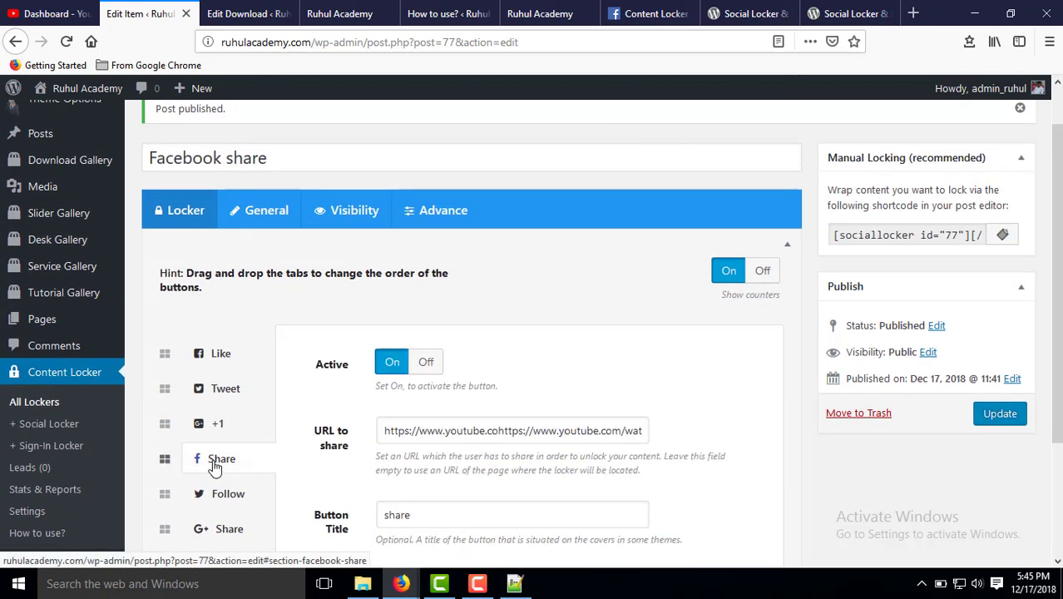
left_click(997, 425)
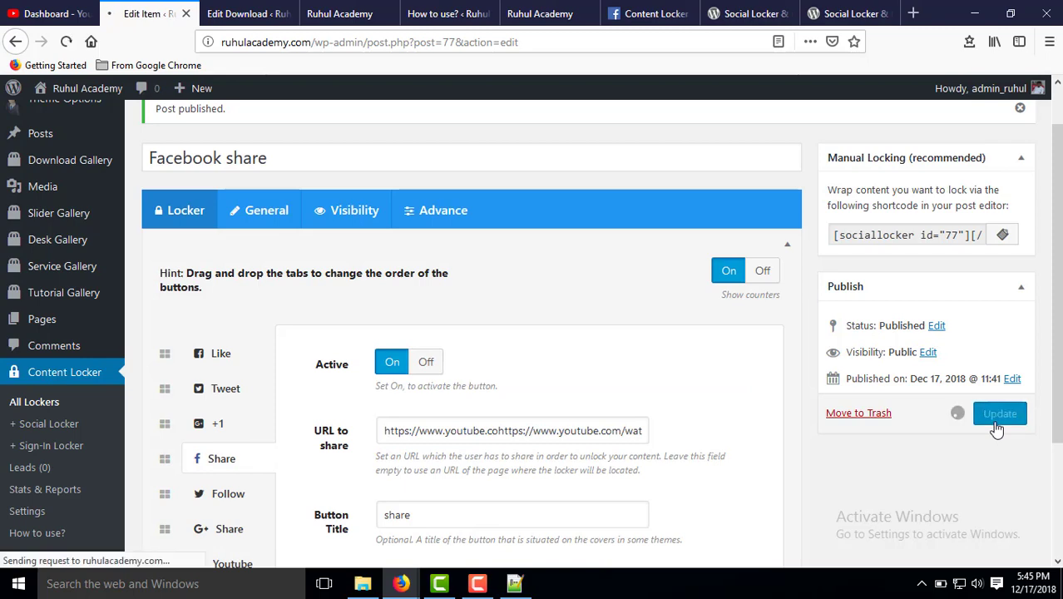
left_click(341, 13)
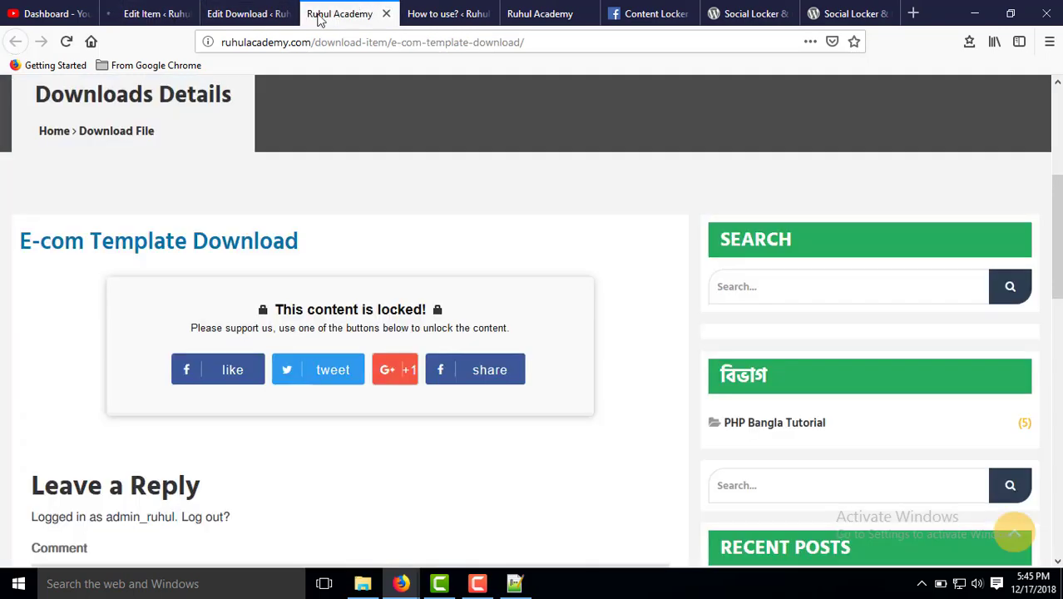
Reload the live download page to confirm only the Facebook share button remains.
left_click(308, 41)
key("Return")
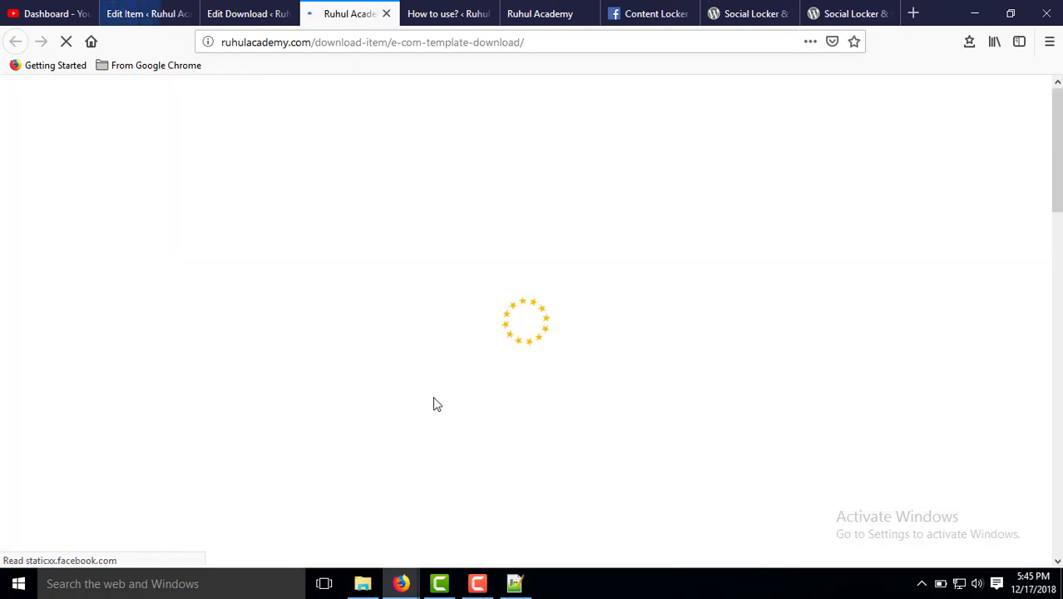
scroll(294, 409, "down", 5)
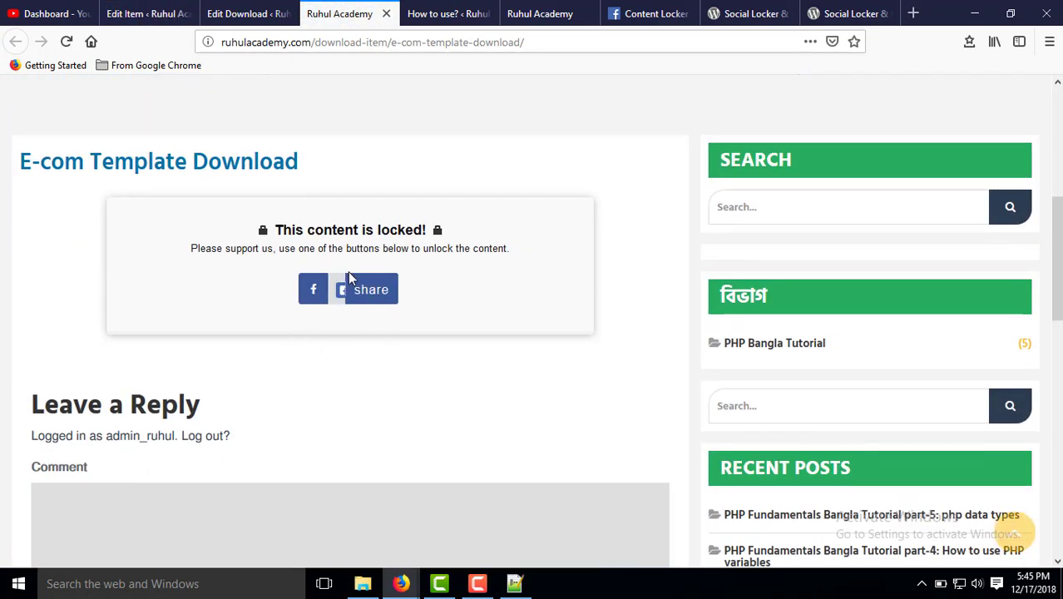
left_click_drag(283, 232, 434, 242)
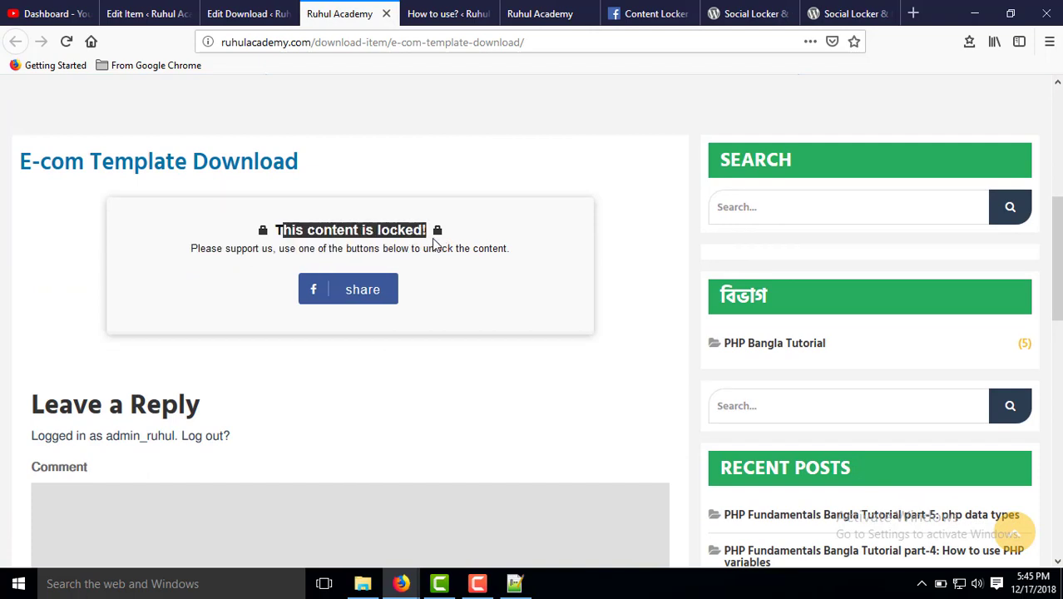
left_click(314, 225)
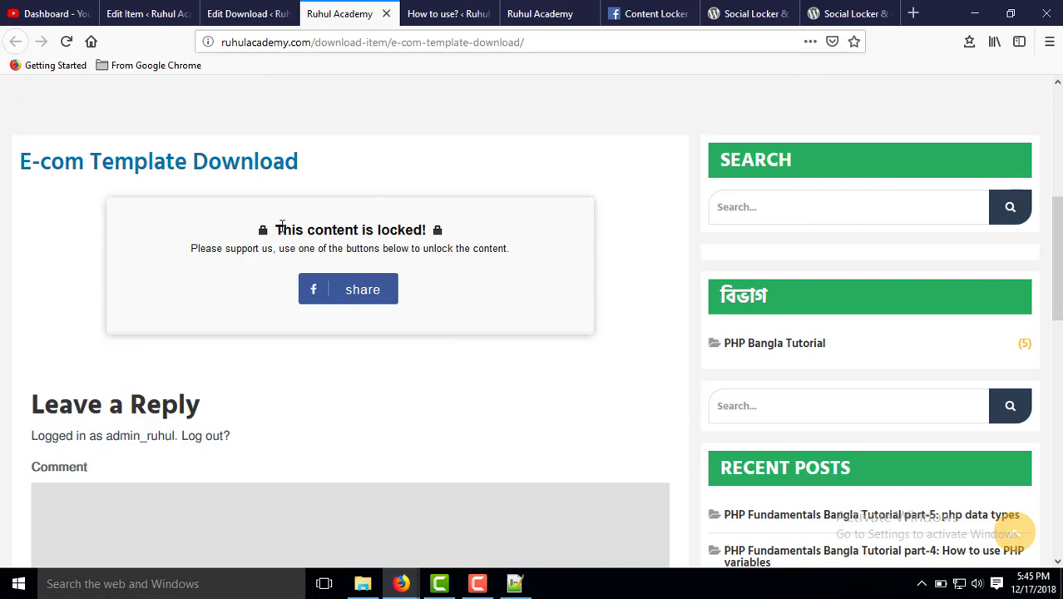
left_click_drag(281, 225, 411, 226)
left_click(250, 13)
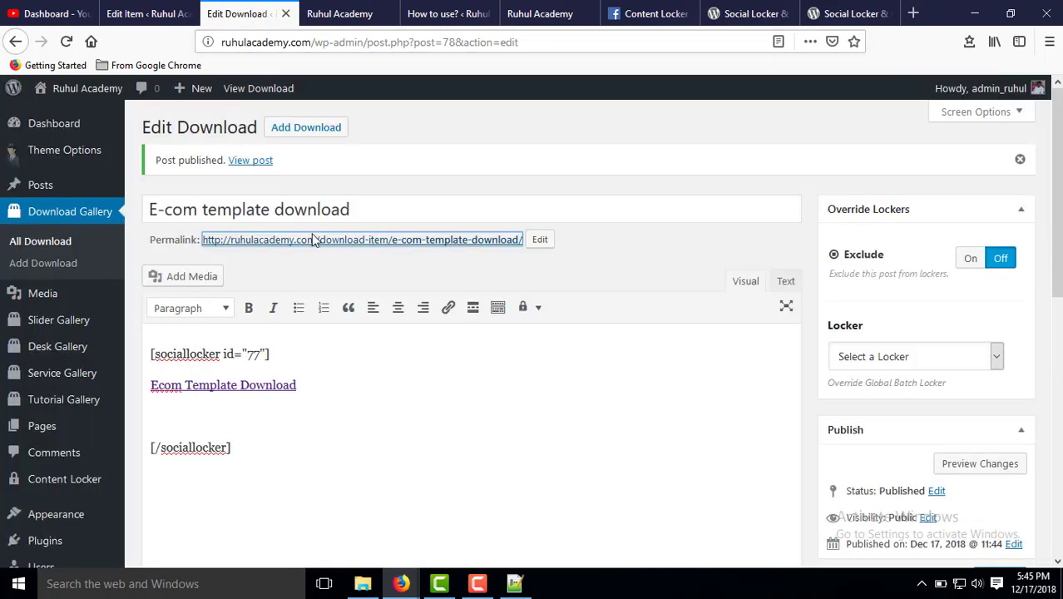
left_click(156, 13)
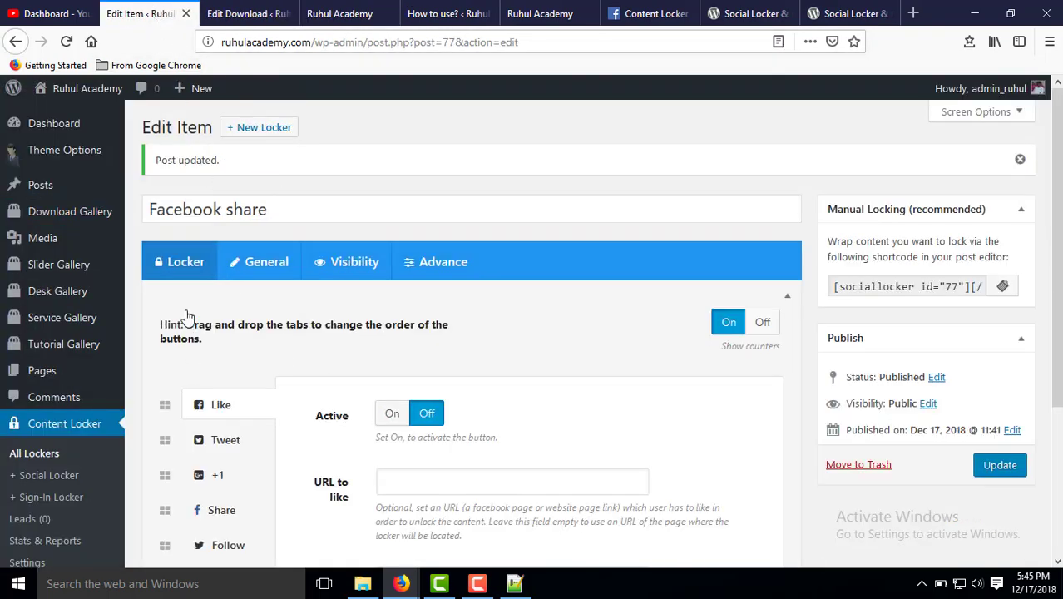
scroll(209, 340, "down", 4)
scroll(218, 257, "up", 4)
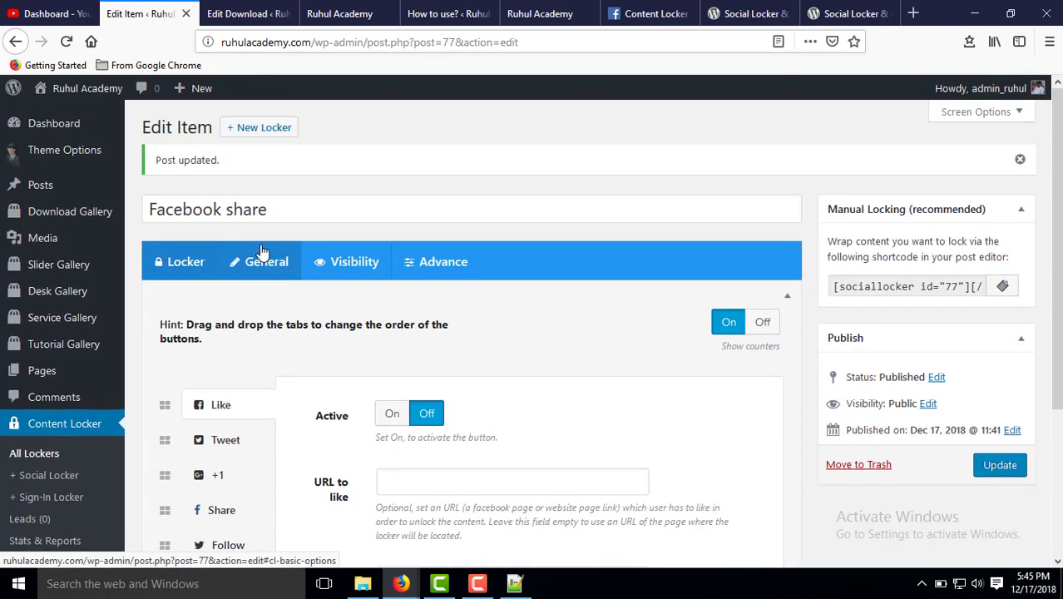
Change the Locker Box Title to 'This file is locked!' on the General tab.
left_click(267, 265)
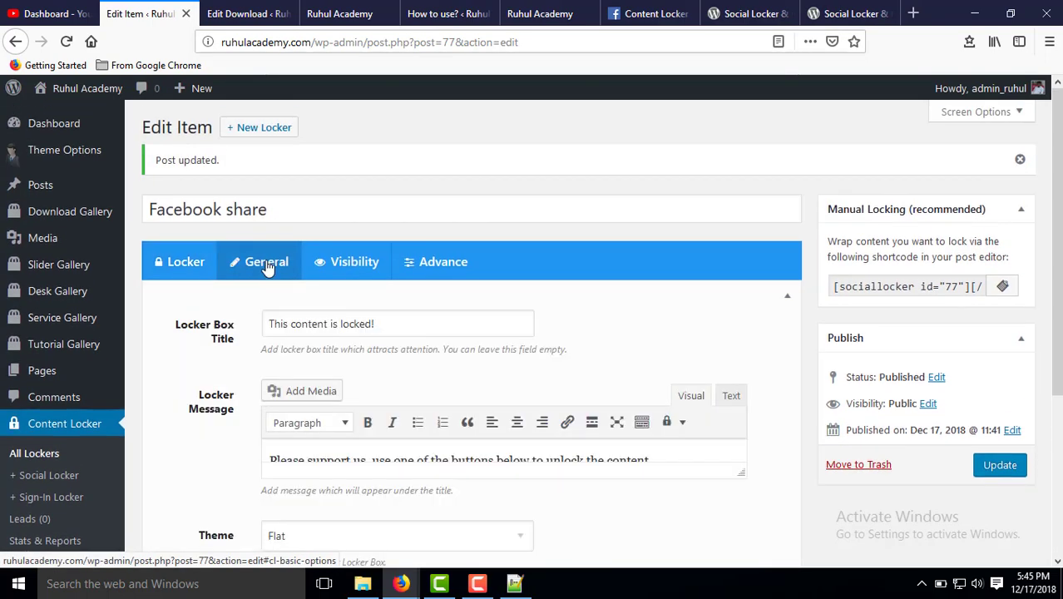
scroll(282, 274, "down", 2)
left_click(412, 243)
triple_click(333, 240)
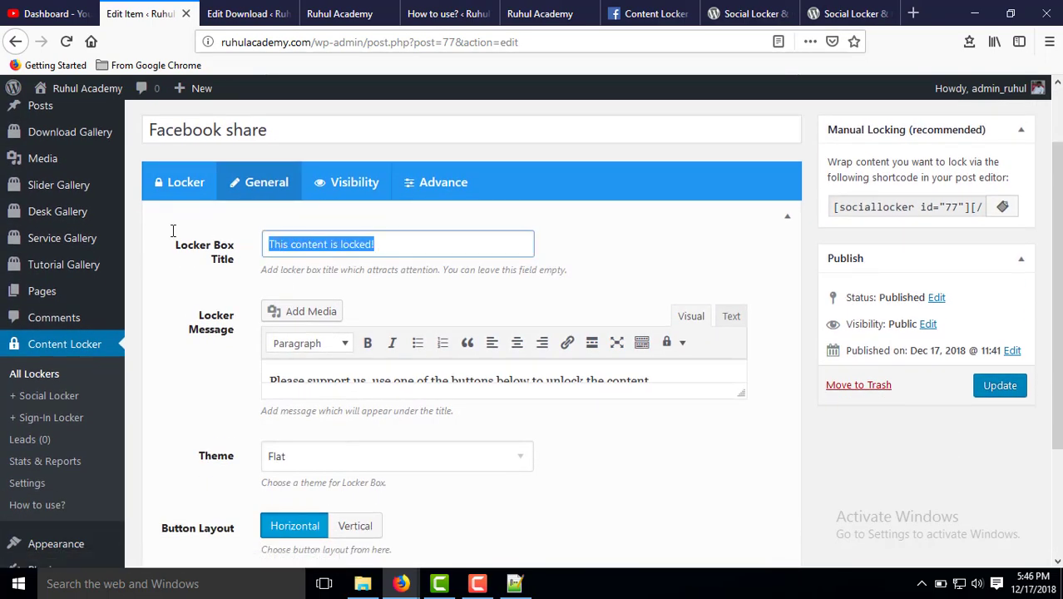
left_click(385, 242)
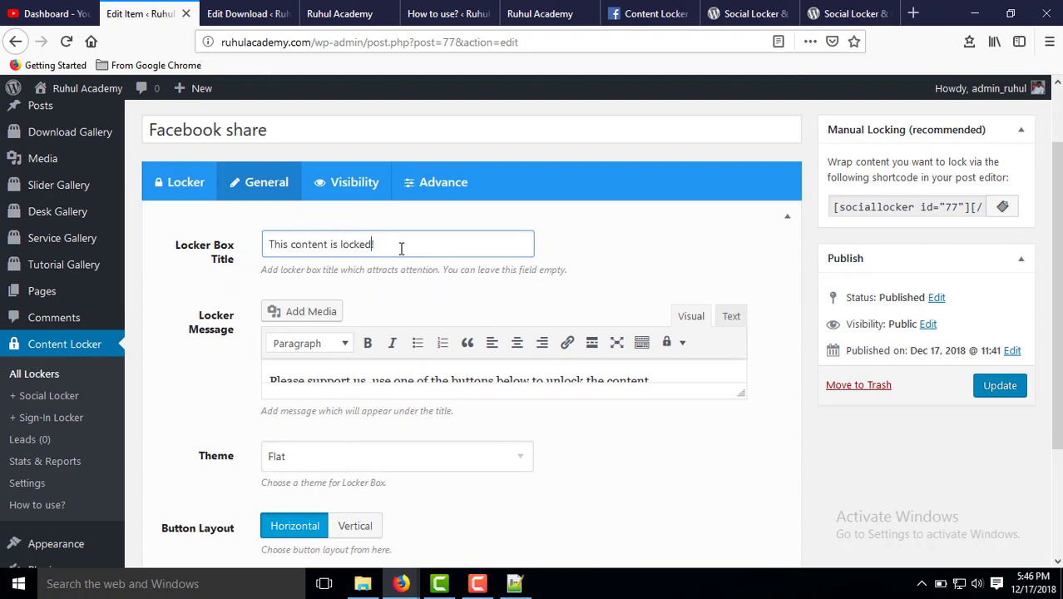
left_click_drag(401, 247, 295, 246)
double_click(299, 242)
type("fi")
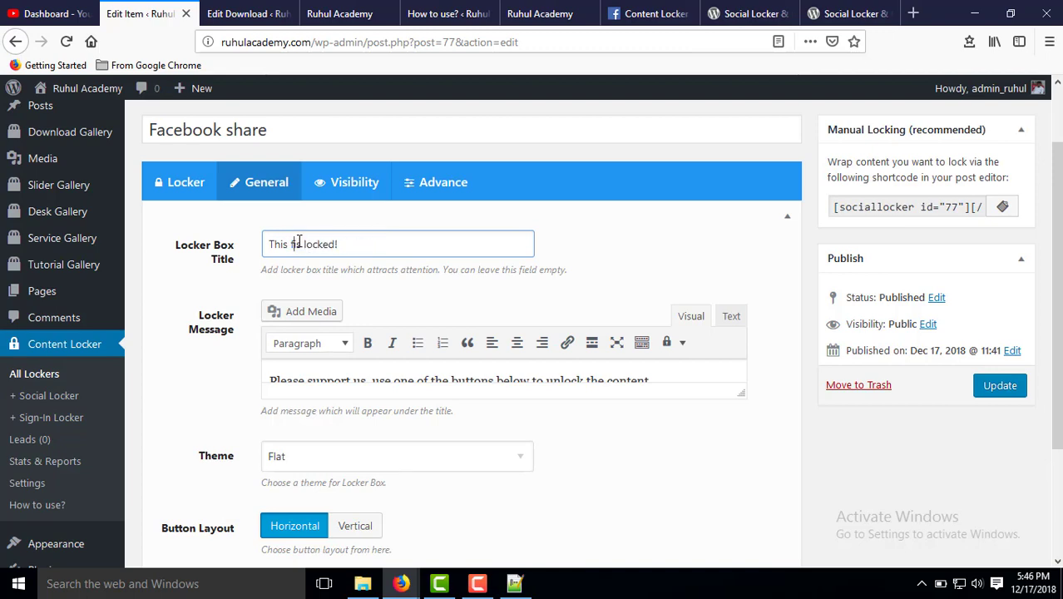
type("le")
Compare the locker's message text with the live download page.
scroll(496, 291, "down", 3)
left_click_drag(410, 239, 391, 263)
left_click(339, 13)
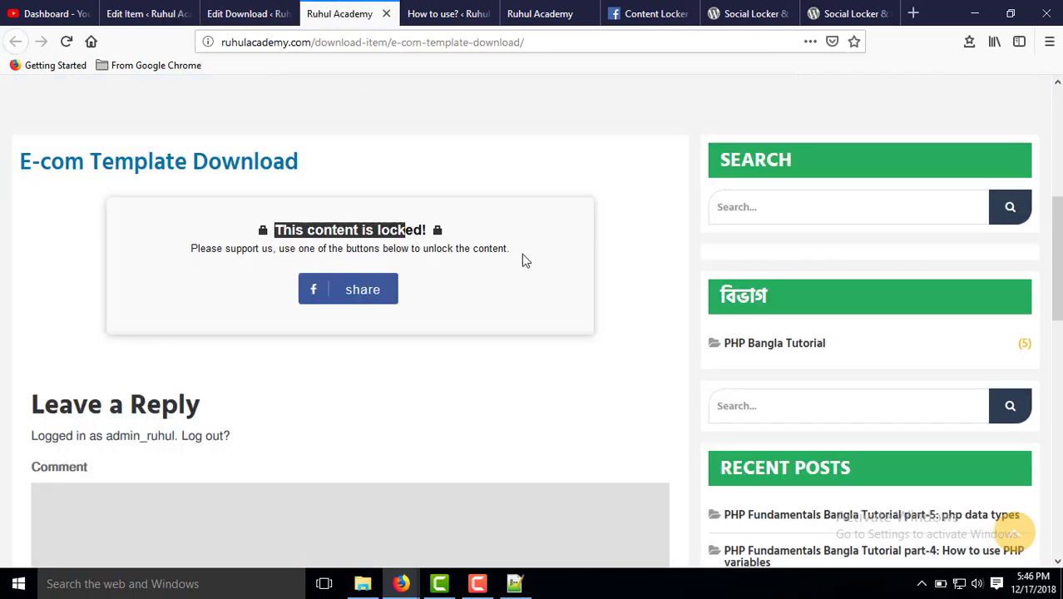
left_click_drag(522, 260, 190, 247)
left_click(239, 15)
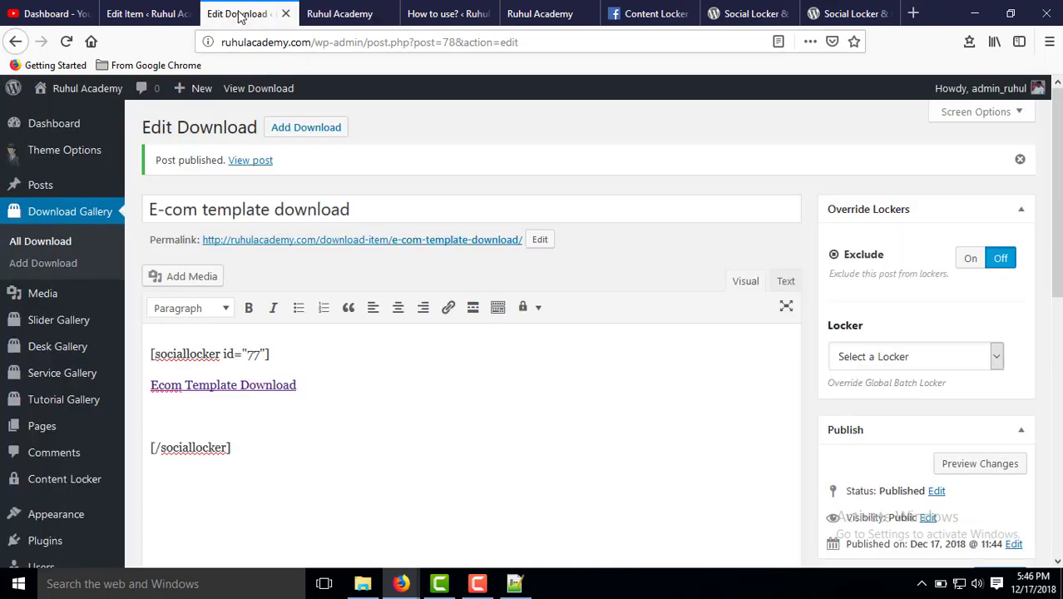
scroll(274, 349, "down", 2)
left_click(130, 20)
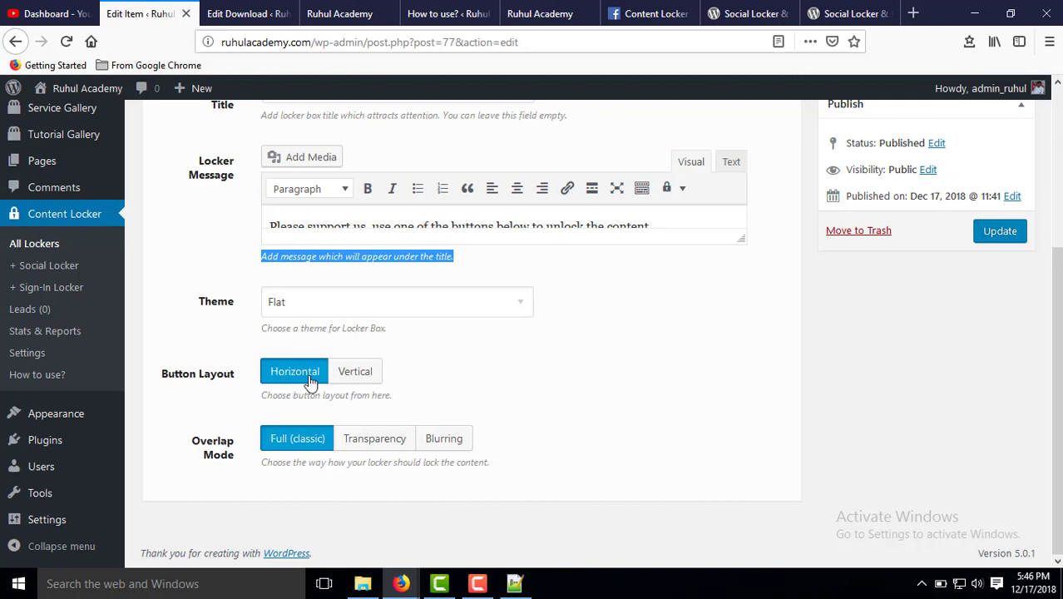
Try the Vertical button layout, revert to Horizontal, and show the Visibility settings.
left_click(357, 376)
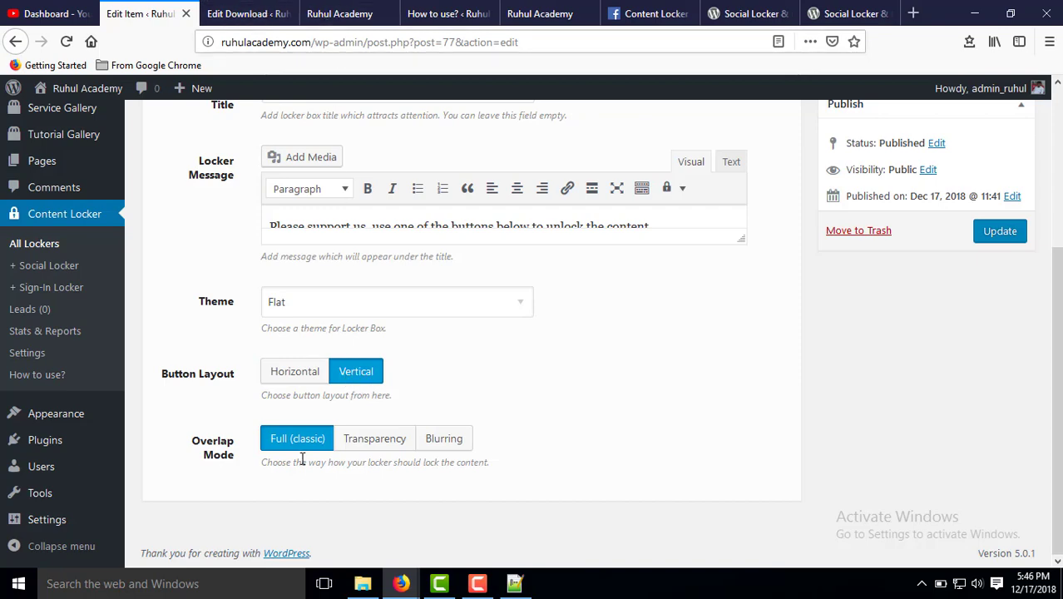
left_click(318, 11)
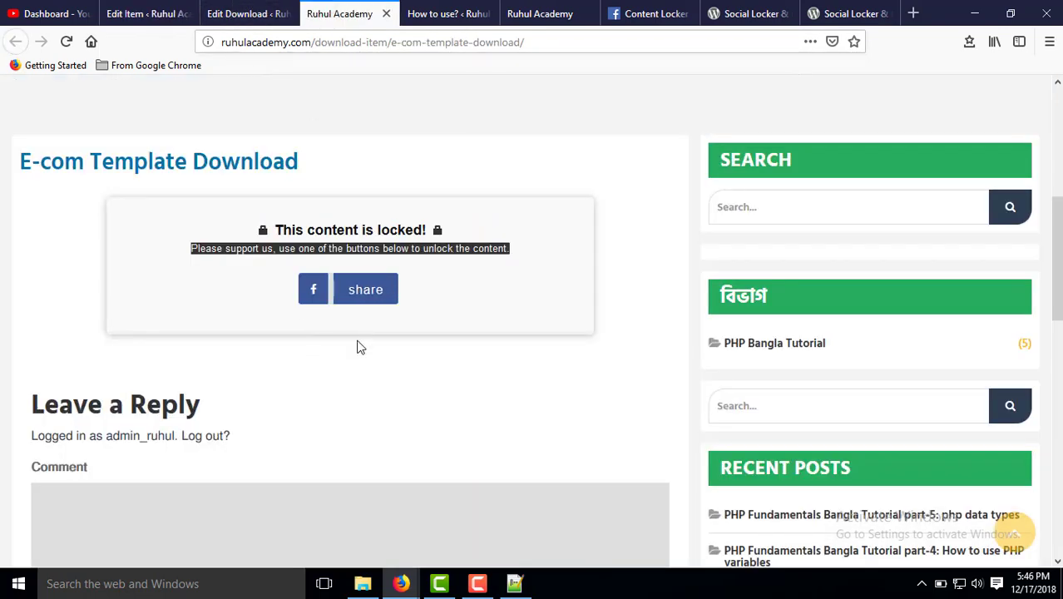
left_click(243, 13)
left_click(143, 14)
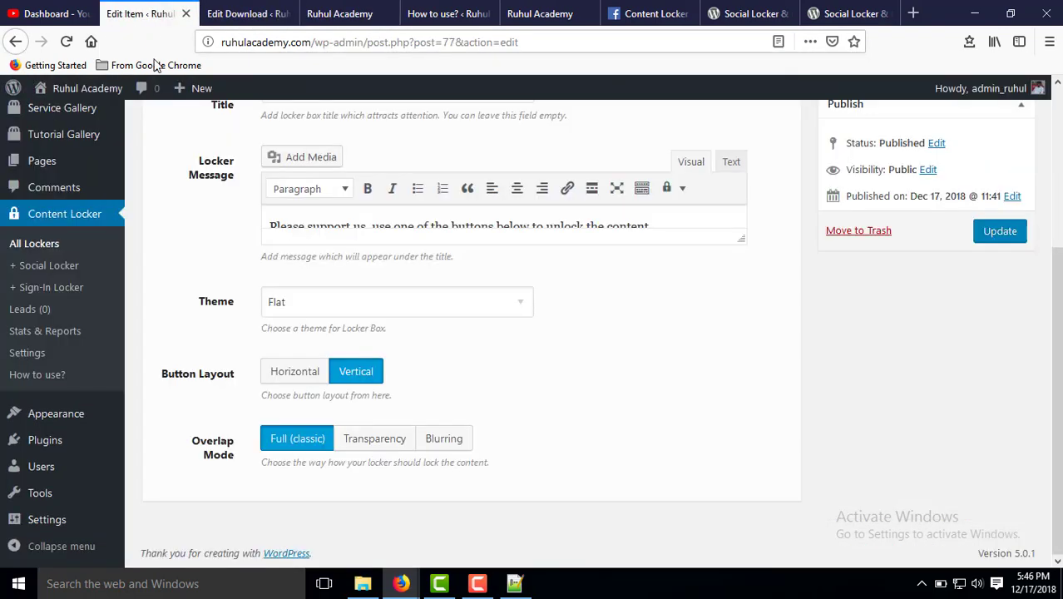
left_click(295, 375)
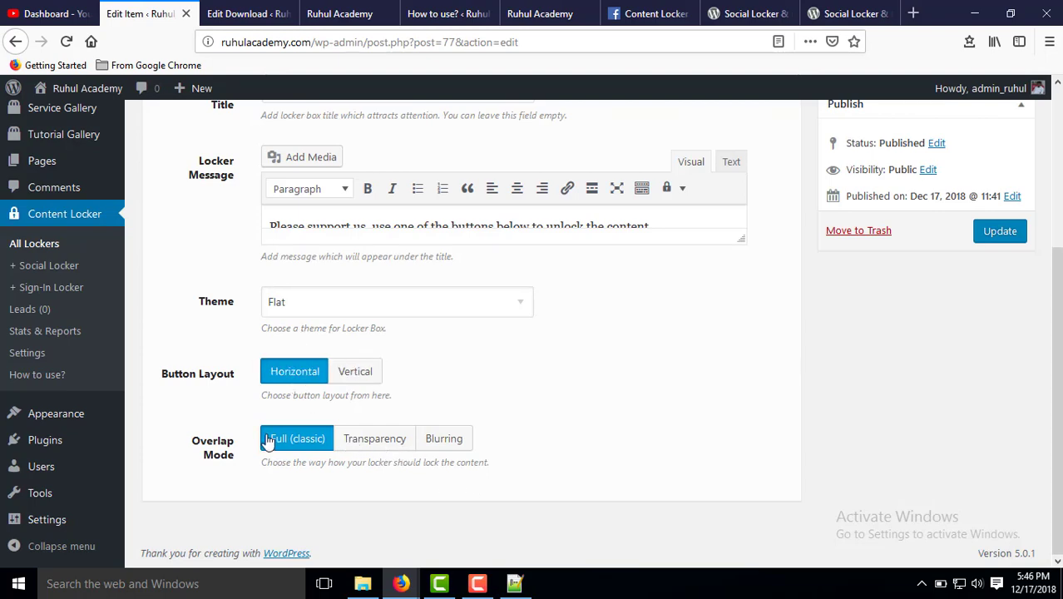
scroll(326, 457, "up", 4)
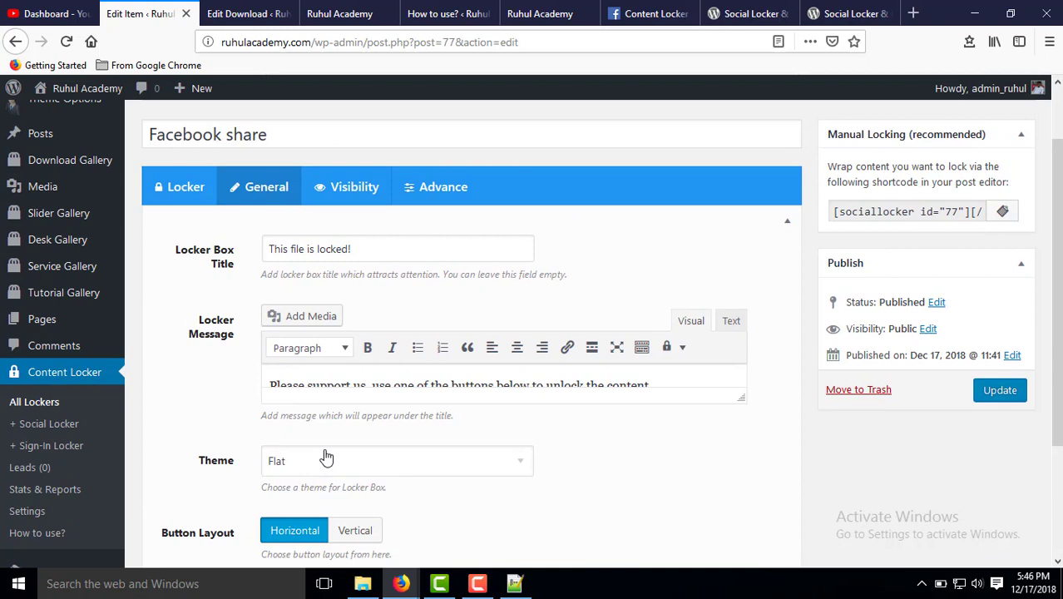
left_click(346, 190)
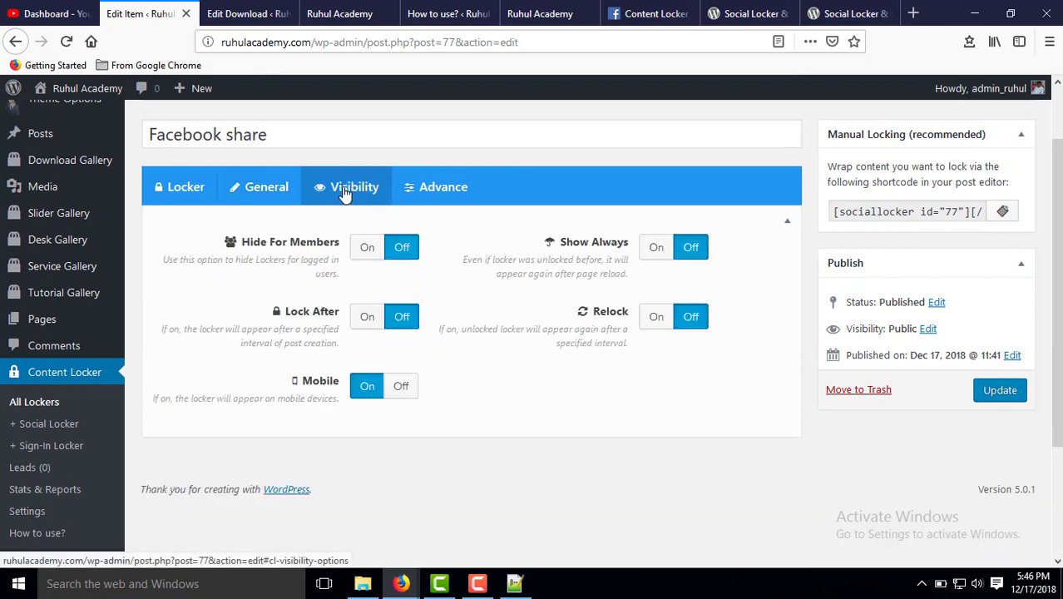
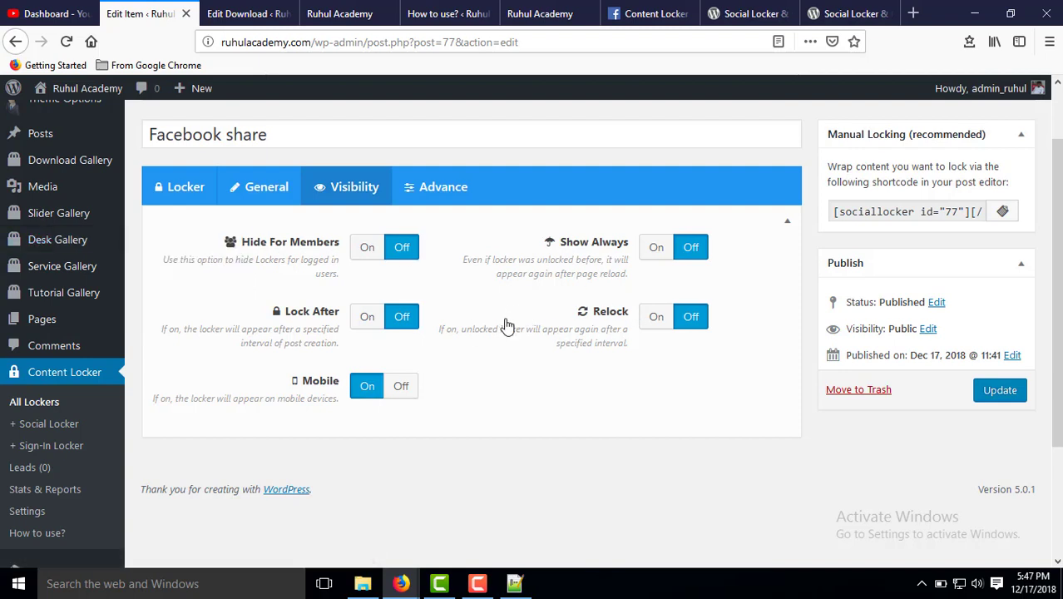
Set the Facebook share locker's Advance Timer Interval to 10 and save the update.
left_click(443, 188)
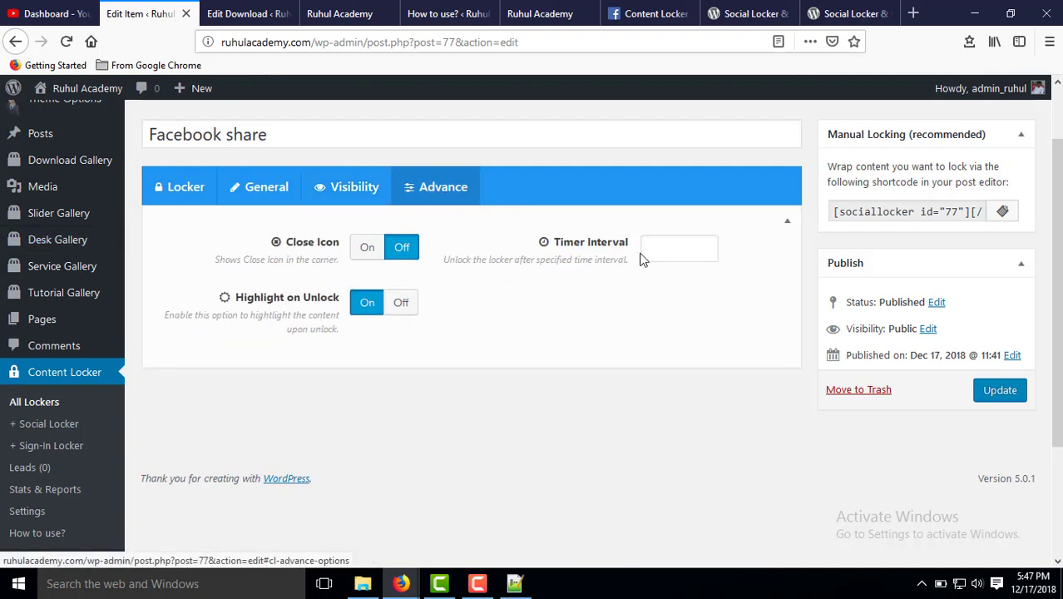
left_click(675, 246)
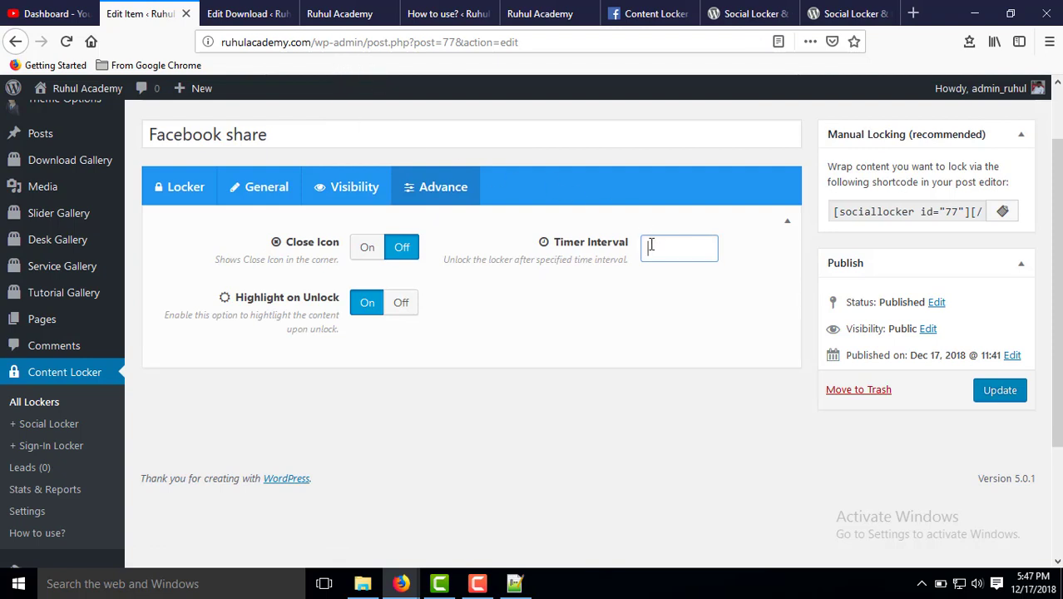
left_click(652, 245)
left_click(649, 271)
double_click(643, 247)
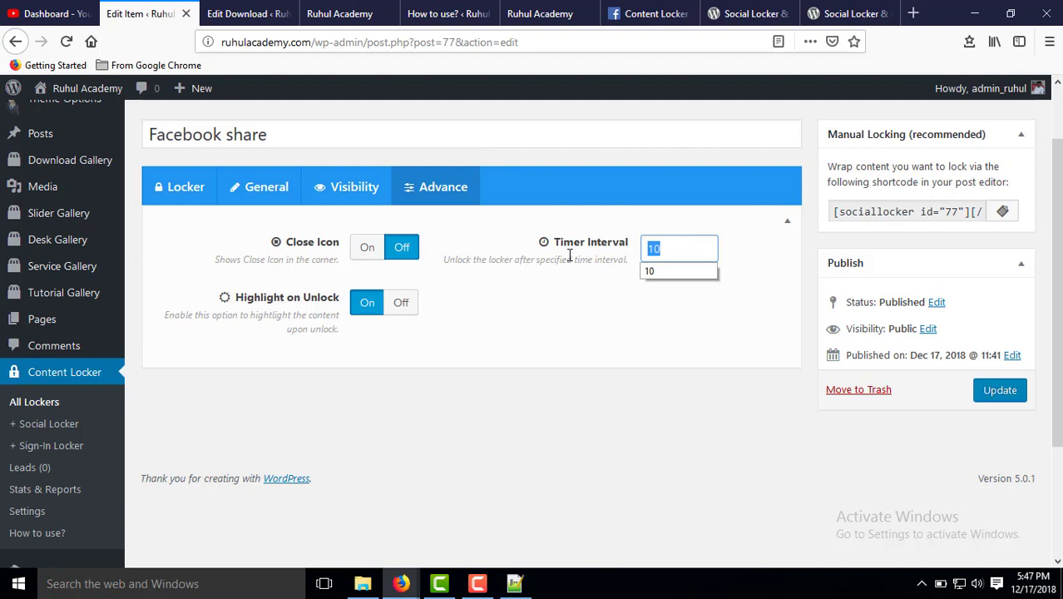
key("BackSpace")
left_click(650, 251)
left_click(652, 267)
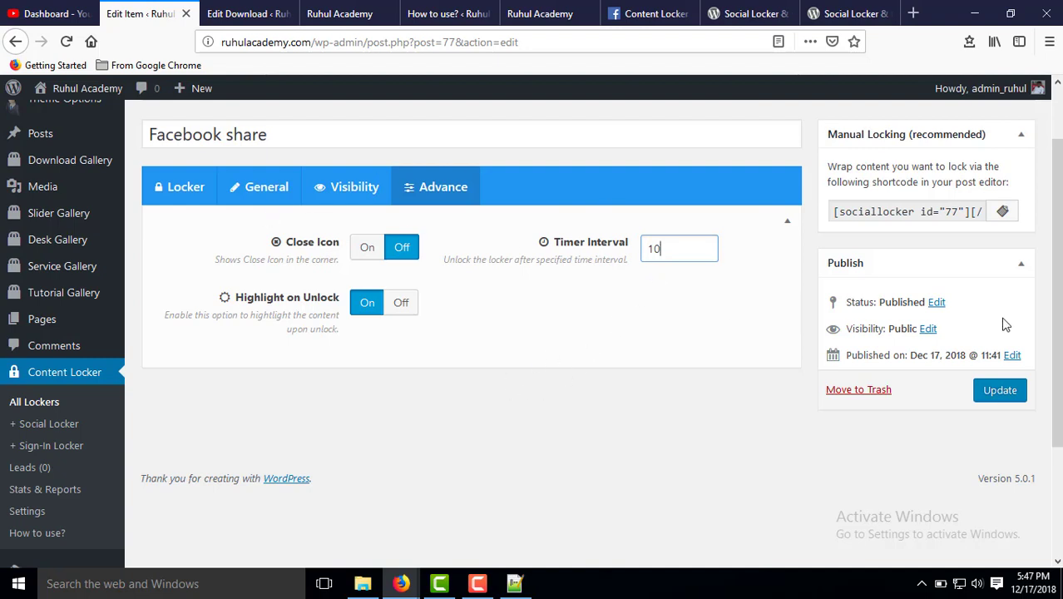
left_click(1010, 395)
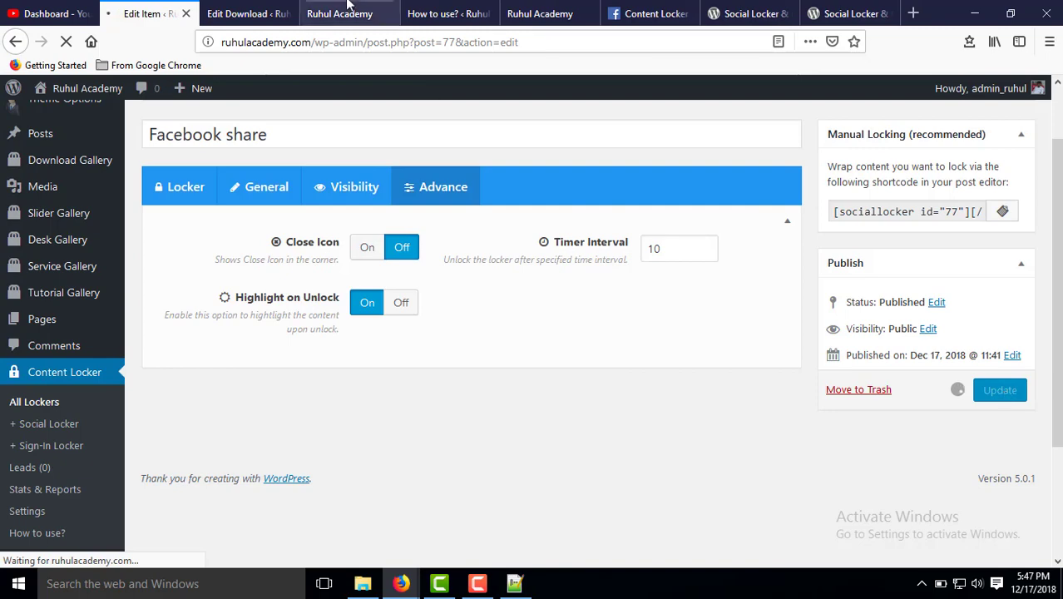
left_click(347, 10)
Reload the E-com Template Download page to check the locker's wait countdown, then return to the locker editor.
left_click(498, 43)
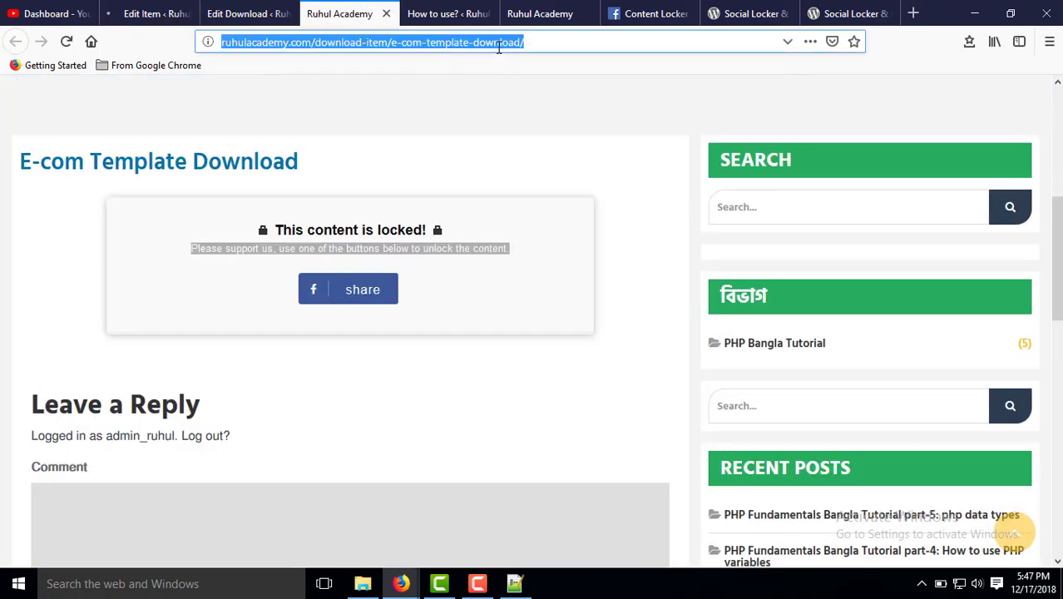
key("Return")
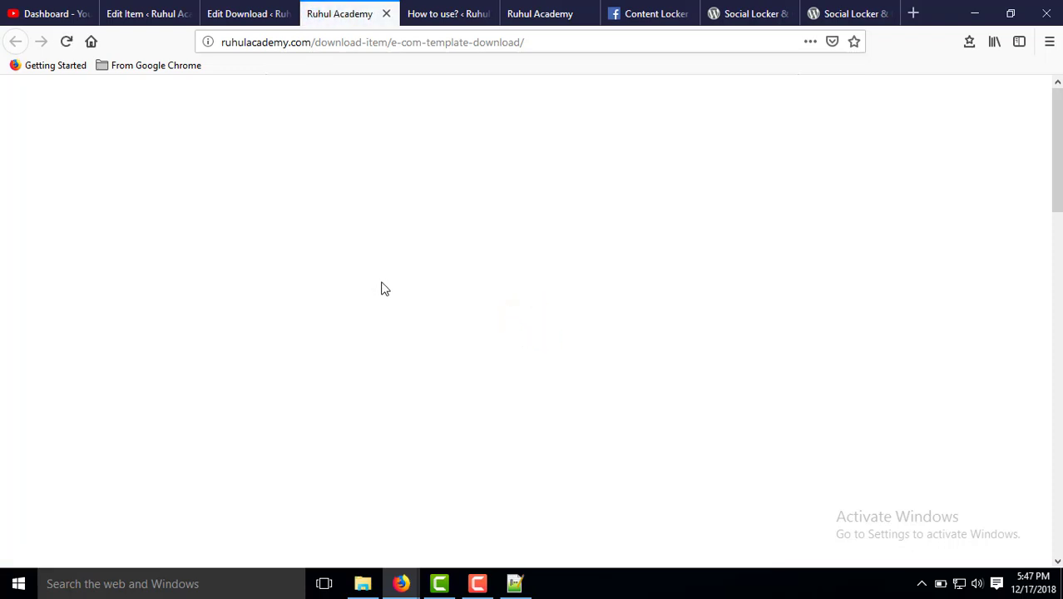
scroll(352, 313, "down", 5)
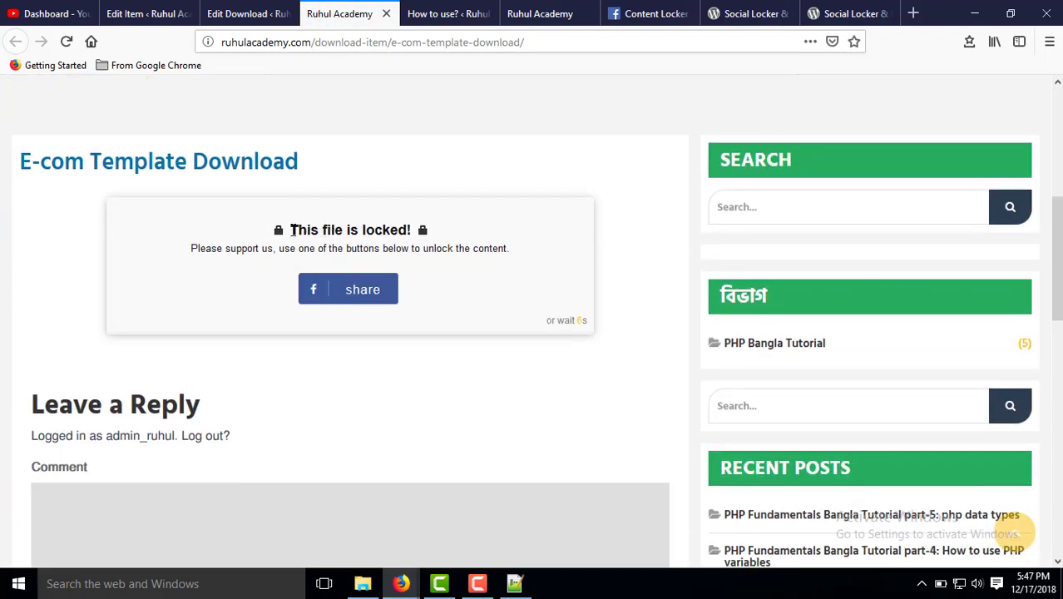
left_click_drag(293, 231, 430, 243)
left_click(406, 400)
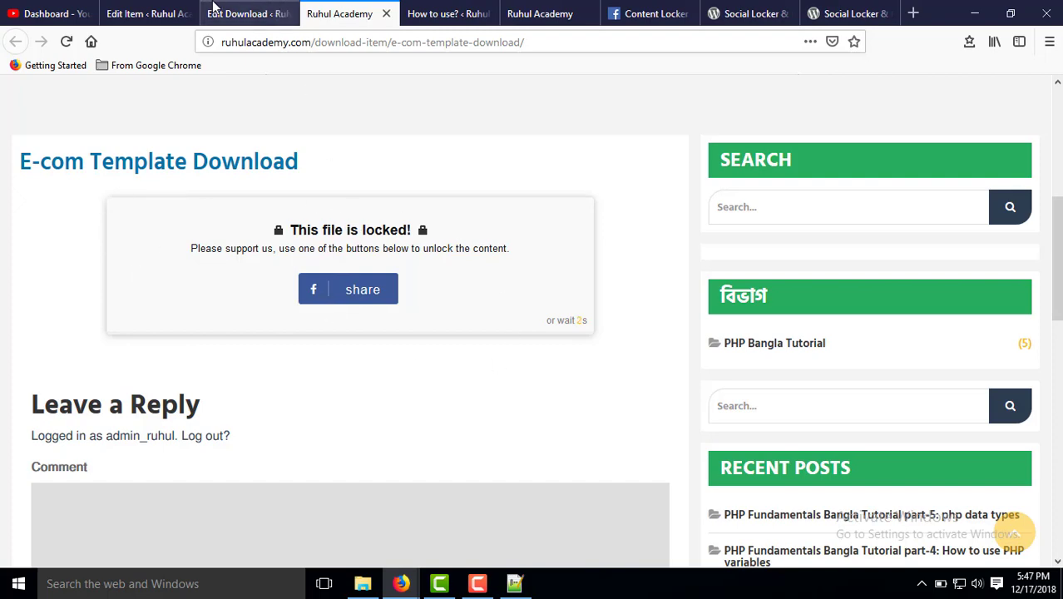
left_click(141, 13)
scroll(391, 304, "down", 2)
scroll(391, 301, "down", 3)
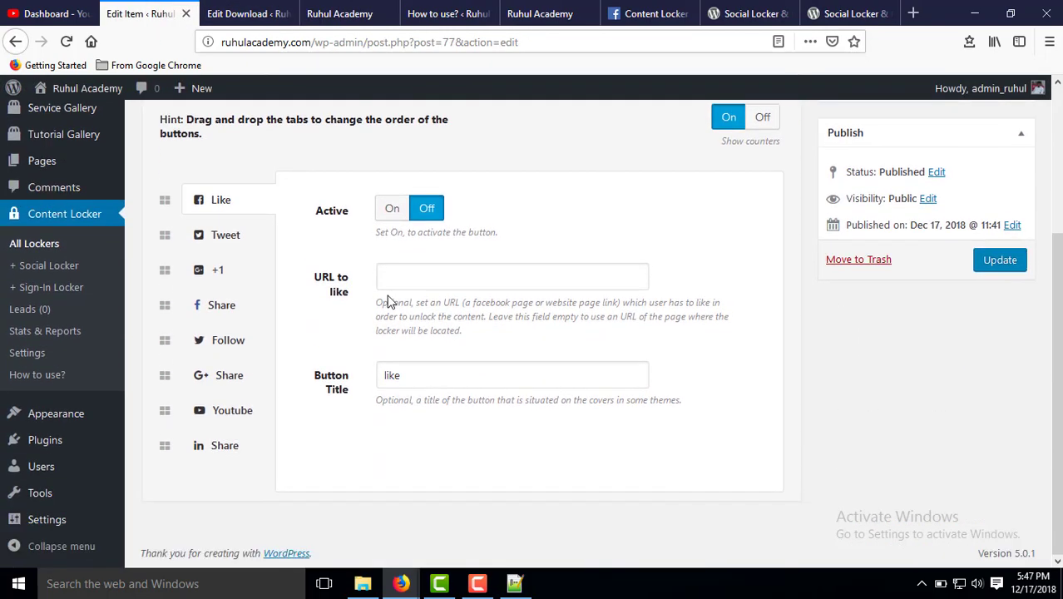
Change the Facebook share locker's theme from Flat to Circular and save the update.
scroll(365, 266, "up", 4)
left_click(266, 215)
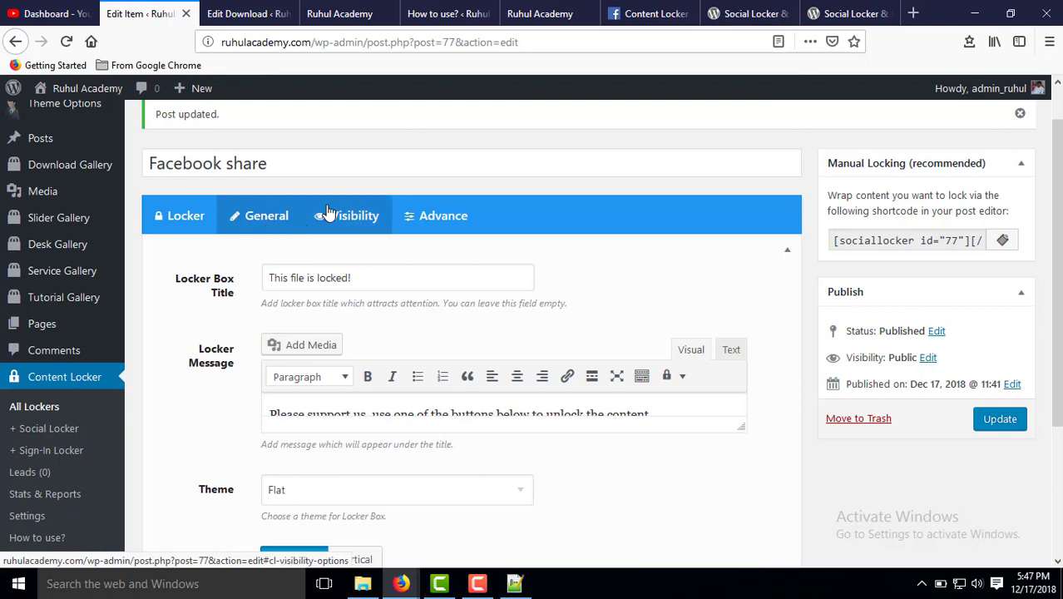
left_click(332, 215)
left_click(280, 234)
scroll(349, 366, "down", 4)
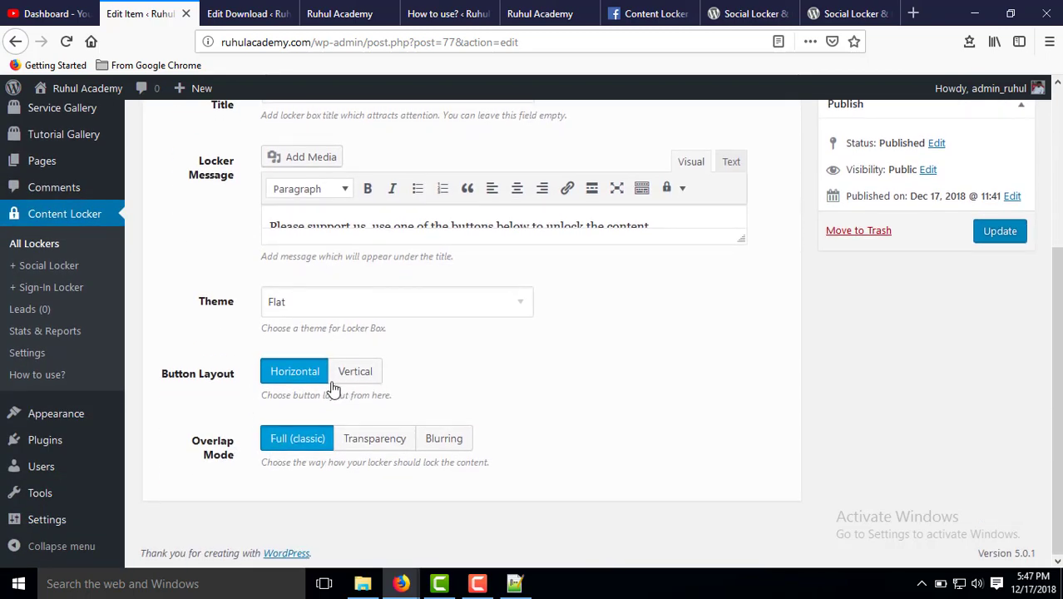
left_click(412, 311)
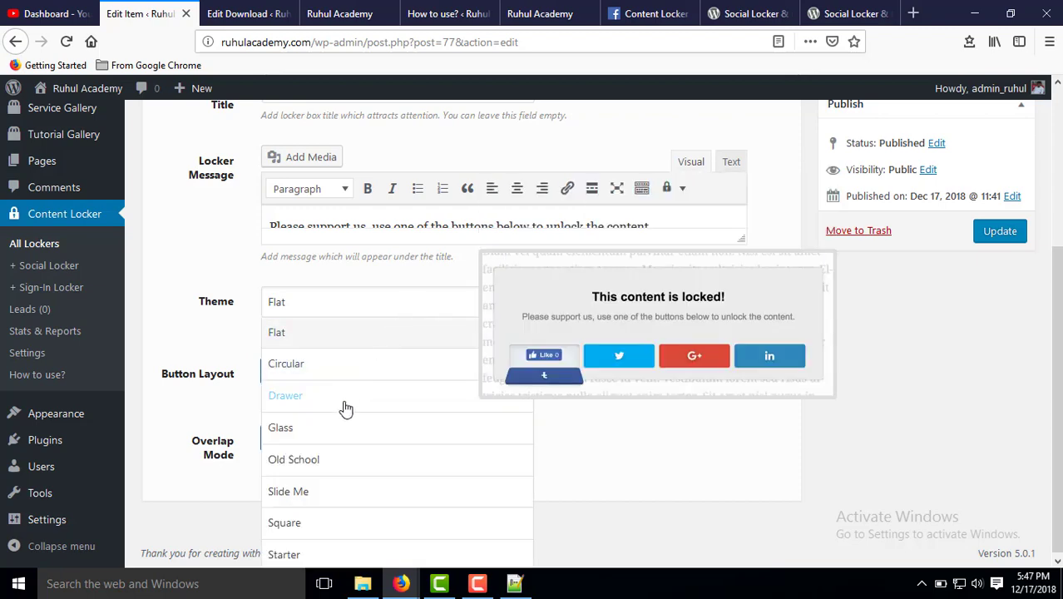
left_click(342, 398)
left_click(379, 309)
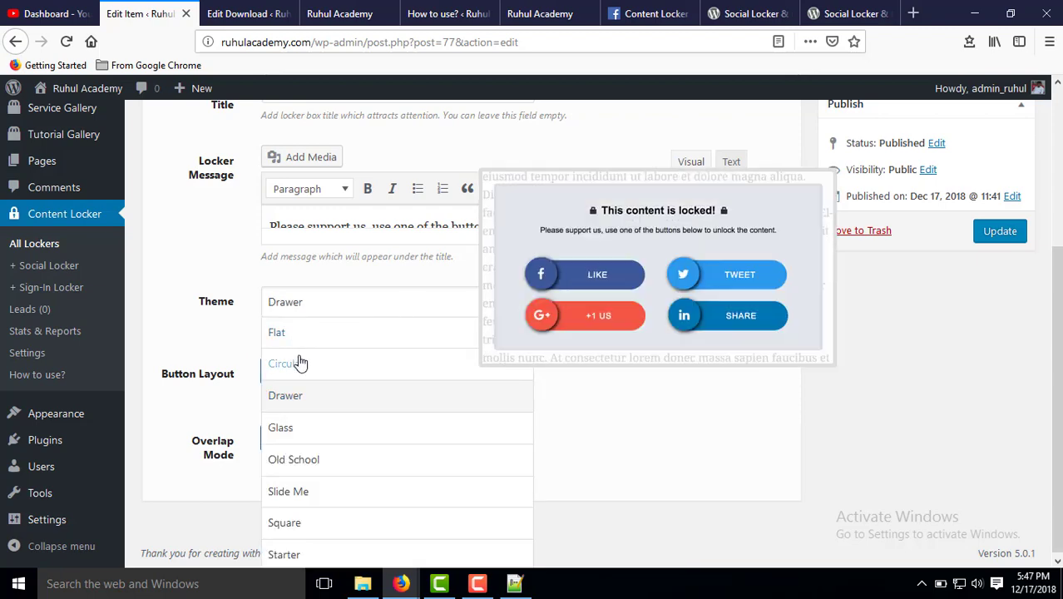
left_click(300, 363)
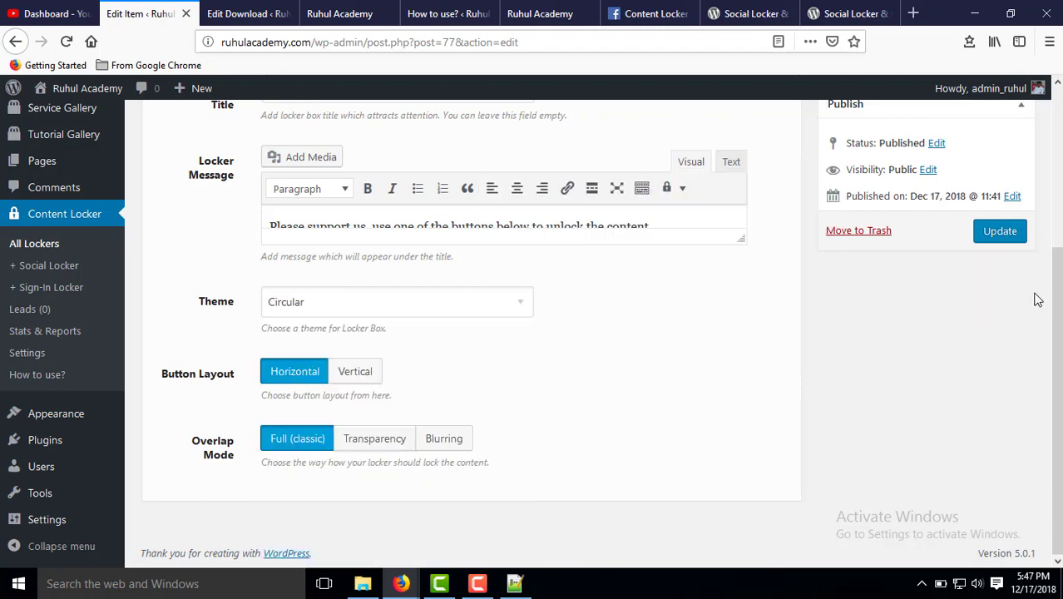
left_click(999, 230)
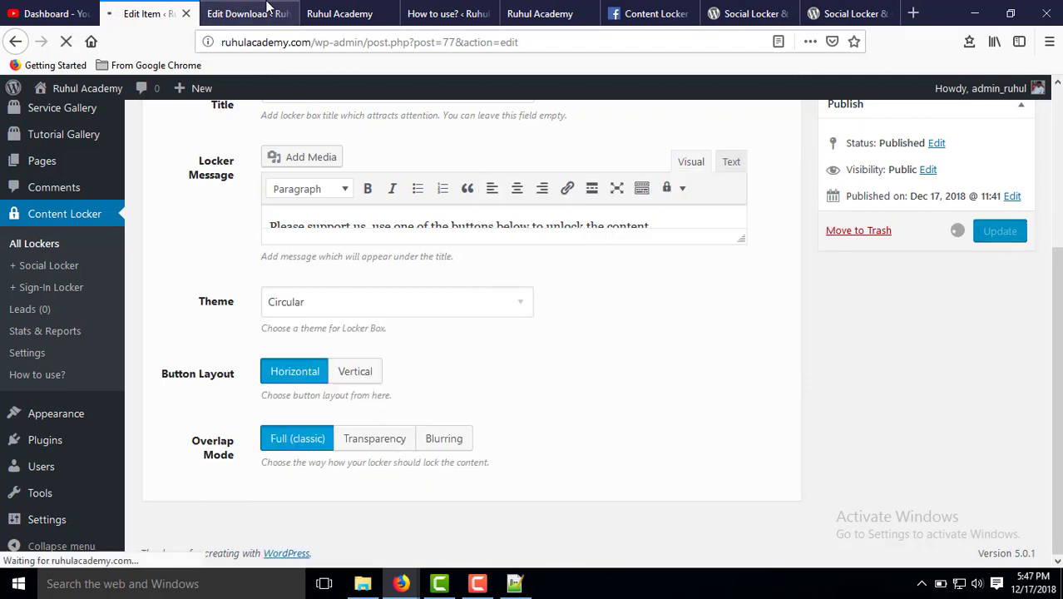
left_click(333, 10)
Reload the download page and scroll to the round Circular-style Facebook share locker.
left_click(395, 45)
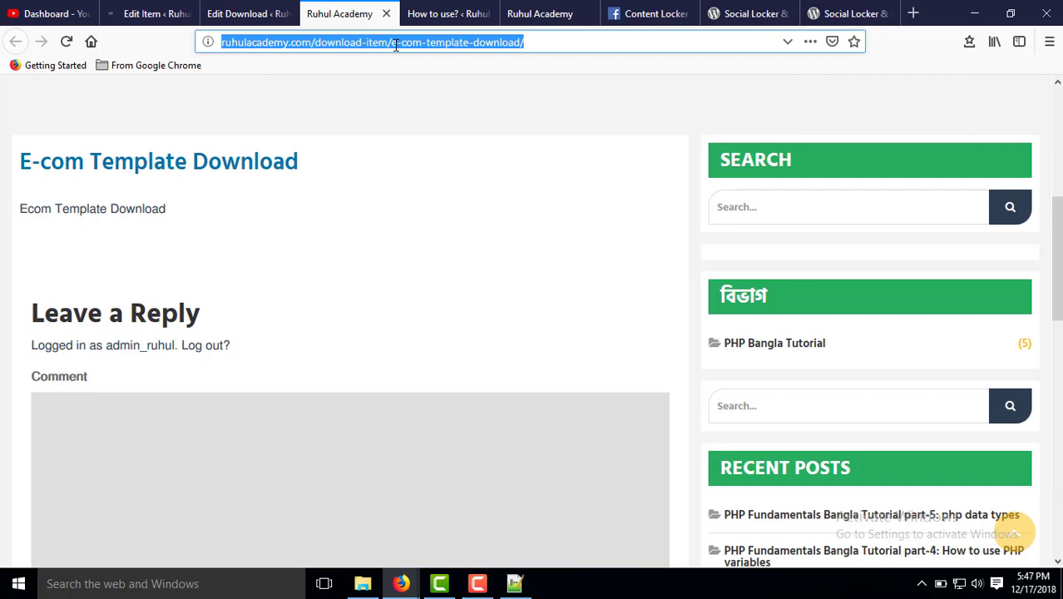
key("Return")
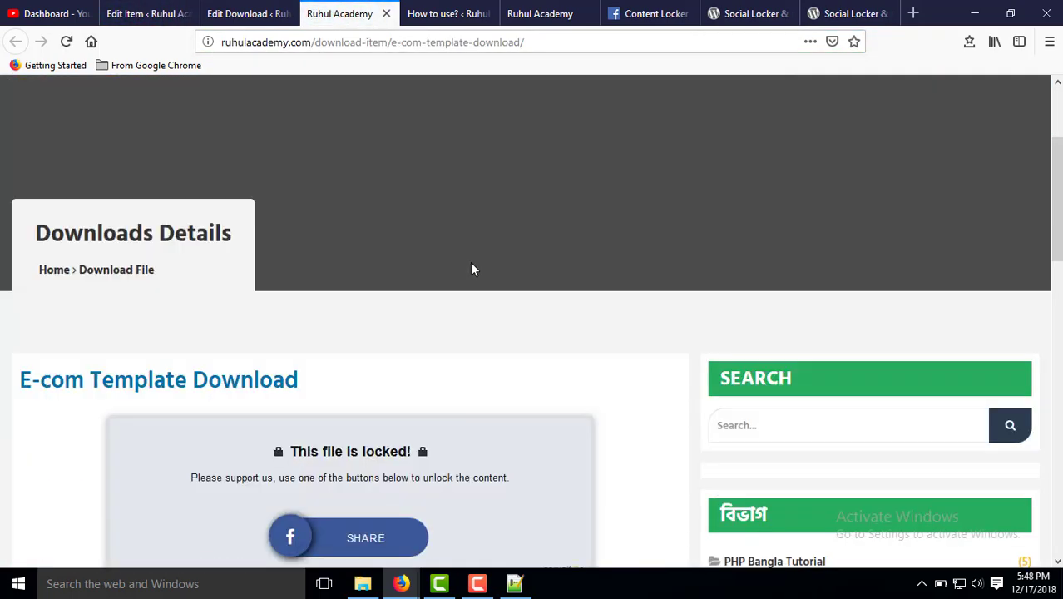
scroll(387, 359, "down", 5)
mouse_move(287, 325)
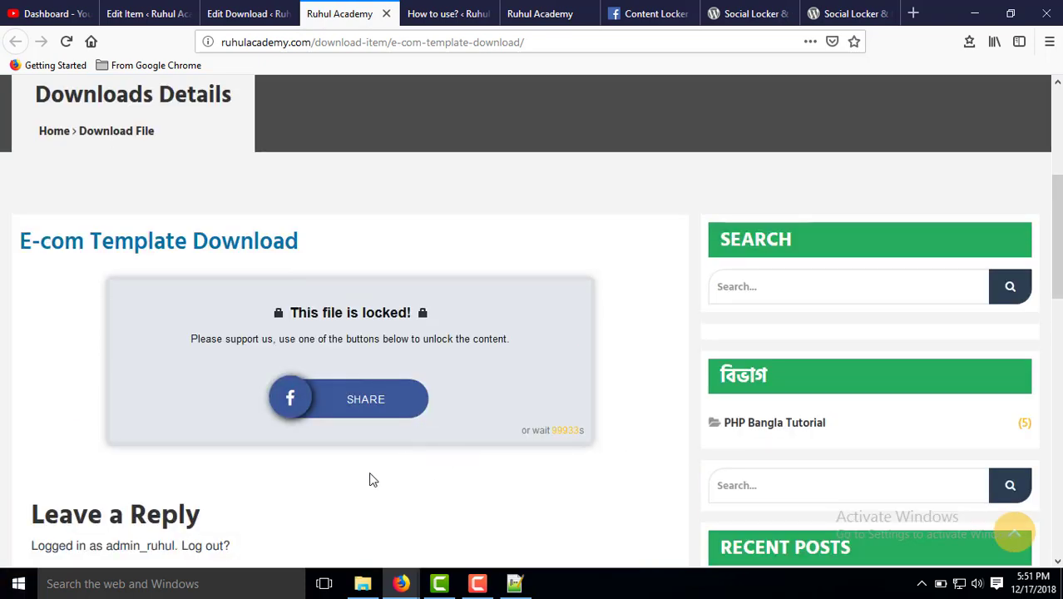
Unlock the download by sharing the page to Facebook.
mouse_move(336, 406)
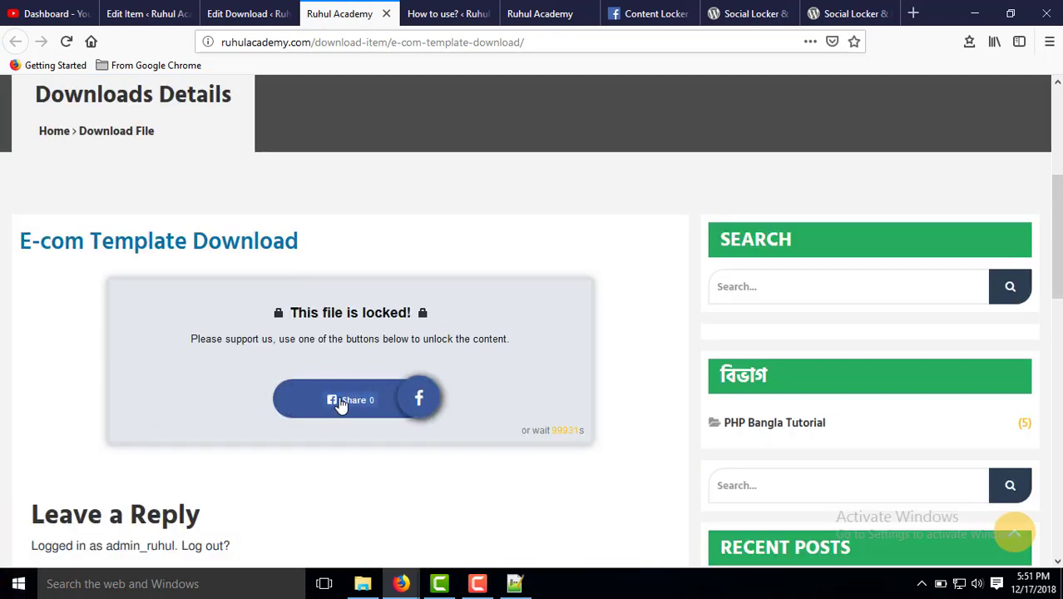
left_click(340, 402)
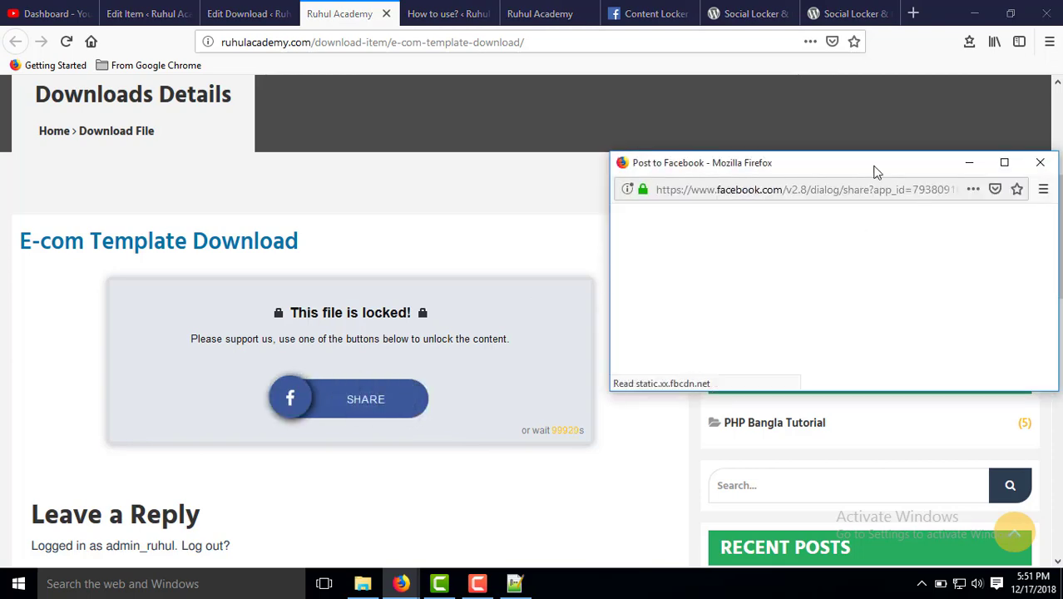
left_click_drag(873, 172, 400, 86)
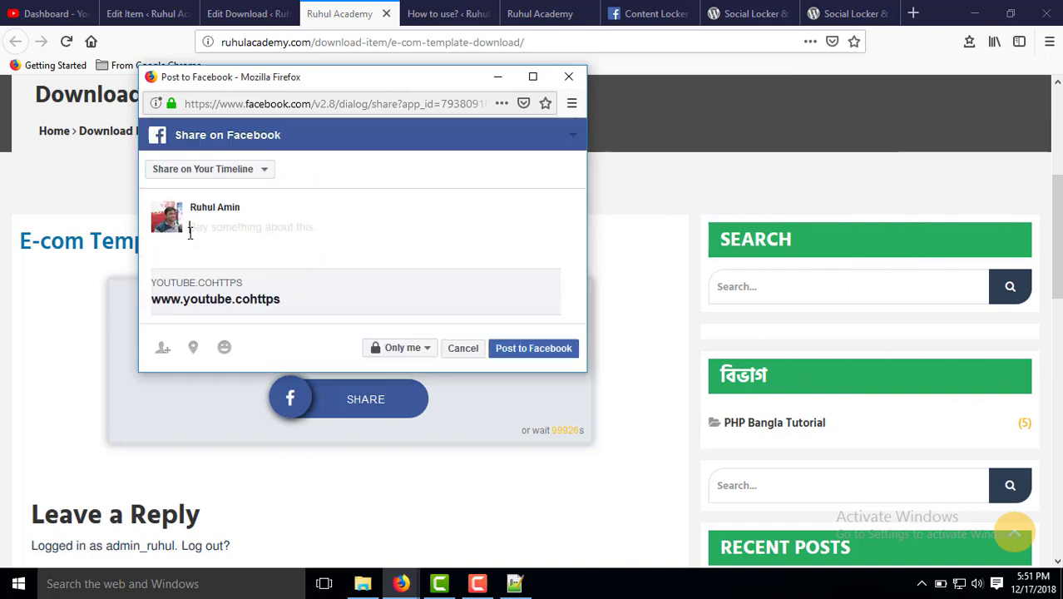
left_click(525, 350)
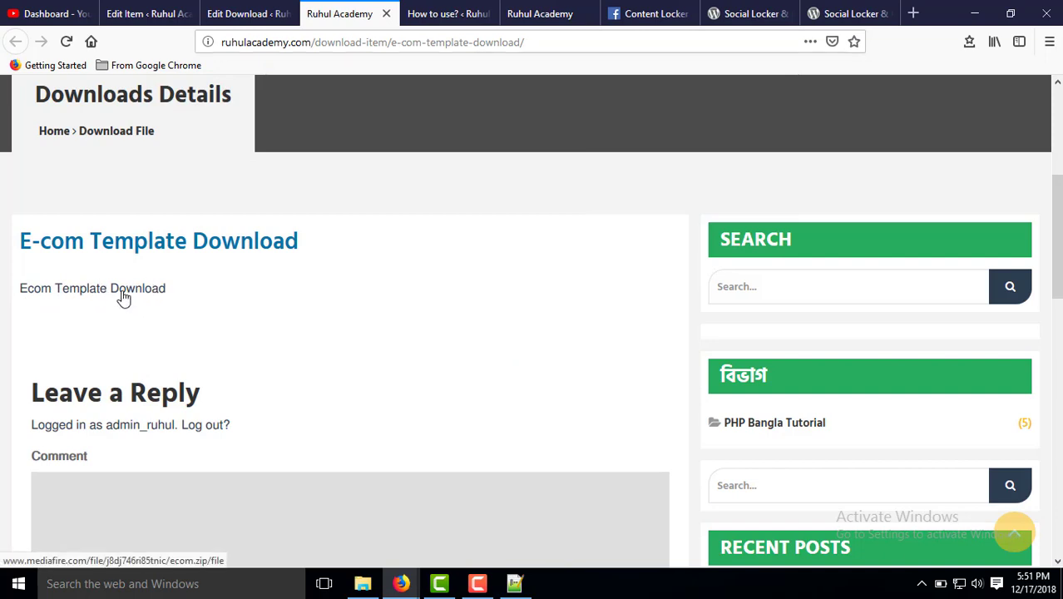
Open the Ecom Template Download MediaFire link, then come back to the download page.
left_click(123, 291)
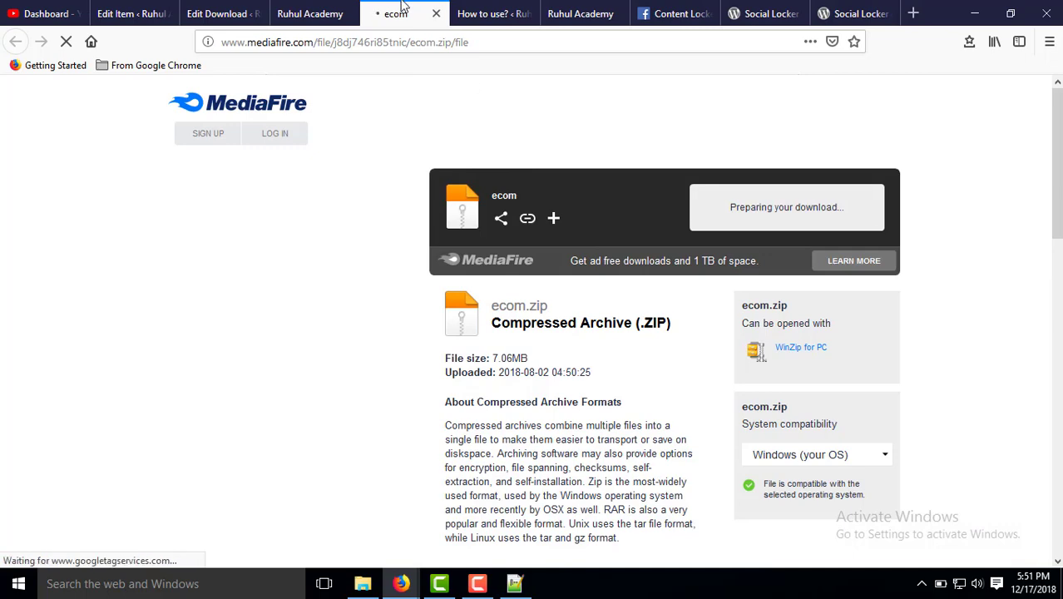
left_click(308, 13)
scroll(249, 305, "up", 3)
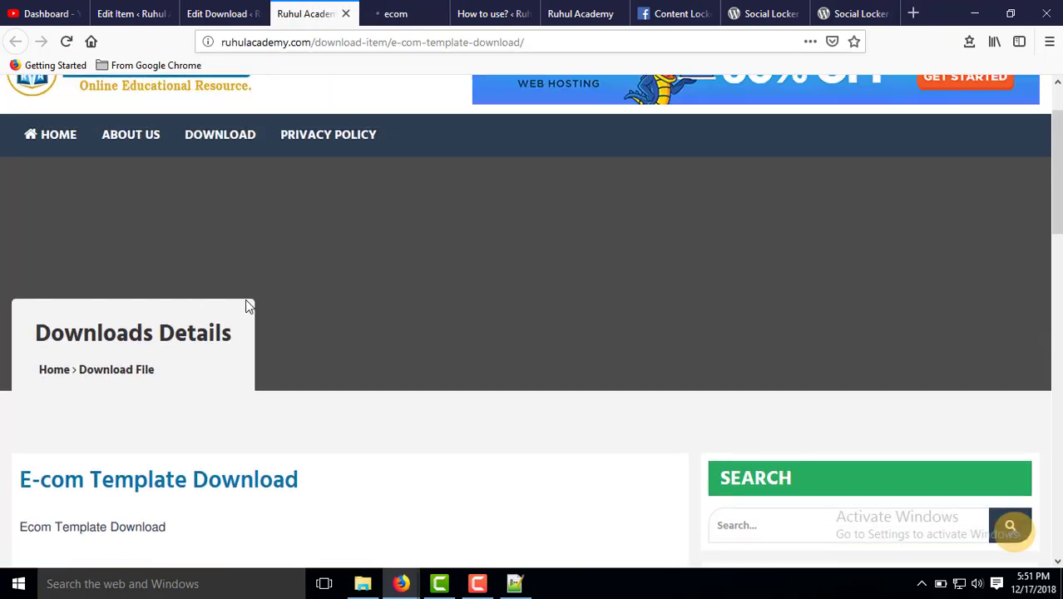
scroll(260, 303, "down", 1)
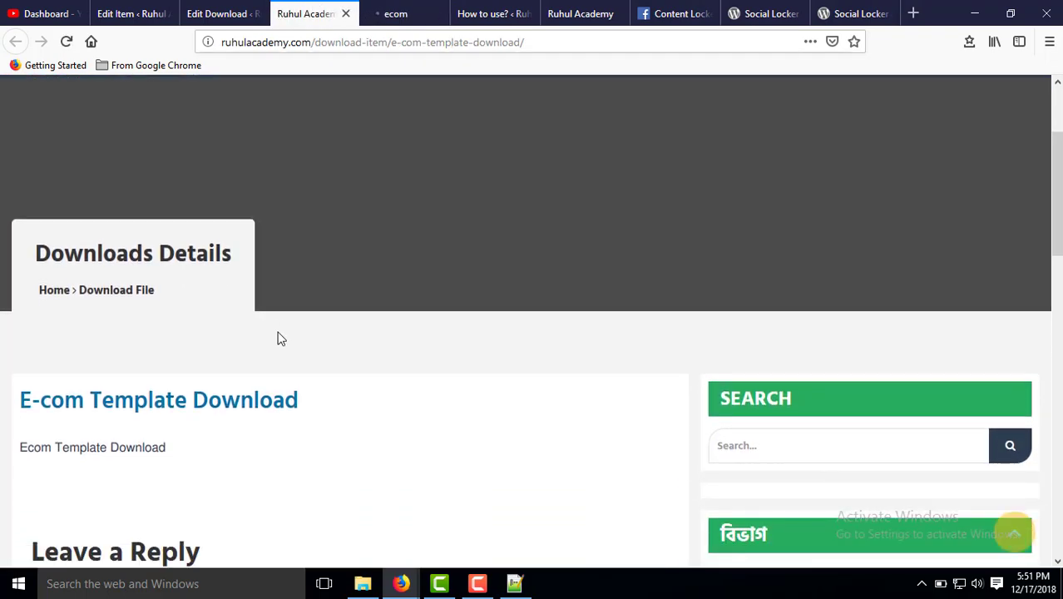
scroll(283, 349, "up", 3)
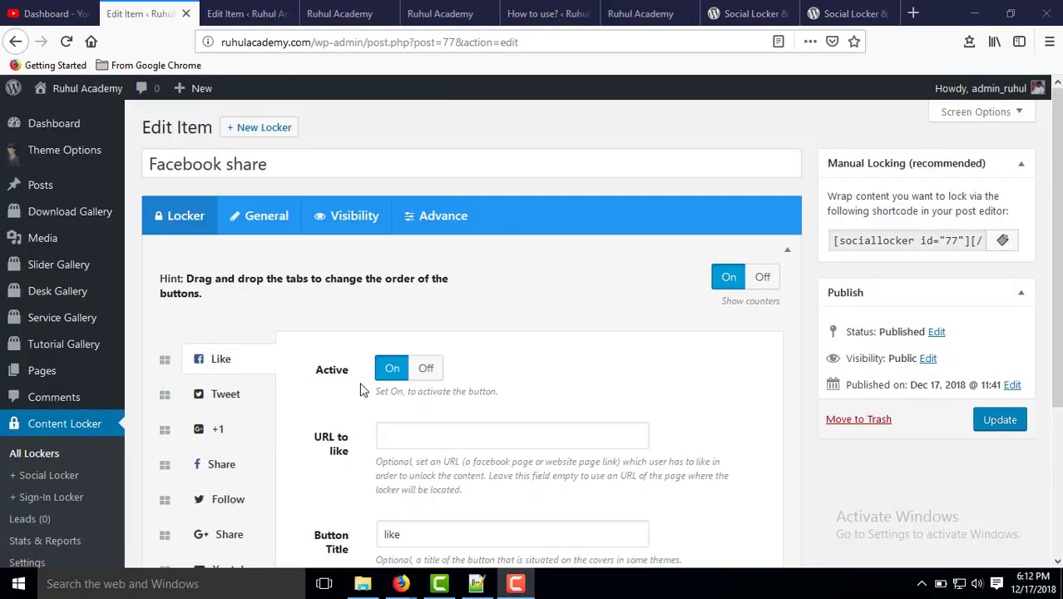
scroll(320, 370, "down", 1)
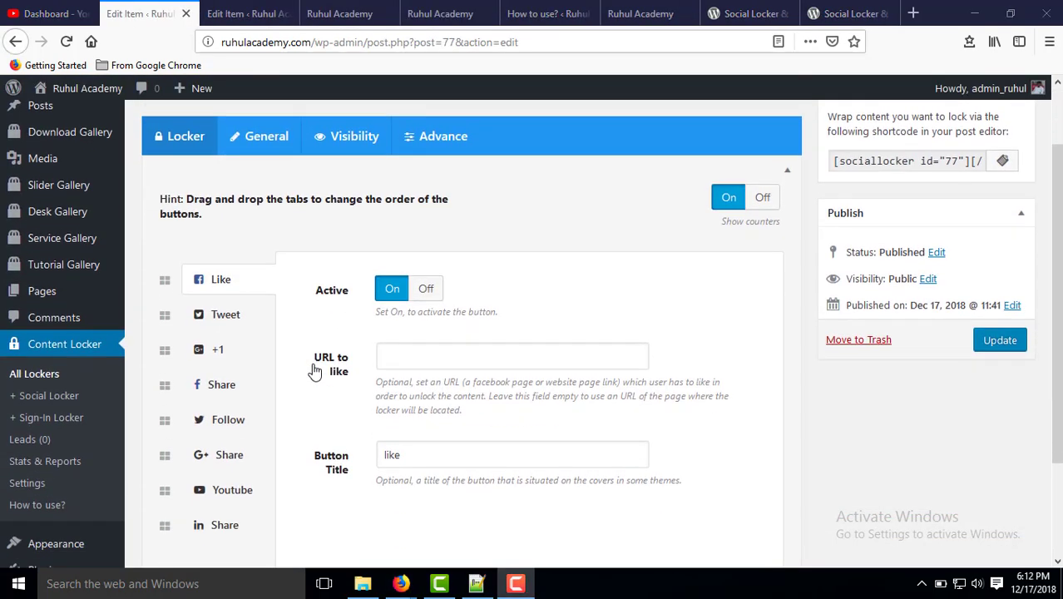
left_click(219, 387)
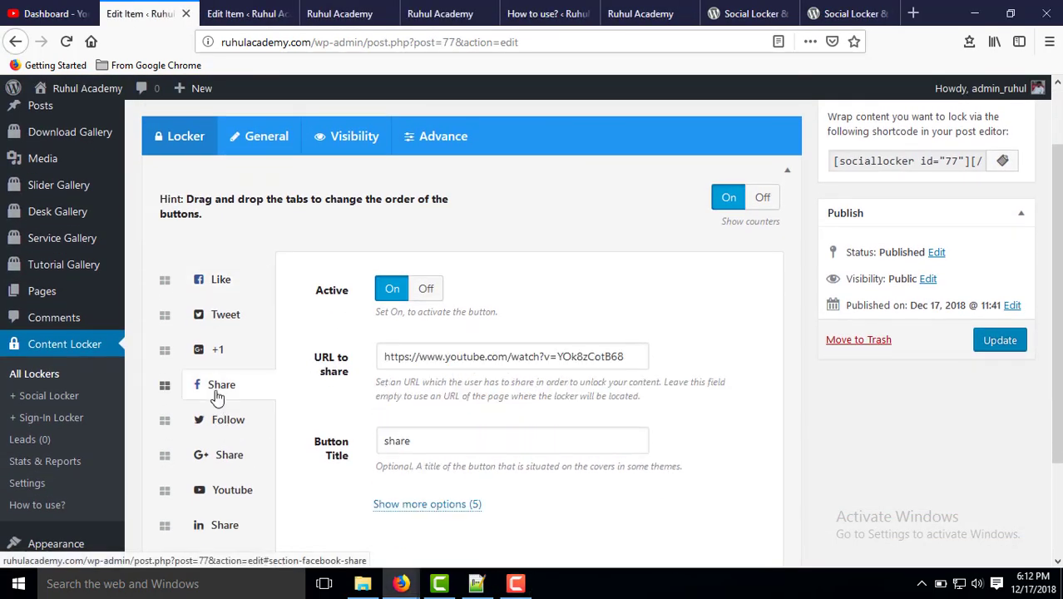
left_click_drag(635, 353, 271, 352)
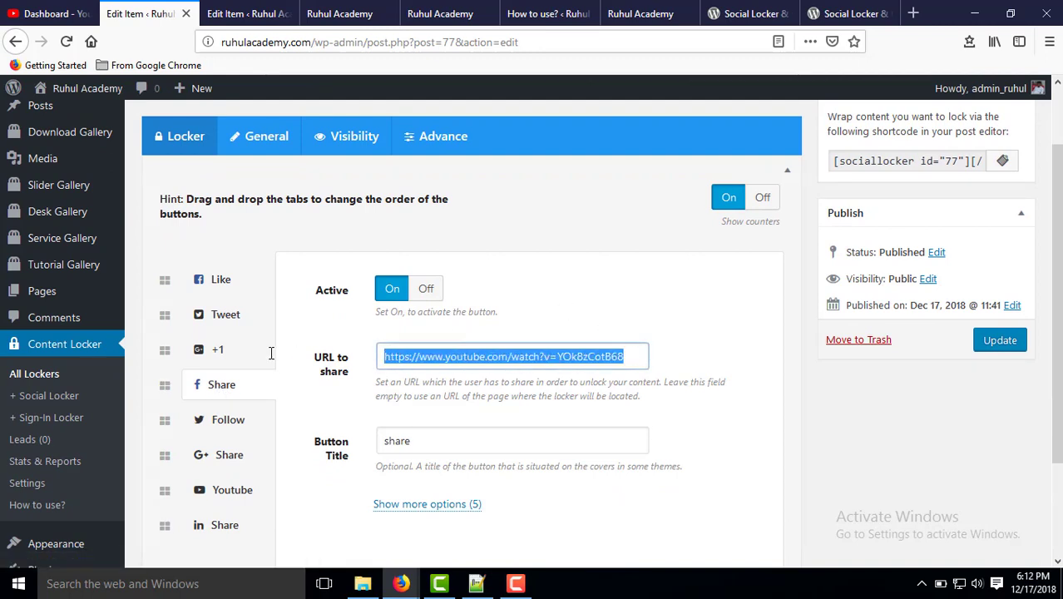
left_click(522, 302)
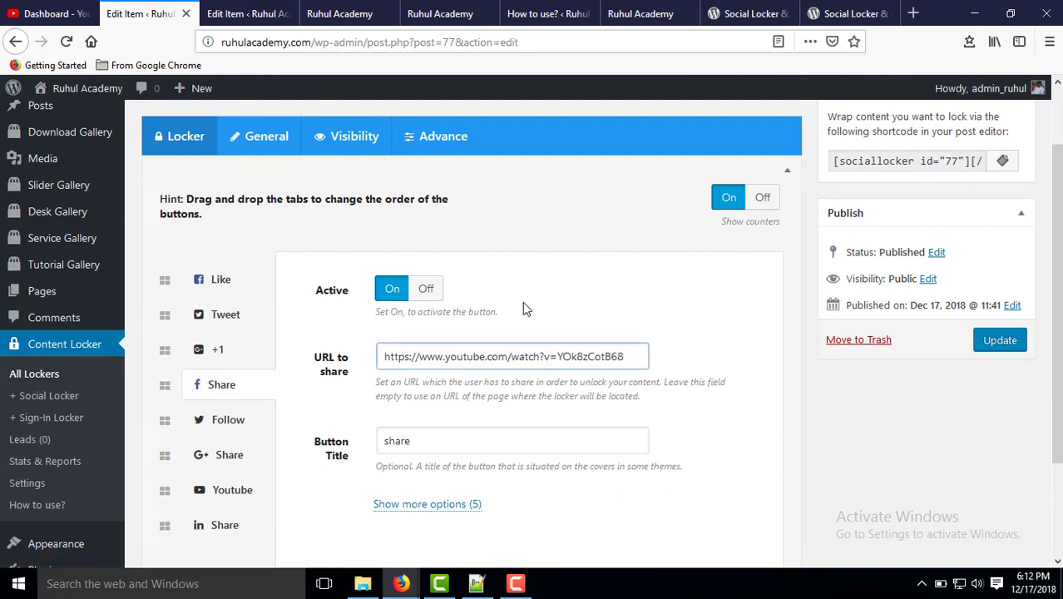
left_click(219, 282)
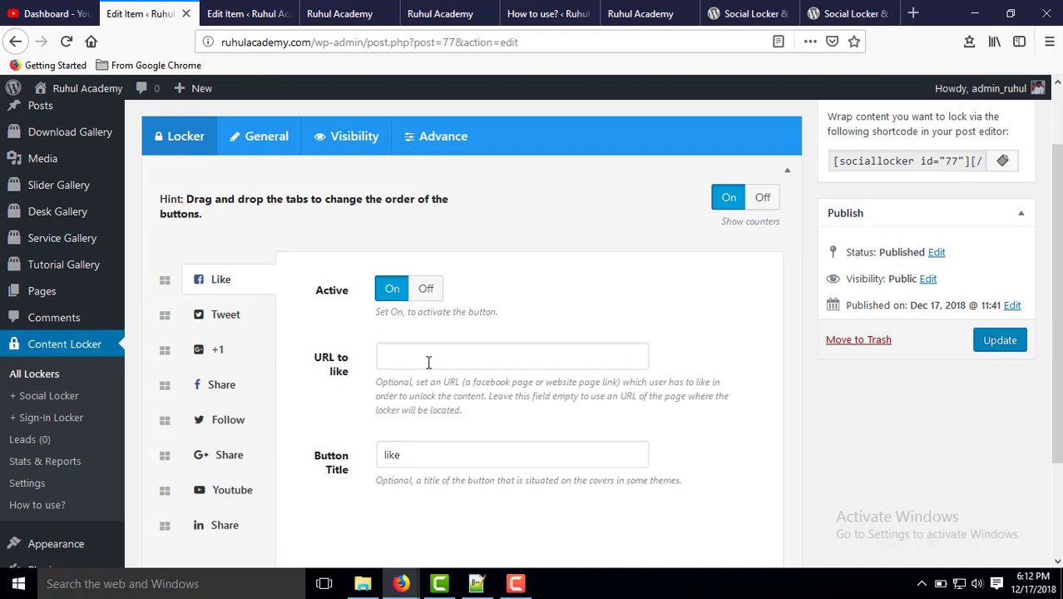
left_click(428, 361)
left_click(505, 315)
left_click(395, 360)
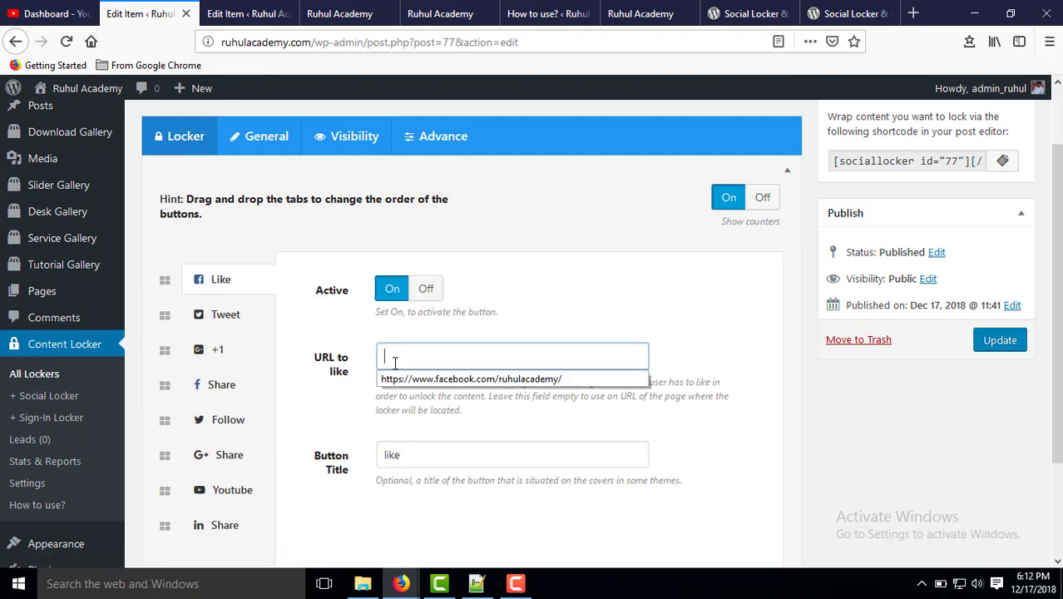
left_click(407, 379)
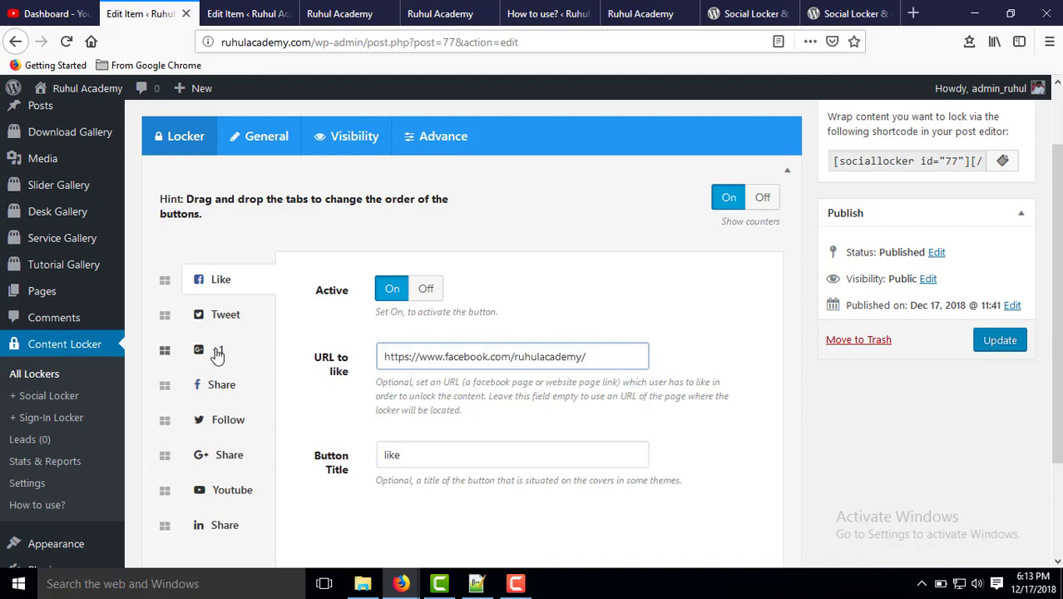
Review the Tweet, Facebook Share and Follow button settings.
left_click(225, 316)
left_click(449, 362)
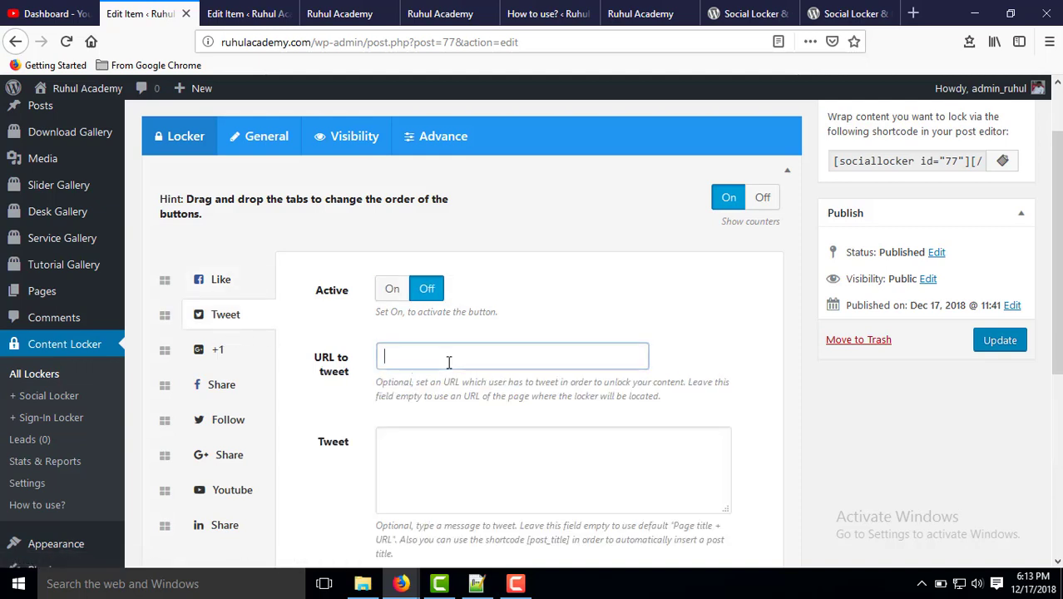
left_click(427, 469)
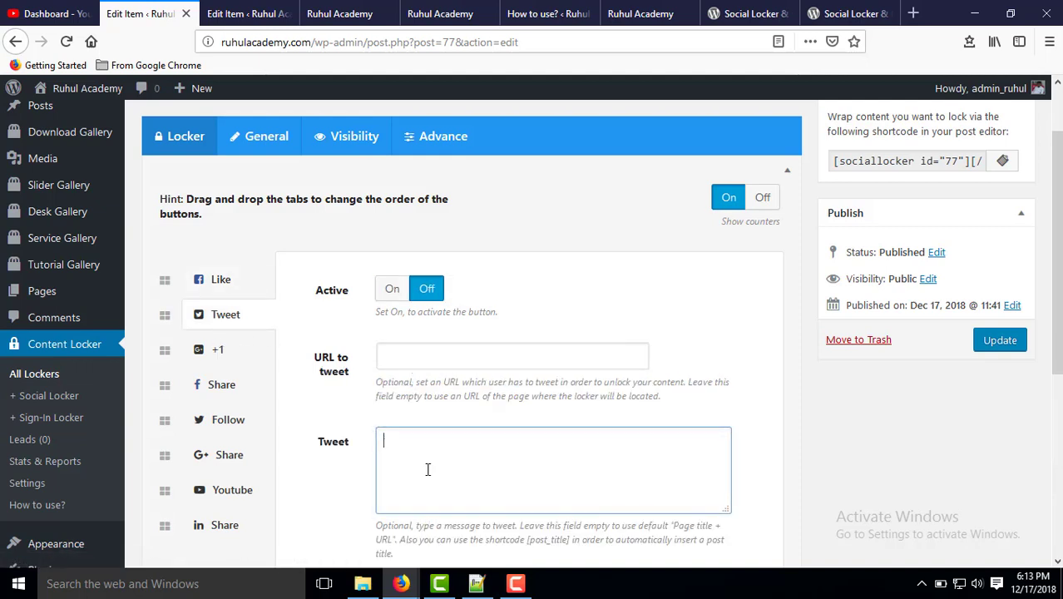
left_click(222, 385)
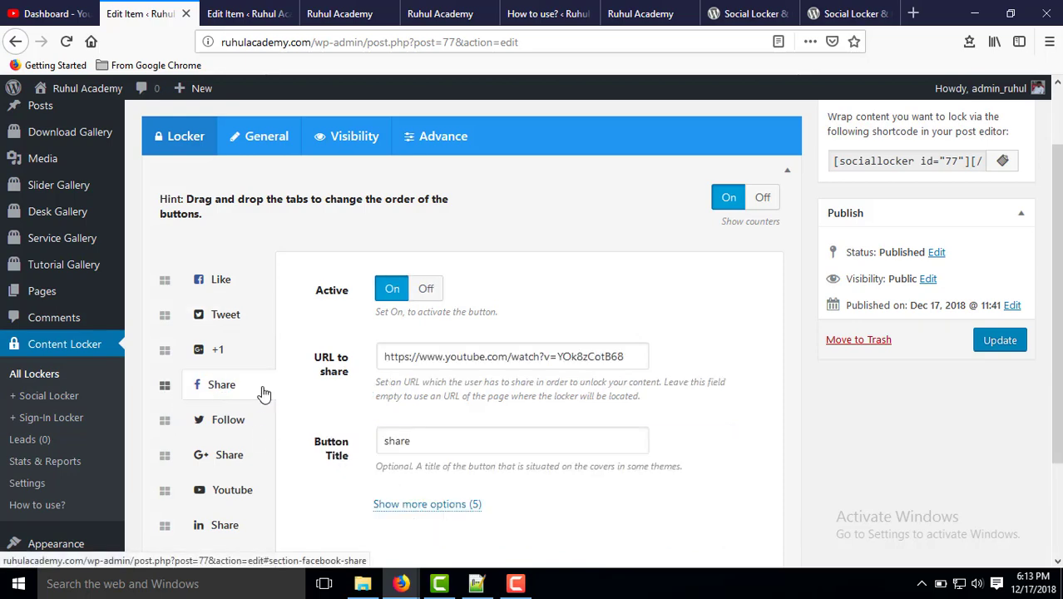
scroll(207, 382, "down", 2)
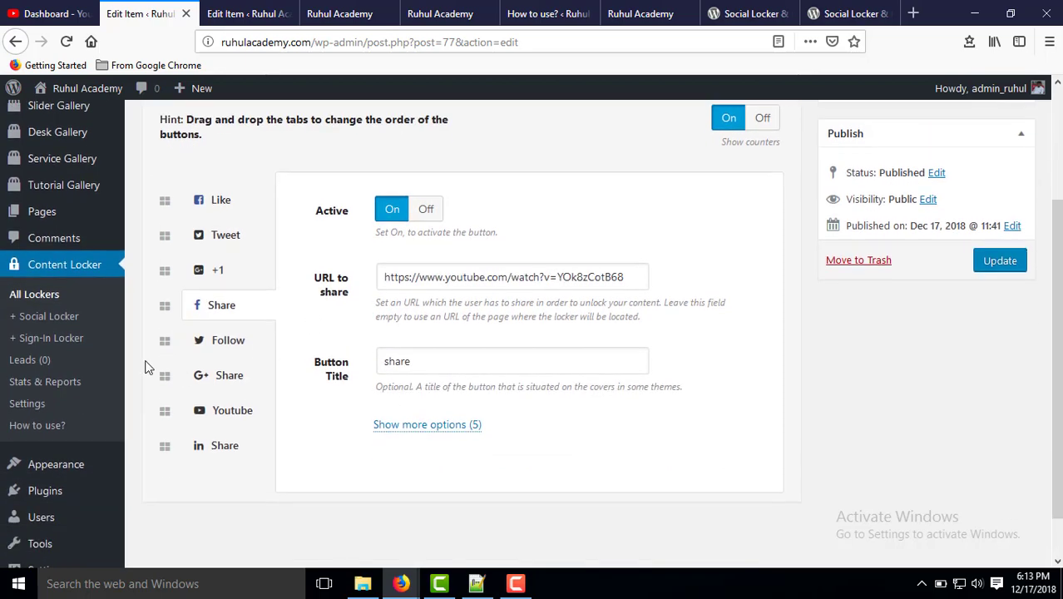
left_click(231, 339)
left_click(383, 275)
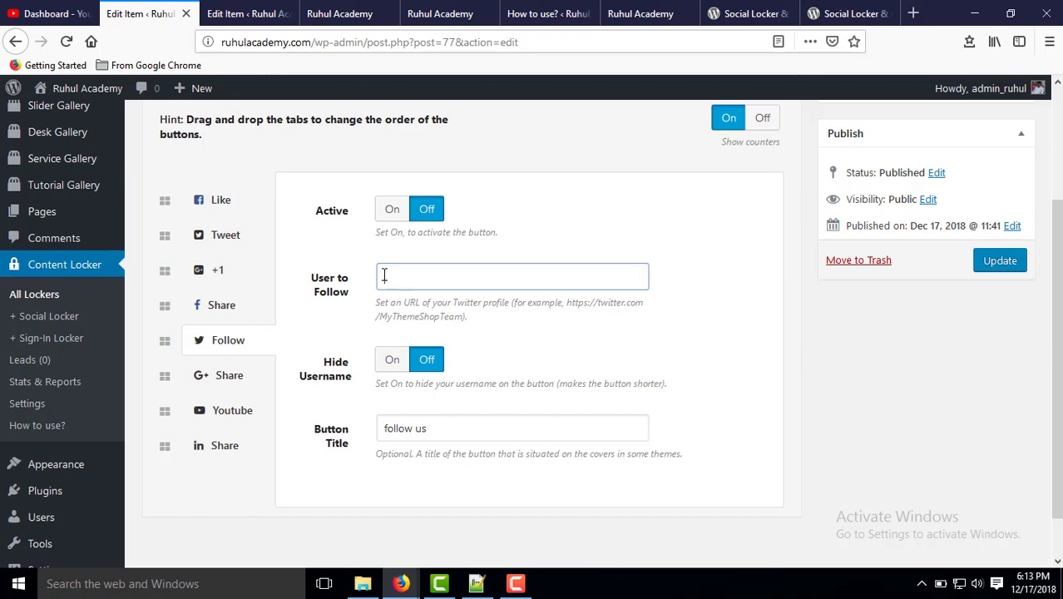
scroll(383, 275, "up", 3)
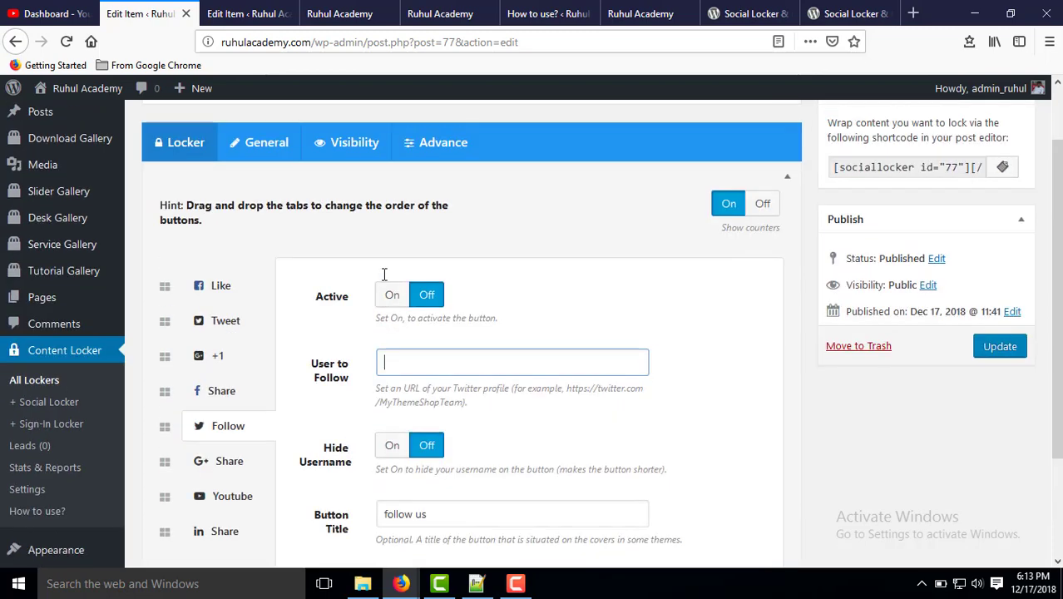
Review the General, Visibility and Advance tabs, including the 100000 Timer Interval.
left_click(255, 216)
left_click(344, 218)
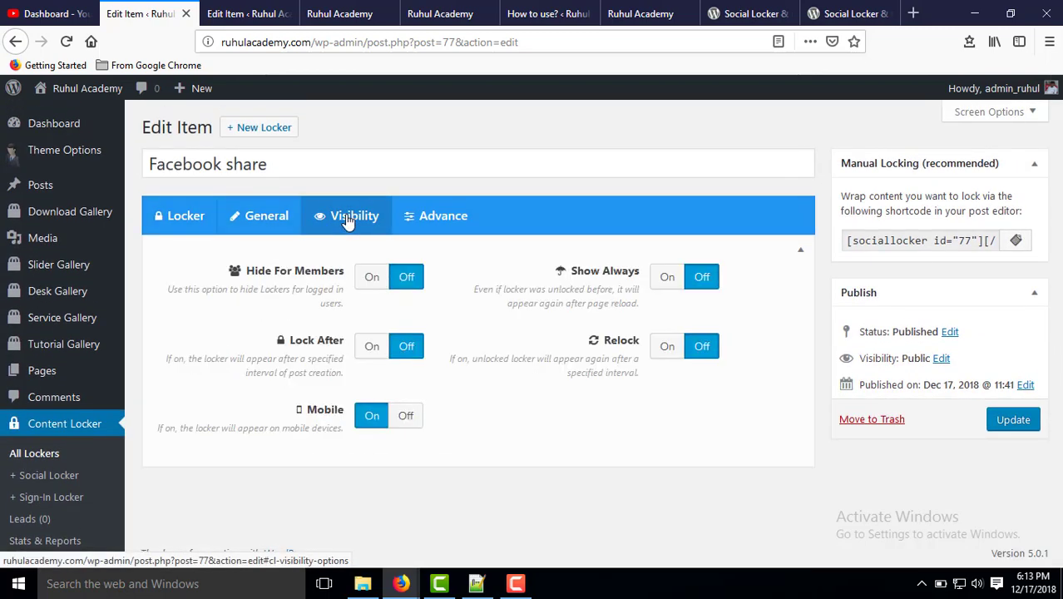
left_click(255, 217)
left_click(360, 218)
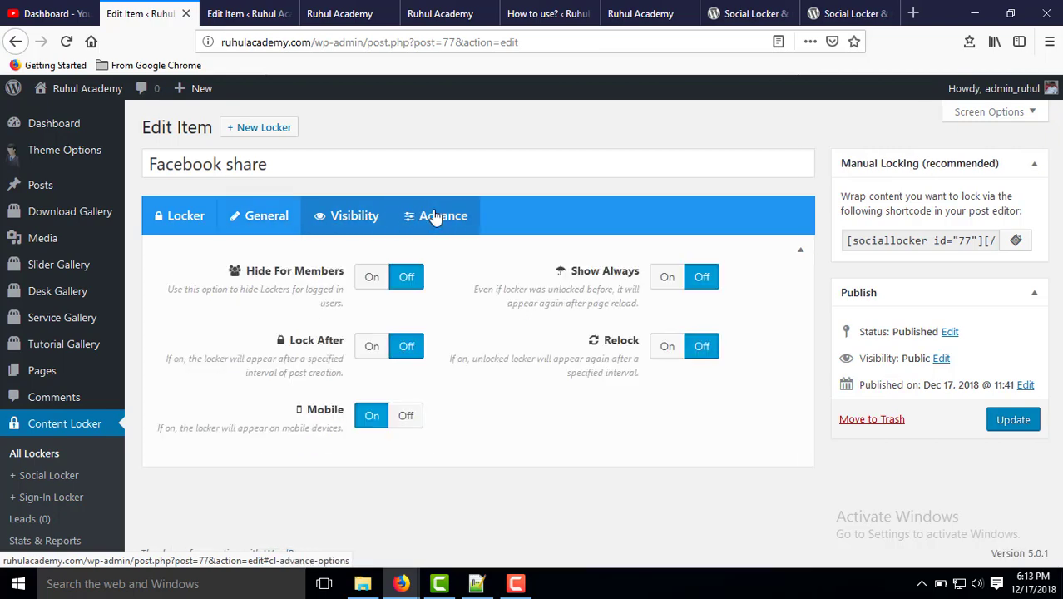
left_click(433, 220)
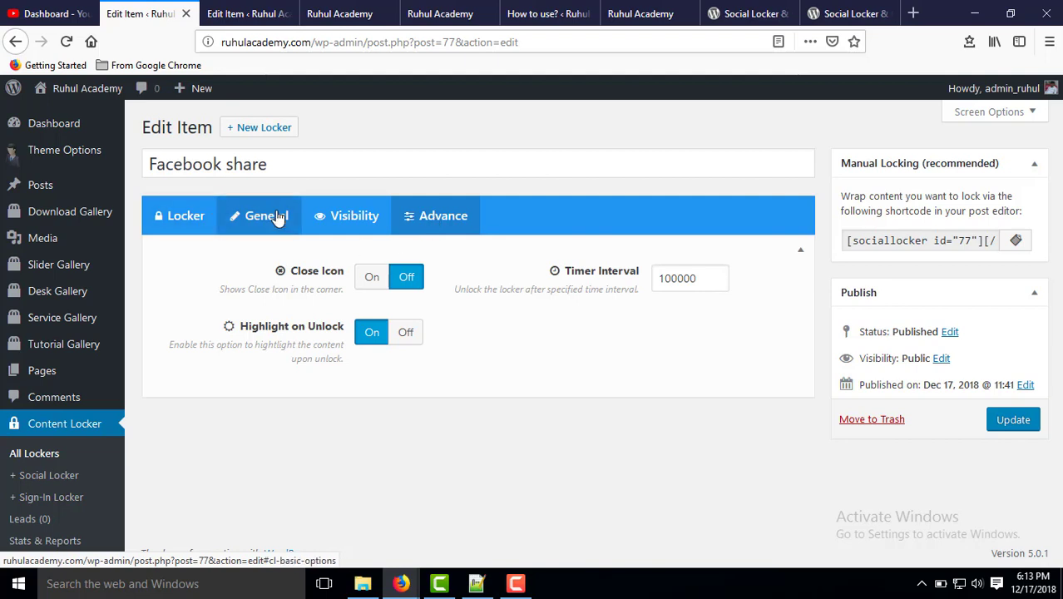
left_click(274, 218)
left_click(441, 220)
left_click_drag(720, 281, 567, 281)
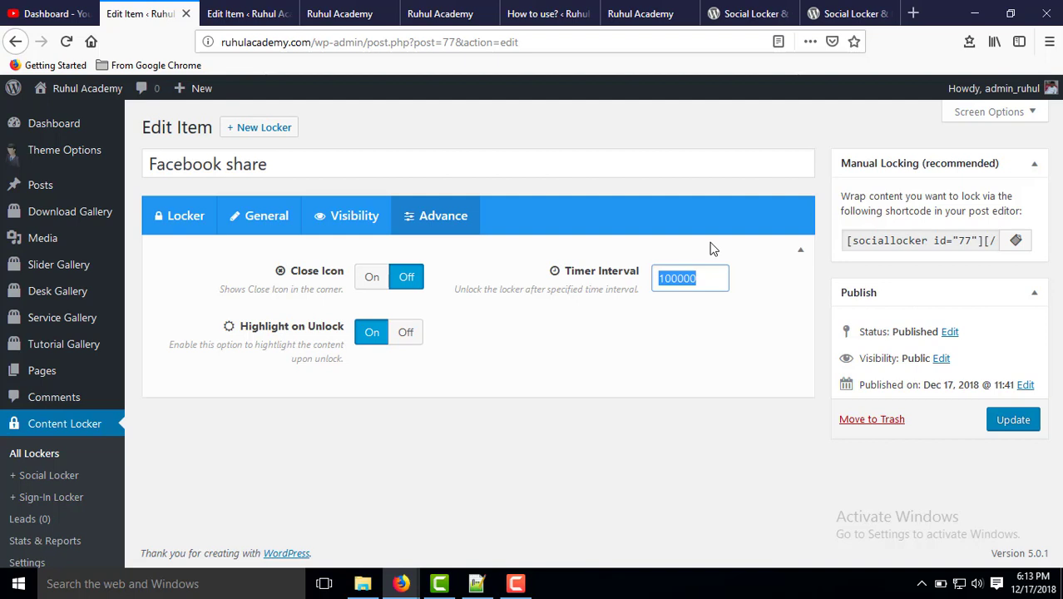
left_click(680, 279)
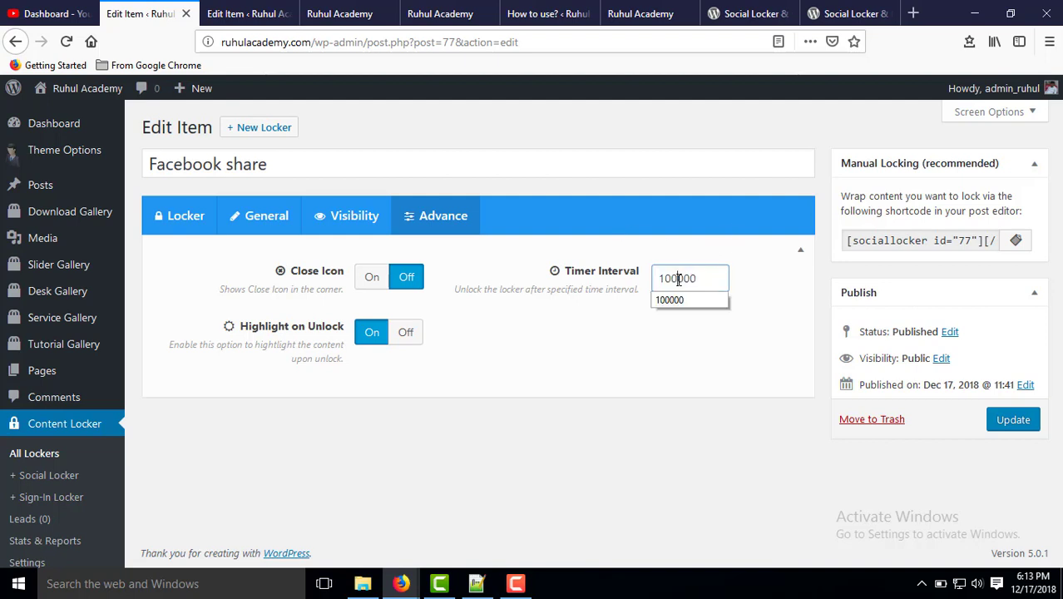
mouse_move(58, 277)
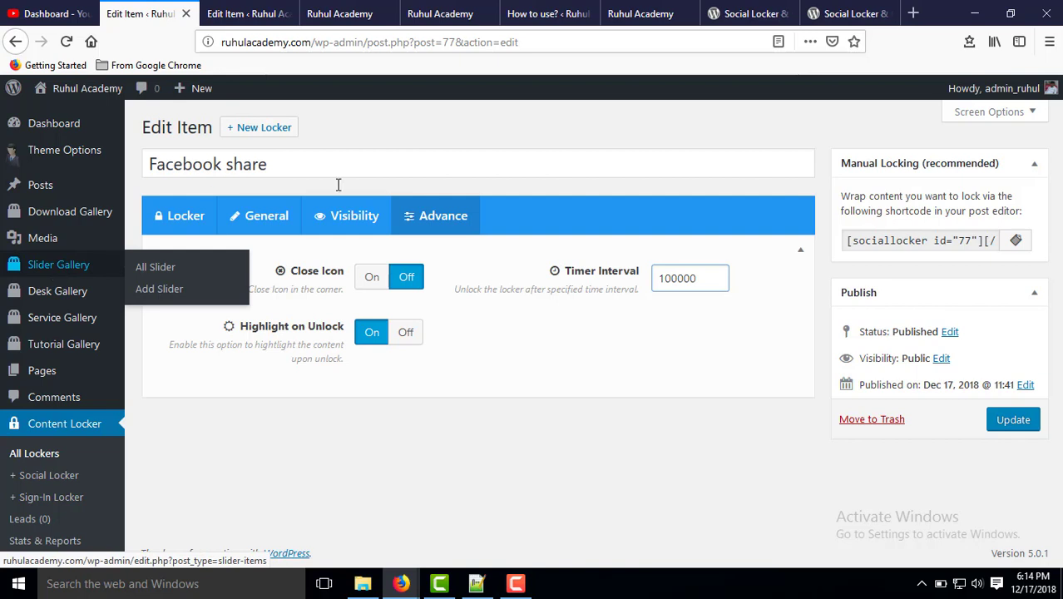
left_click(174, 218)
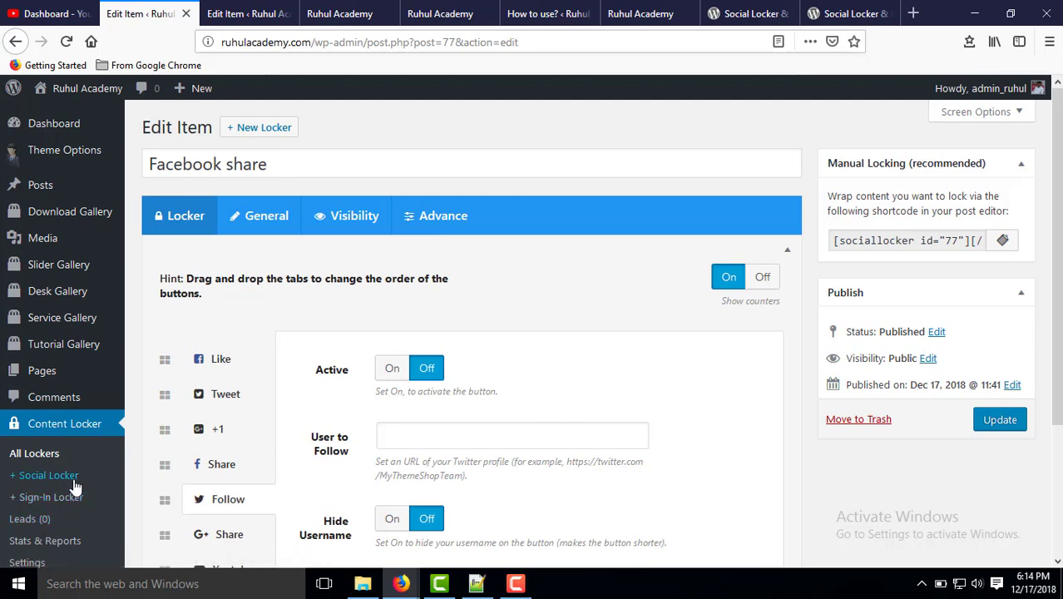
scroll(56, 414, "down", 2)
left_click(56, 403)
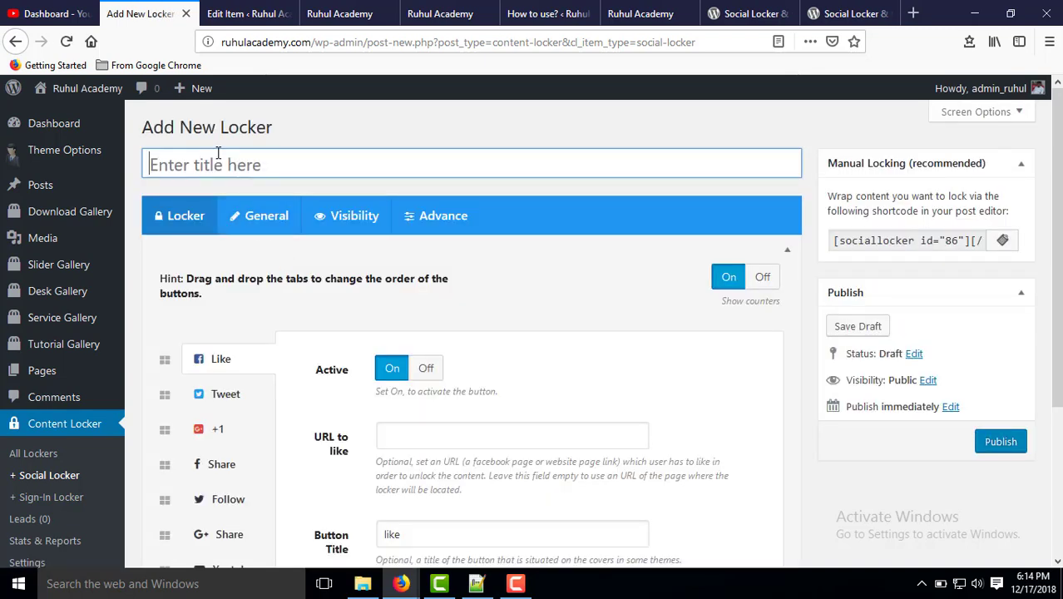
left_click(213, 158)
type("faceboo")
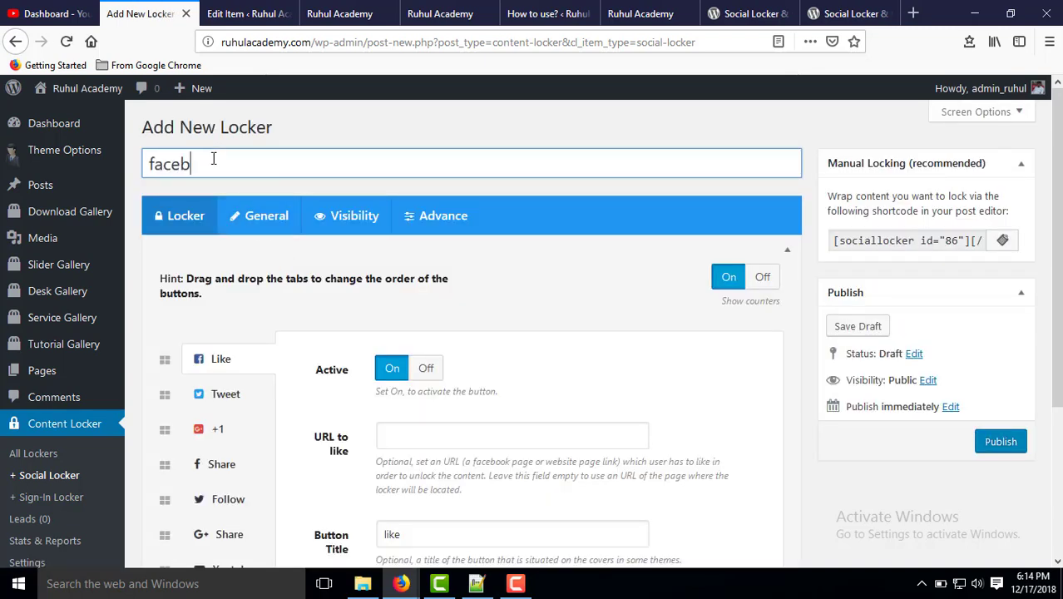
type("k like")
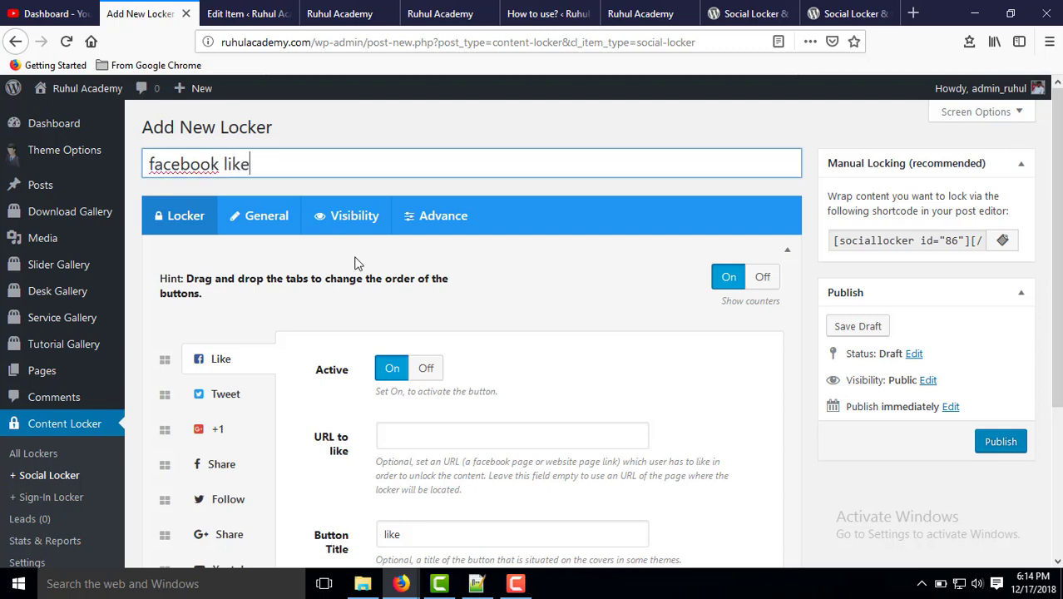
scroll(351, 291, "down", 3)
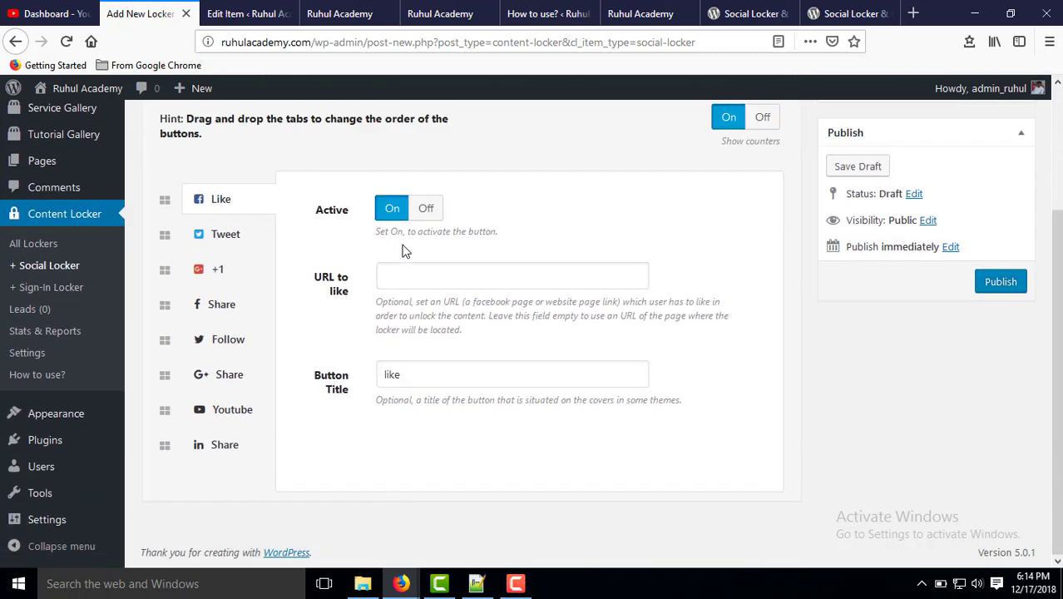
left_click(457, 277)
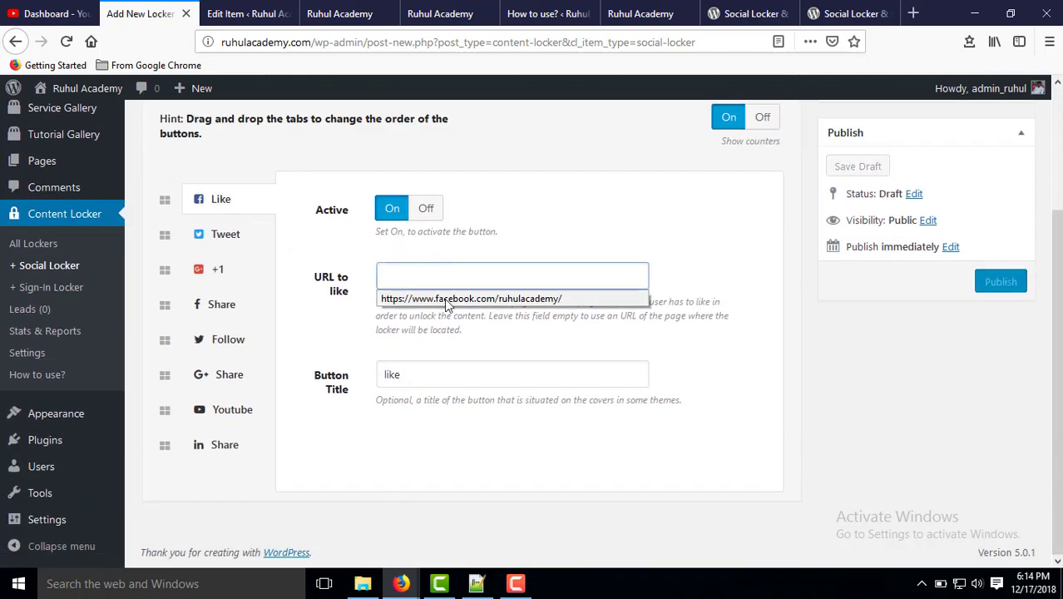
left_click(444, 298)
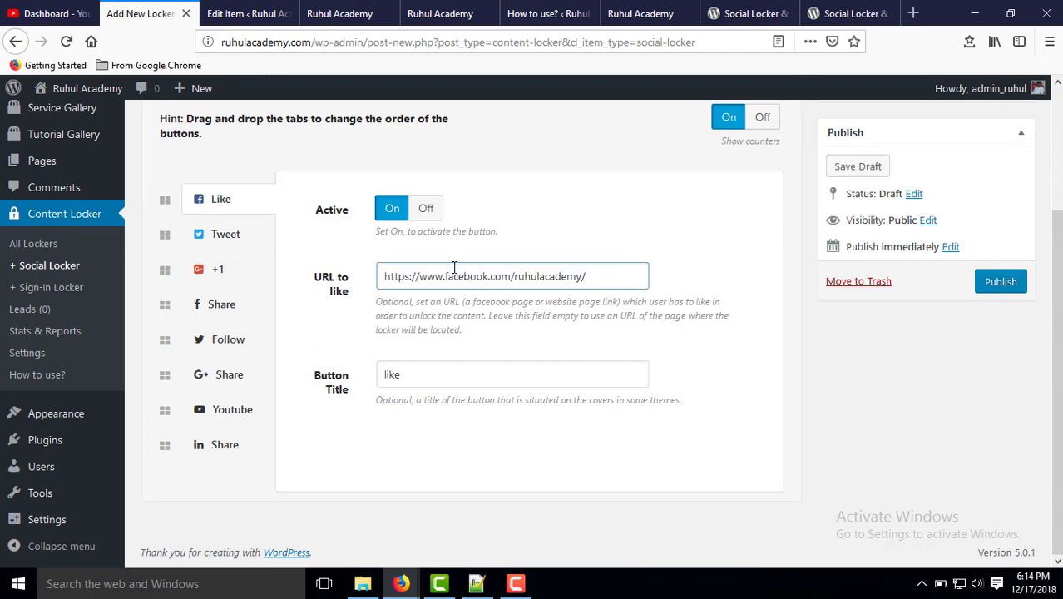
Fill the Advance Timer Interval with 100000 and check the Visibility and General tabs.
scroll(344, 204, "up", 3)
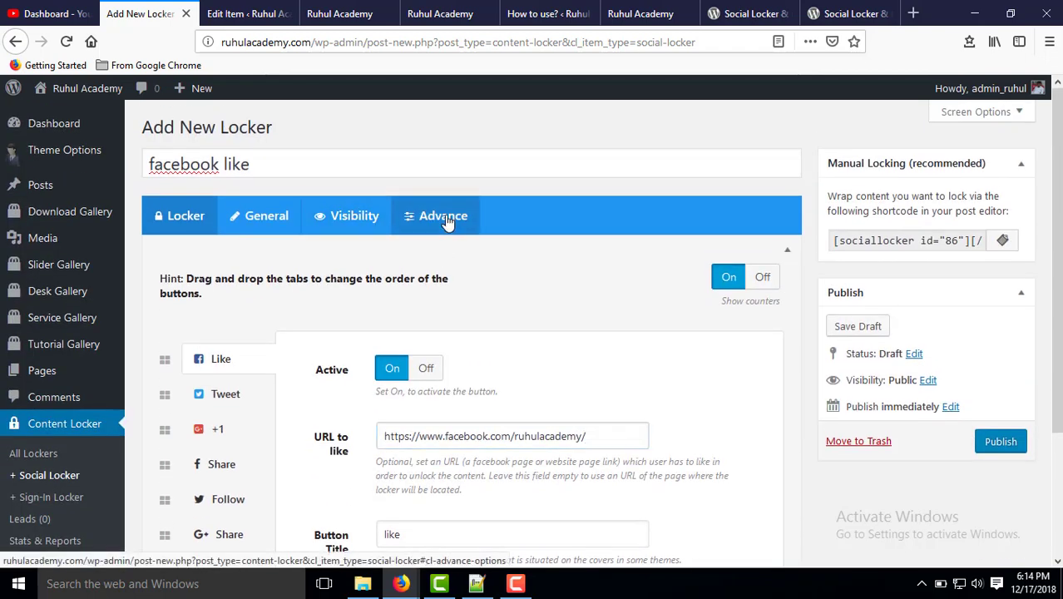
left_click(446, 220)
left_click(700, 281)
left_click(661, 313)
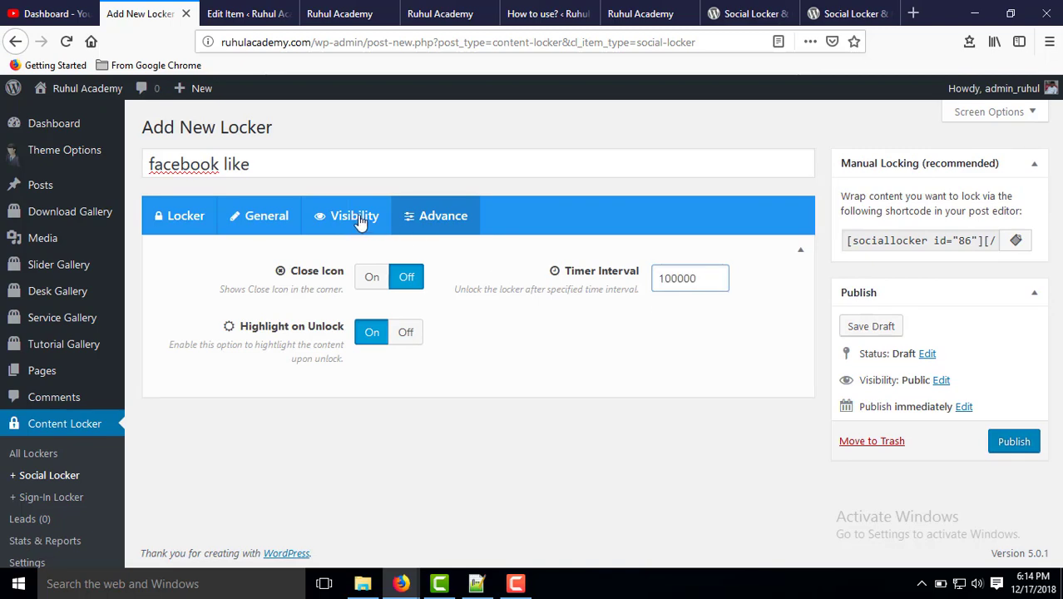
left_click(359, 218)
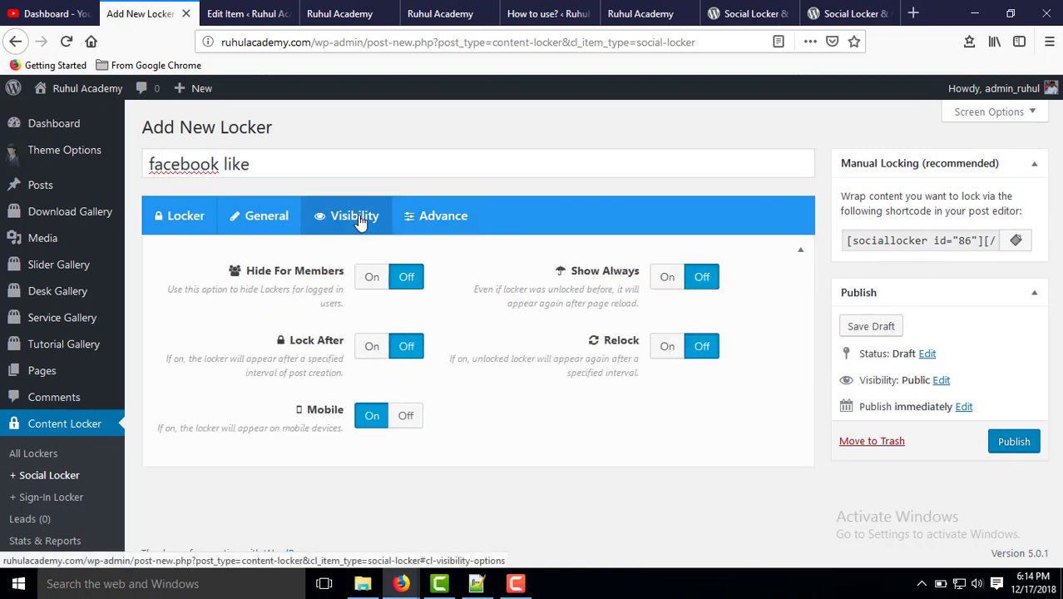
left_click(251, 214)
Replace the word 'content' in the Locker Box Title with 'file'.
scroll(386, 216, "down", 2)
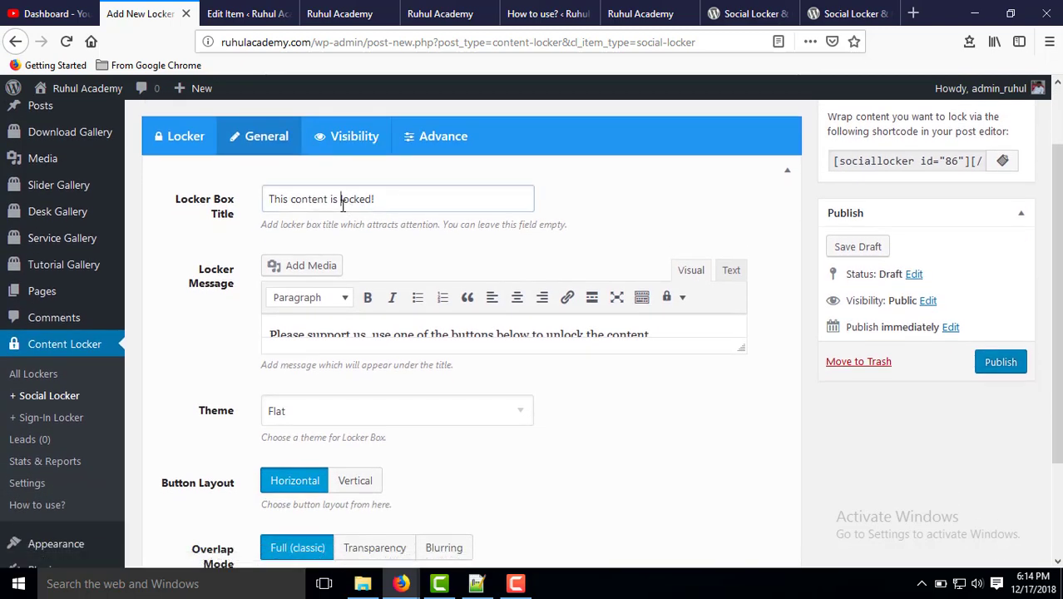
left_click(327, 202)
double_click(312, 198)
type("file")
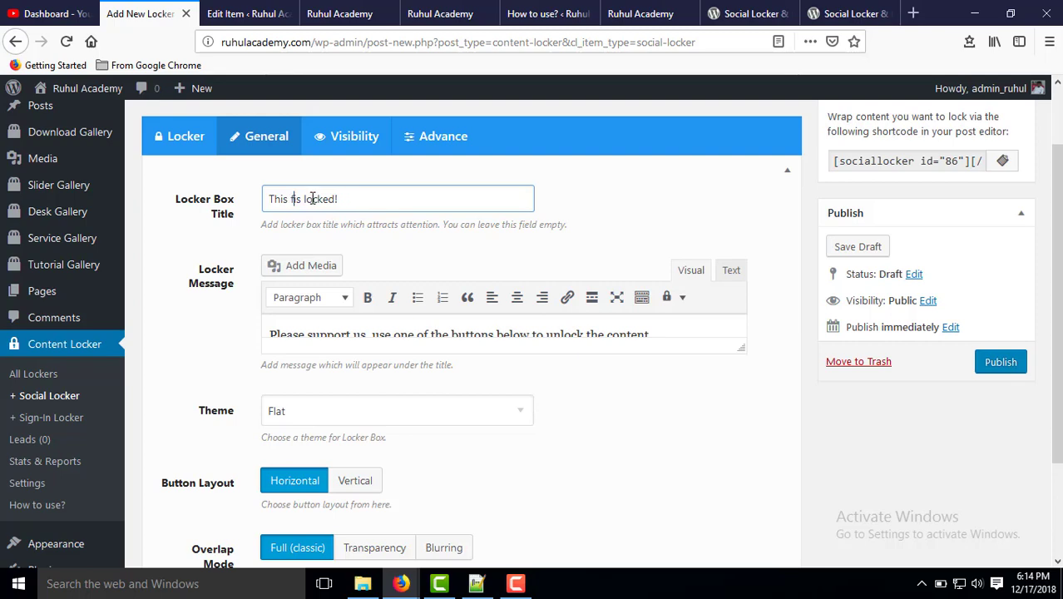
left_click(676, 218)
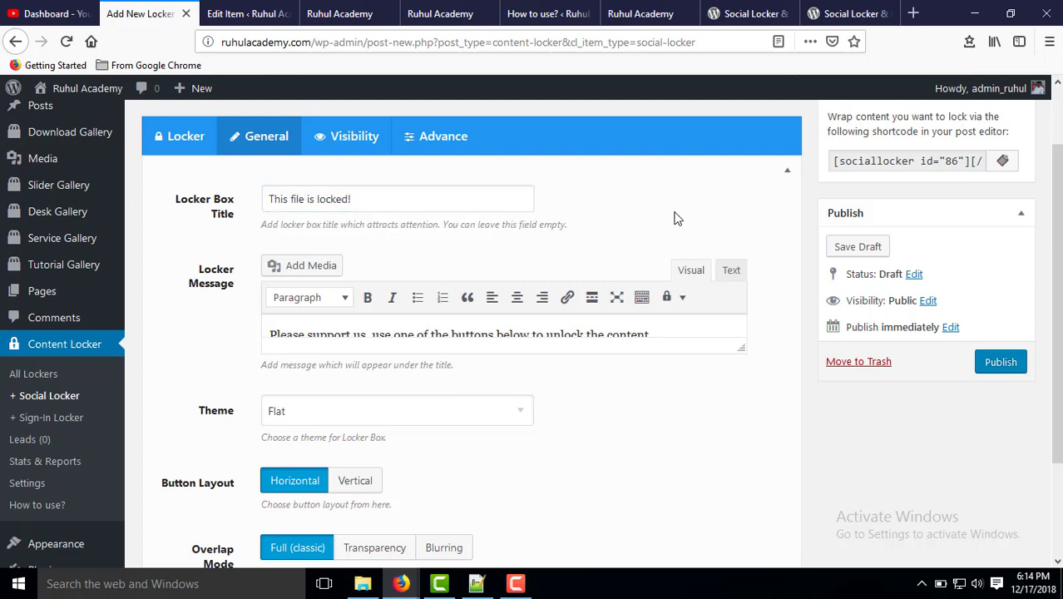
scroll(496, 225, "down", 2)
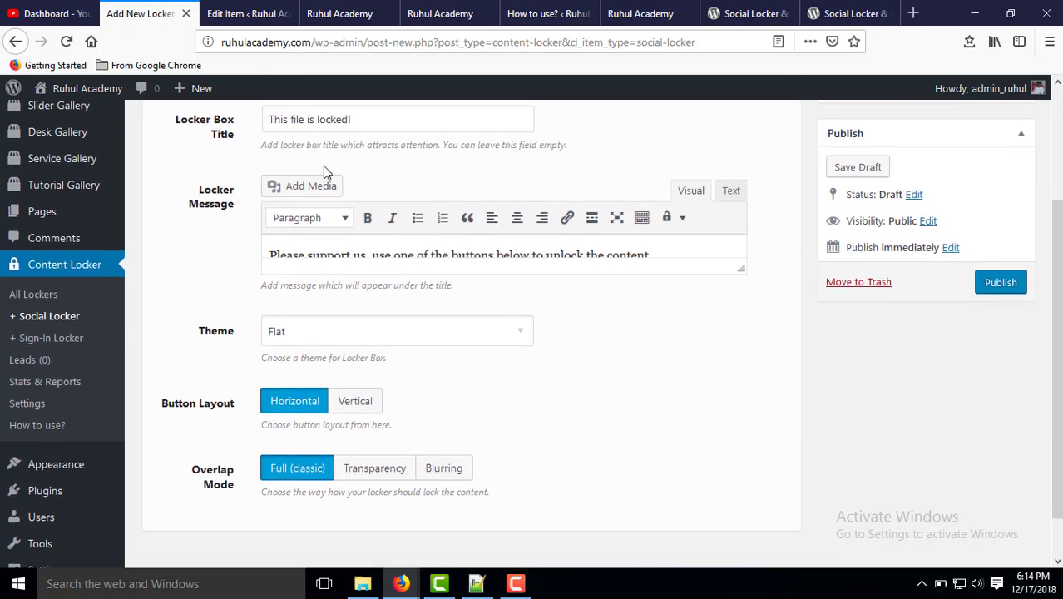
Switch the locker theme from Flat to Drawer, leaving the message without media.
left_click(312, 190)
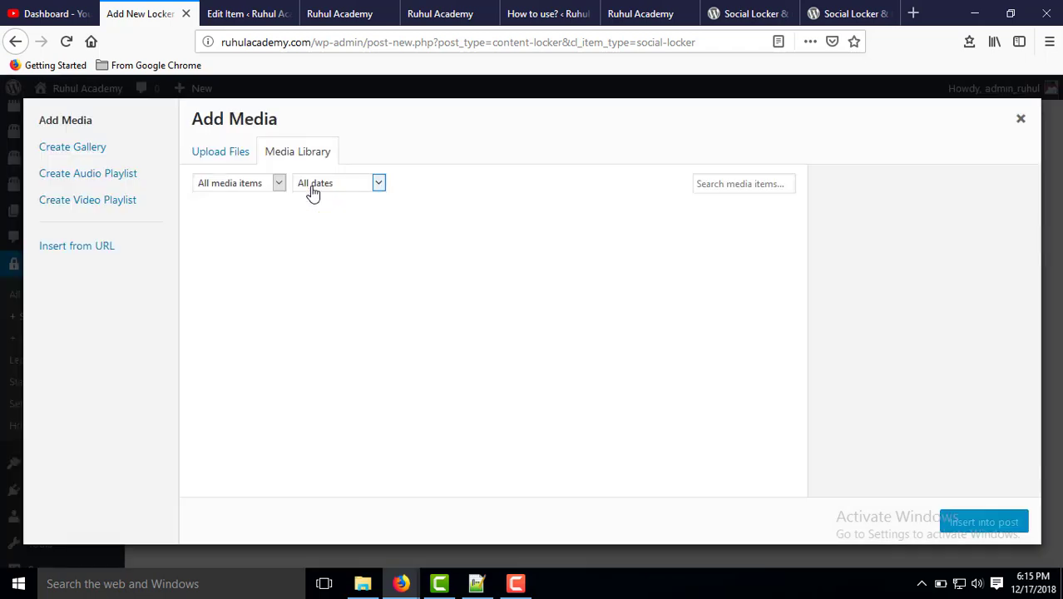
left_click(1020, 118)
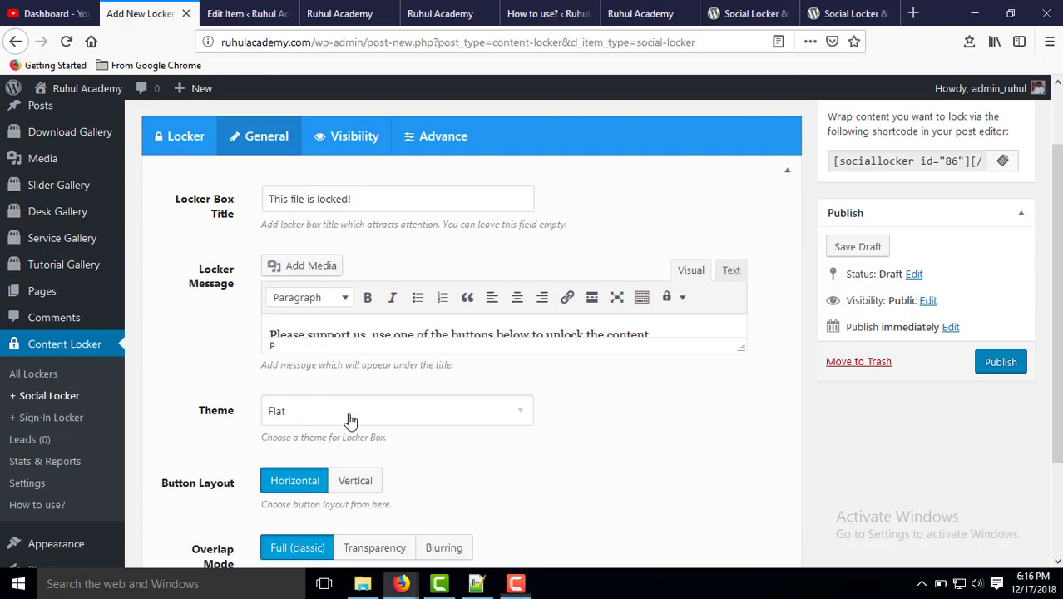
left_click(349, 420)
scroll(342, 434, "down", 3)
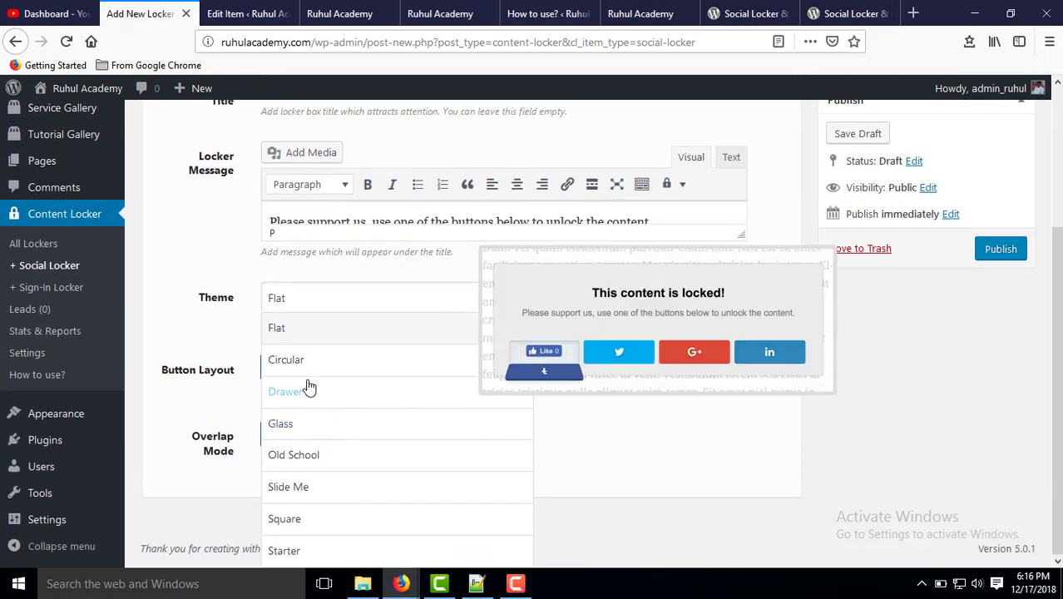
left_click(309, 388)
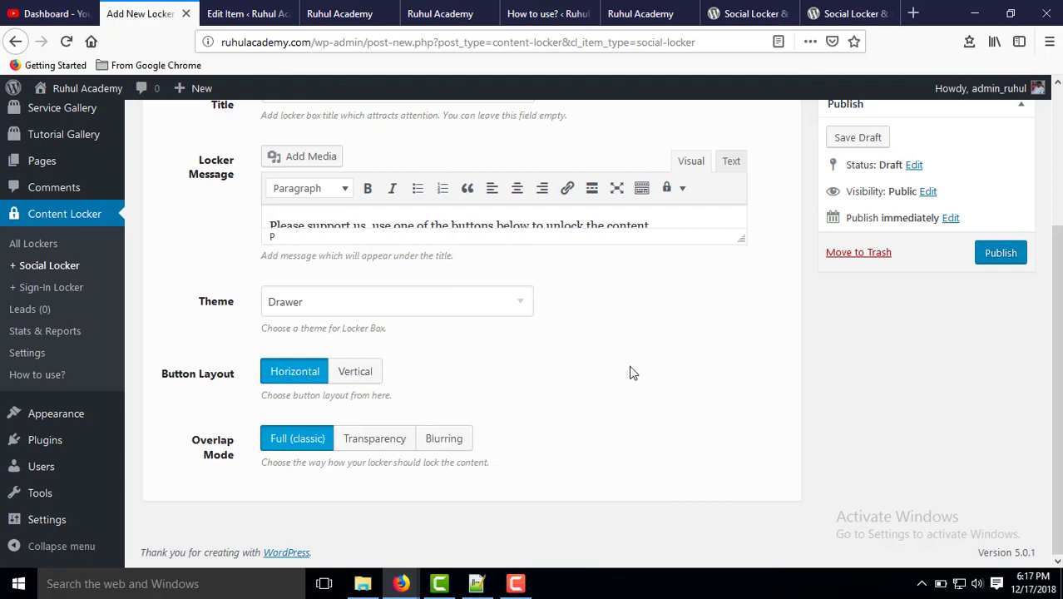
scroll(840, 301, "up", 4)
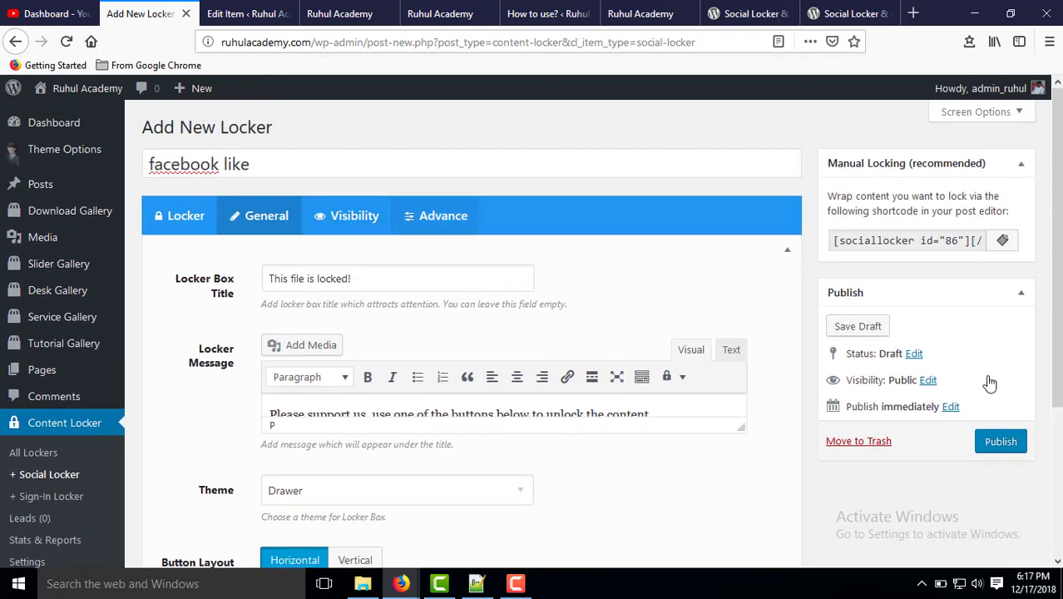
Publish the 'facebook like' locker and copy its Manual Locking shortcode.
left_click(1014, 451)
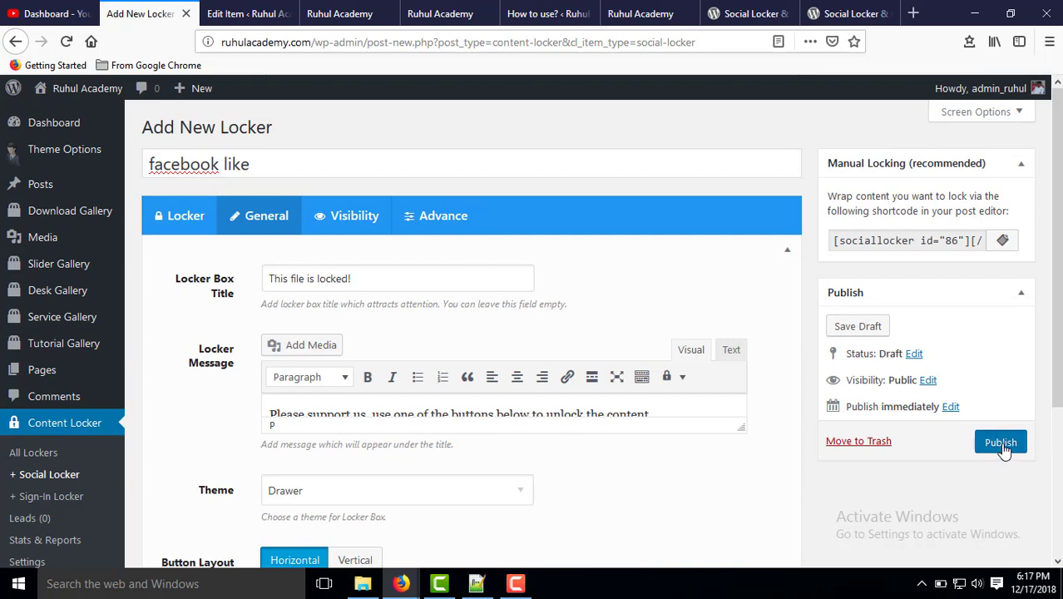
left_click(891, 240)
right_click(890, 239)
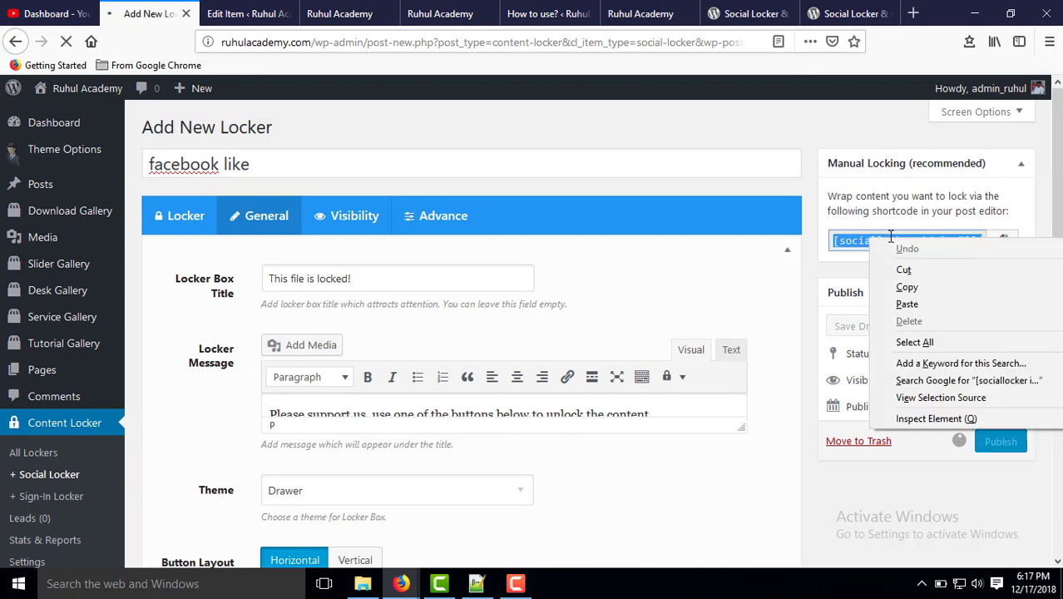
left_click(883, 284)
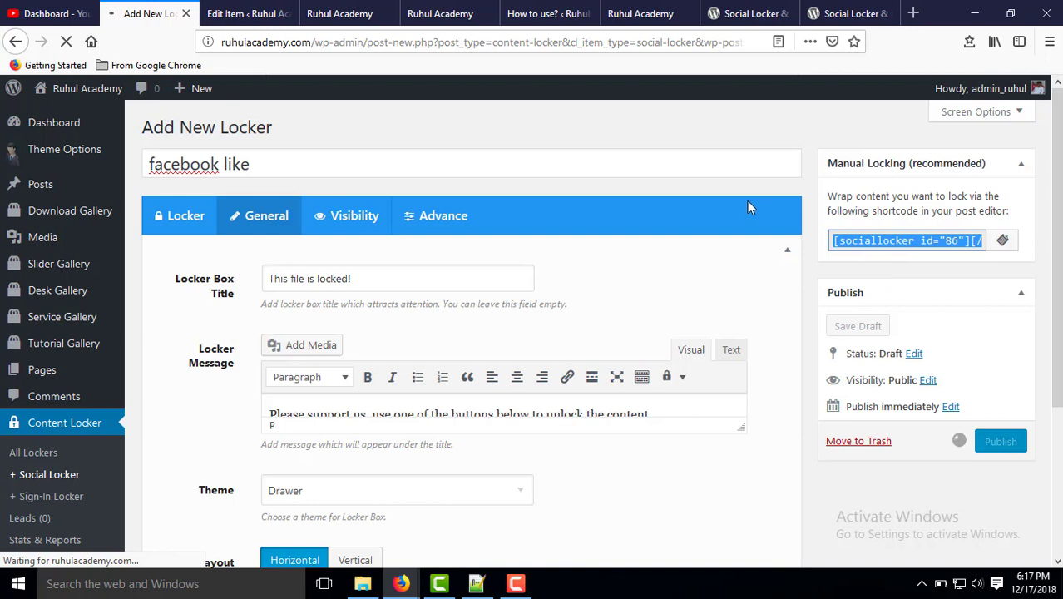
Open Download Gallery > Add Download in a new tab.
mouse_move(38, 321)
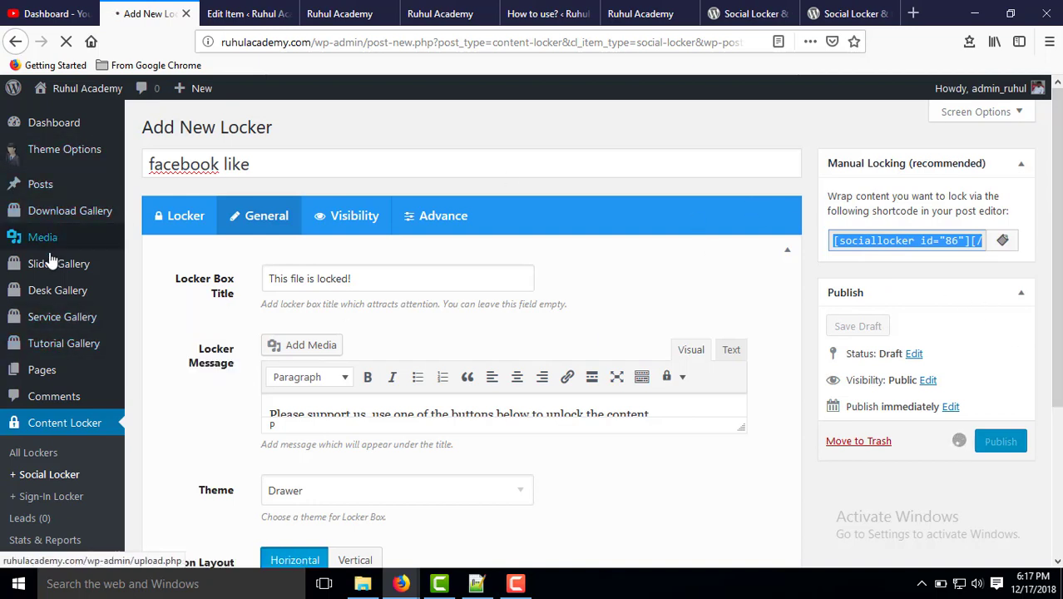
mouse_move(48, 295)
mouse_move(47, 217)
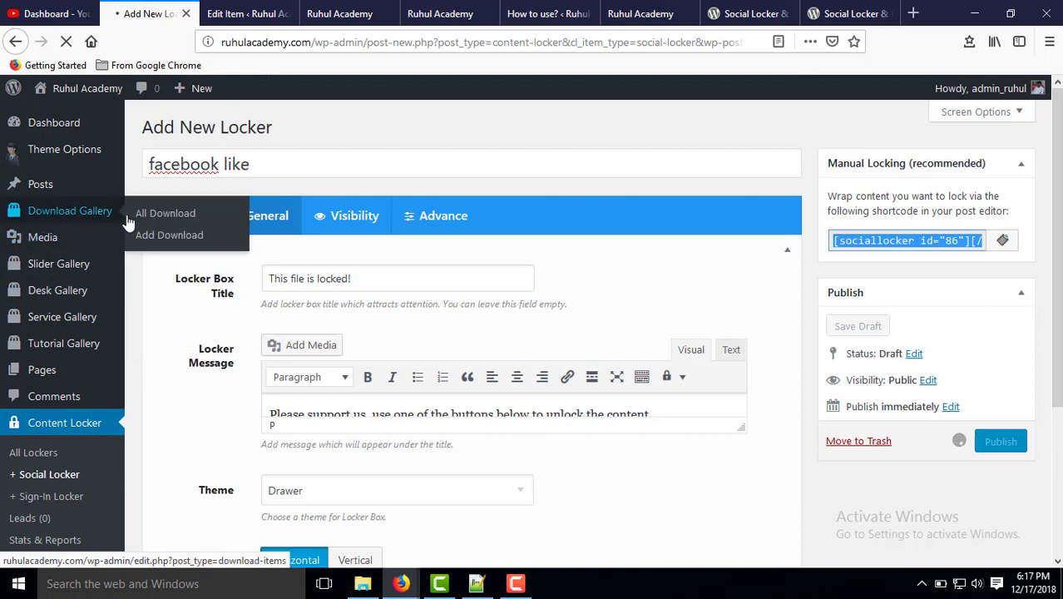
right_click(155, 234)
key("t")
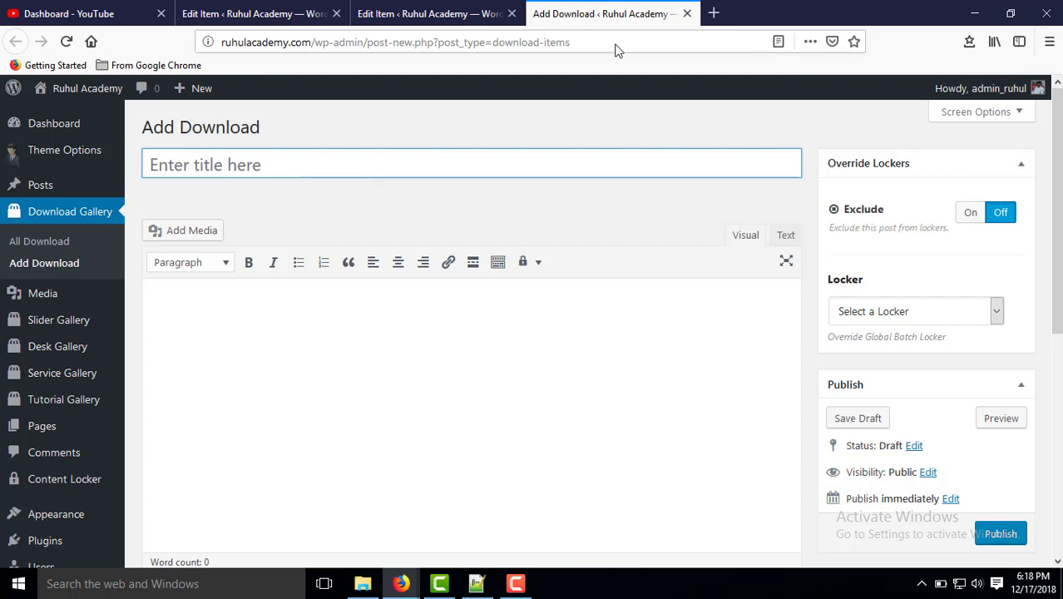
Title the new download 'New file download'.
left_click(229, 159)
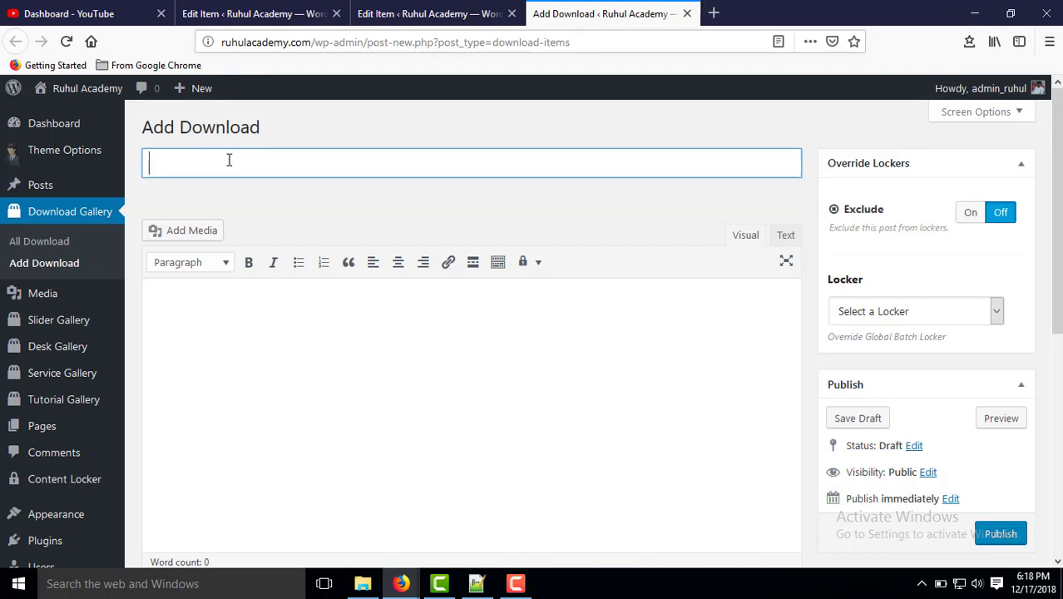
type("f")
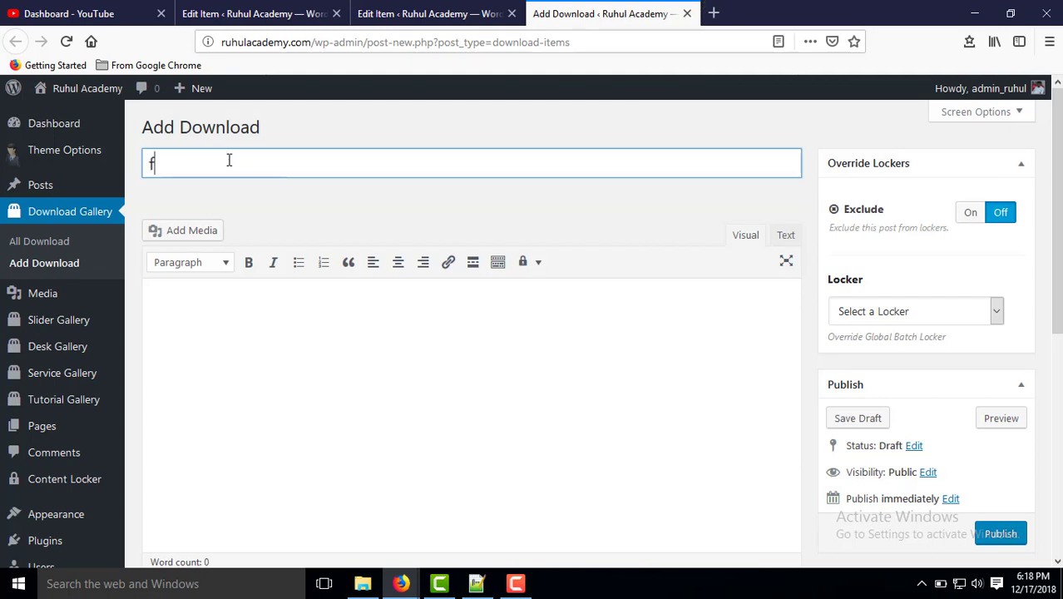
key("BackSpace")
type("file")
key("BackSpace")
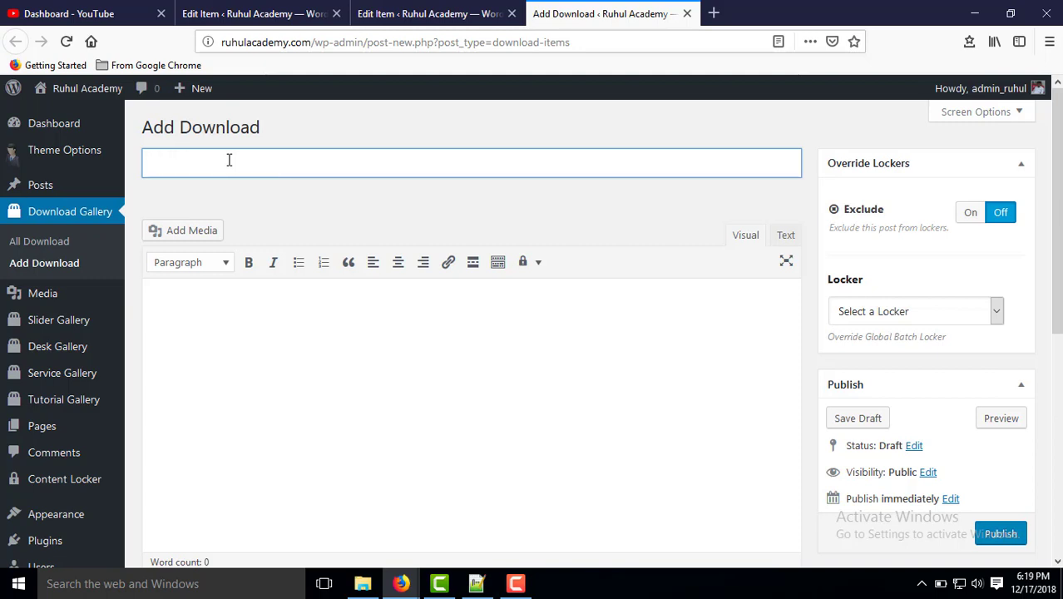
type("New file ")
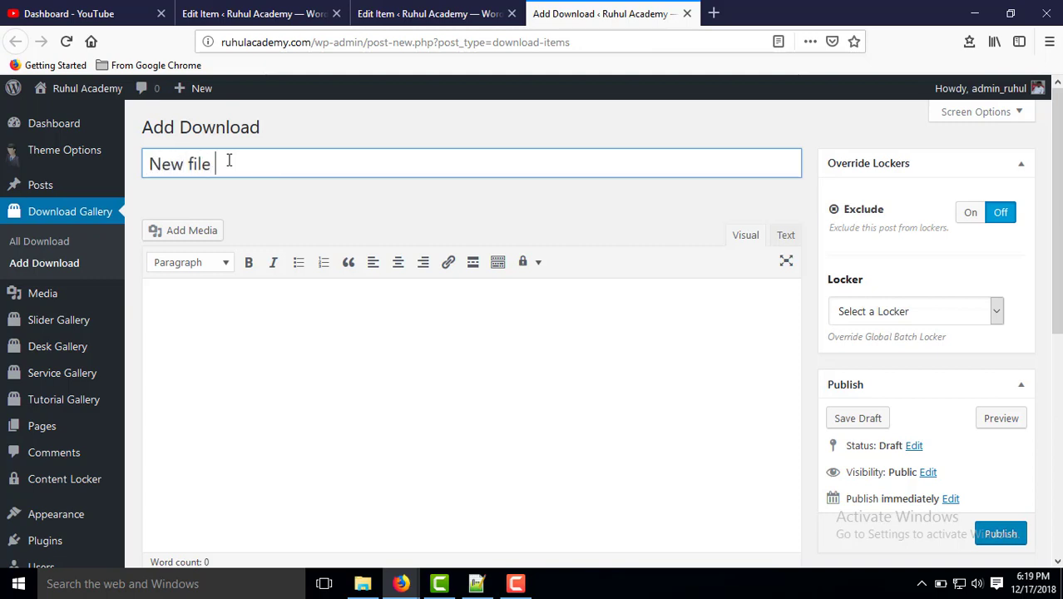
type("download")
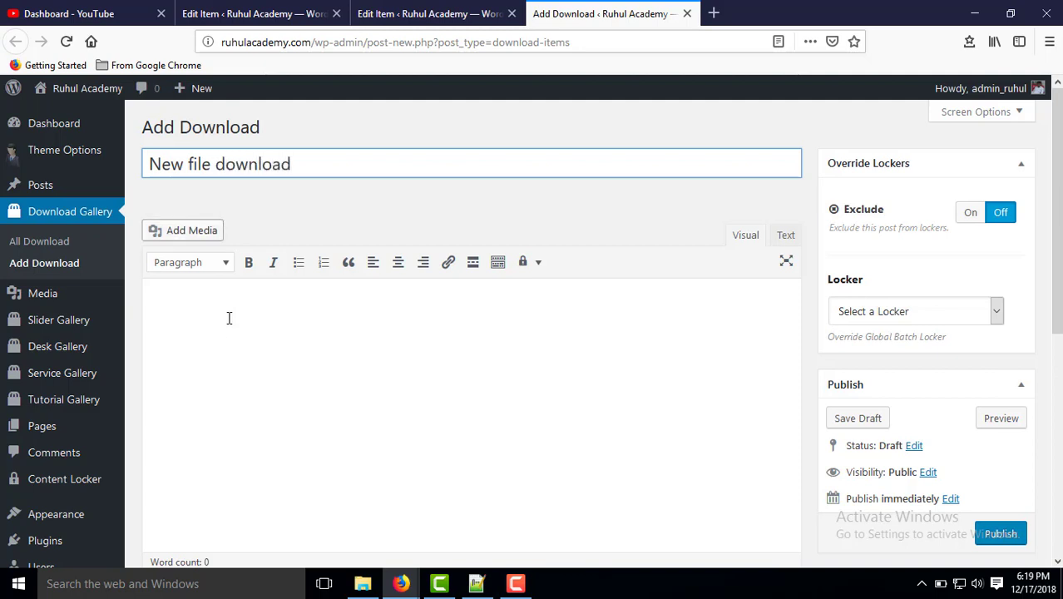
Paste the copied sociallocker shortcode into the download's body.
left_click(228, 331)
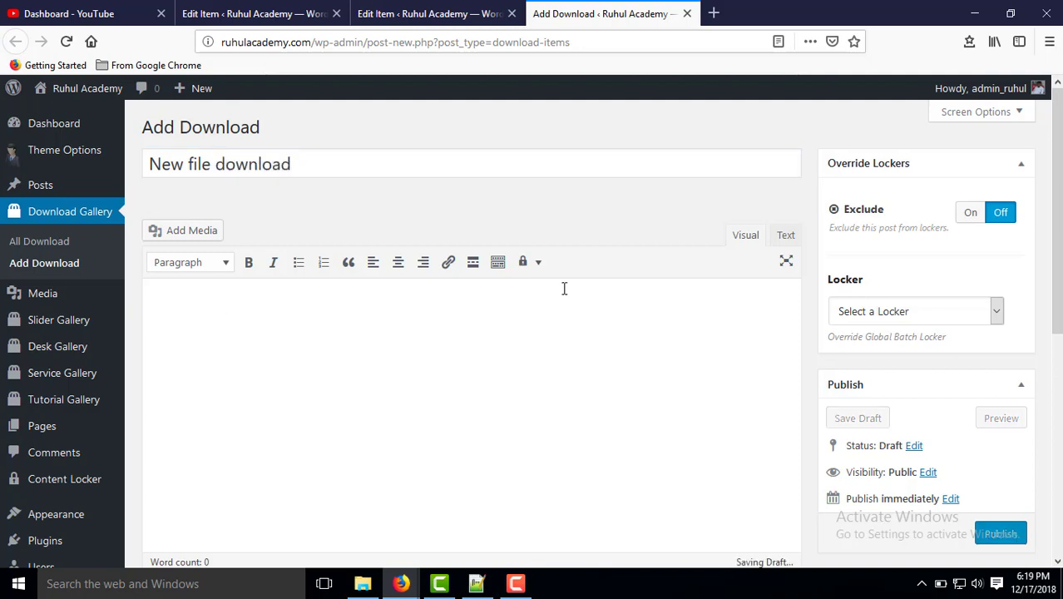
left_click(536, 265)
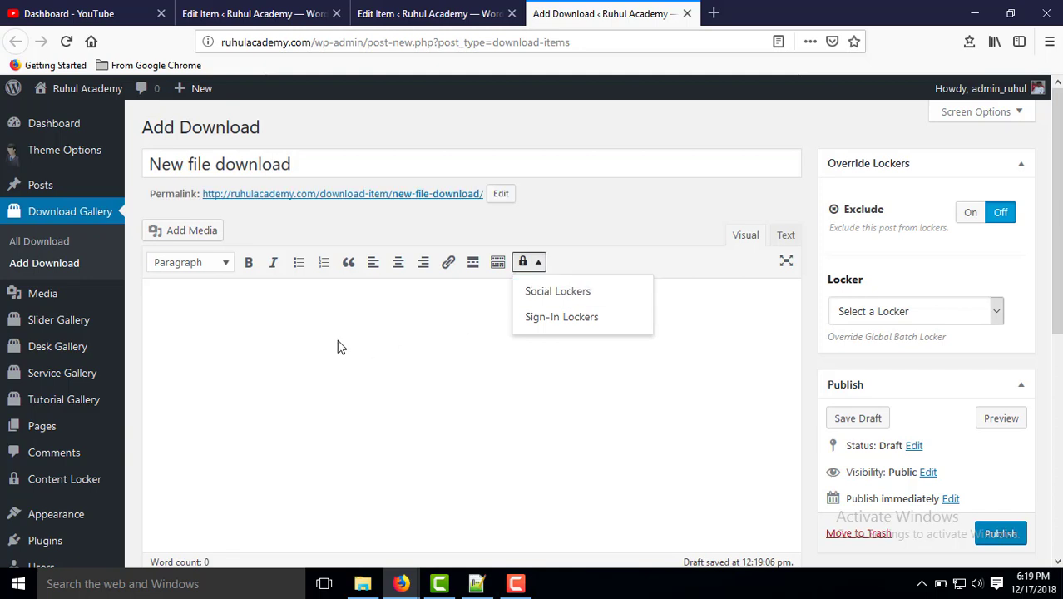
right_click(226, 321)
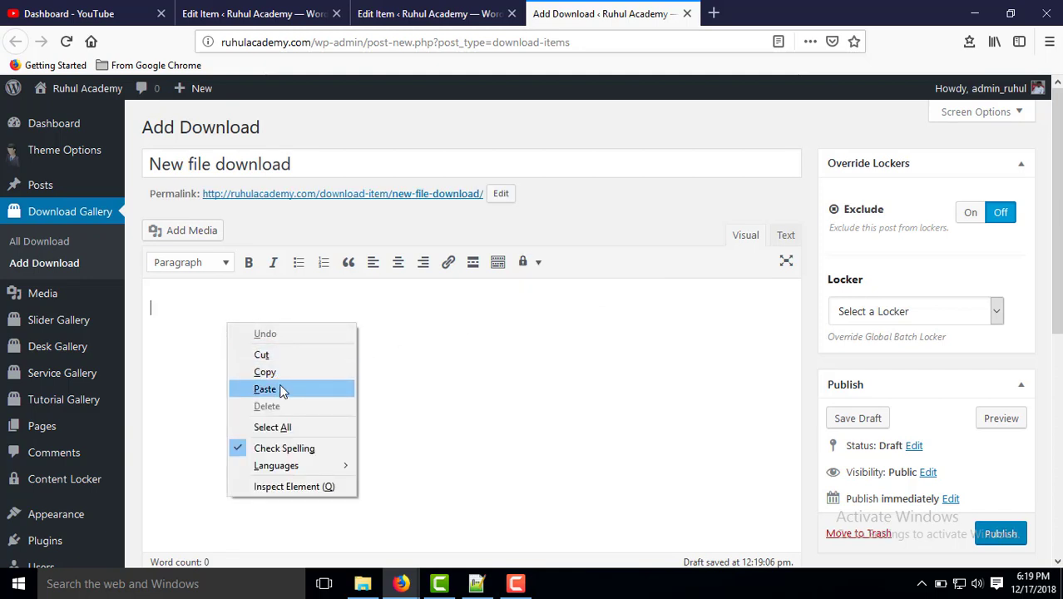
left_click(279, 384)
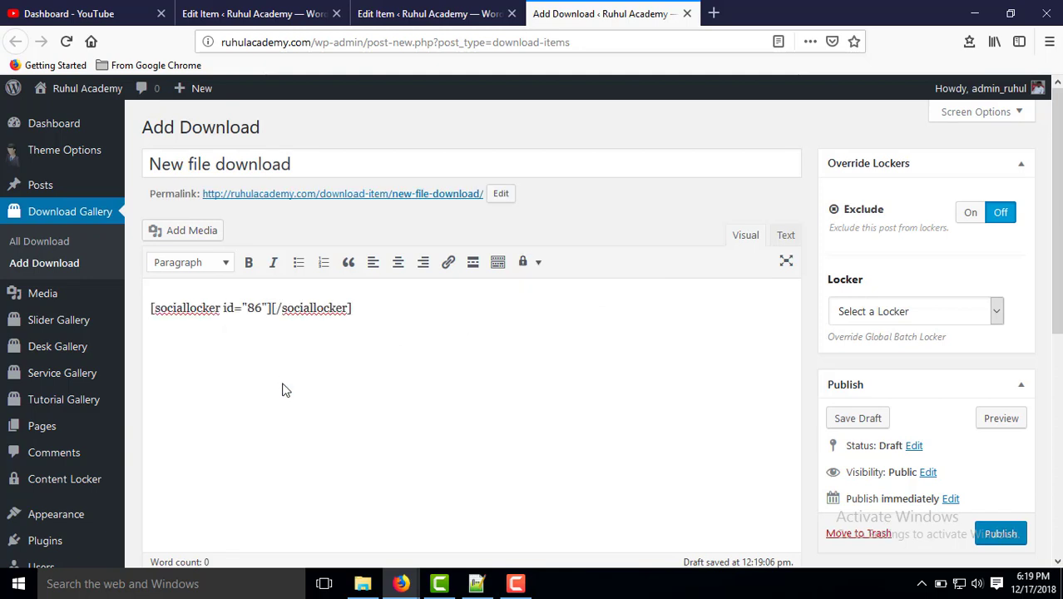
Insert the 'facebook like' social locker shortcode into the download body.
left_click(538, 262)
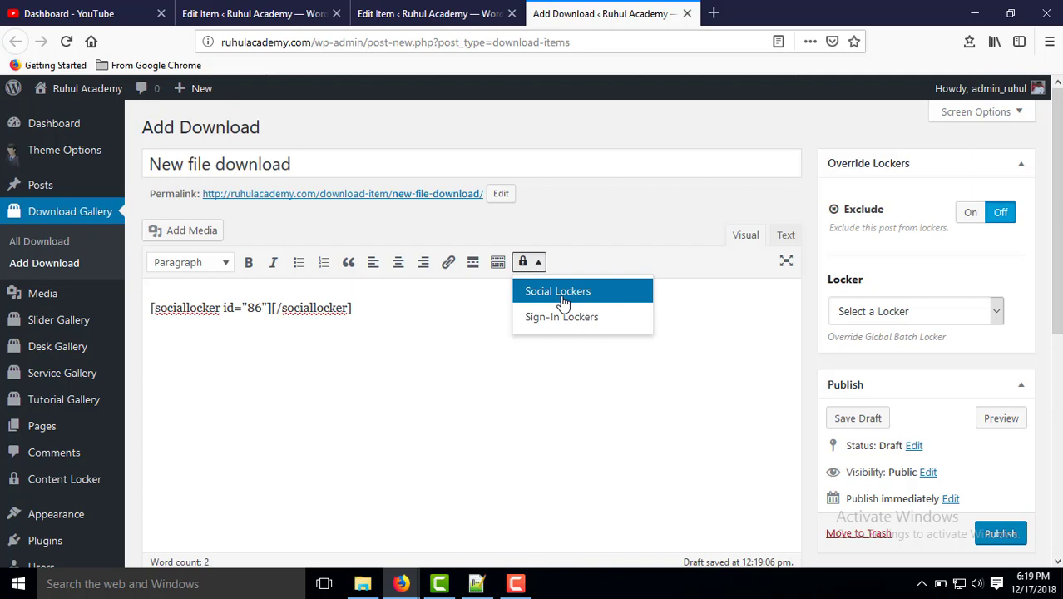
left_click(561, 292)
left_click(654, 324)
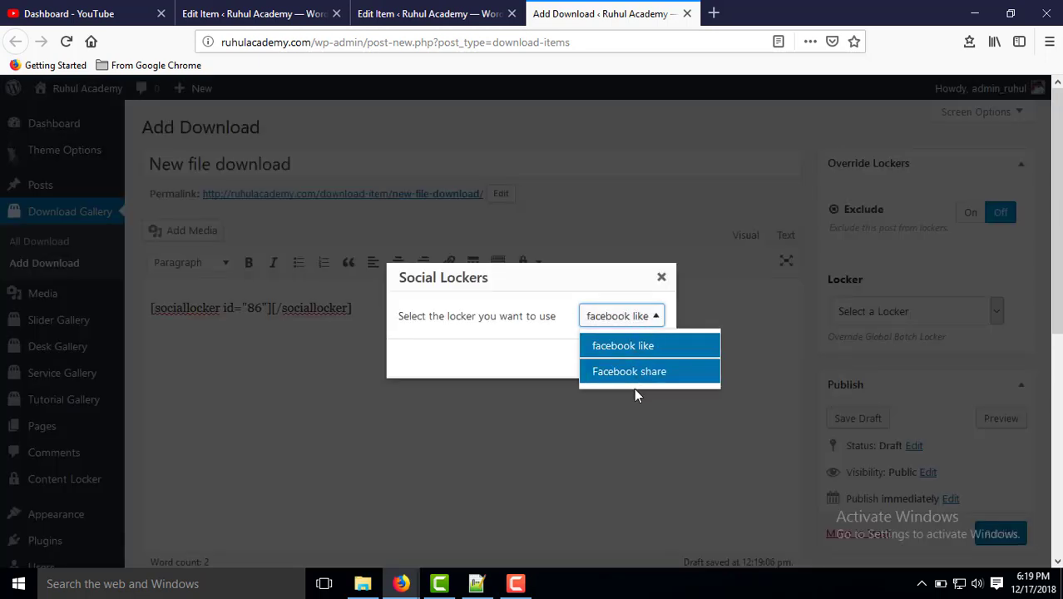
left_click(632, 349)
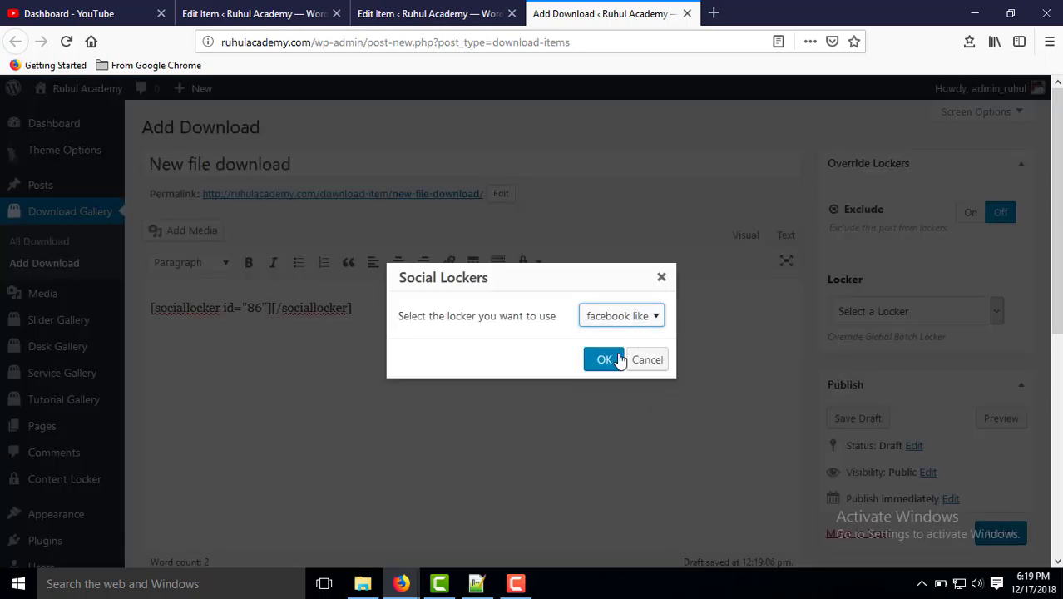
left_click(619, 359)
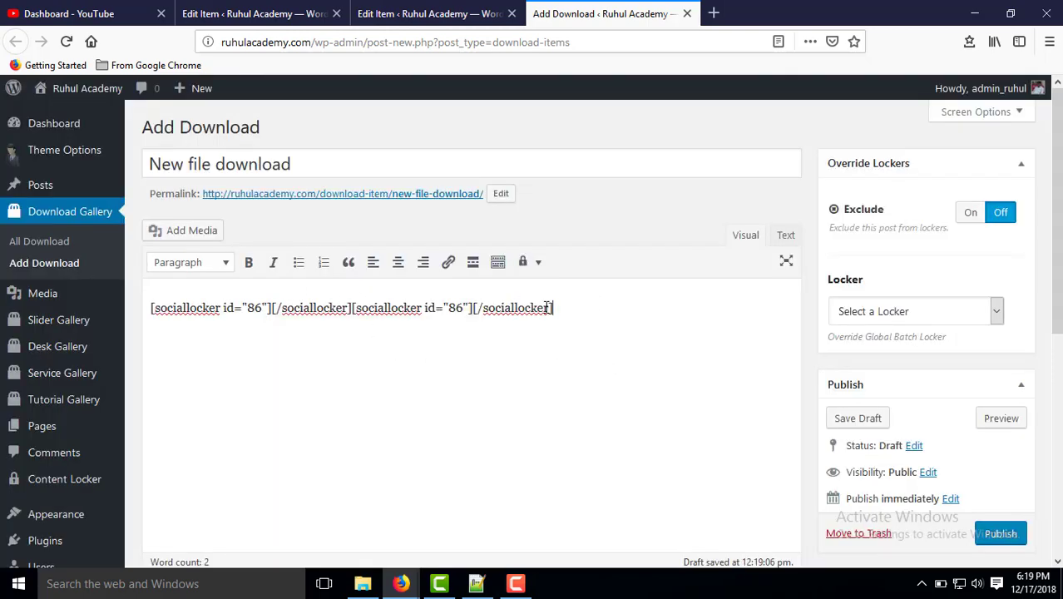
Undo the duplicate shortcode and move the closing [/sociallocker] tag to its own line.
left_click_drag(549, 308, 2, 307)
key("ctrl+v")
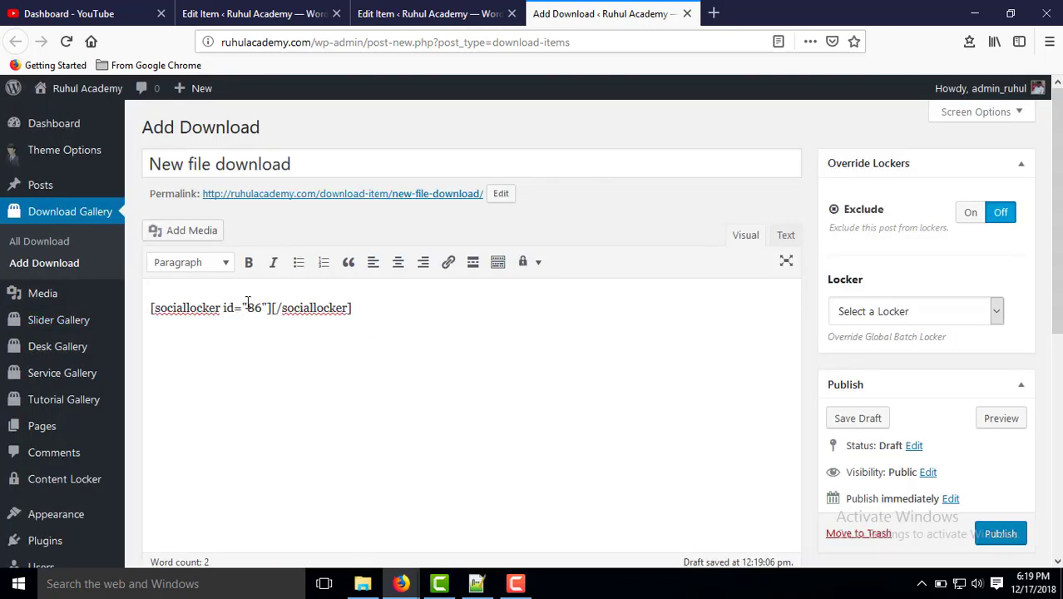
key("Return")
key("Return")
key("Return")
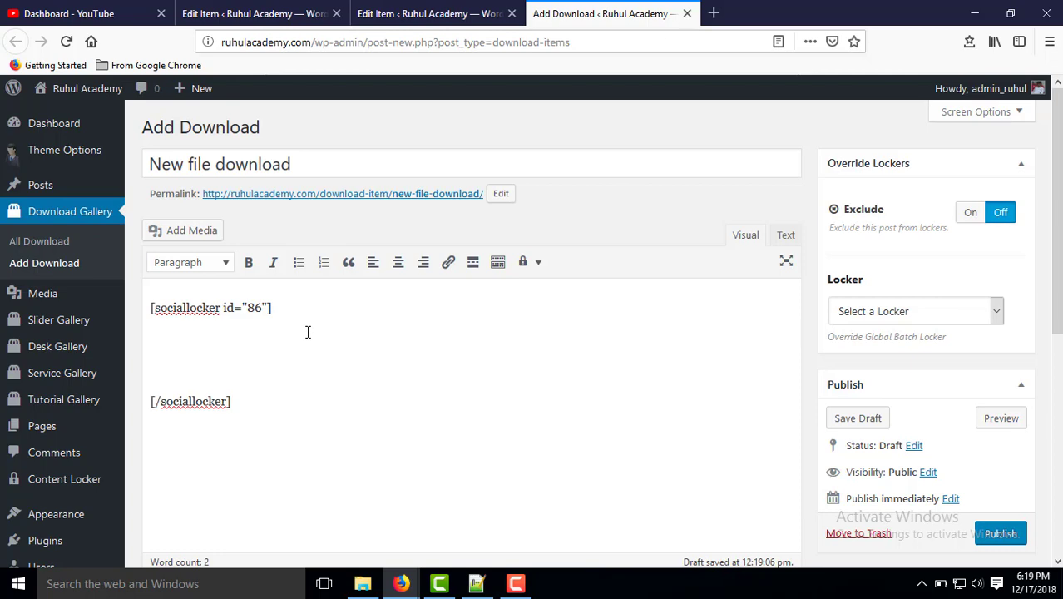
left_click(229, 361)
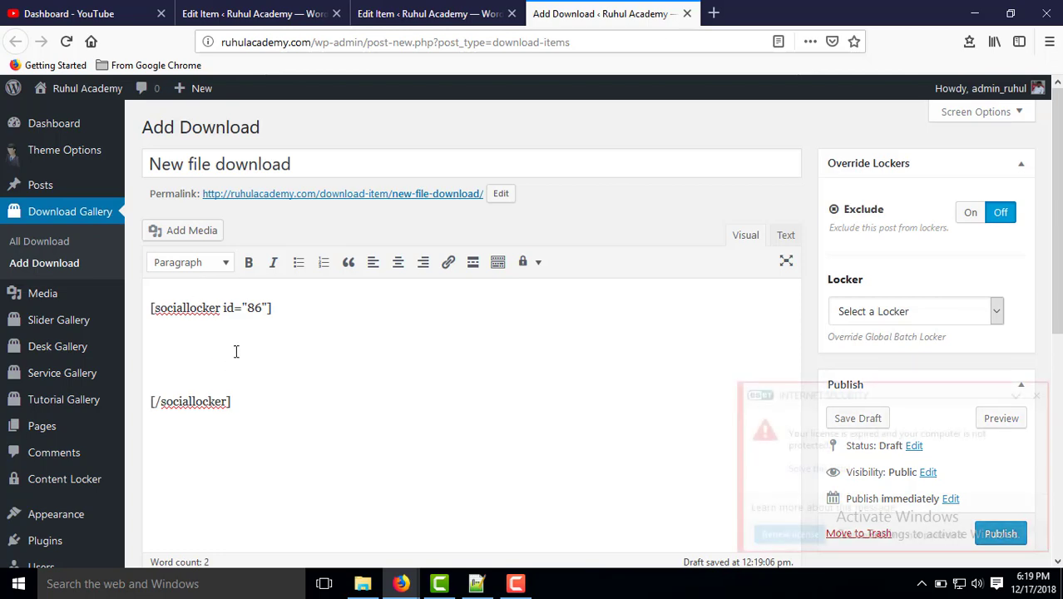
Insert a 'Download' link to the MediaFire file between the sociallocker tags.
left_click(448, 263)
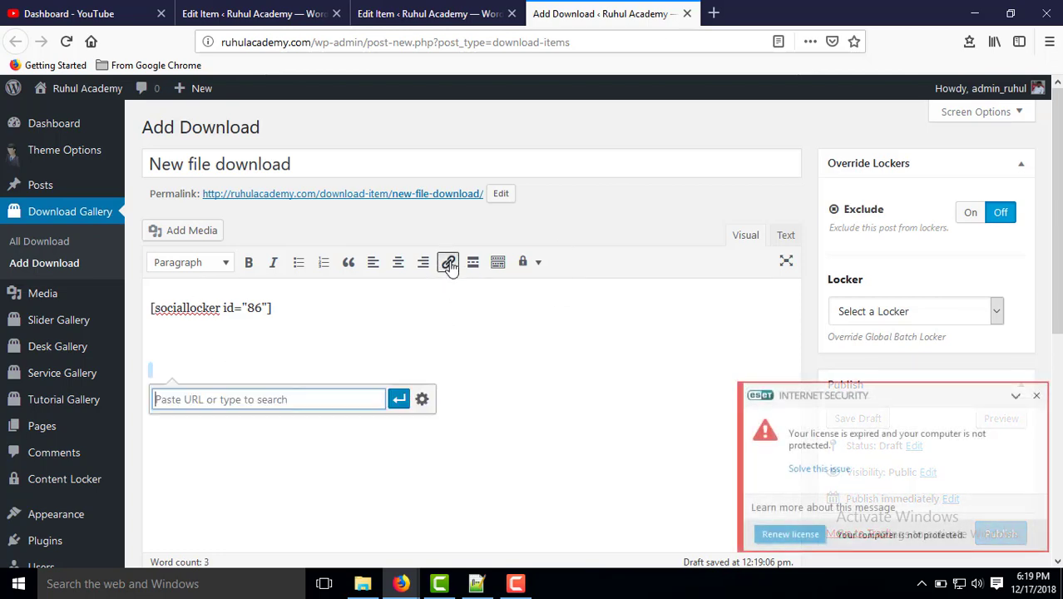
left_click(423, 400)
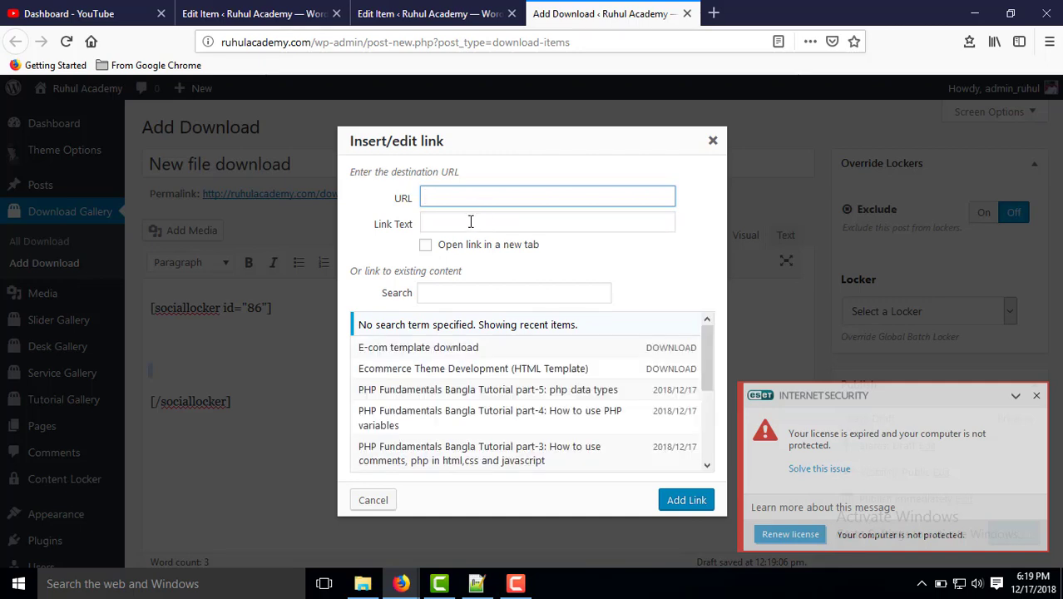
left_click(471, 196)
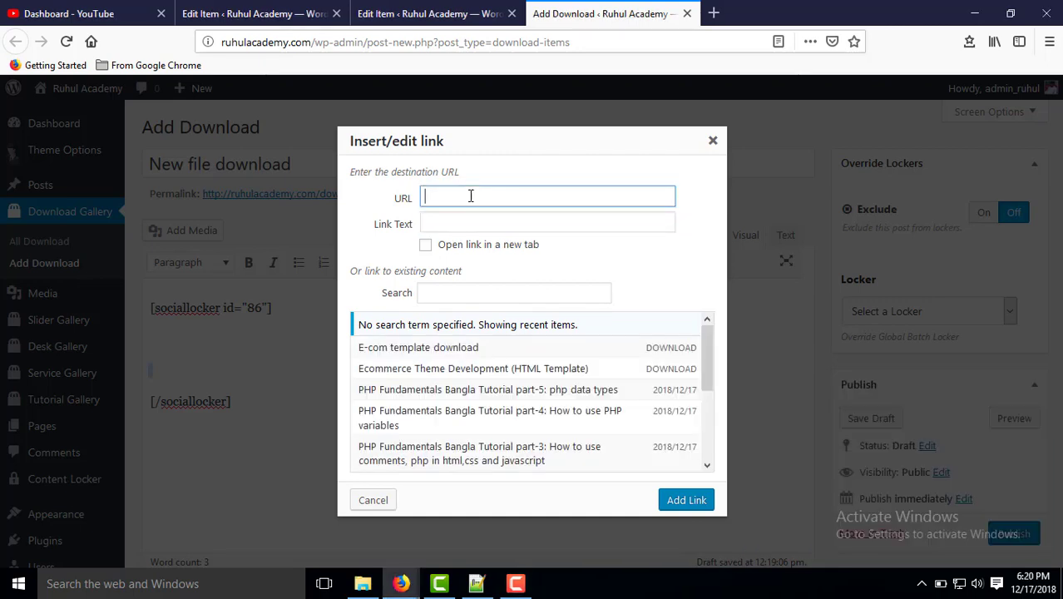
left_click(470, 231)
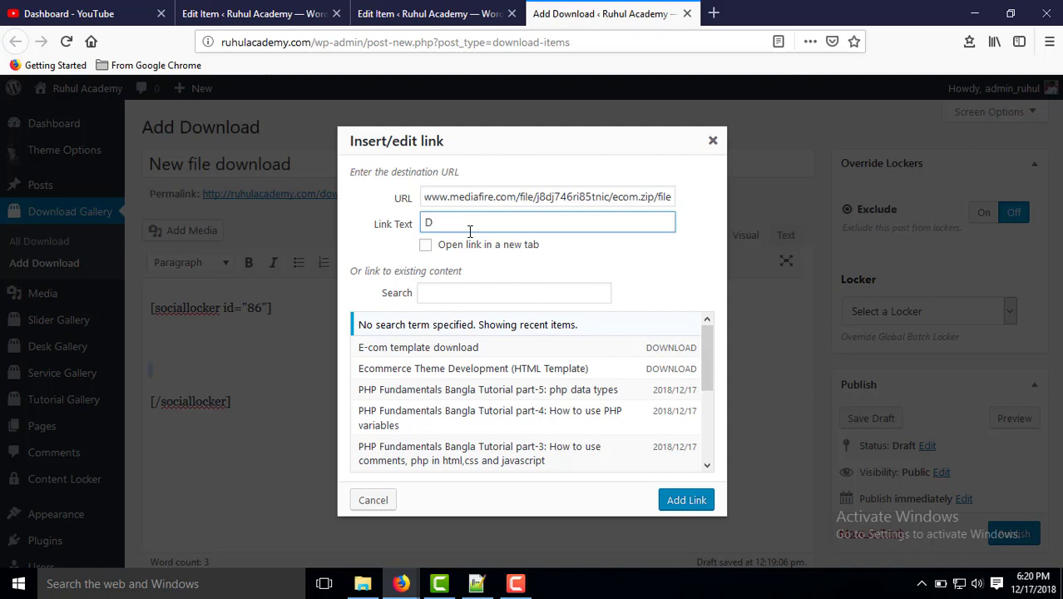
type("Download")
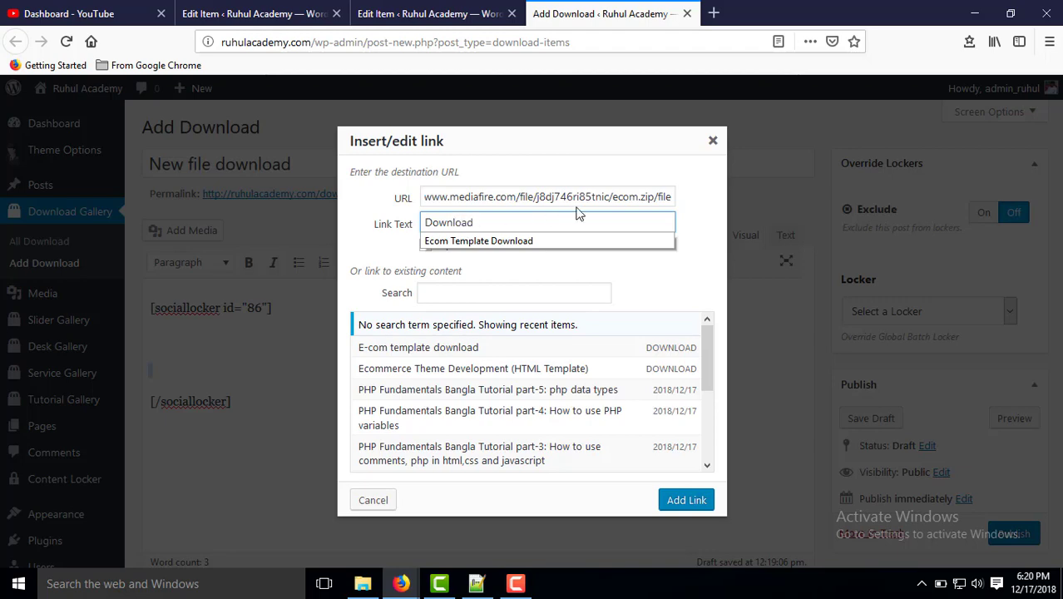
left_click(607, 173)
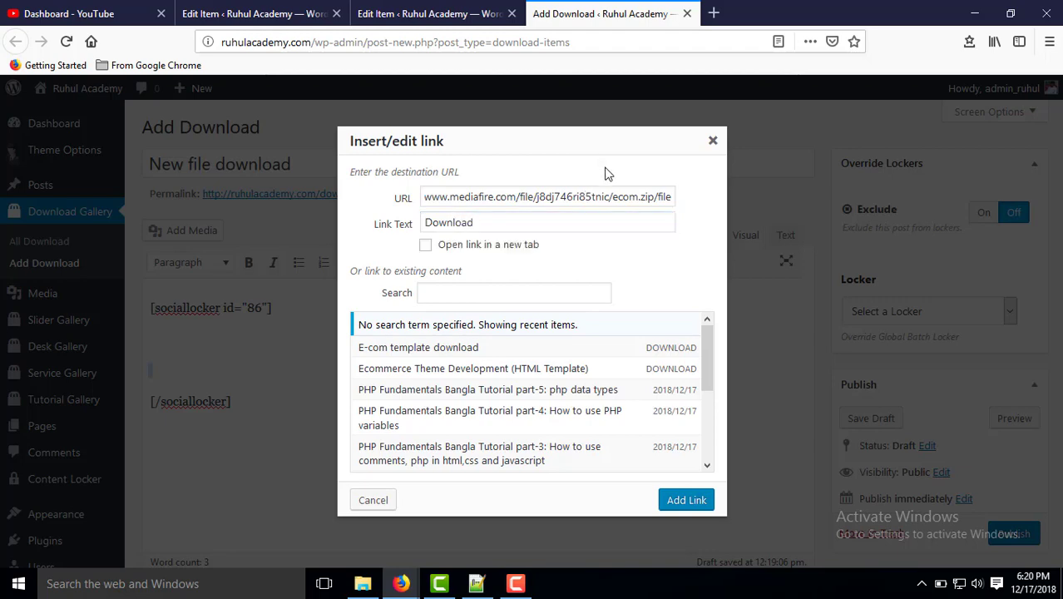
left_click(695, 502)
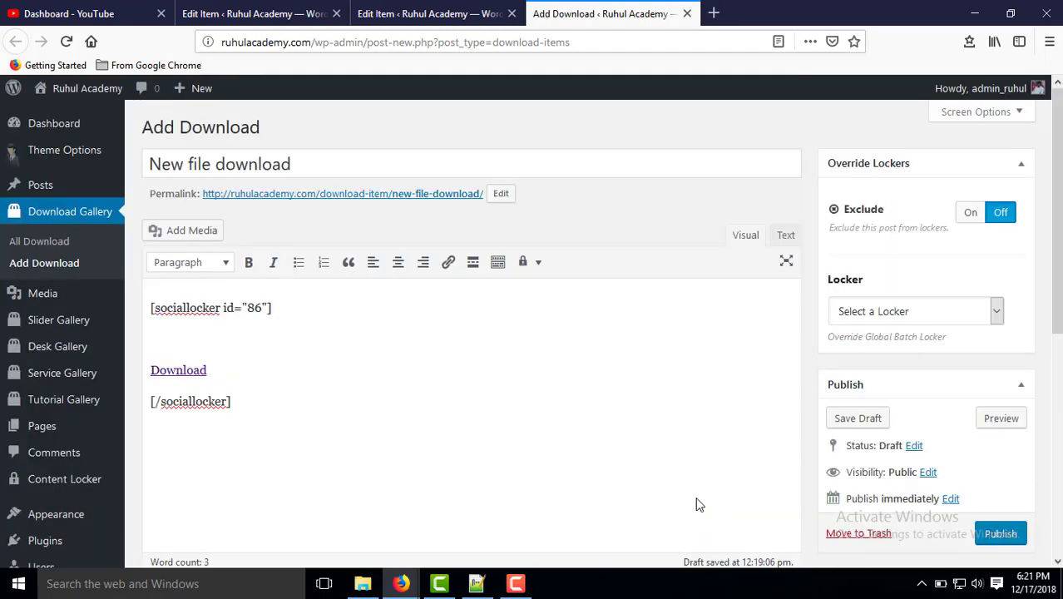
Delete the empty line above the Download link and publish the New file download item.
left_click(232, 367)
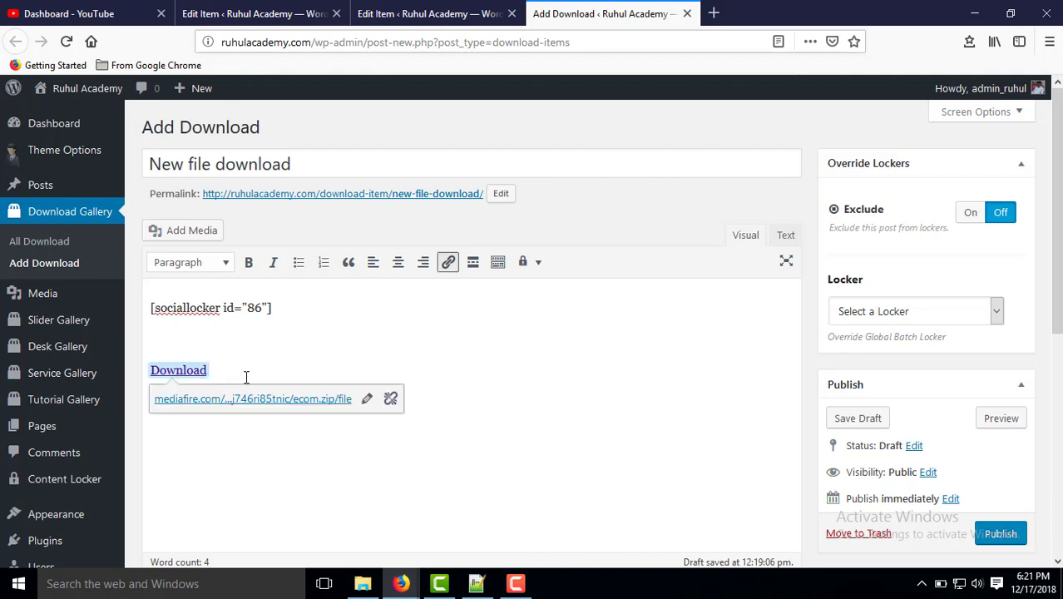
left_click(449, 332)
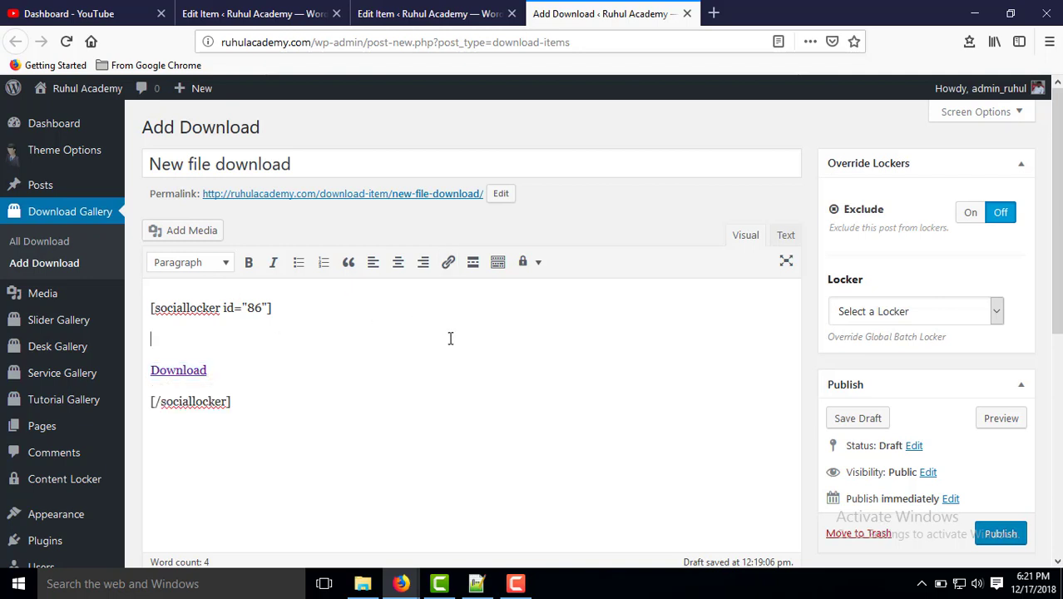
left_click(178, 363)
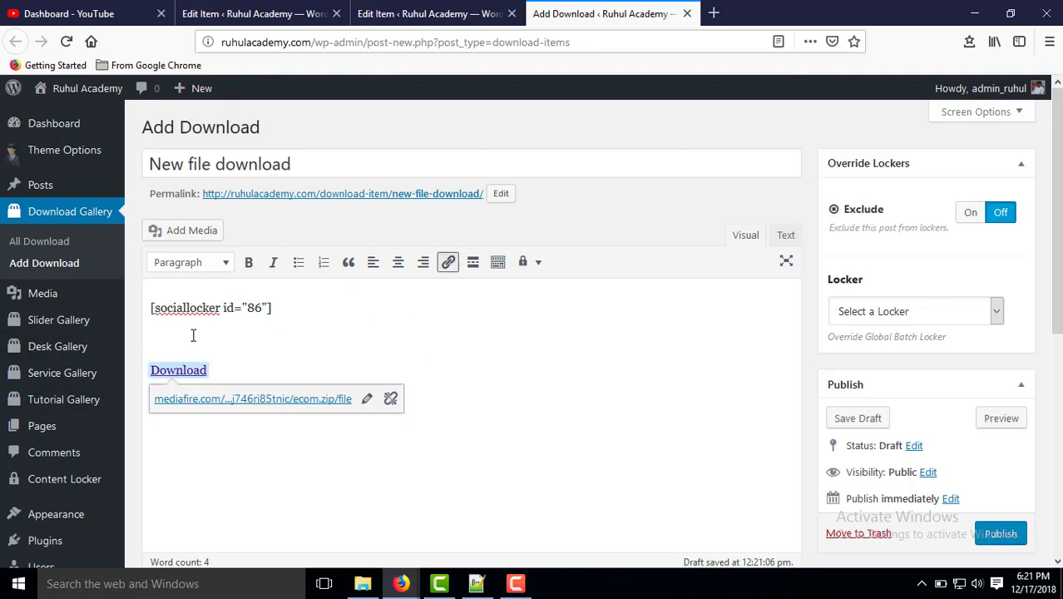
left_click(193, 335)
key("BackSpace")
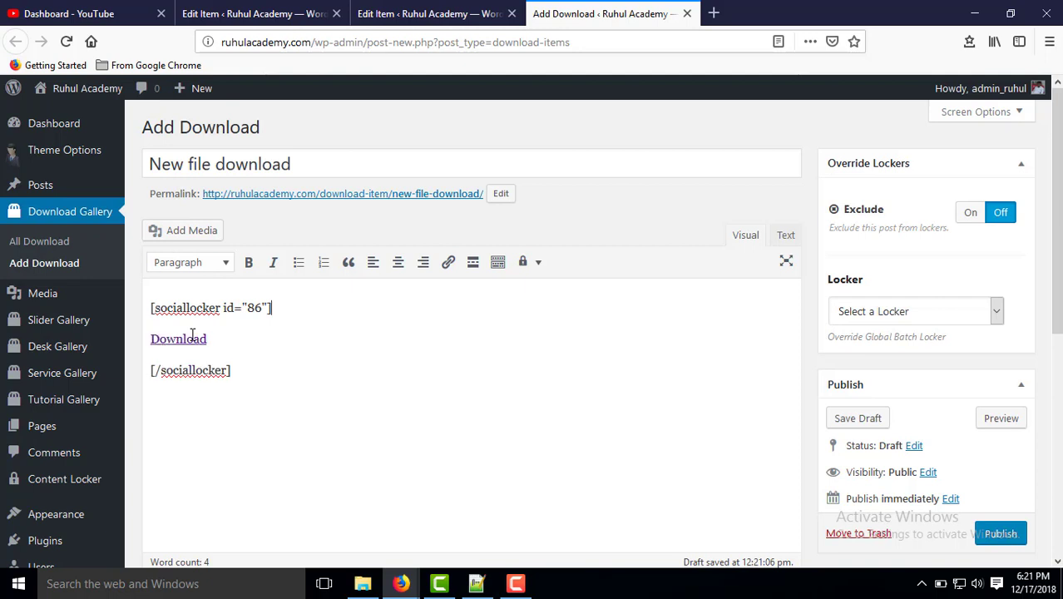
left_click(1001, 533)
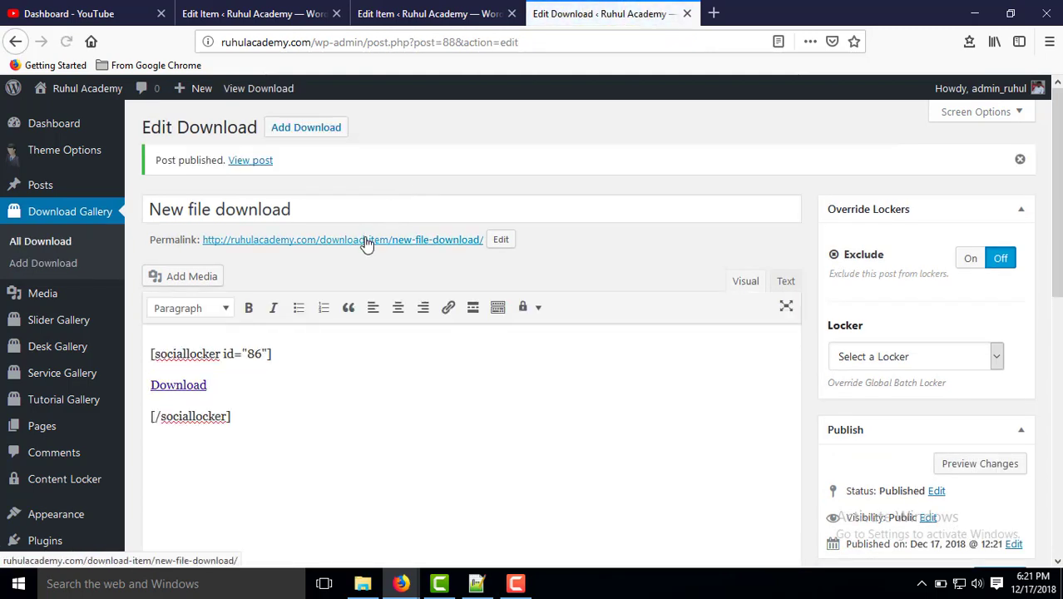
Open the published download page in a new tab, then return to the facebook like locker editor.
right_click(366, 239)
left_click(431, 248)
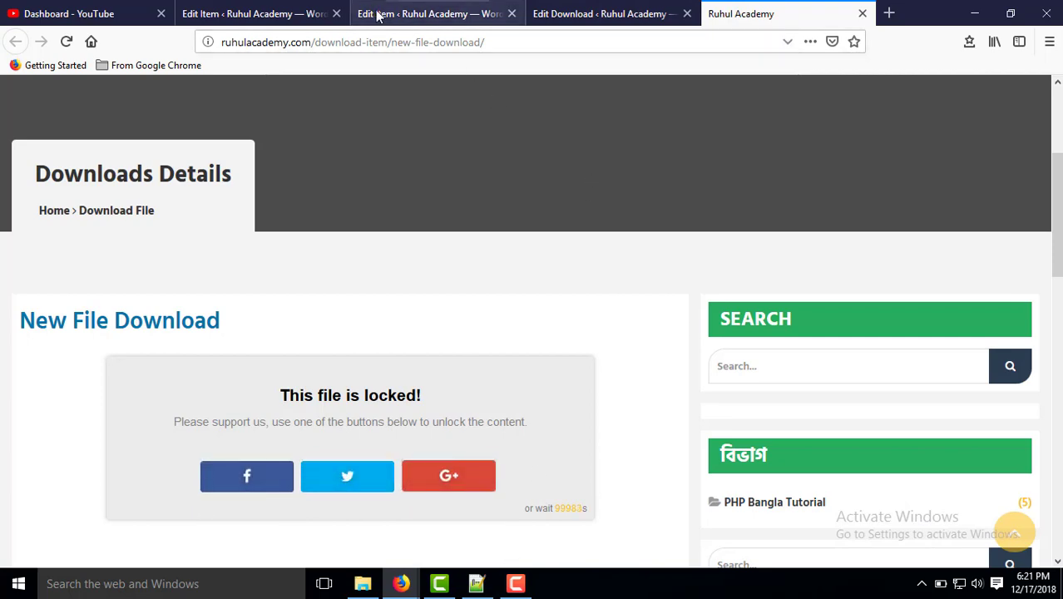
left_click(233, 13)
scroll(322, 293, "down", 2)
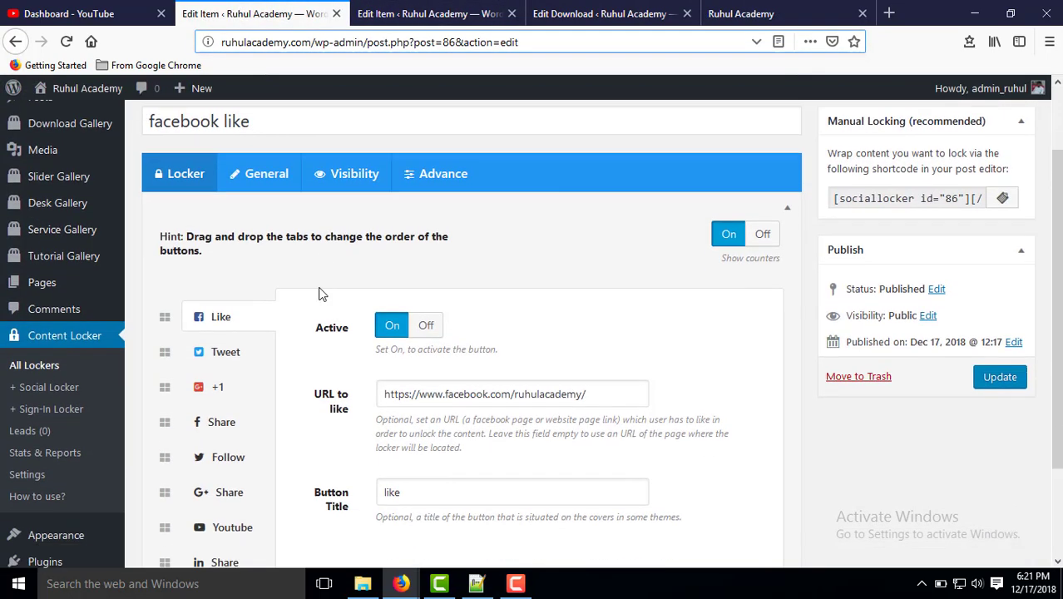
Turn off the Tweet and +1 buttons in the facebook like locker and update it.
scroll(321, 293, "down", 2)
left_click(237, 284)
left_click(426, 255)
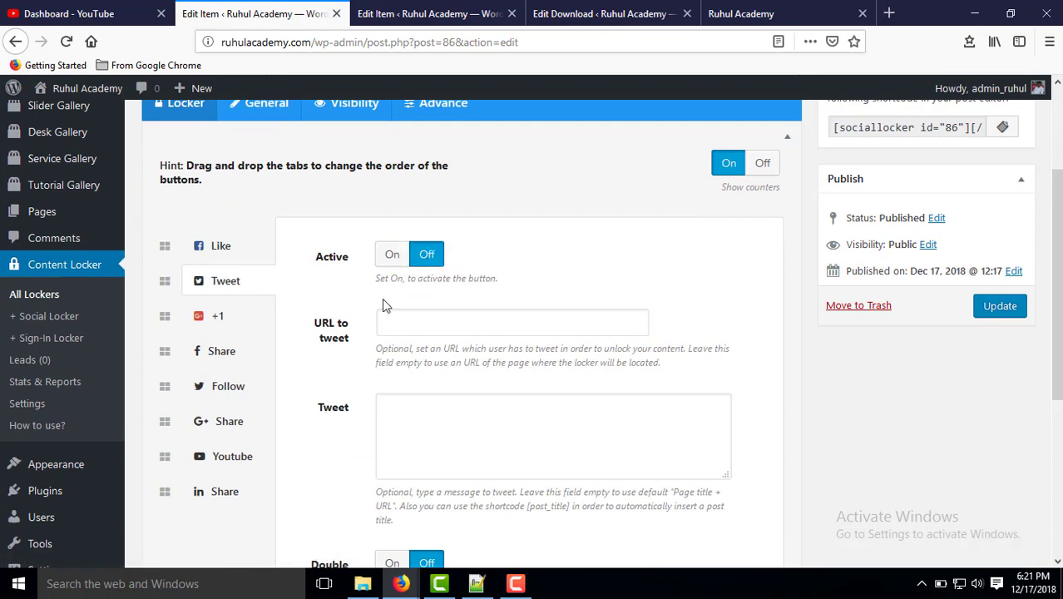
left_click(218, 316)
left_click(428, 257)
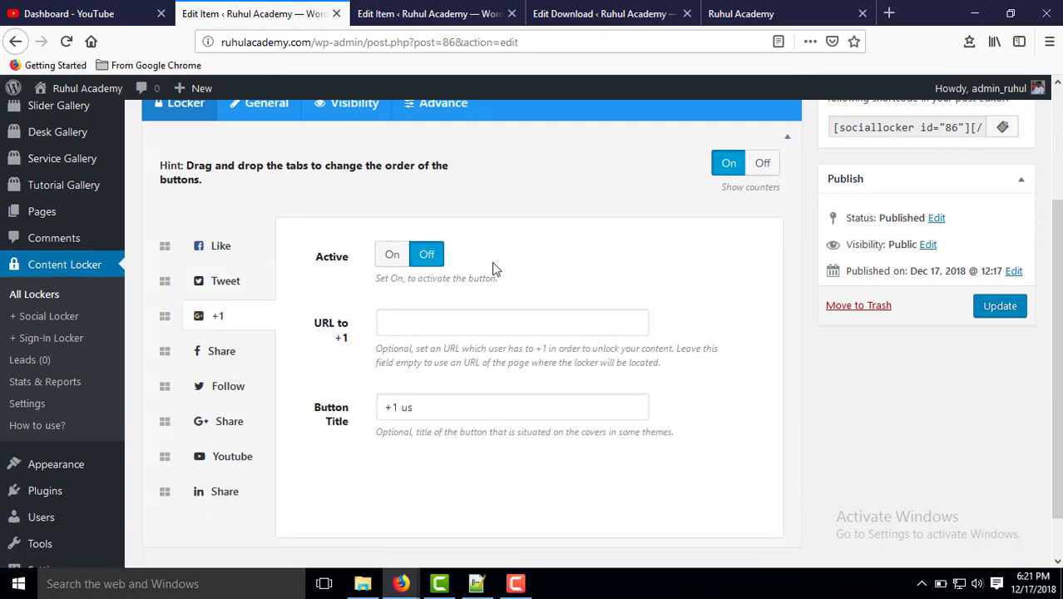
left_click(1004, 306)
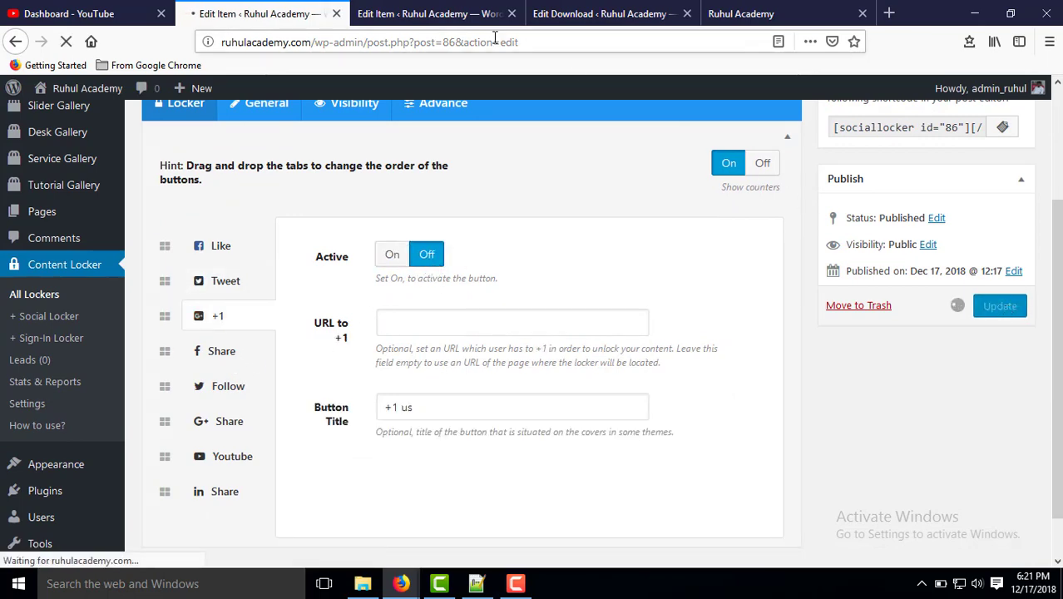
Go back to the front-end download page and select its address.
left_click(548, 8)
left_click(426, 12)
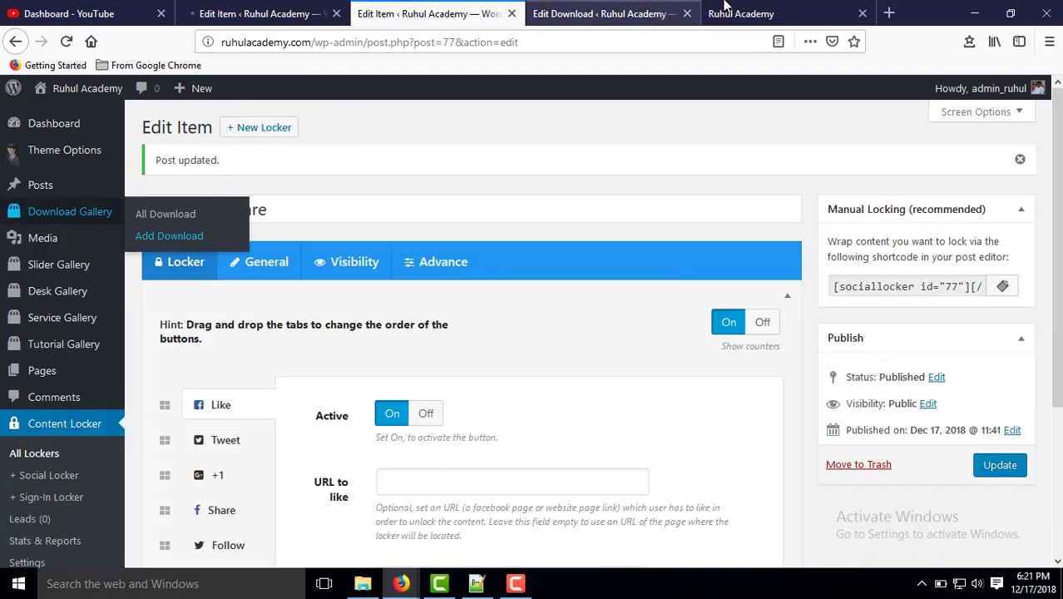
left_click(726, 10)
left_click(517, 40)
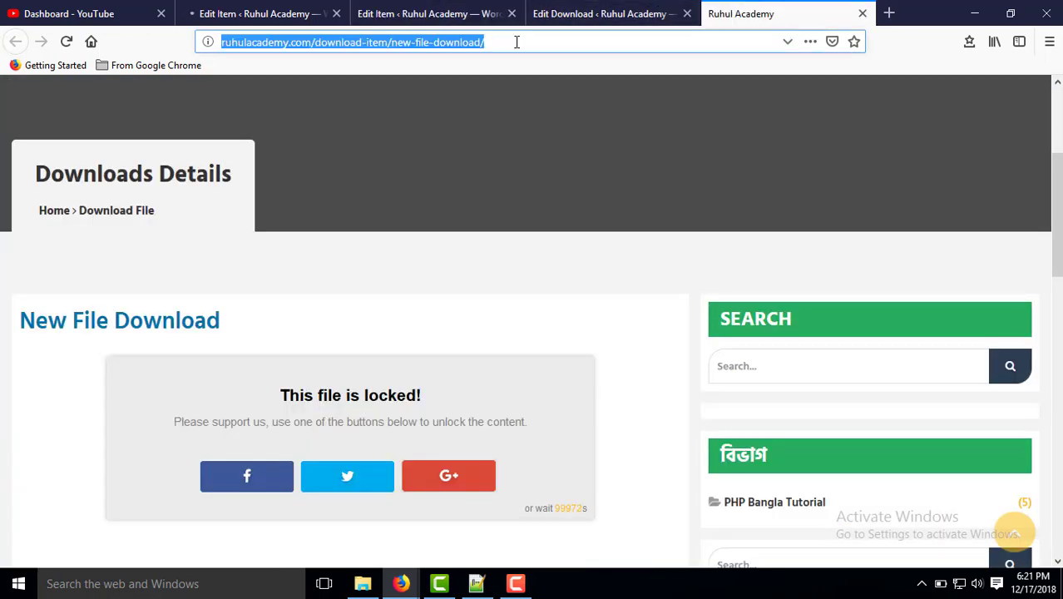
Reload the download page to see its Download link unlocked, then return to the locker editor.
key("Return")
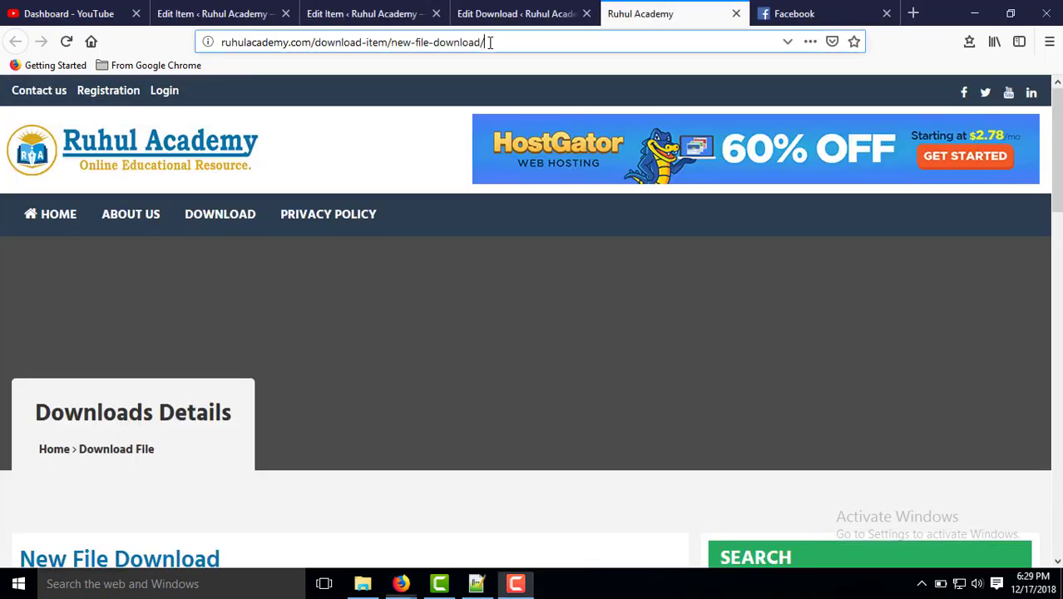
left_click(489, 42)
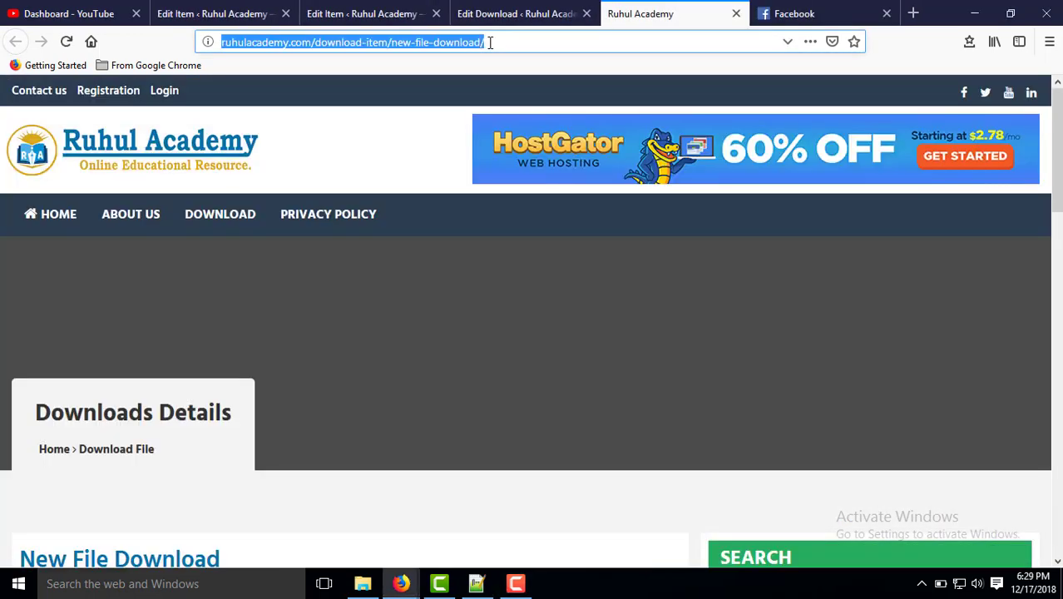
key("Return")
scroll(464, 211, "down", 2)
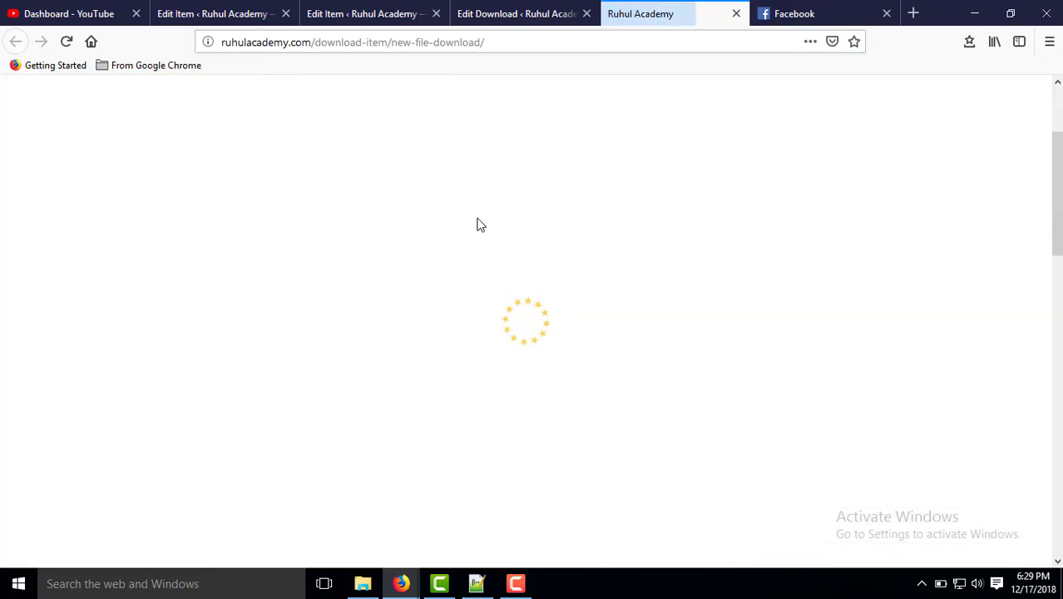
scroll(479, 237, "down", 3)
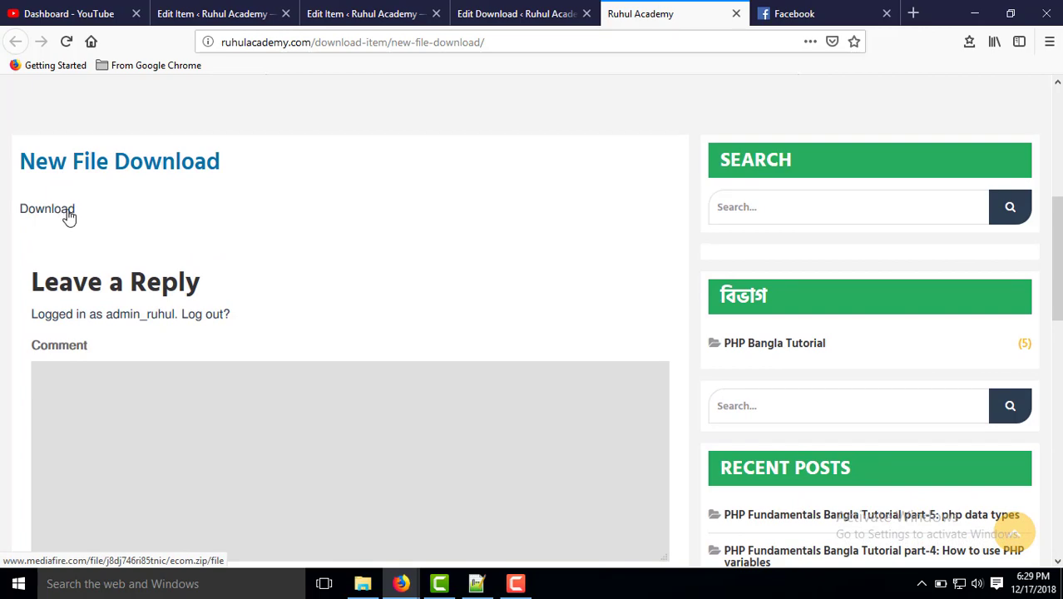
left_click(230, 10)
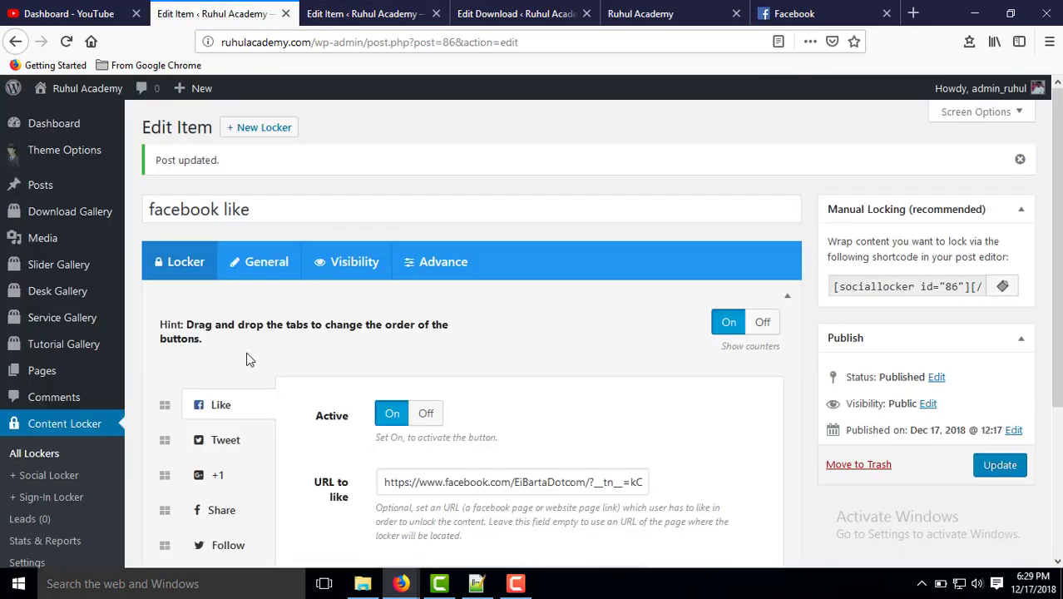
scroll(246, 359, "down", 4)
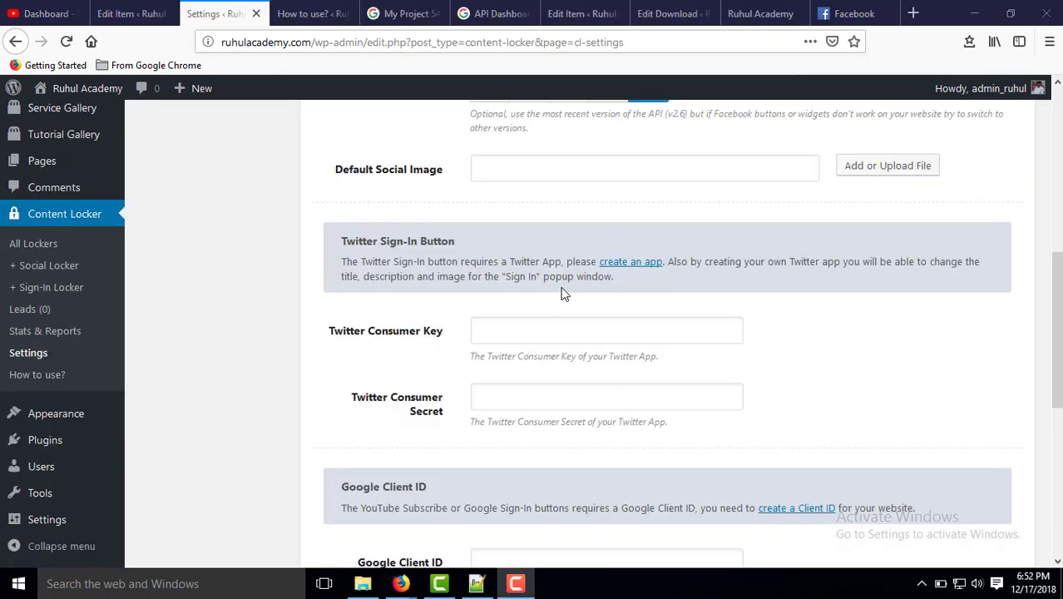
scroll(557, 233, "up", 3)
scroll(553, 237, "down", 5)
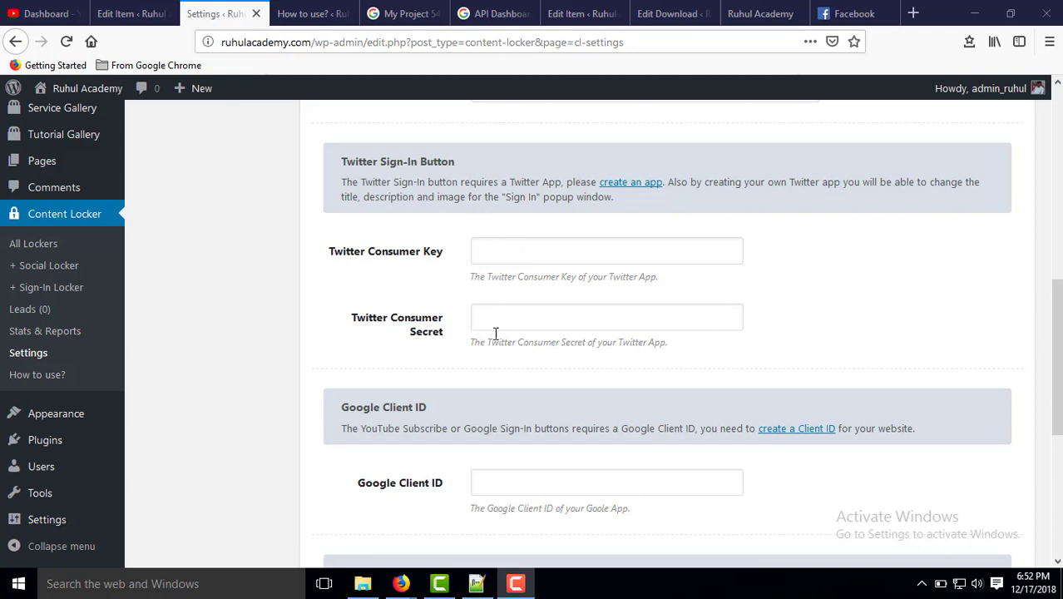
scroll(453, 327, "down", 3)
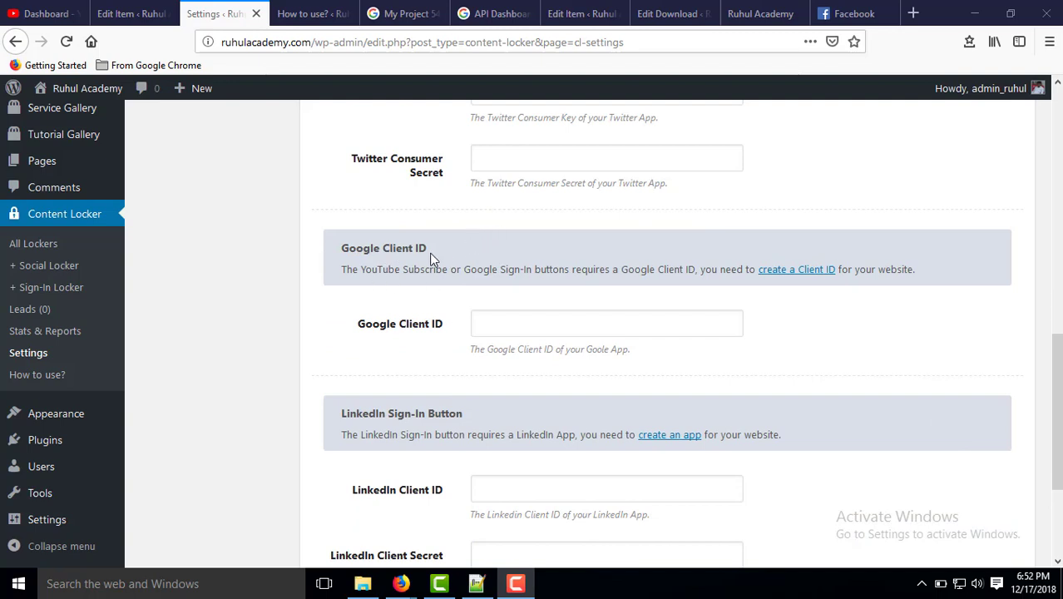
scroll(397, 324, "down", 4)
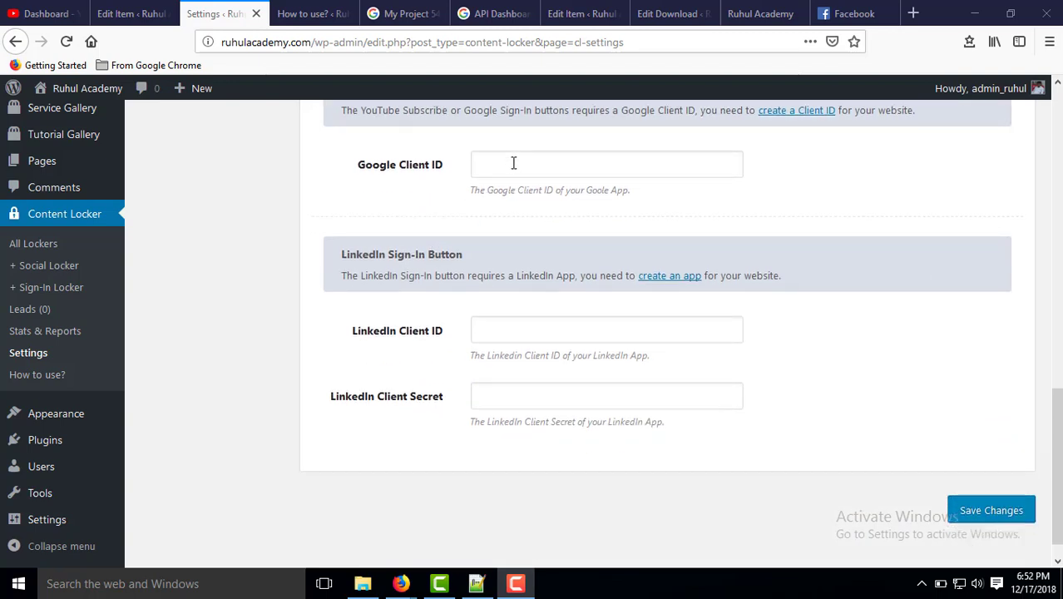
left_click(513, 163)
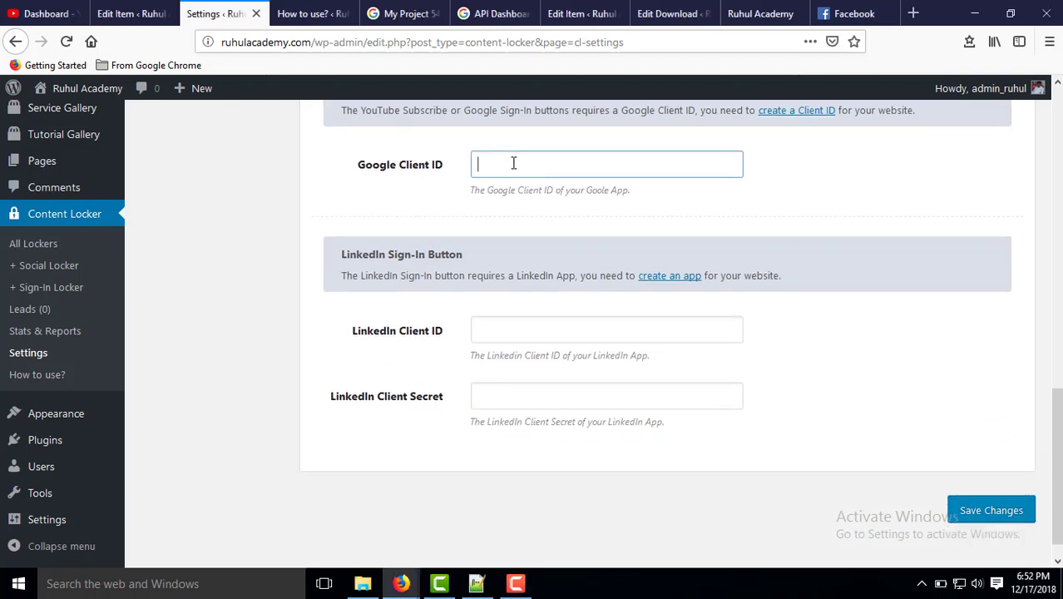
left_click(530, 334)
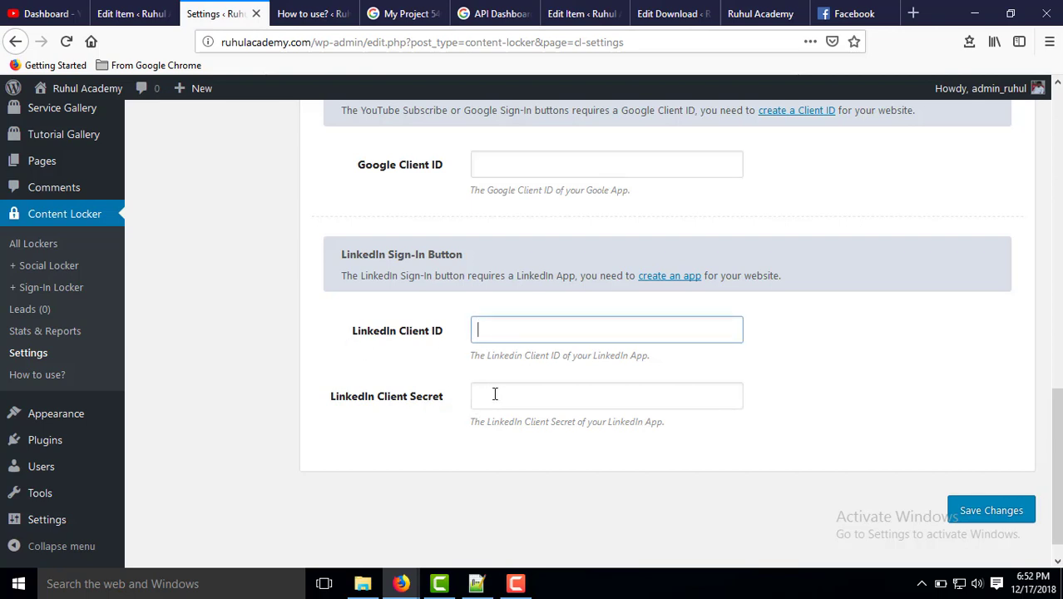
left_click(832, 311)
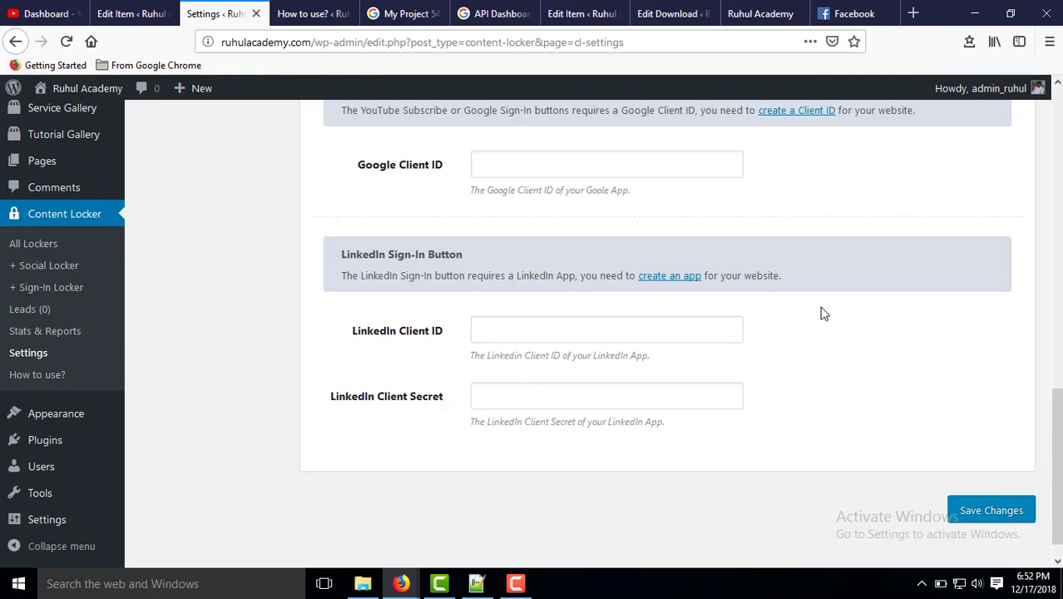